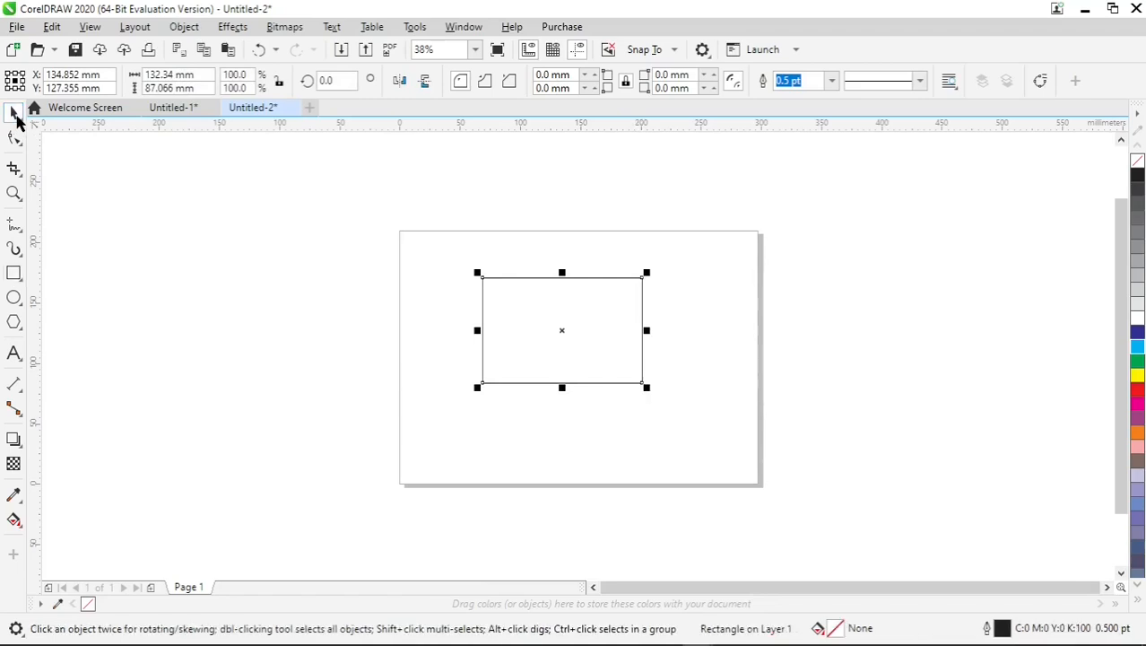
# Round all four corners of the rectangle to a radius of about 12.5 mm.
pyautogui.click(13, 139)
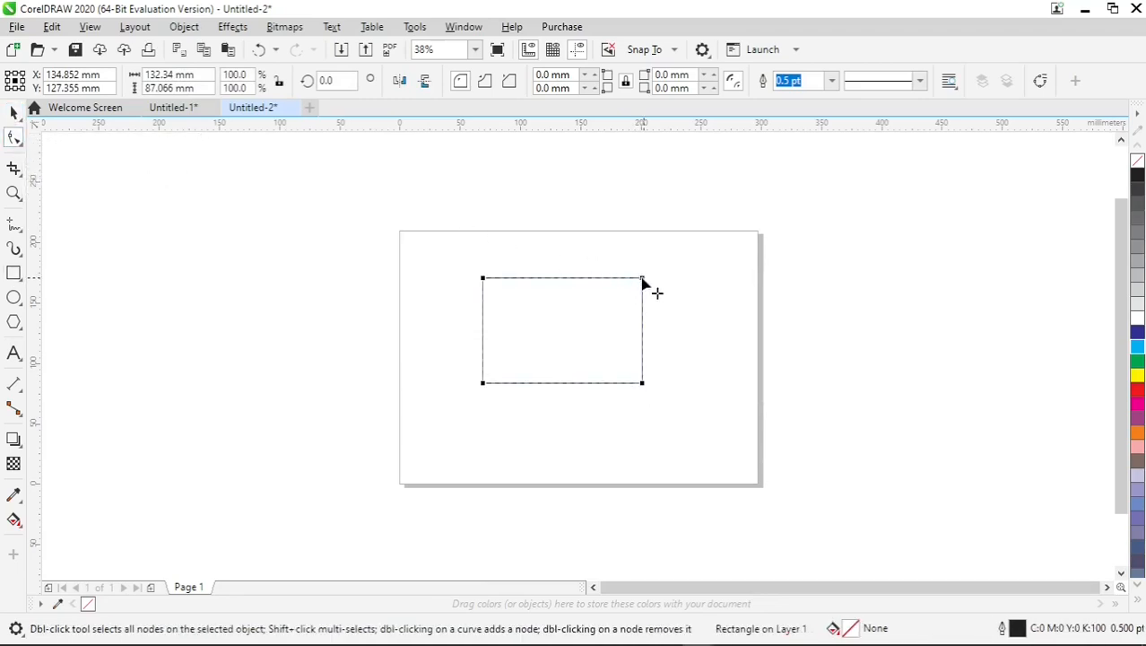
pyautogui.moveTo(642, 283); pyautogui.dragTo(626, 282)
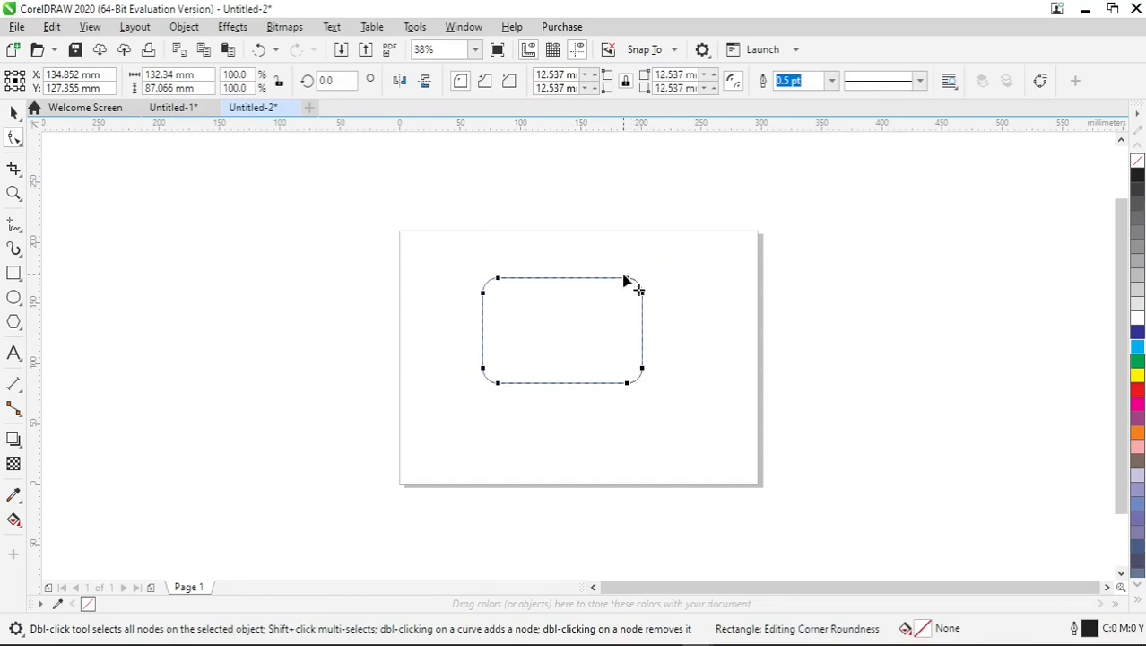
pyautogui.click(12, 114)
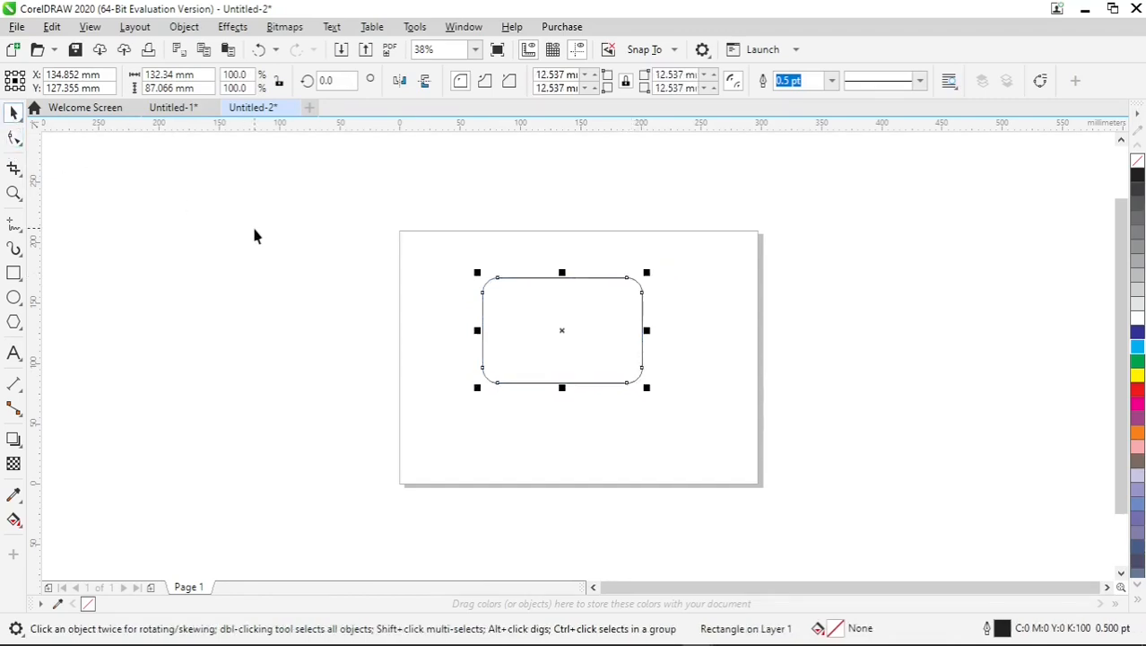
# Draw a nearly square rectangle, about 103 by 103 mm, overlapping the left part of the rounded rectangle.
pyautogui.hotkey('shift', 'F2')
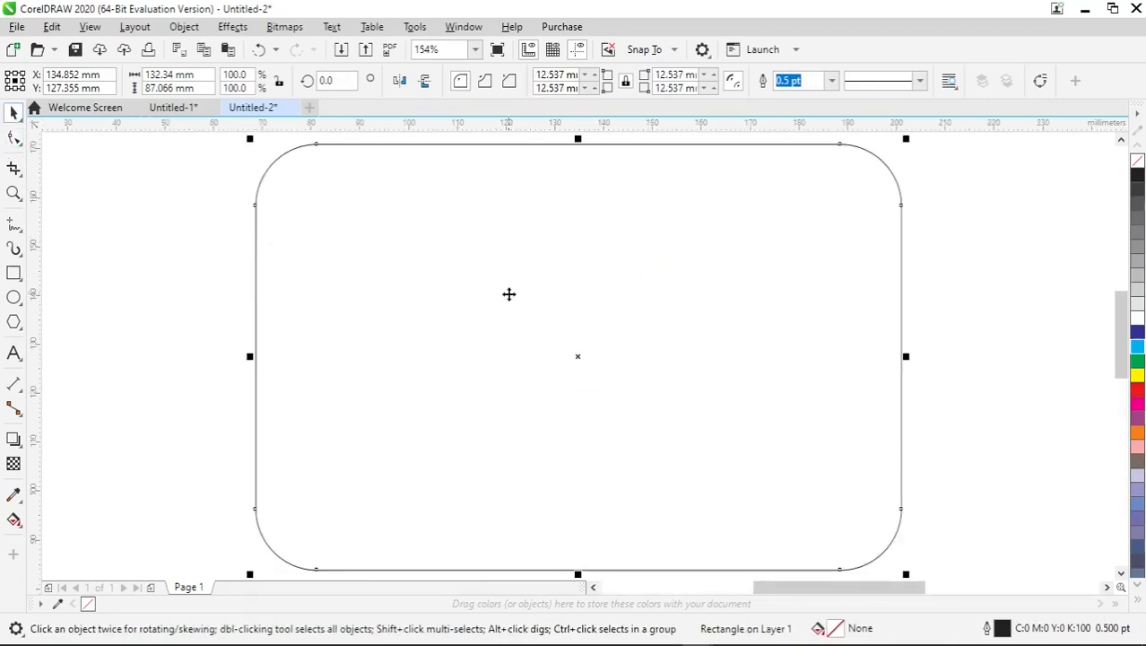
pyautogui.scroll(-2, 637, 308)
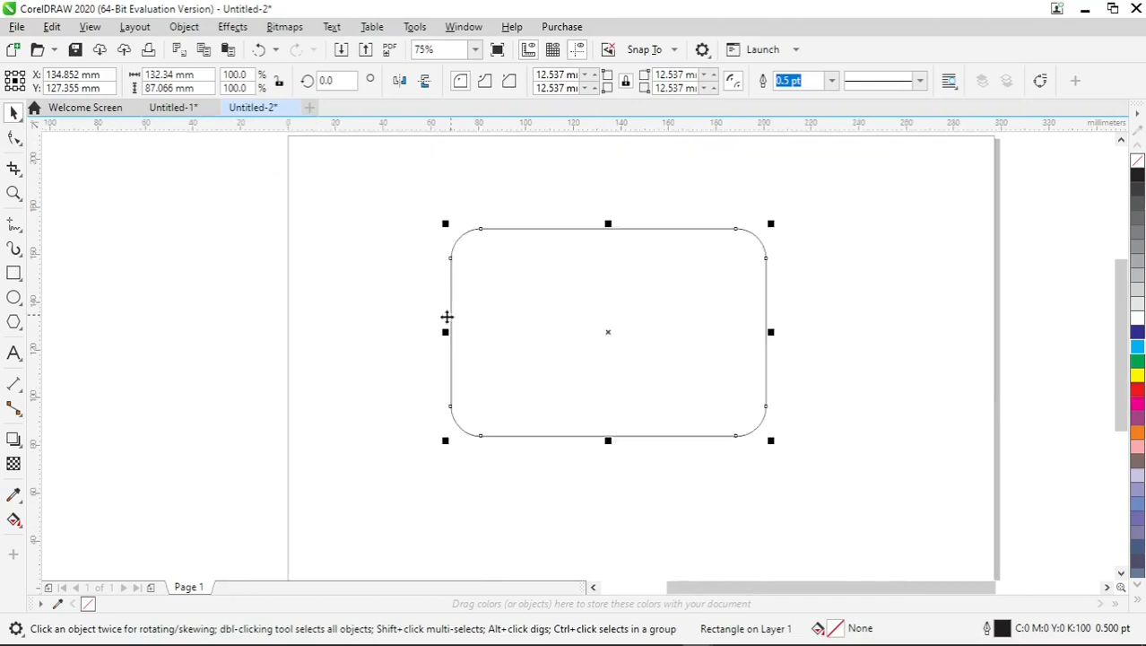
pyautogui.click(14, 273)
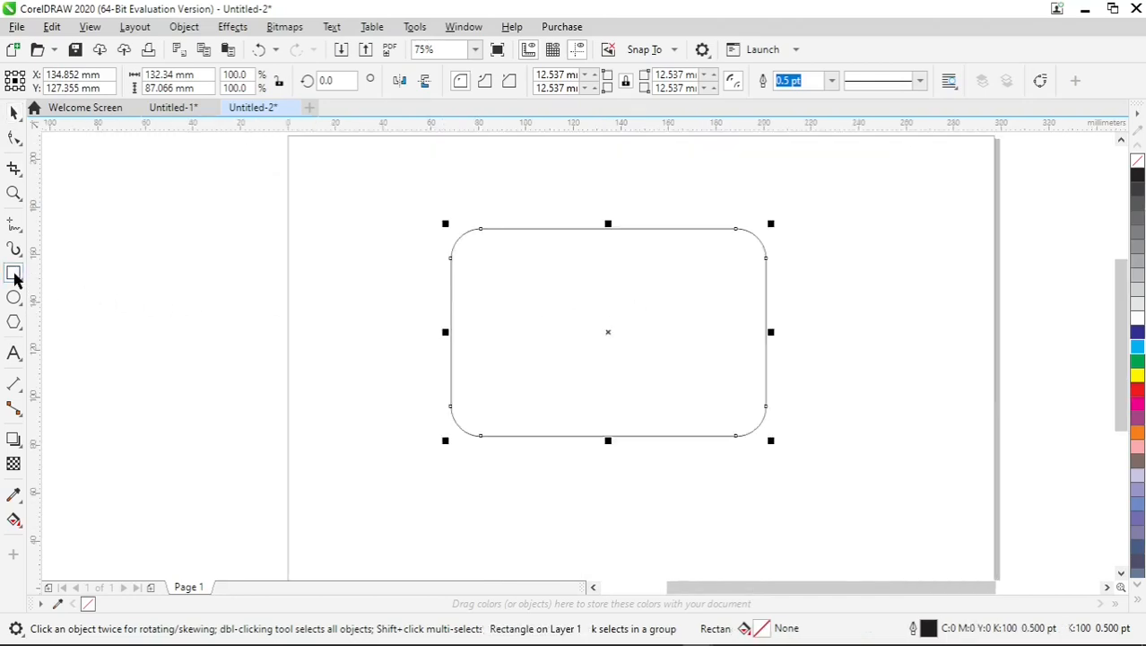
pyautogui.moveTo(278, 246); pyautogui.dragTo(523, 490)
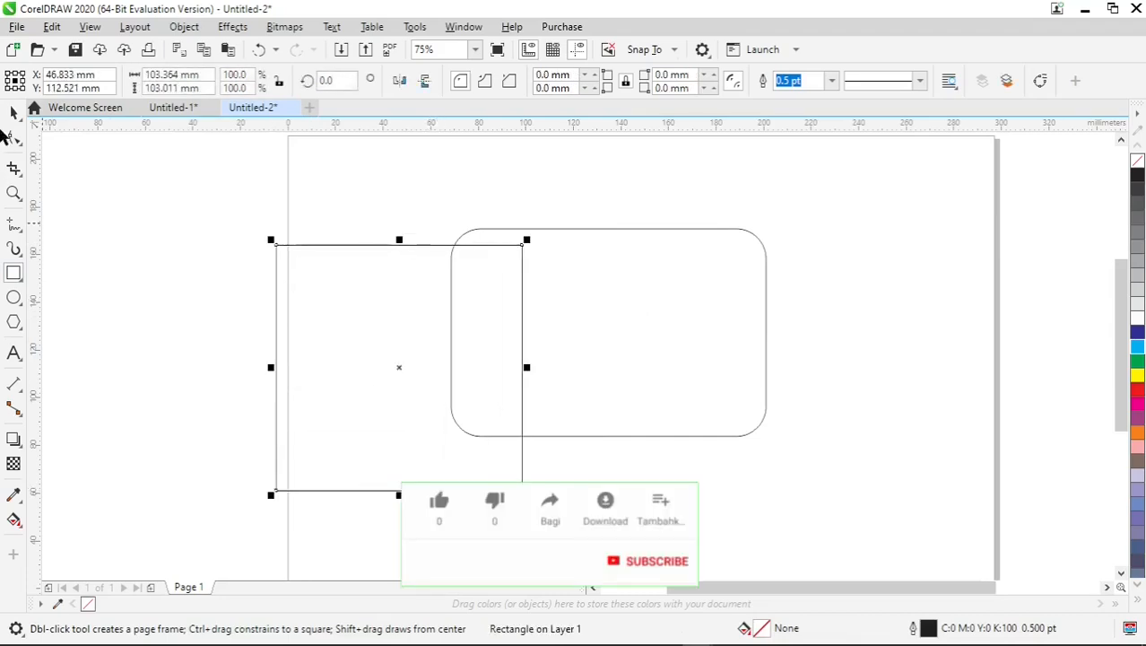
# Fill the rounded rectangle with black (K:100) and the overlapping square with 50% grey (K:50).
pyautogui.click(14, 112)
pyautogui.click(625, 299)
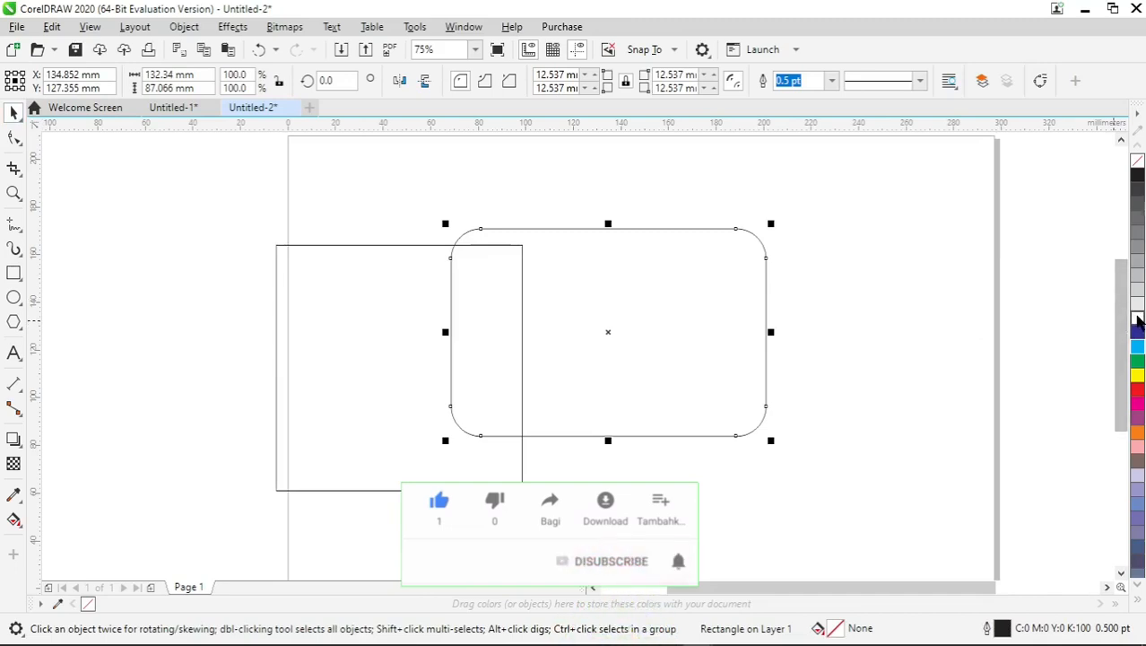
pyautogui.click(1137, 178)
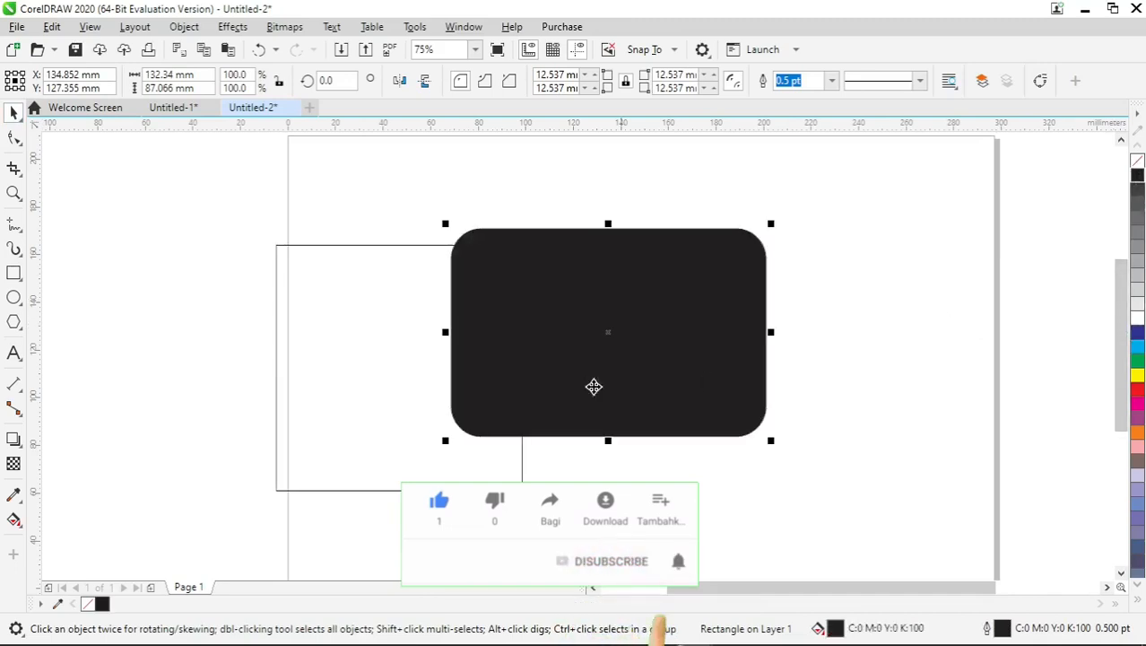
pyautogui.click(365, 383)
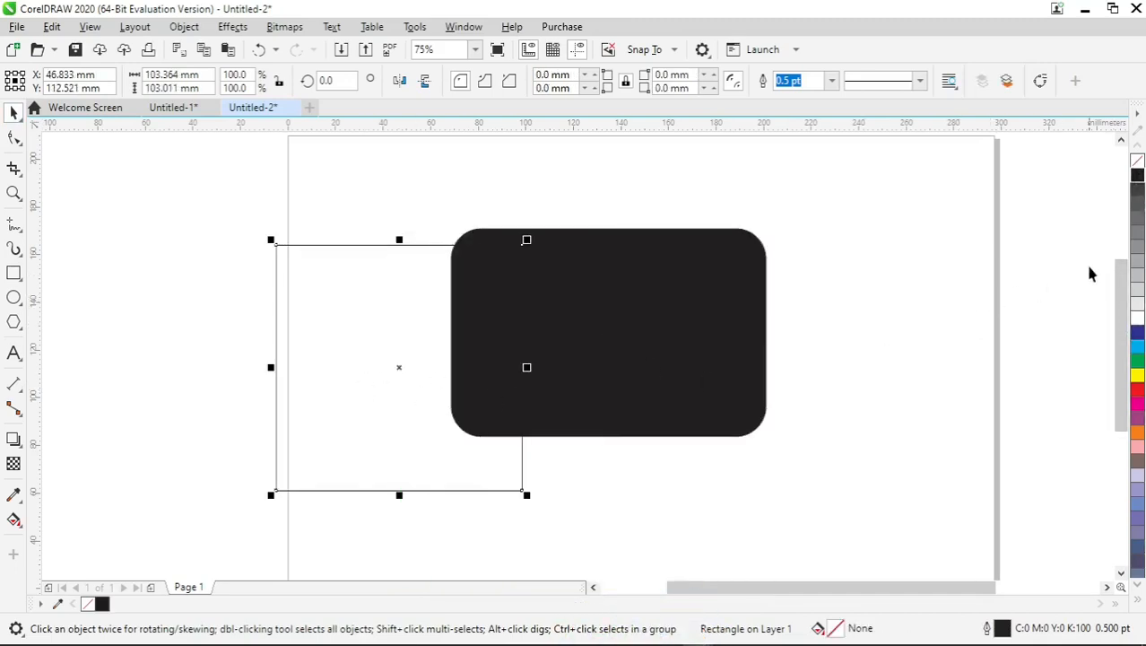
pyautogui.click(1134, 254)
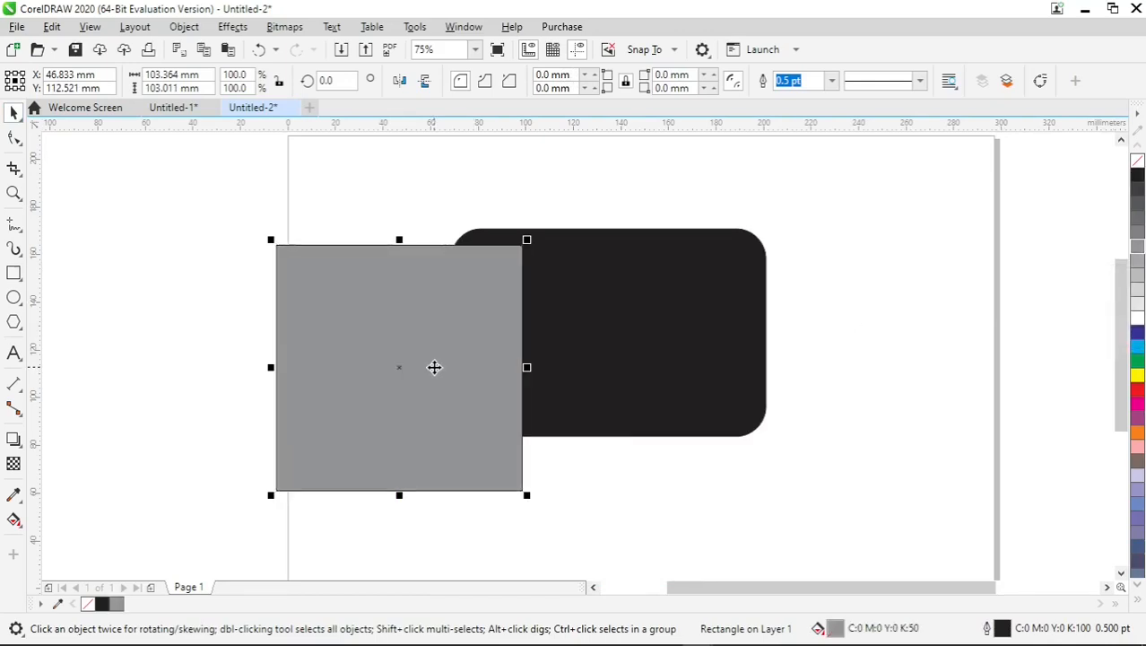
# PowerClip the grey square inside the black rounded rectangle and open the clipped contents for editing.
pyautogui.moveTo(434, 367); pyautogui.dragTo(635, 327)
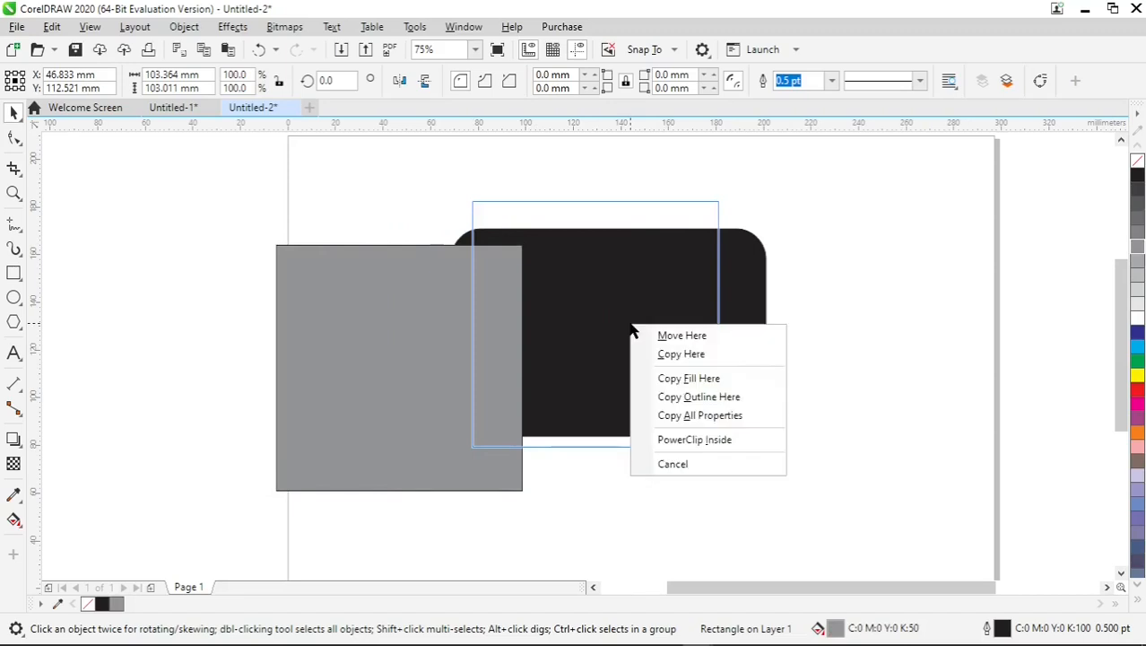
pyautogui.click(674, 440)
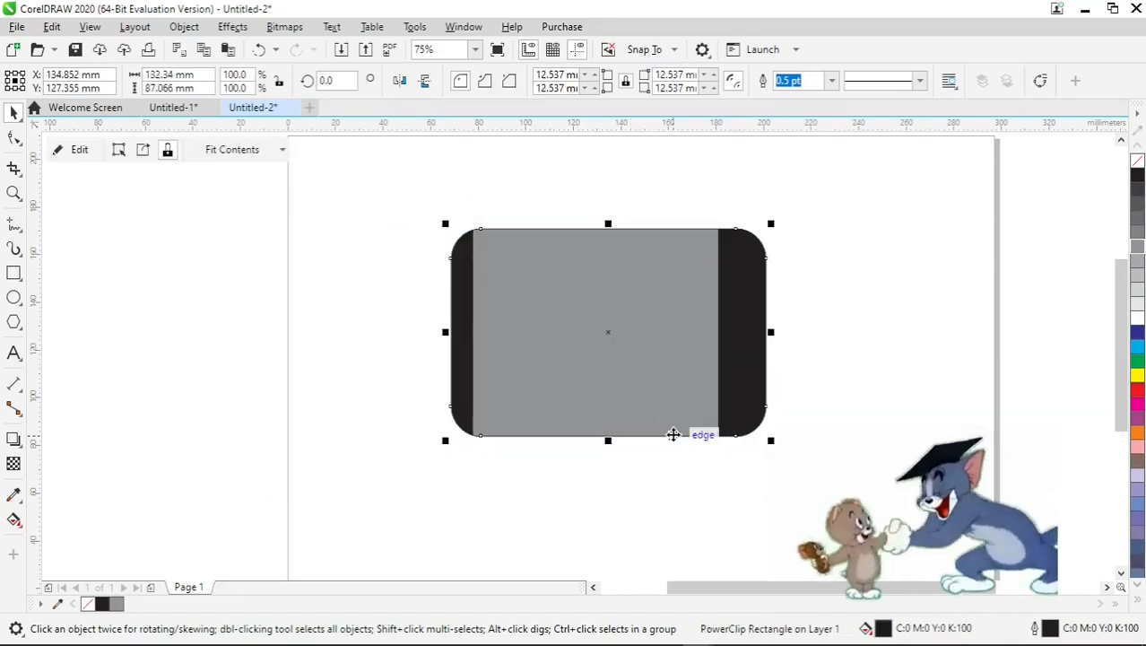
pyautogui.rightClick(653, 344)
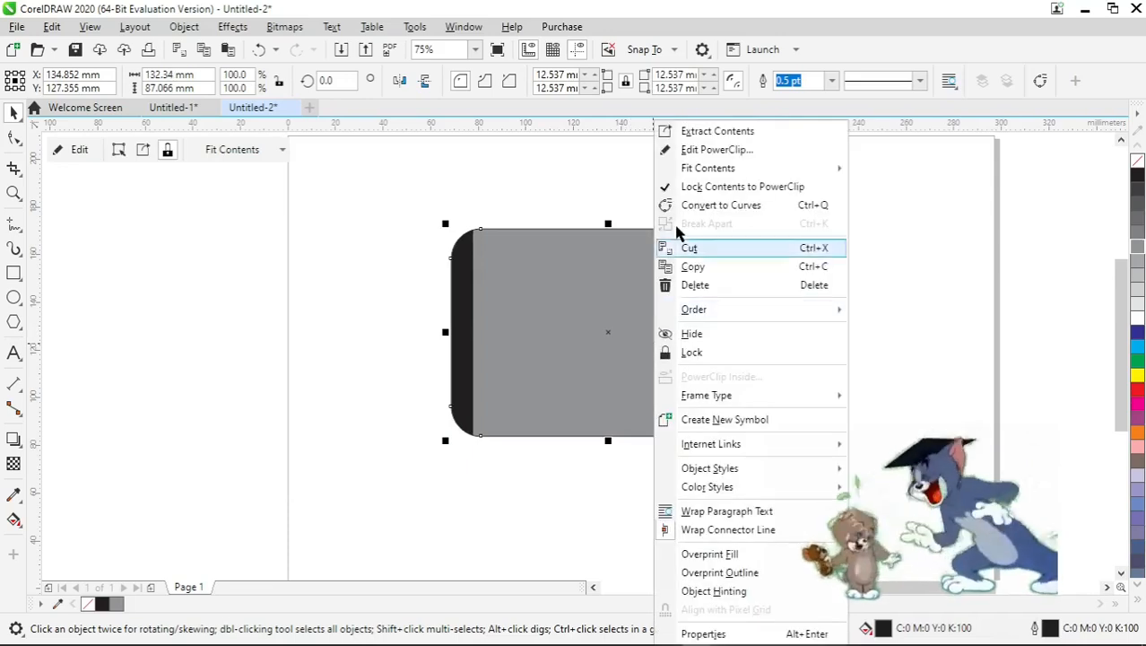
pyautogui.click(682, 150)
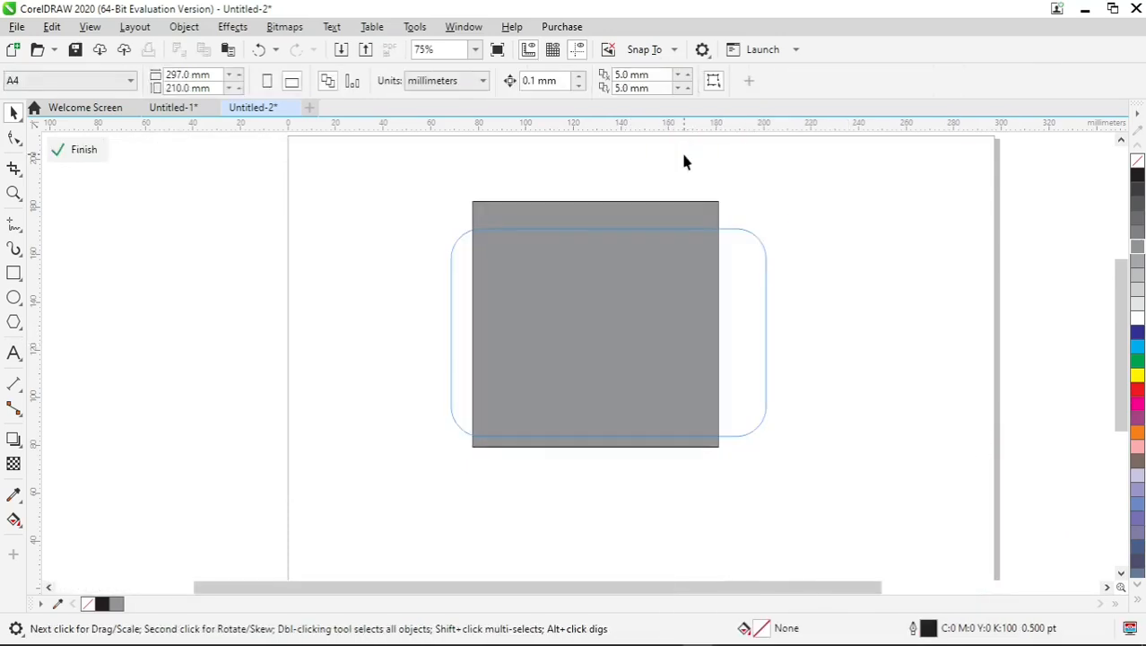
# Shift the grey square over the frame's right half, extend it downward to about 113 mm tall, and remove its outline.
pyautogui.moveTo(658, 324); pyautogui.dragTo(768, 336)
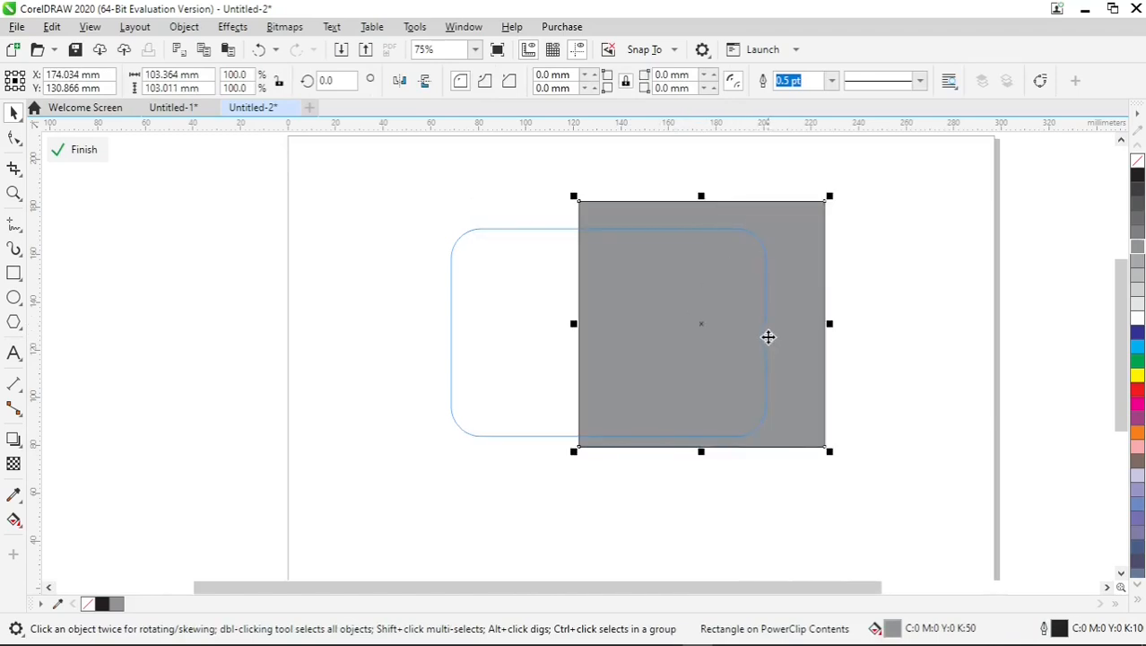
pyautogui.moveTo(702, 450); pyautogui.dragTo(702, 473)
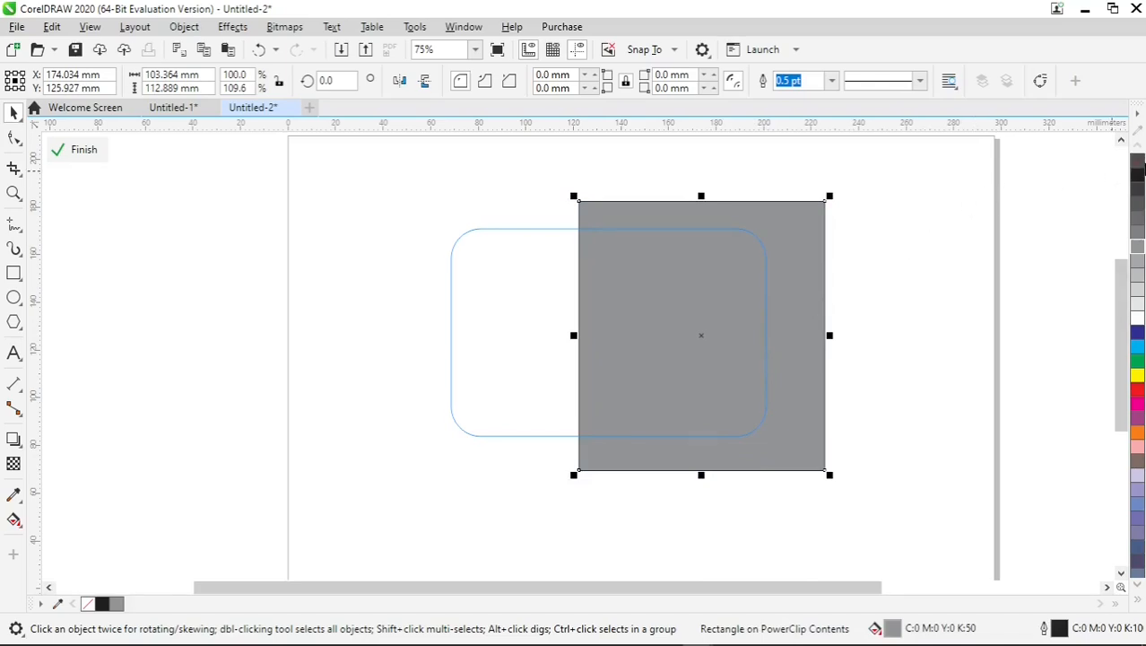
pyautogui.rightClick(1138, 164)
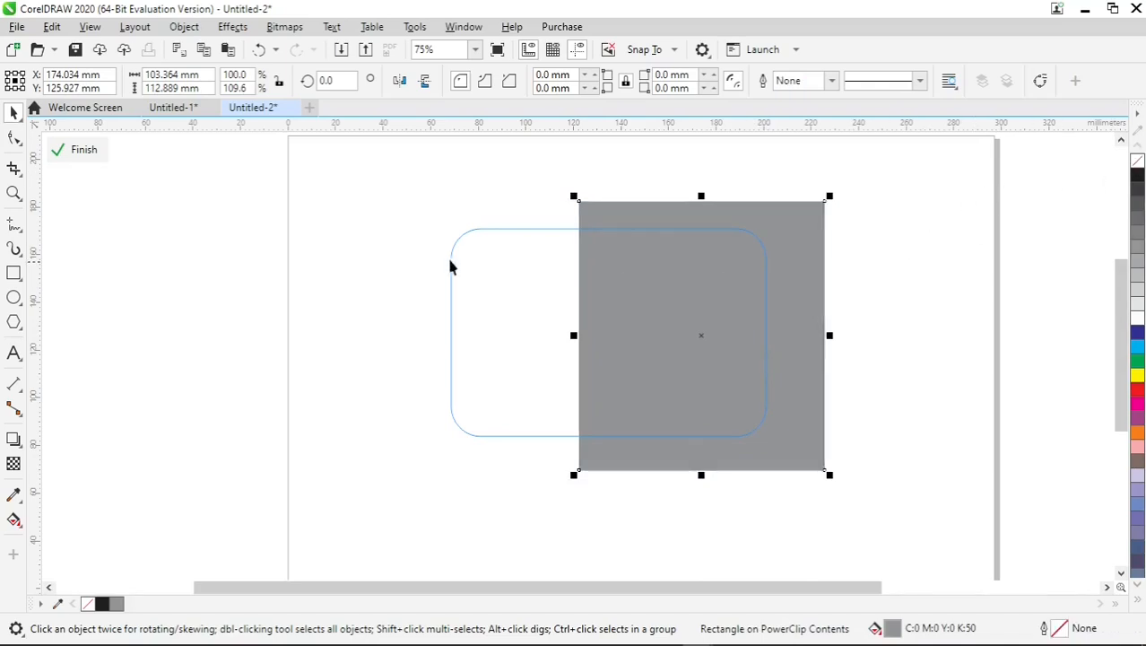
# Convert the grey rectangle to curves and move its top-left node inward to slant the left edge diagonally.
pyautogui.click(13, 141)
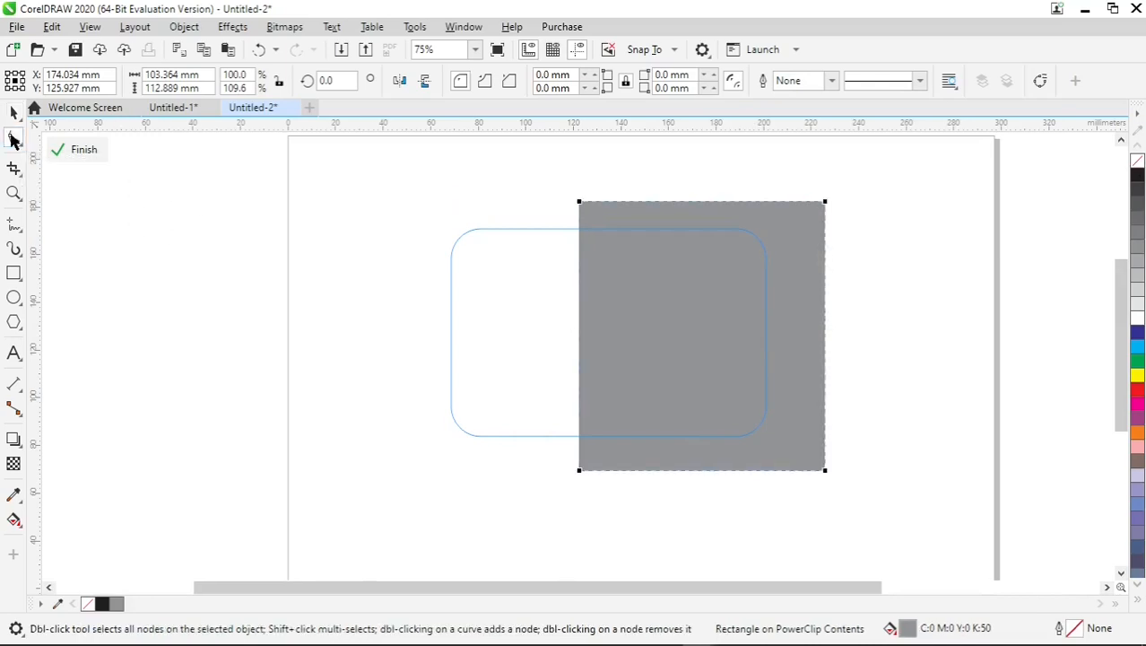
pyautogui.rightClick(667, 268)
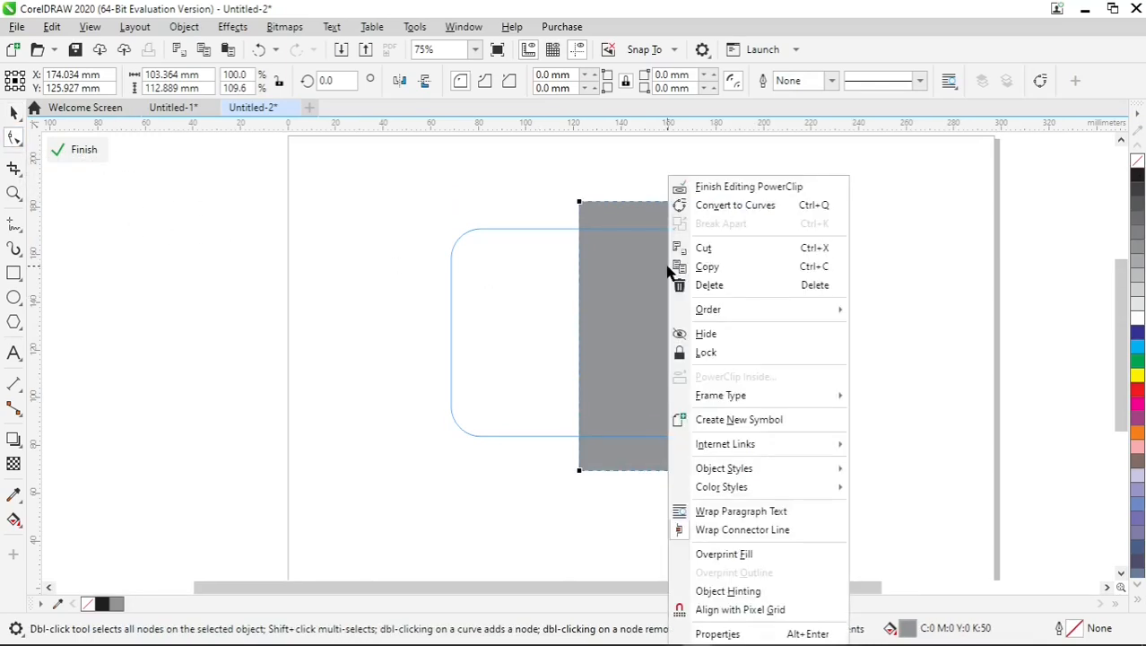
pyautogui.click(795, 208)
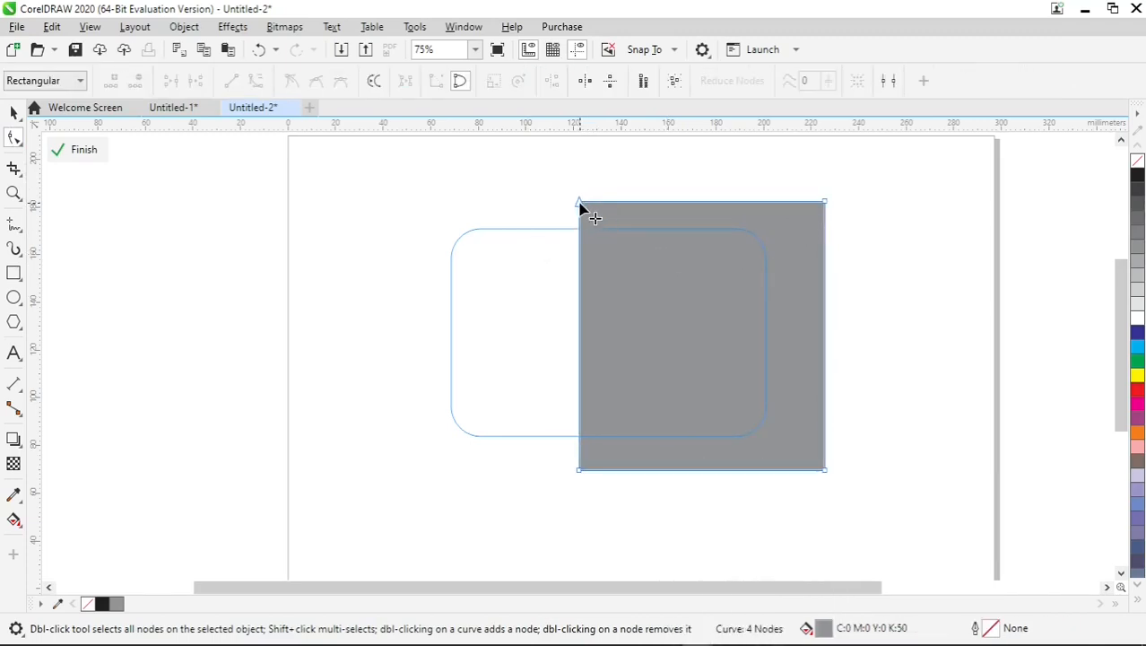
pyautogui.moveTo(579, 203); pyautogui.dragTo(682, 205)
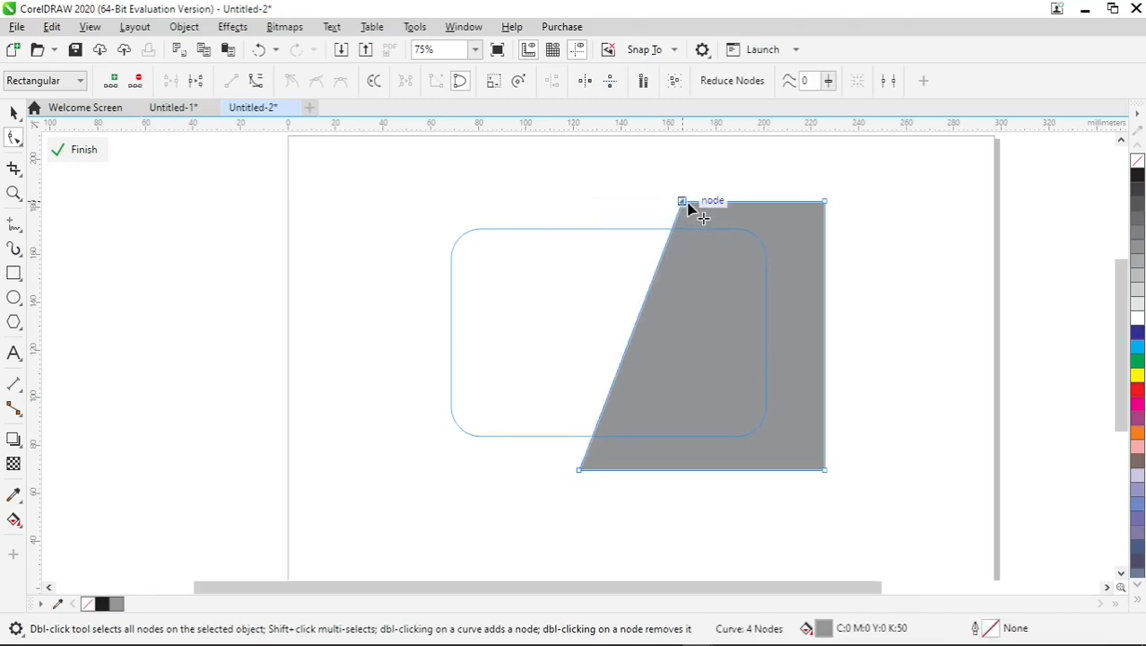
pyautogui.click(690, 204)
pyautogui.moveTo(689, 204); pyautogui.dragTo(703, 210)
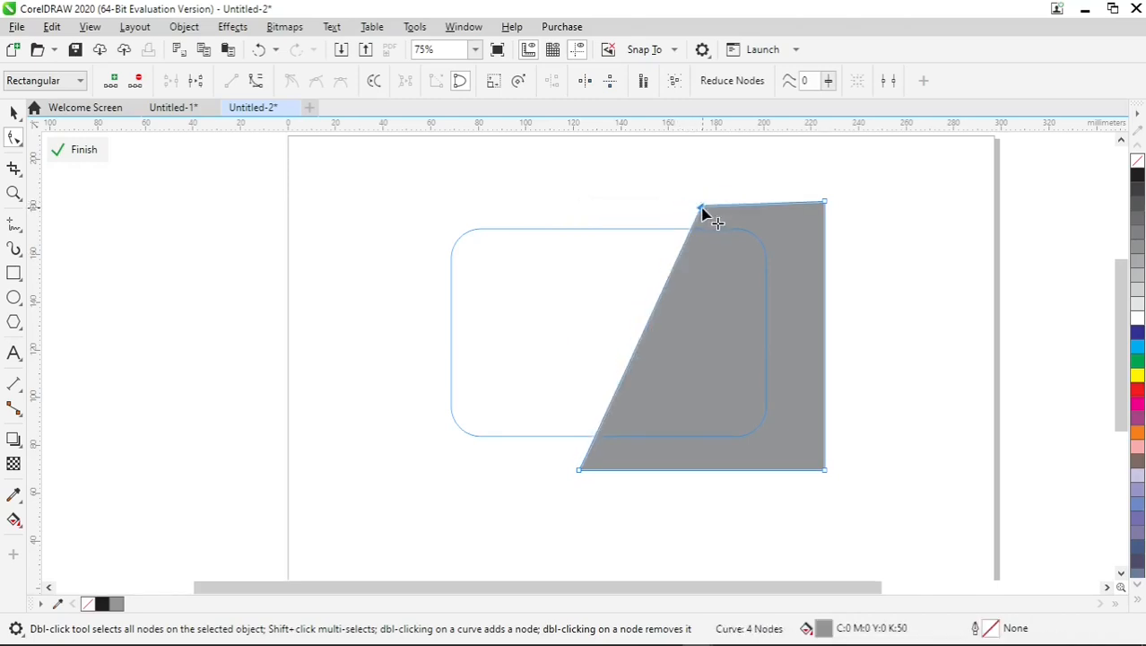
# Stretch the slanted grey shape leftward to about 127 mm wide and finish editing the PowerClip.
pyautogui.click(14, 120)
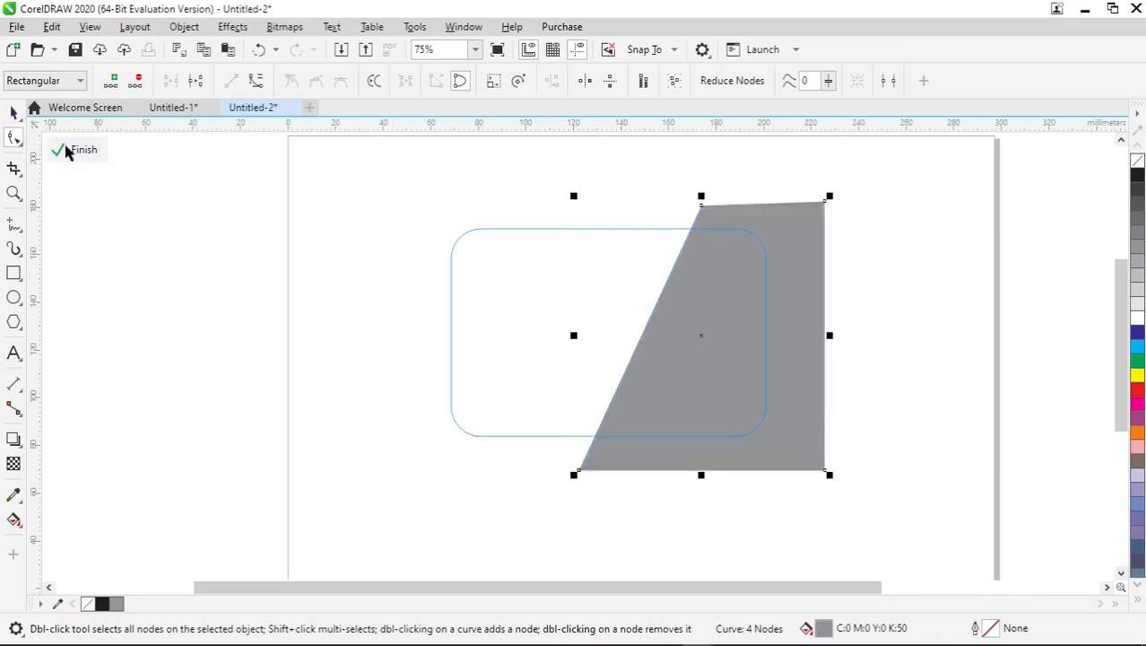
pyautogui.moveTo(574, 334); pyautogui.dragTo(514, 336)
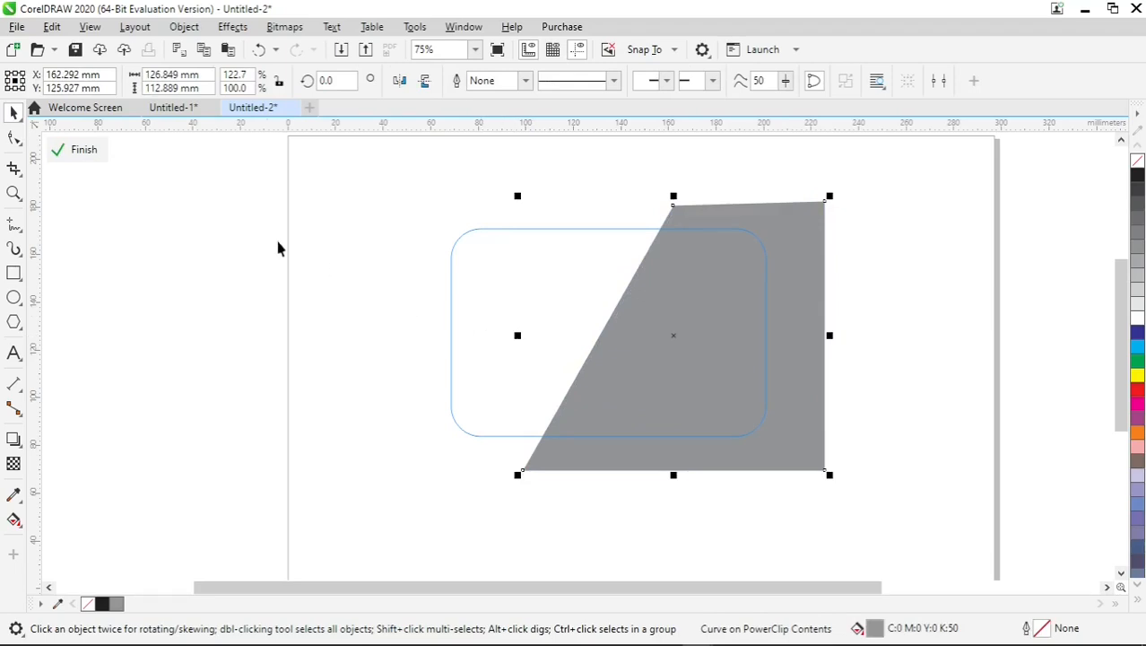
pyautogui.click(85, 152)
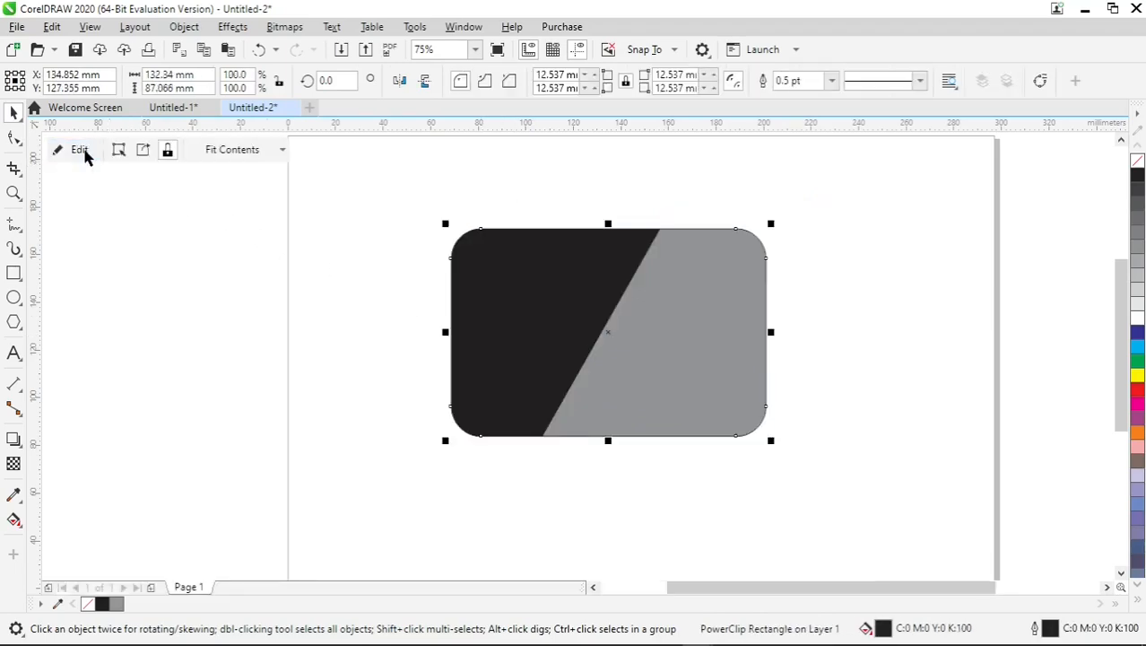
# Draw a horizontal bar about 79 by 12 mm across the card's upper half, ending at its right edge.
pyautogui.click(836, 323)
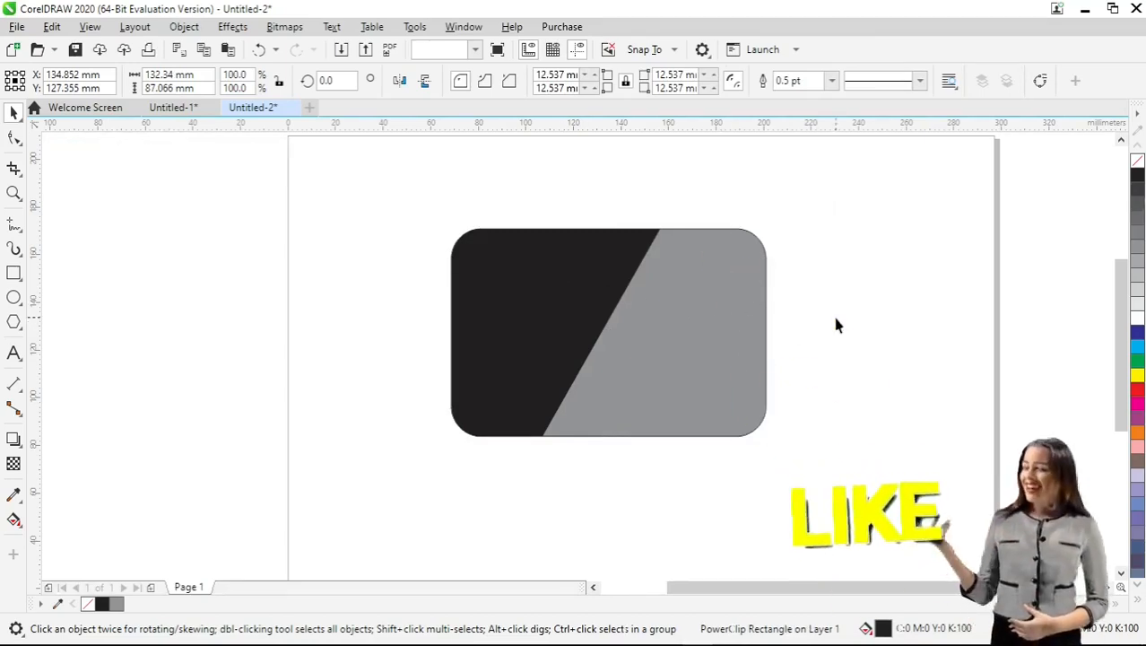
pyautogui.click(703, 311)
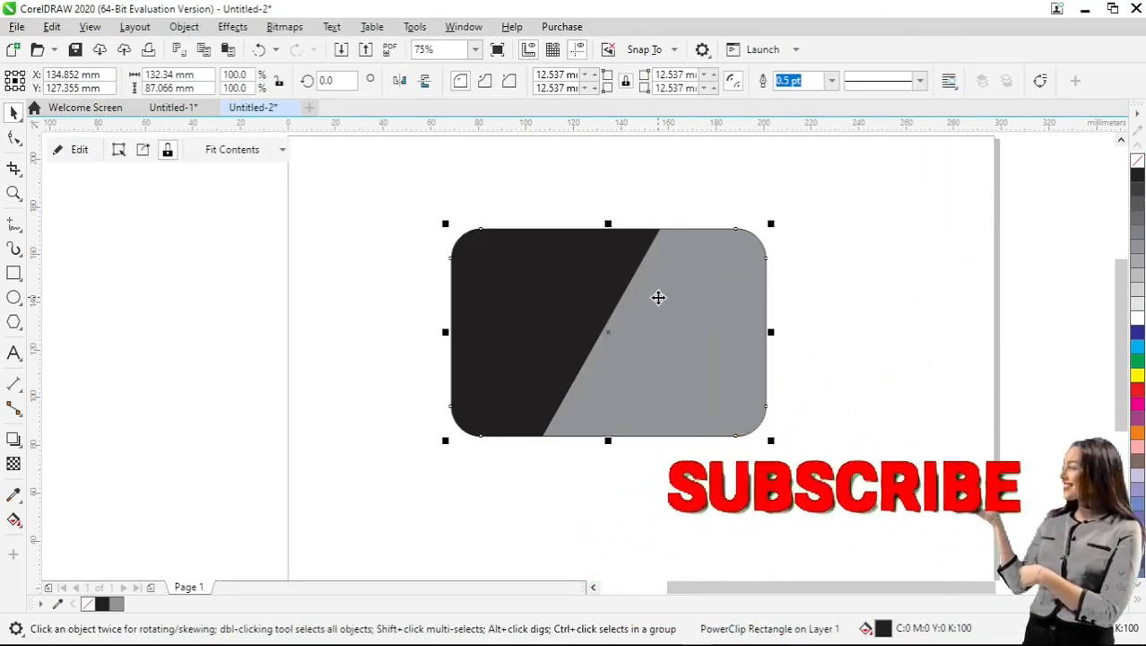
pyautogui.scroll(2, 659, 297)
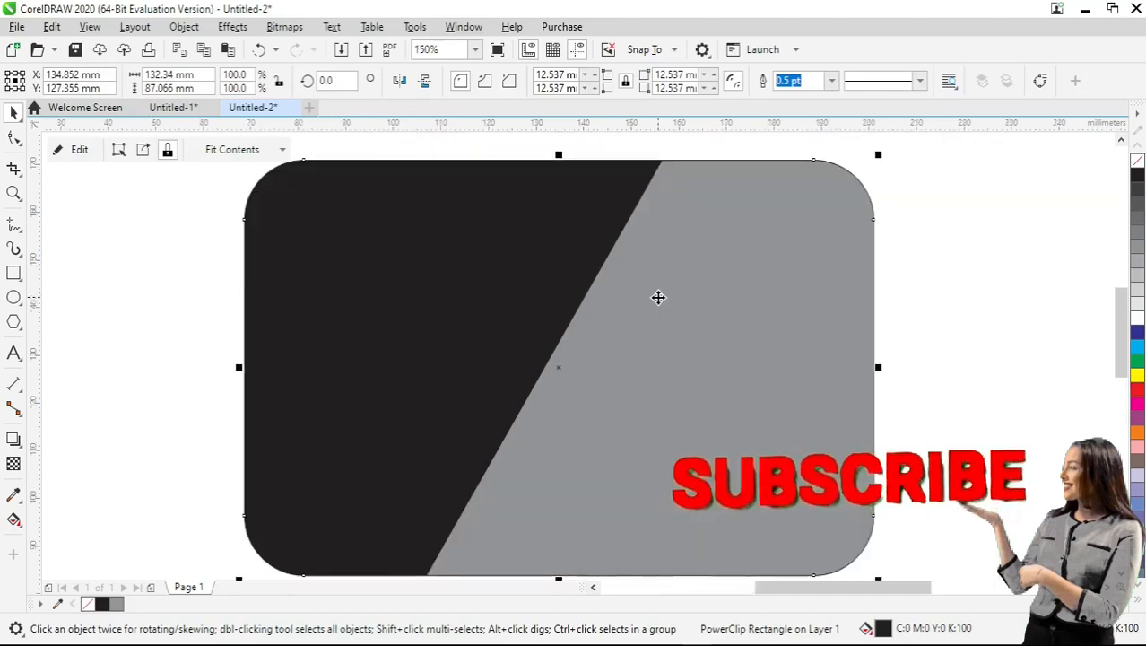
pyautogui.click(14, 273)
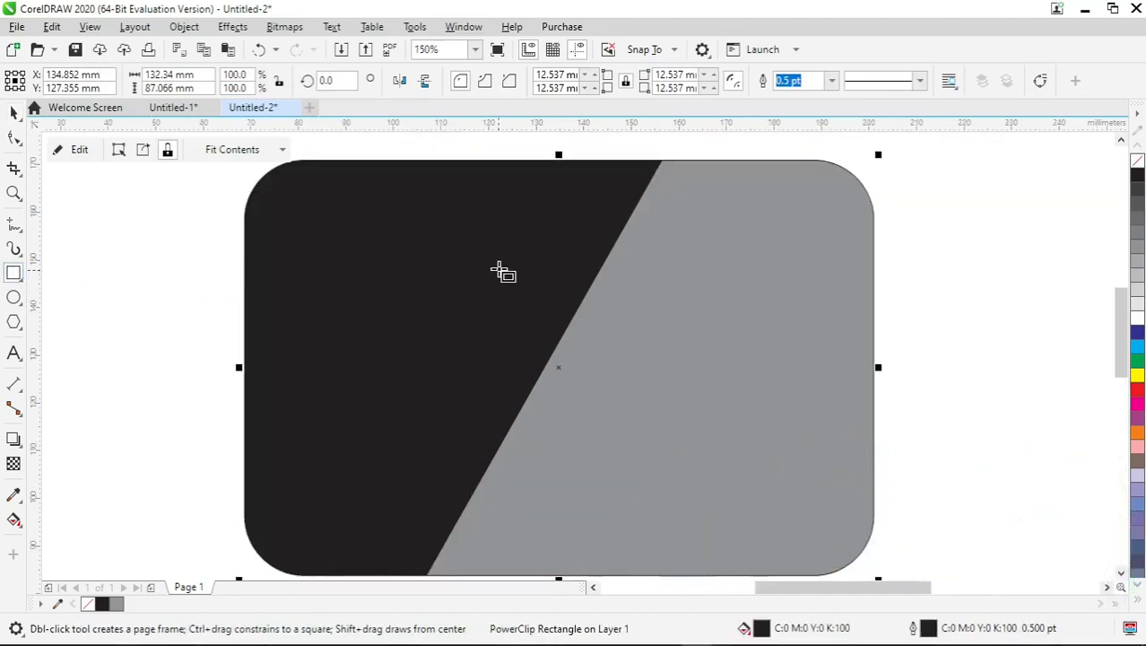
pyautogui.moveTo(498, 261); pyautogui.dragTo(875, 317)
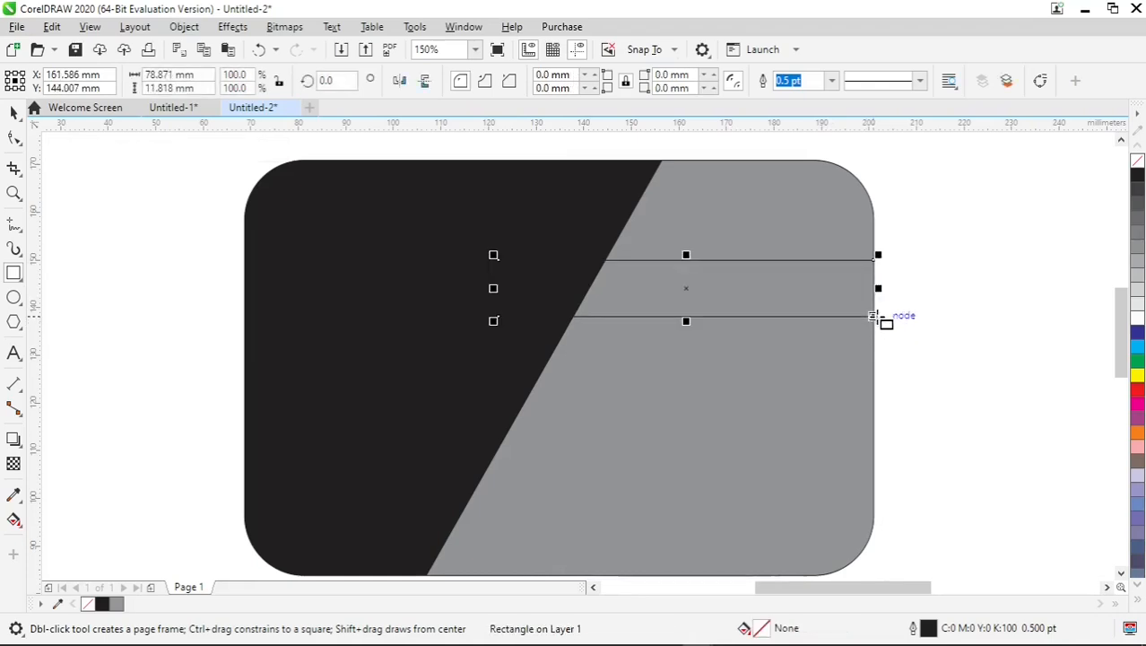
# Fill the bar with yellow and no outline, and shorten it from its left end to about 75 mm wide.
pyautogui.click(1138, 377)
pyautogui.click(13, 112)
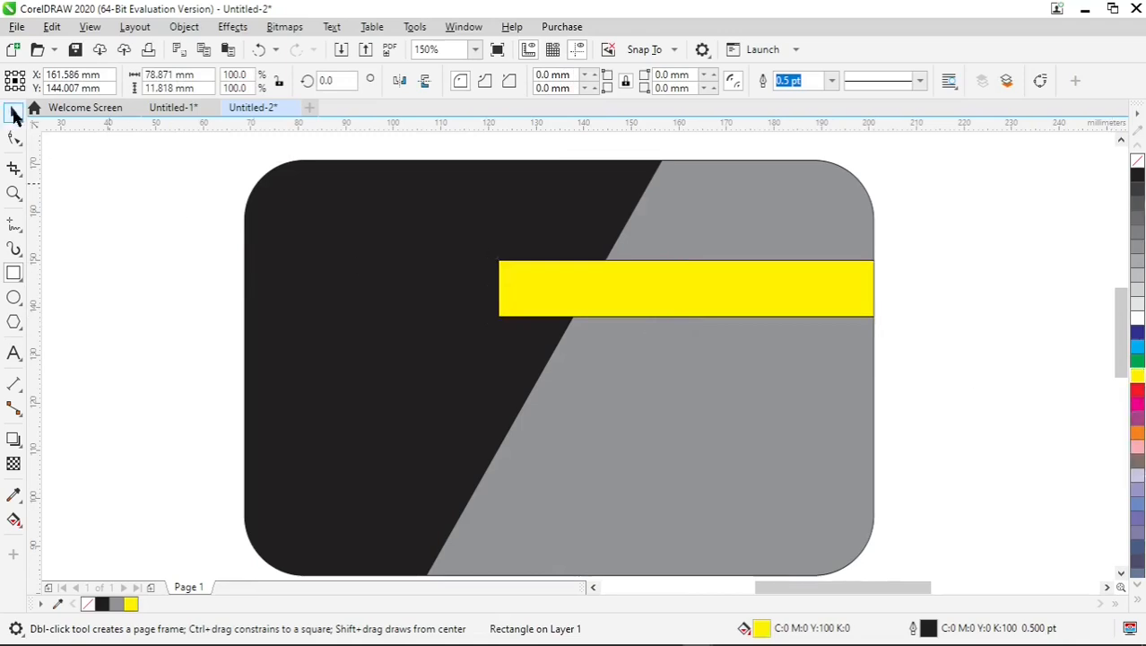
pyautogui.rightClick(1136, 167)
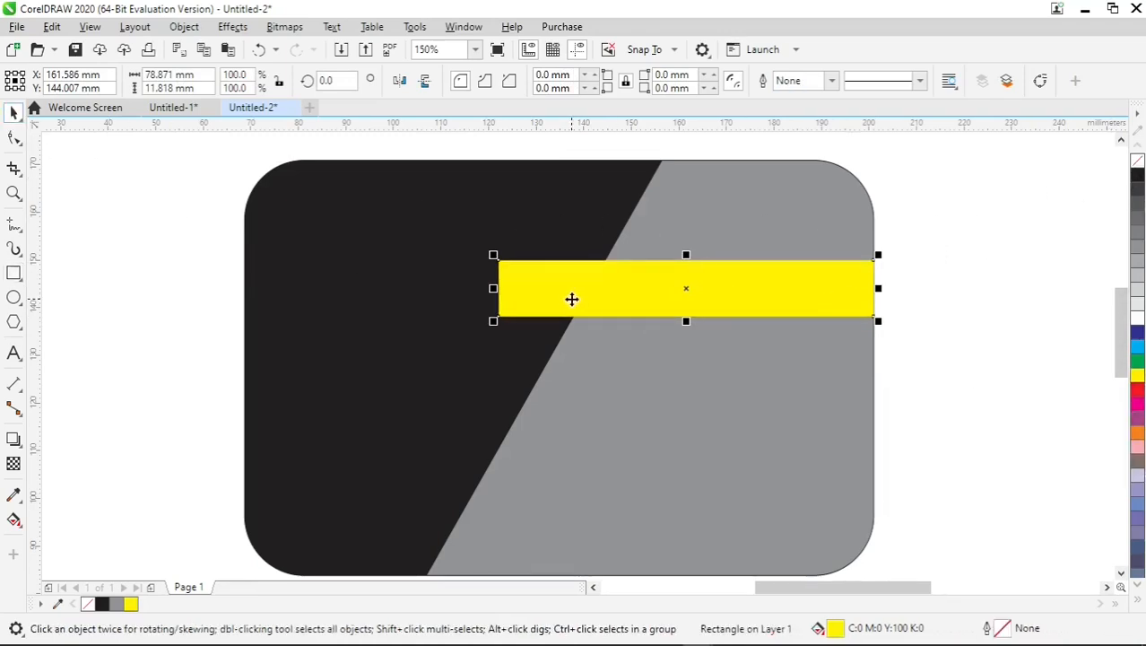
pyautogui.scroll(2, 573, 298)
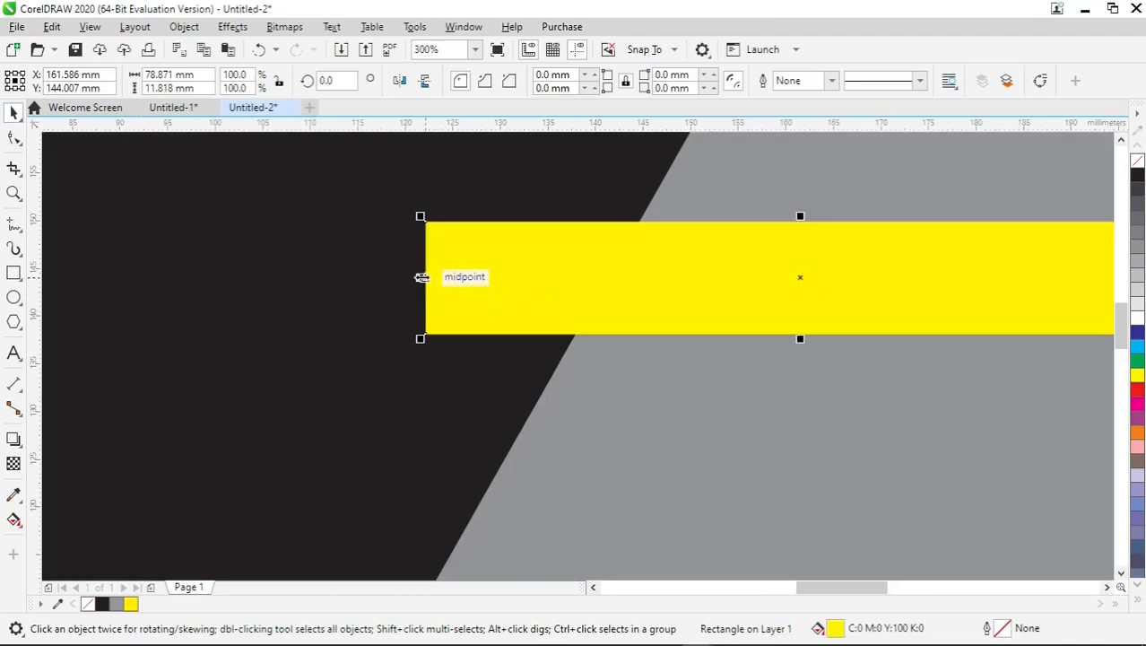
pyautogui.moveTo(421, 277); pyautogui.dragTo(458, 279)
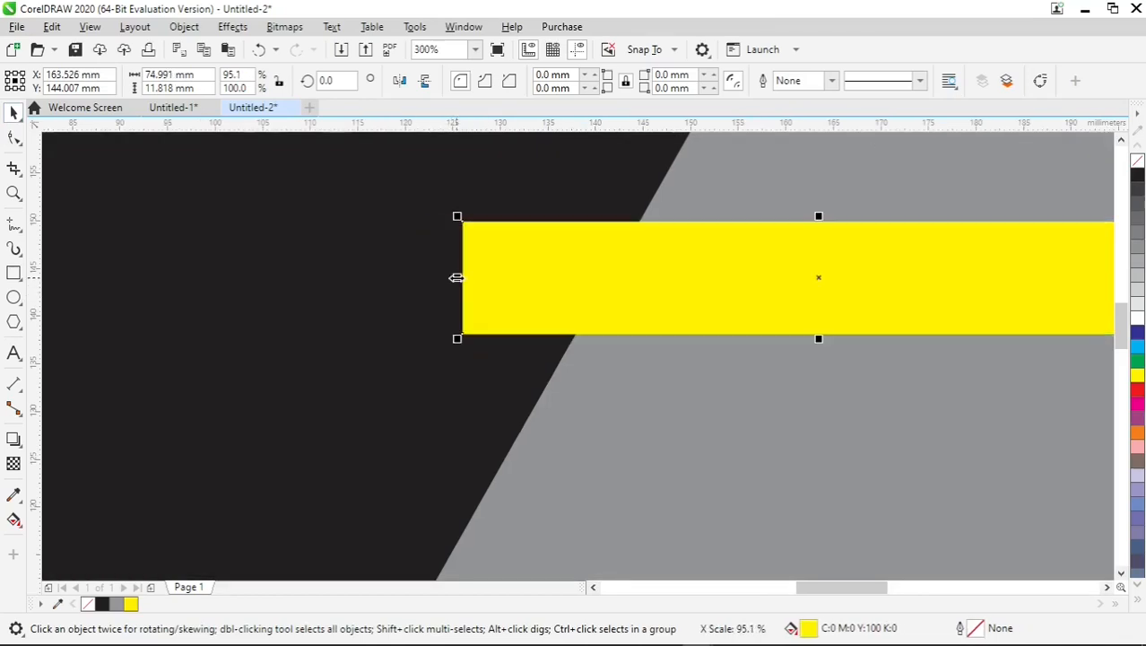
# Draw a rectangle about 12 by 4 mm directly below the yellow bar's left end, filled cyan with no outline.
pyautogui.click(13, 272)
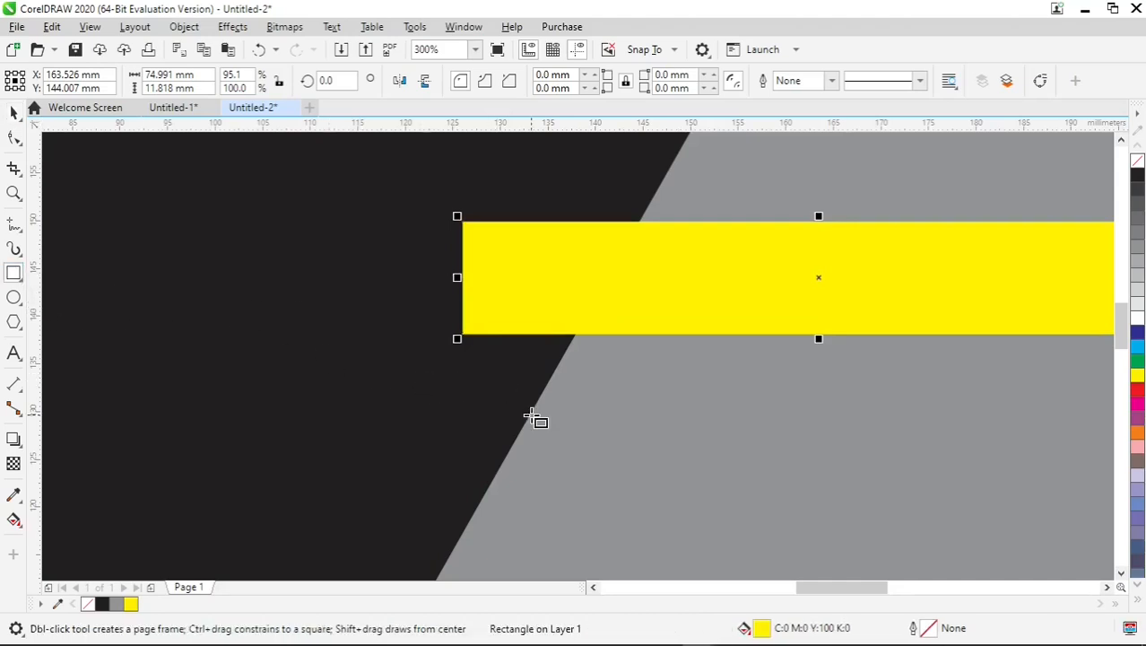
pyautogui.scroll(2, 543, 405)
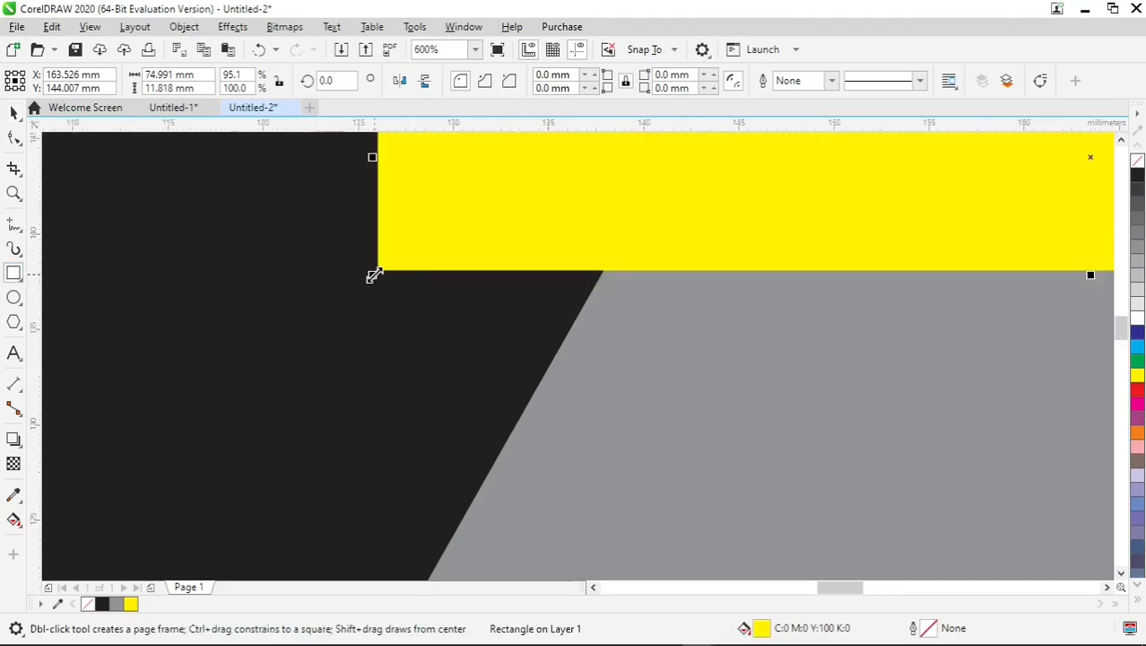
pyautogui.moveTo(378, 272); pyautogui.dragTo(602, 353)
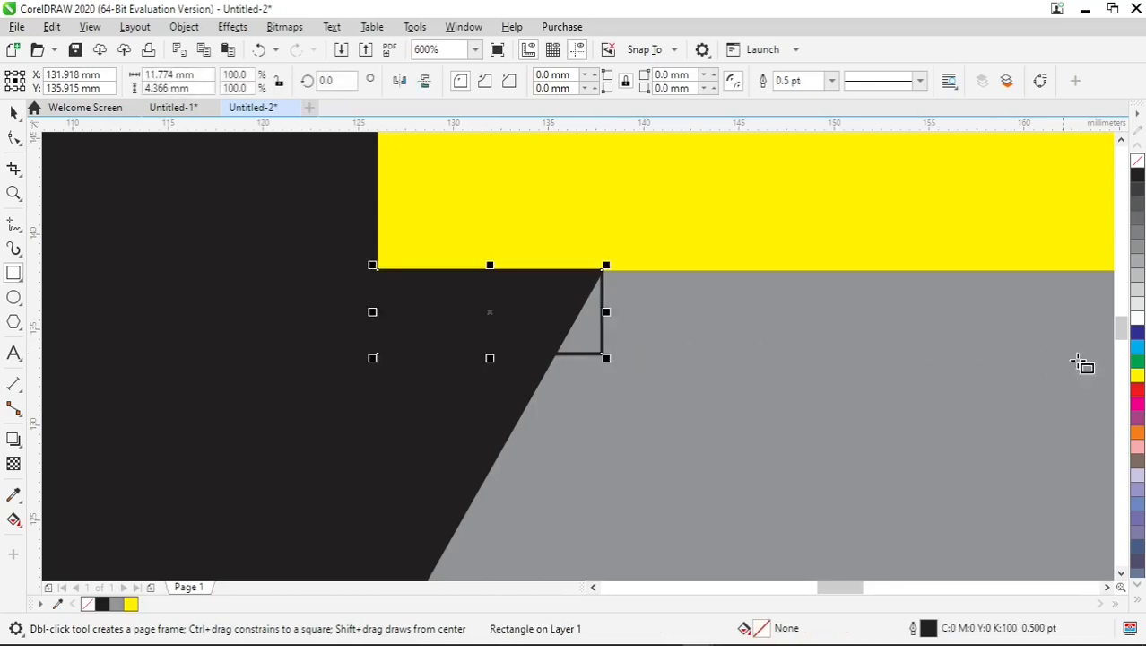
pyautogui.click(1138, 348)
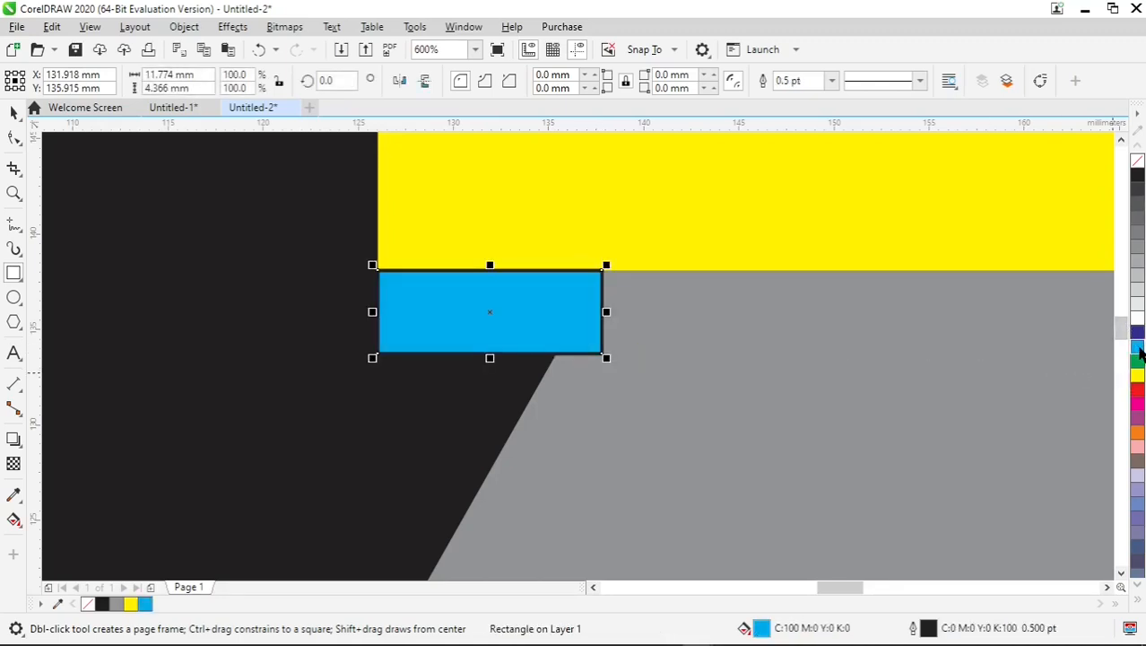
pyautogui.click(12, 115)
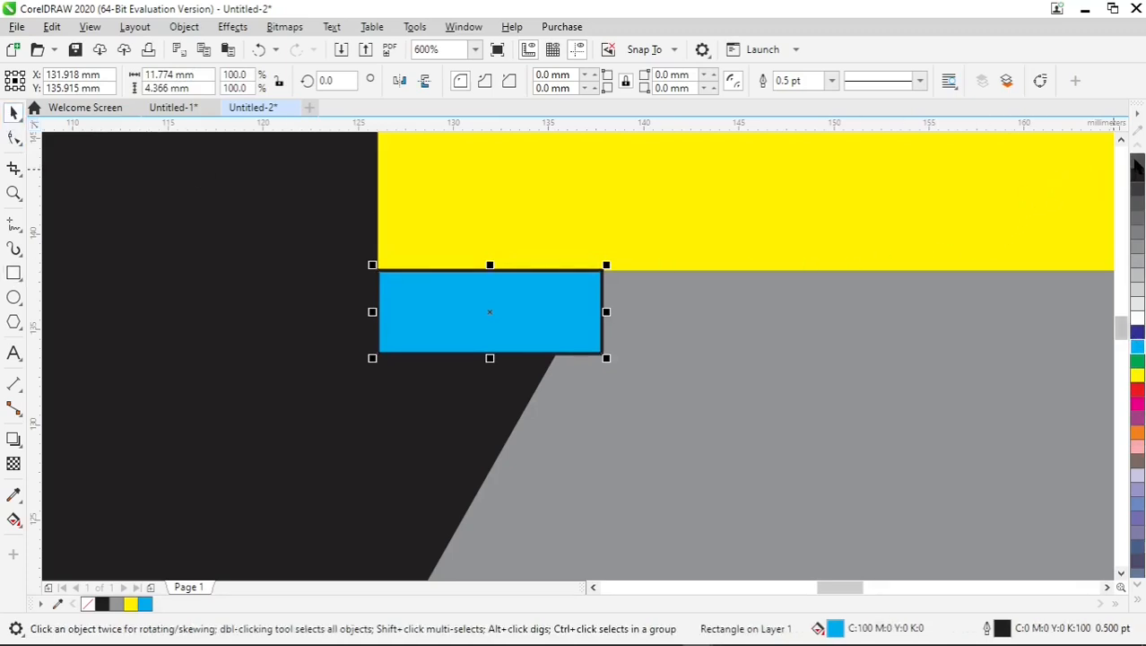
pyautogui.rightClick(1136, 161)
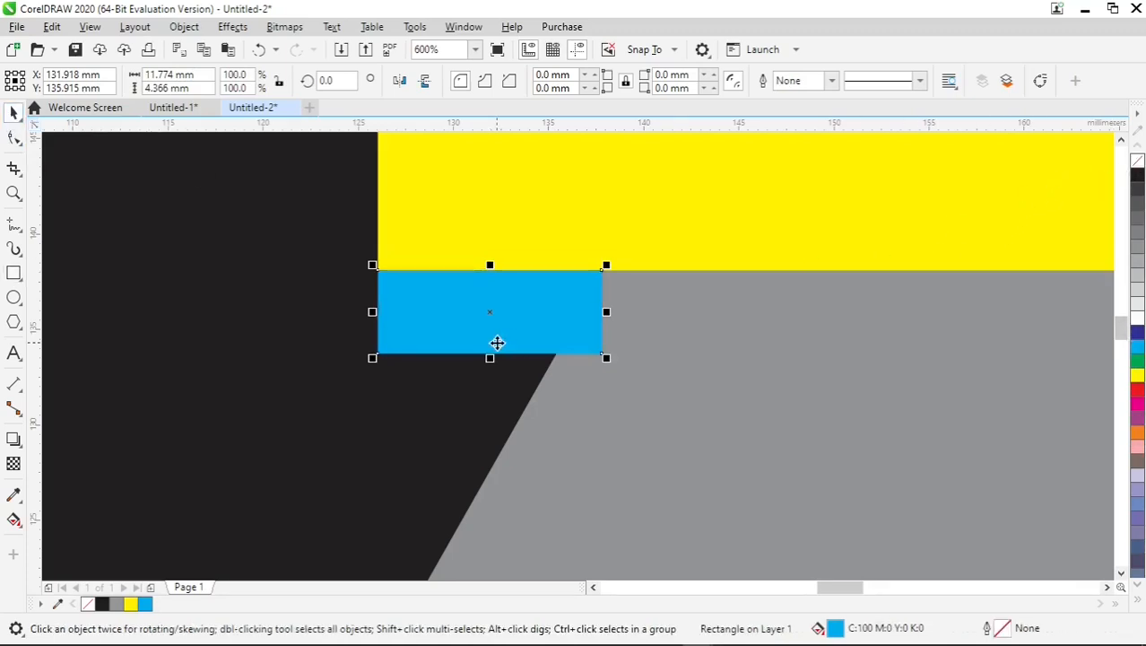
pyautogui.click(12, 141)
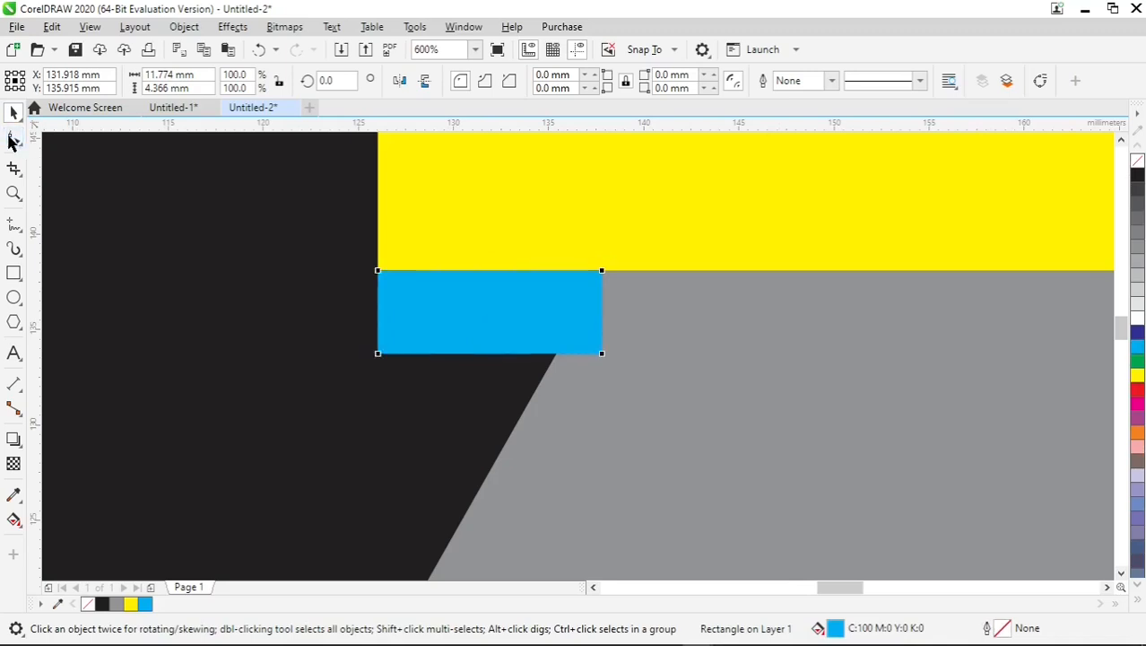
pyautogui.rightClick(503, 302)
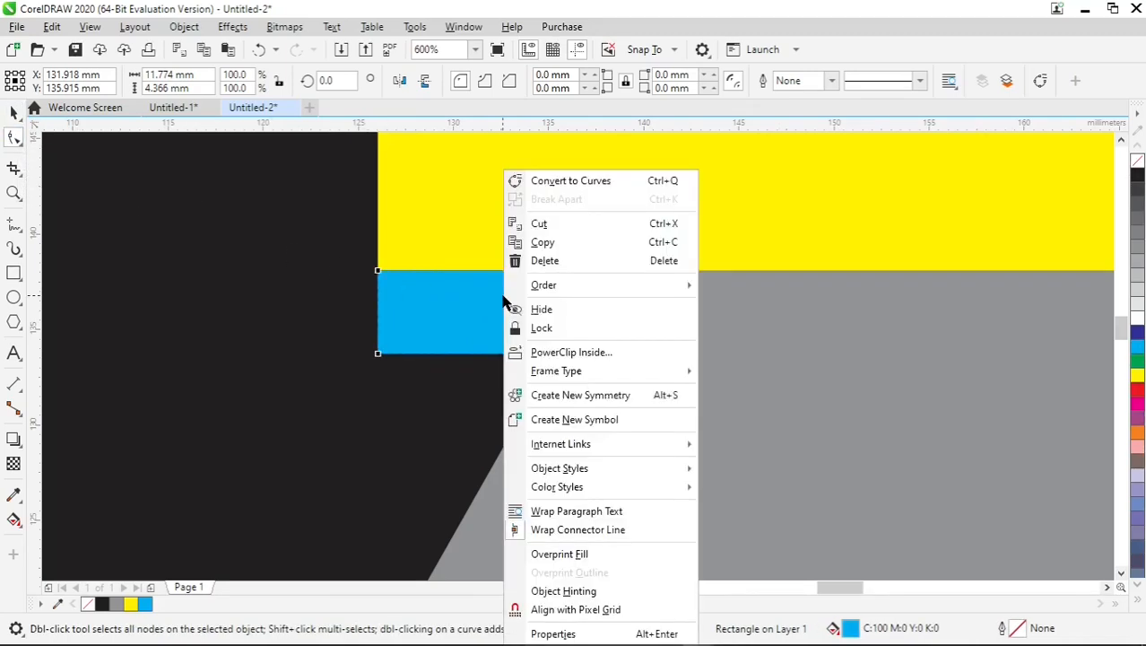
pyautogui.click(521, 182)
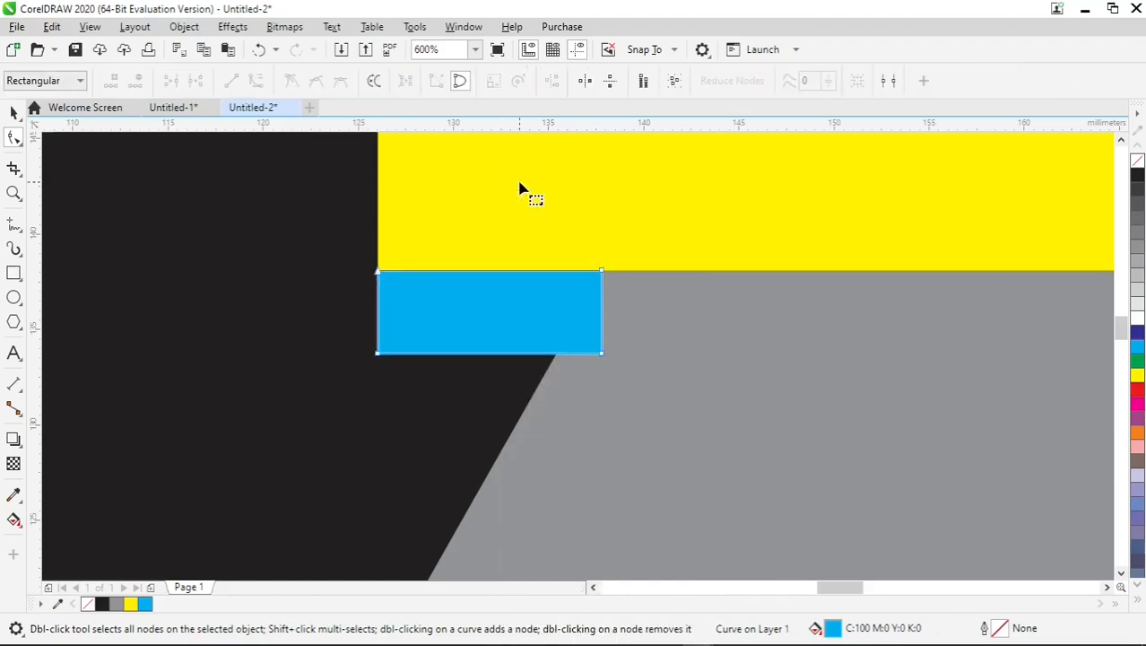
pyautogui.click(556, 360)
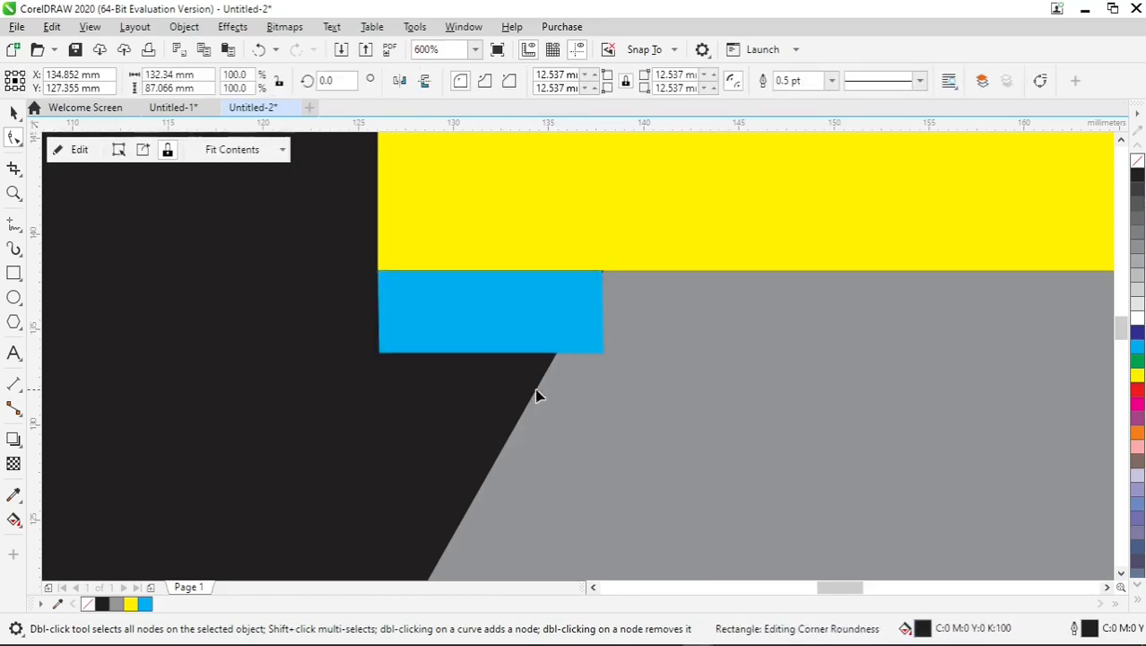
pyautogui.click(532, 350)
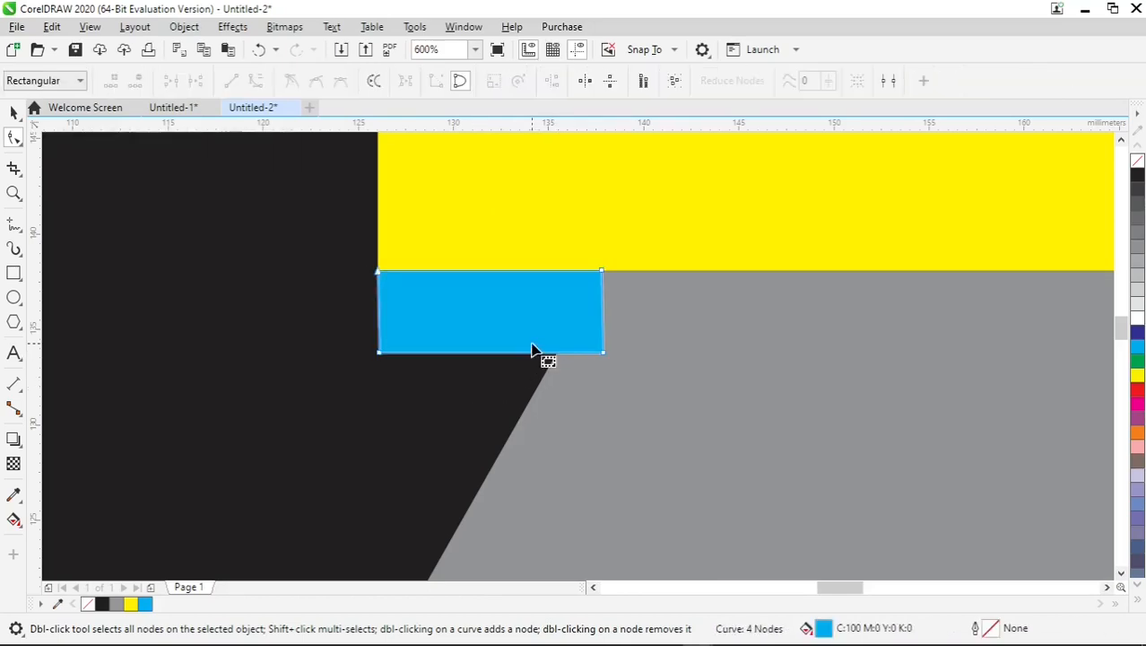
pyautogui.hotkey('ctrl', 'z')
pyautogui.hotkey('ctrl', 'z')
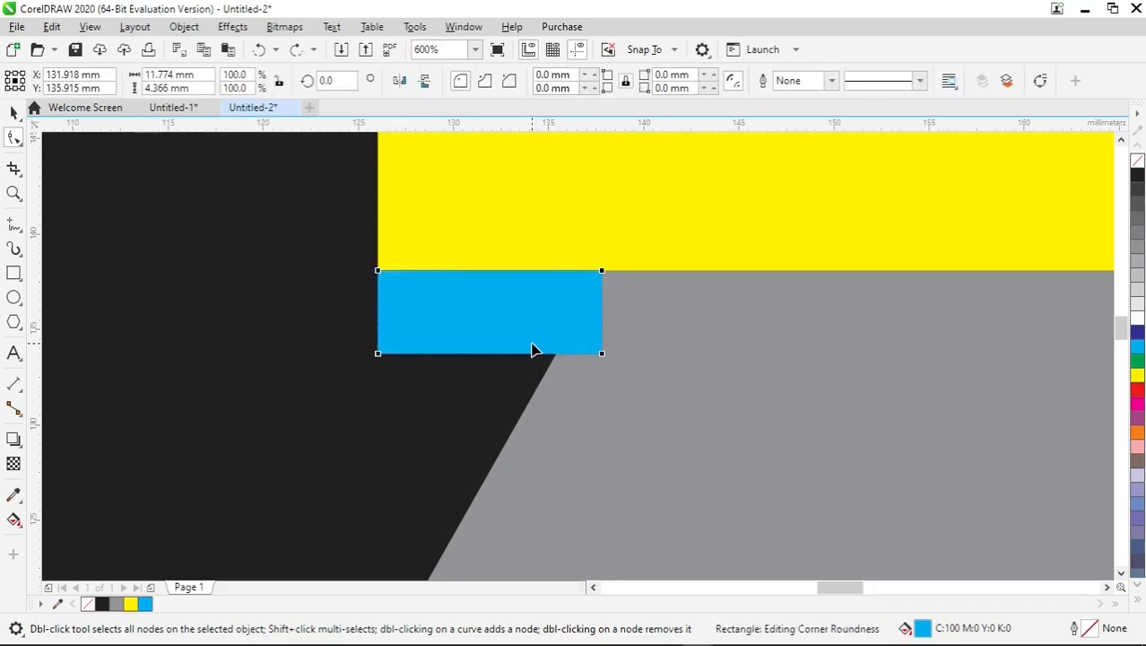
# Convert the cyan rectangle to curves, adding a node where its lower edge meets the diagonal and deleting its bottom-right corner node.
pyautogui.rightClick(535, 331)
pyautogui.click(567, 182)
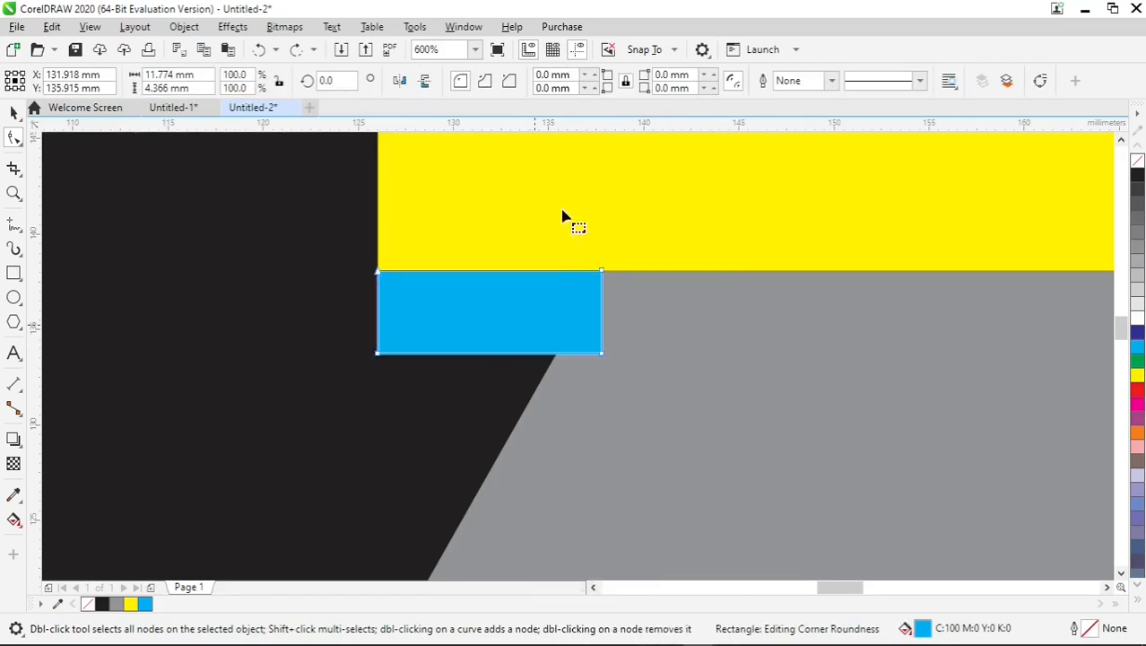
pyautogui.scroll(2, 541, 363)
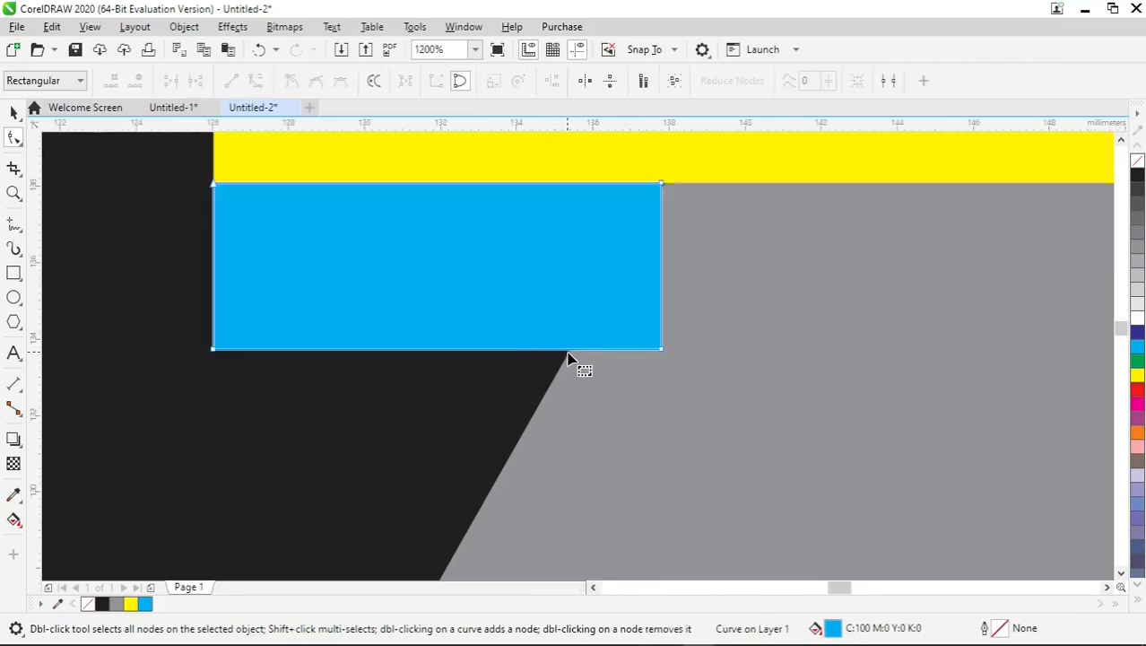
pyautogui.doubleClick(570, 350)
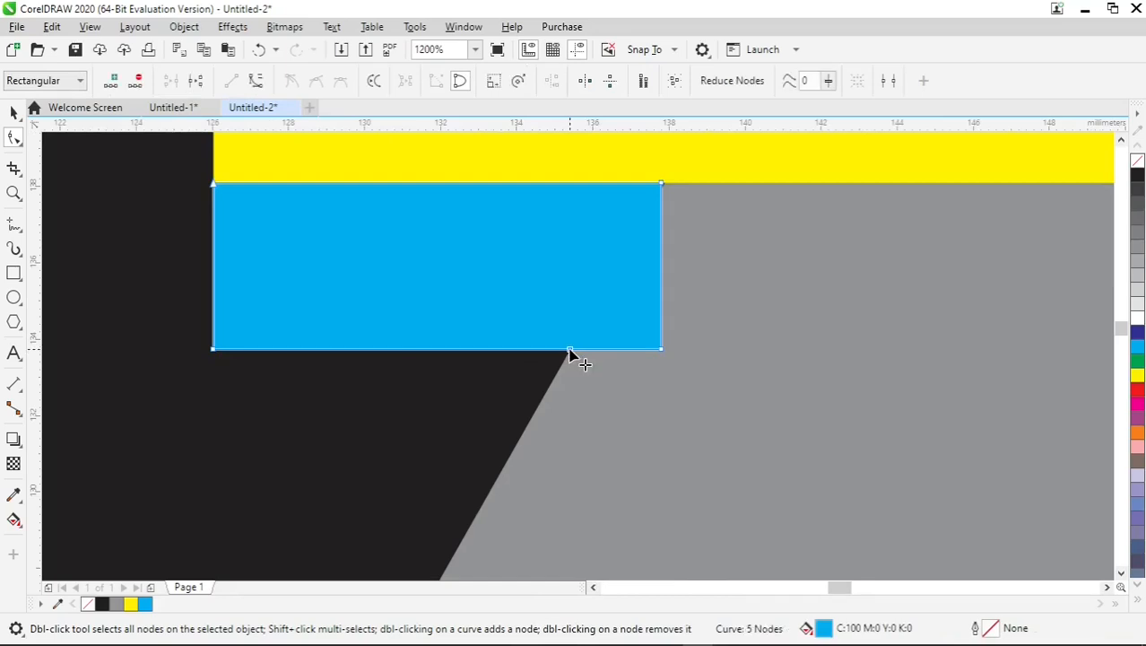
pyautogui.doubleClick(661, 349)
# Move the cyan shape's top-right node onto the point where the diagonal meets the yellow bar.
pyautogui.scroll(2, 685, 180)
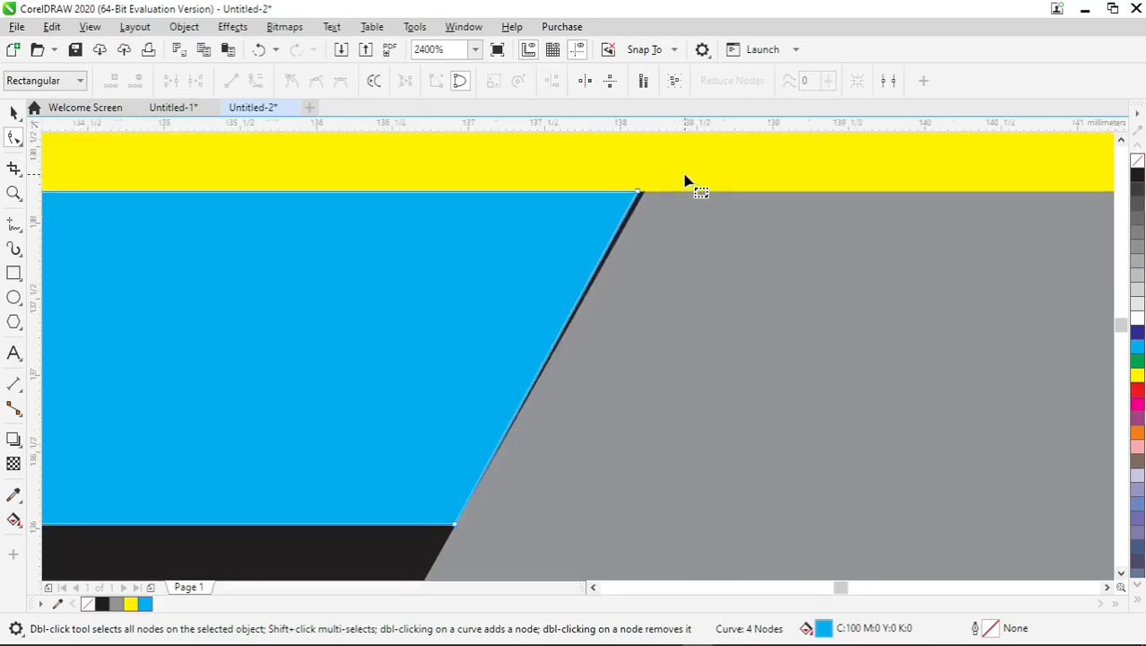
pyautogui.scroll(2, 684, 180)
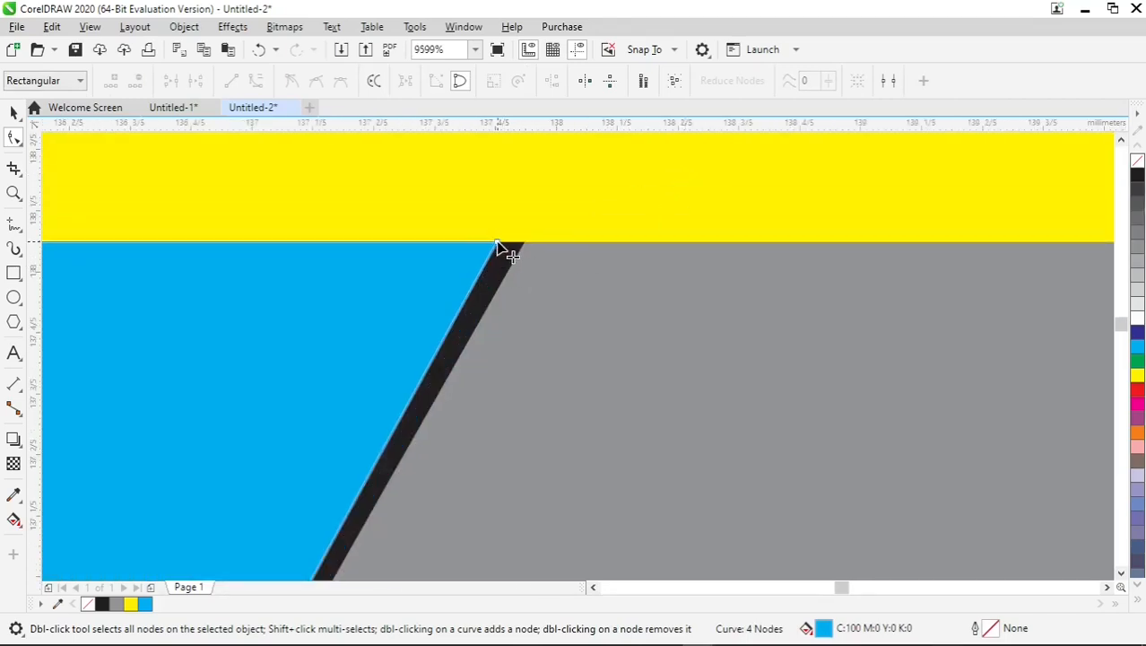
pyautogui.moveTo(498, 243); pyautogui.dragTo(523, 249)
pyautogui.scroll(-2, 511, 267)
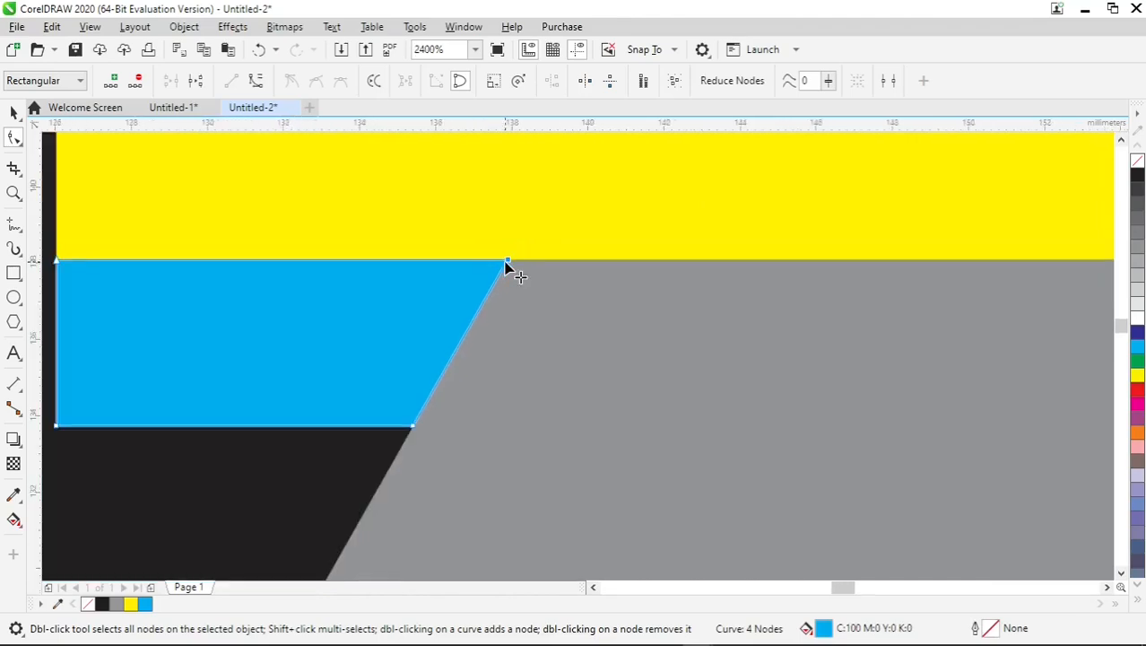
# Delete the cyan shape's bottom-left node and move its lower node down the diagonal, making a triangle about 12 by 6 mm.
pyautogui.moveTo(845, 586); pyautogui.dragTo(834, 588)
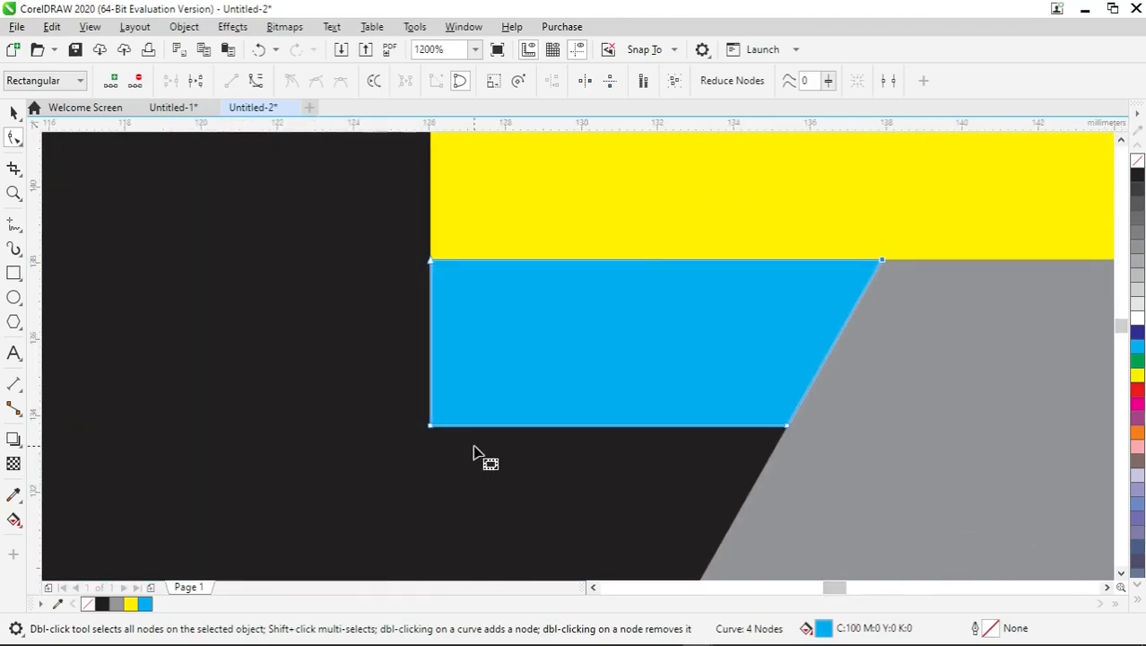
pyautogui.doubleClick(432, 427)
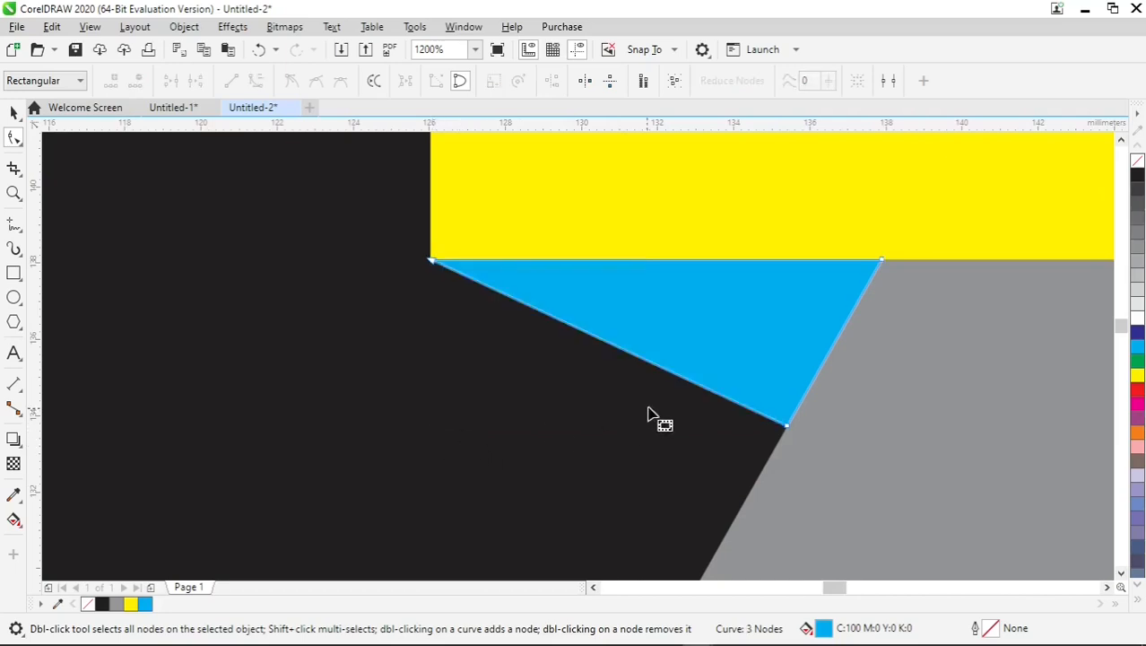
pyautogui.moveTo(787, 427); pyautogui.dragTo(756, 480)
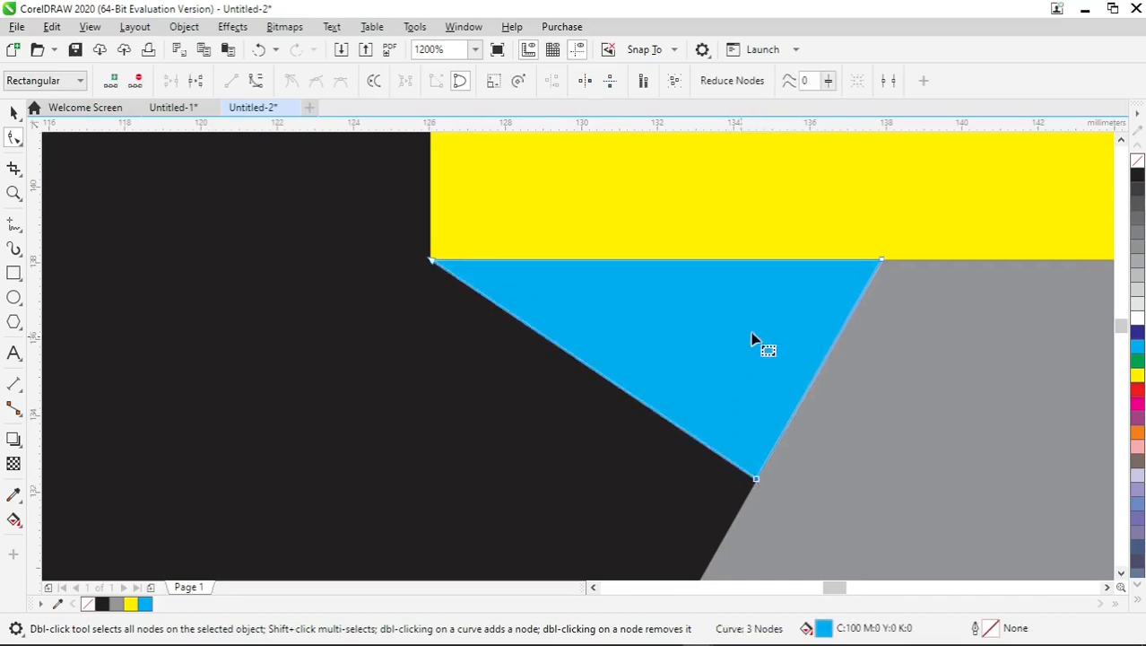
pyautogui.scroll(-2, 795, 334)
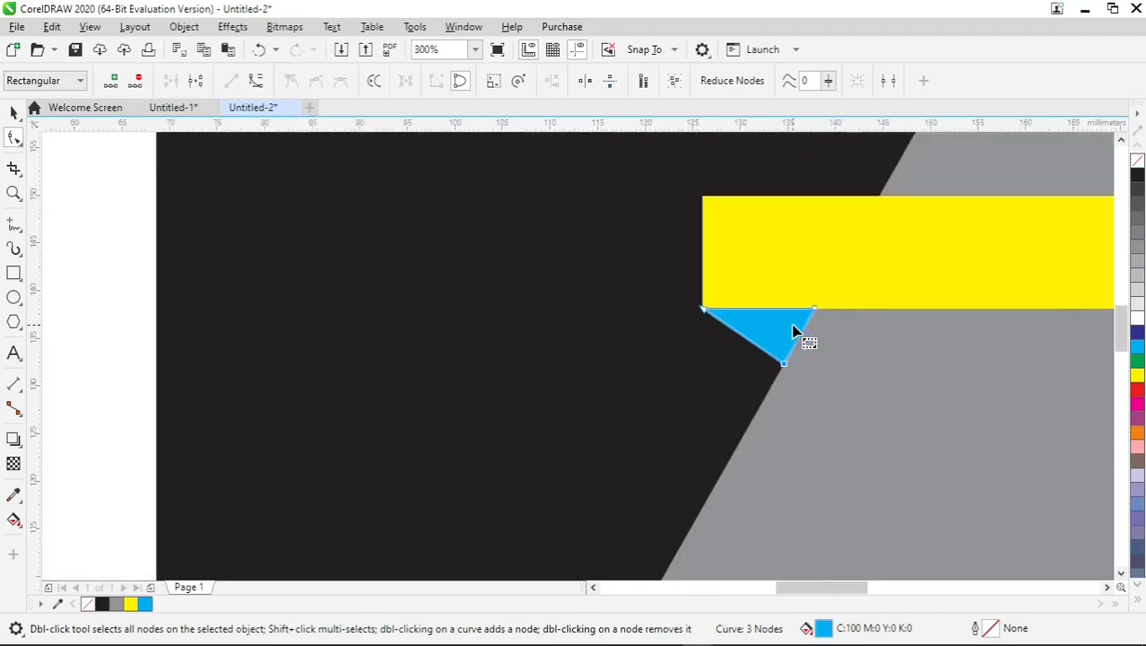
# Fill the cyan triangle with 80% Black and deselect it.
pyautogui.click(14, 112)
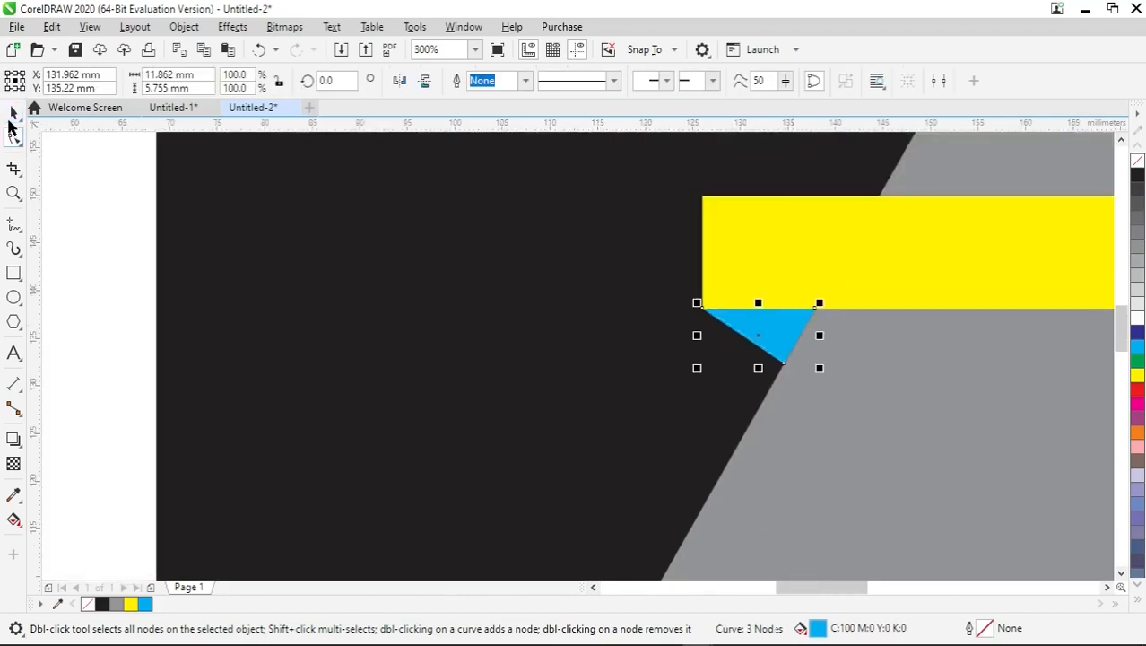
pyautogui.click(1137, 218)
pyautogui.click(1138, 190)
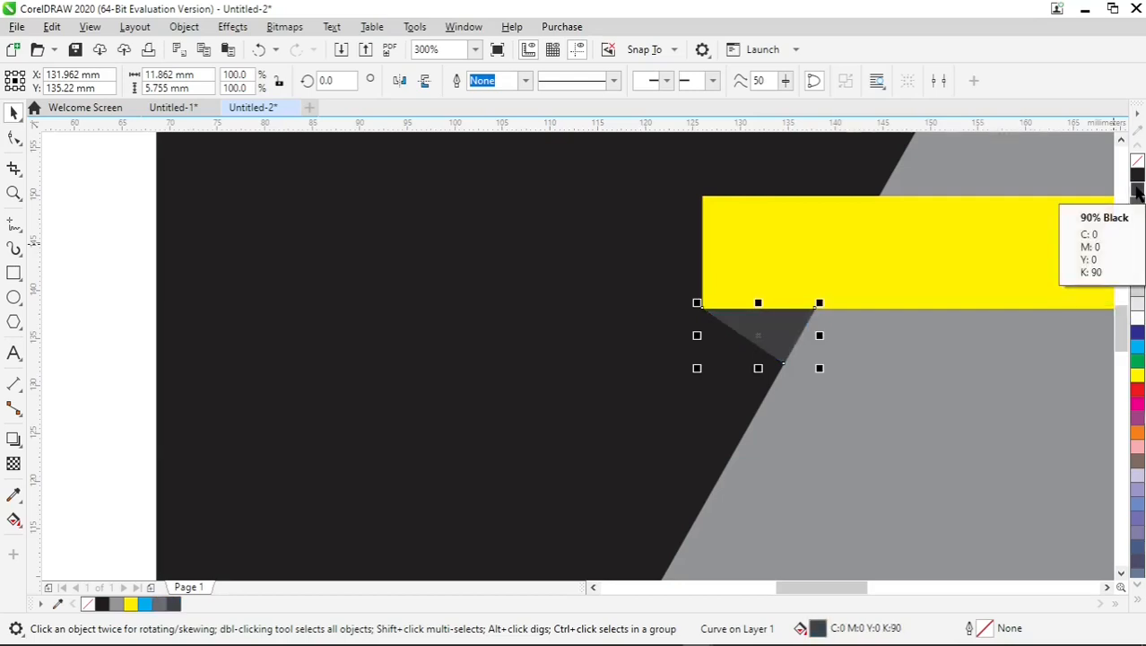
pyautogui.click(1139, 205)
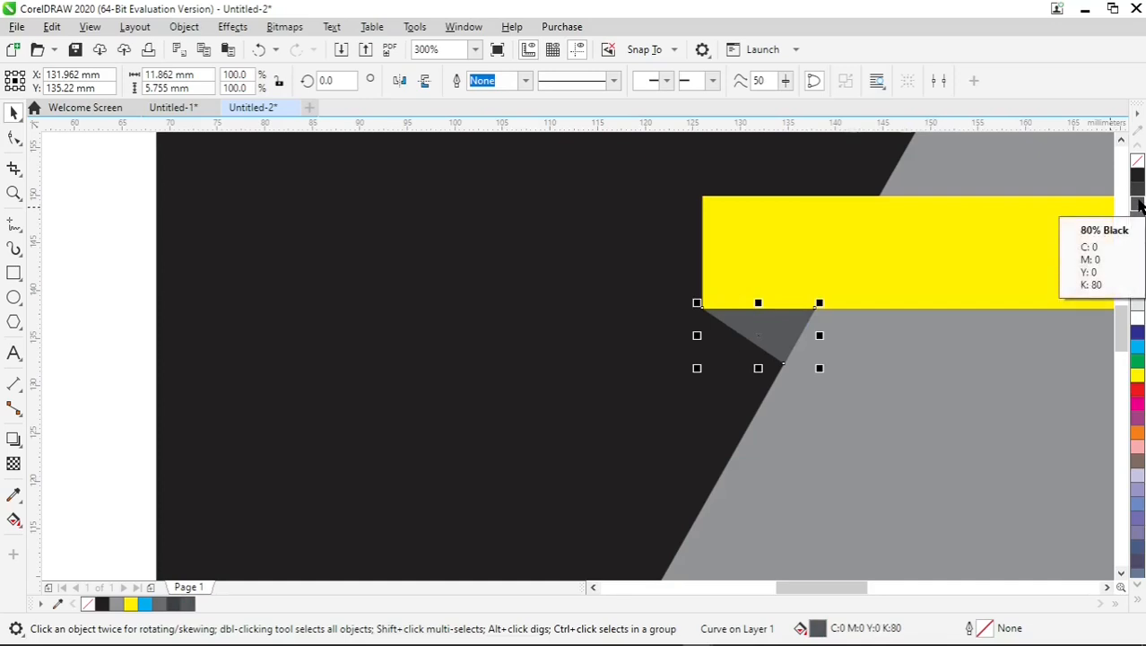
pyautogui.press('F4')
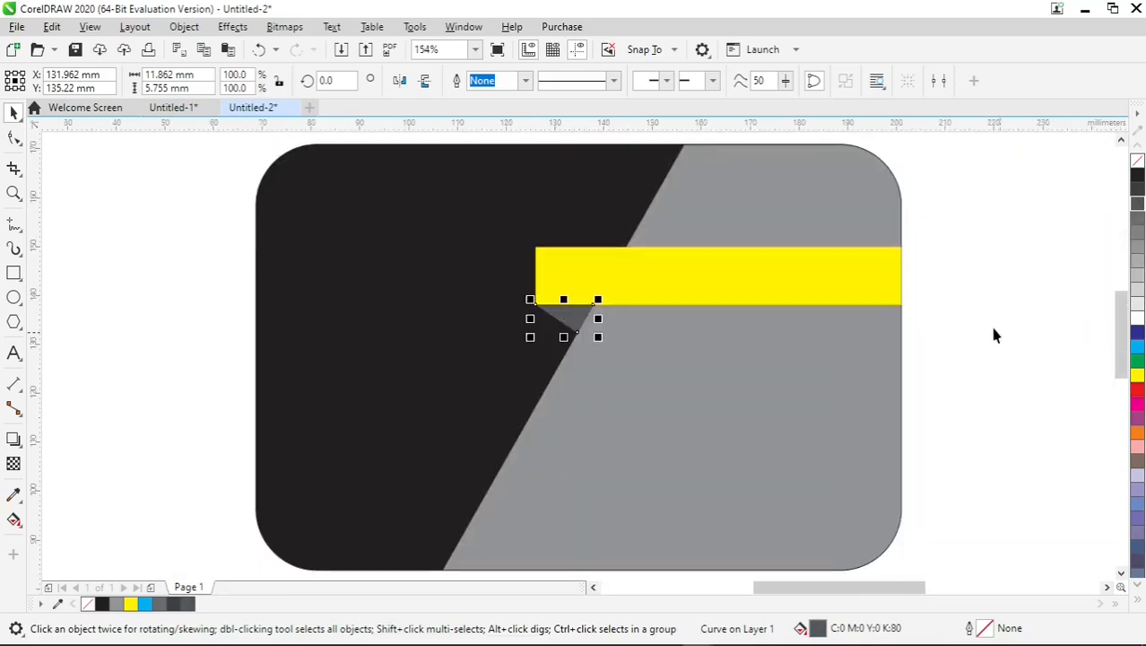
pyautogui.click(929, 281)
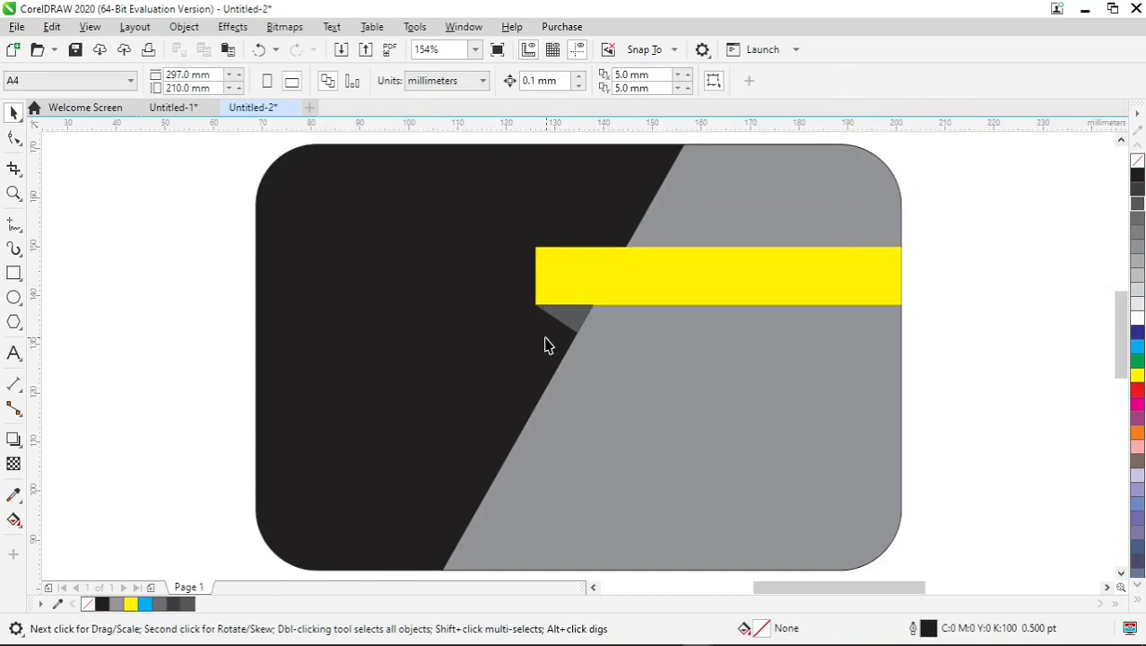
# Give the yellow bar and the dark grey triangle together a 0.5 pt yellow outline, after trying white and red.
pyautogui.click(574, 320)
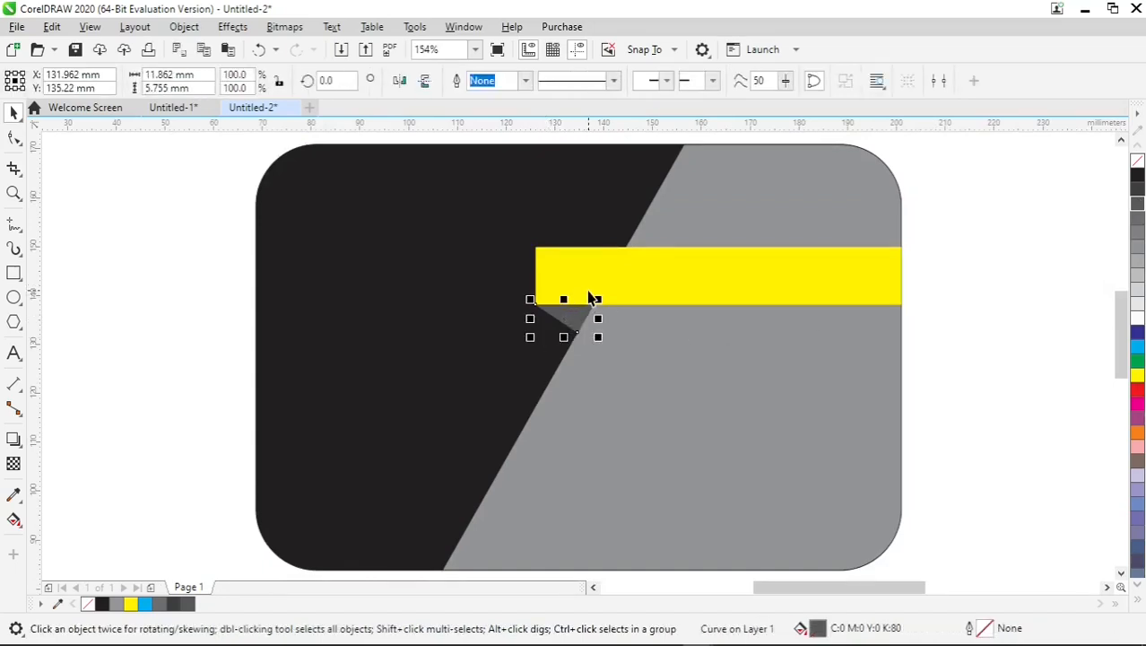
pyautogui.moveTo(967, 384); pyautogui.dragTo(496, 222)
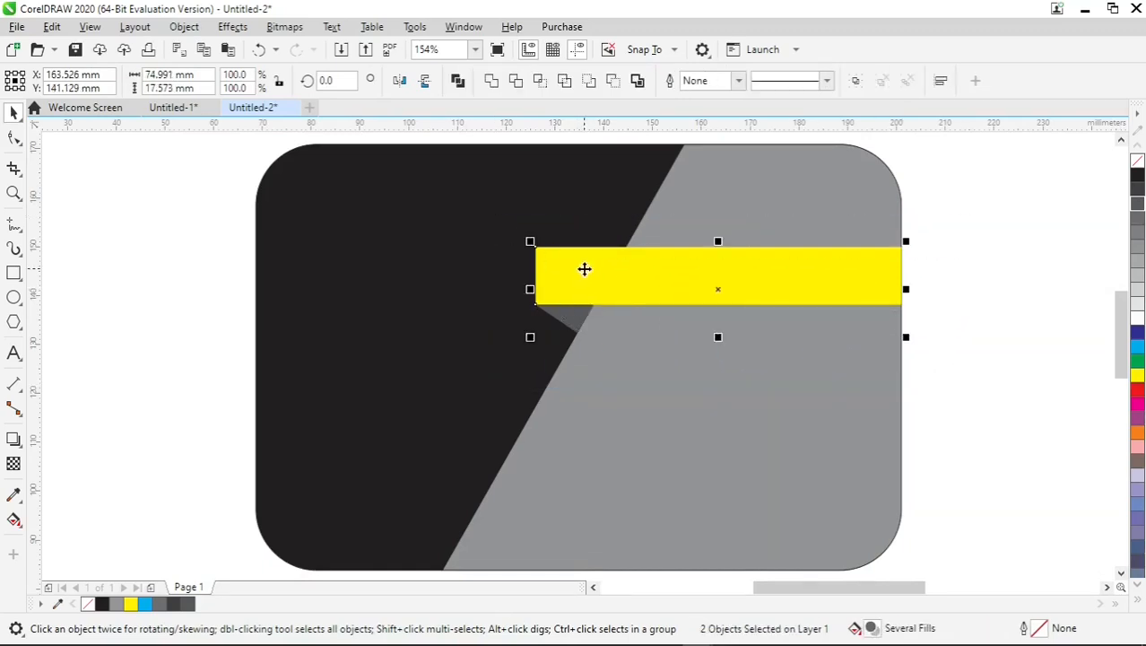
pyautogui.scroll(1, 584, 269)
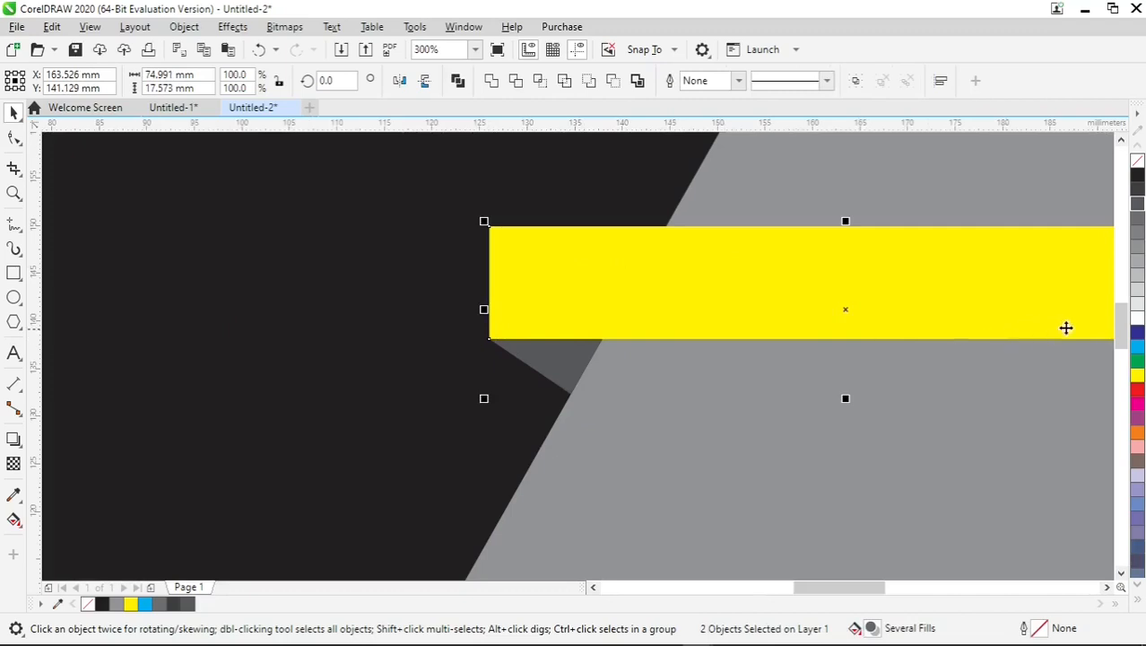
pyautogui.rightClick(1137, 328)
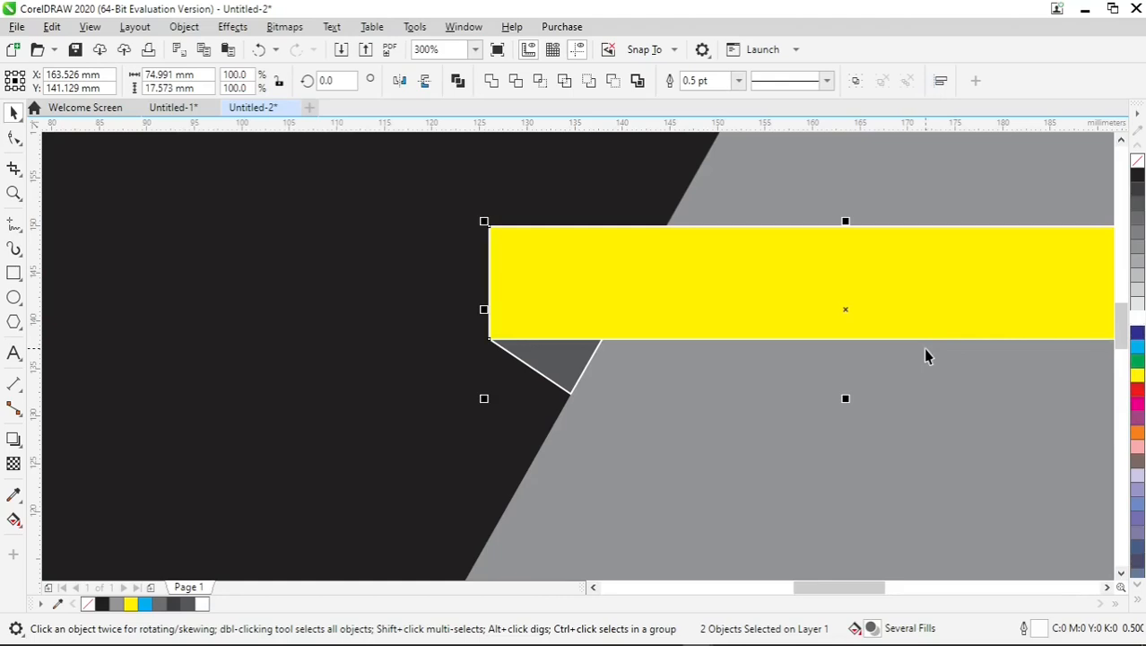
pyautogui.scroll(-1, 927, 355)
pyautogui.moveTo(813, 593); pyautogui.dragTo(836, 597)
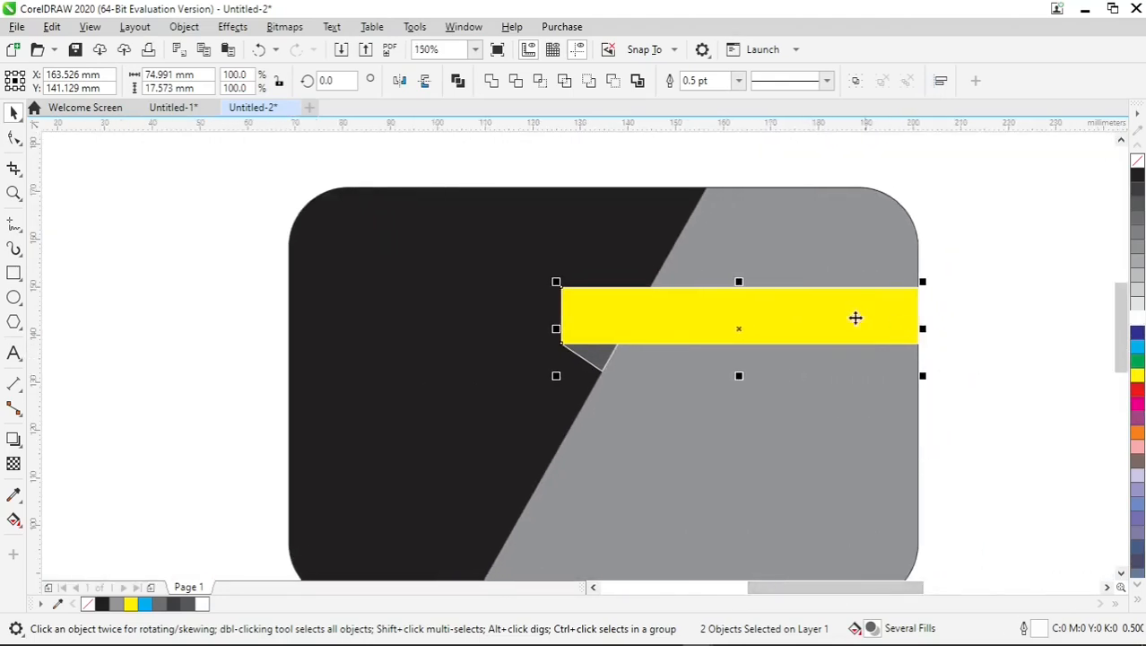
pyautogui.scroll(1, 846, 315)
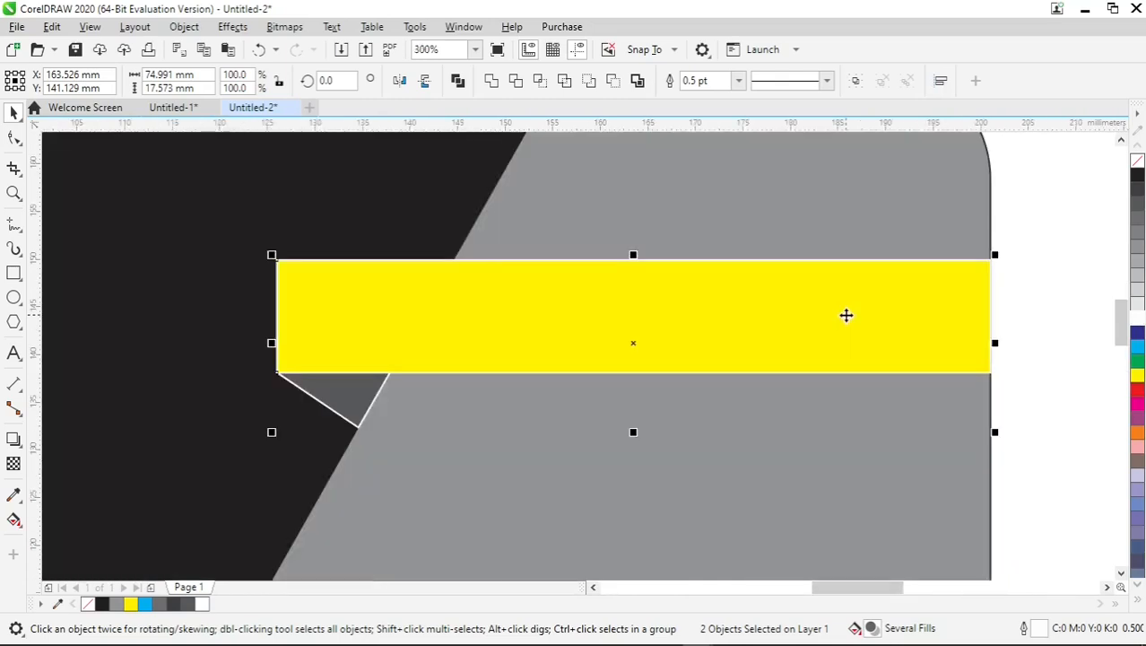
pyautogui.rightClick(1137, 391)
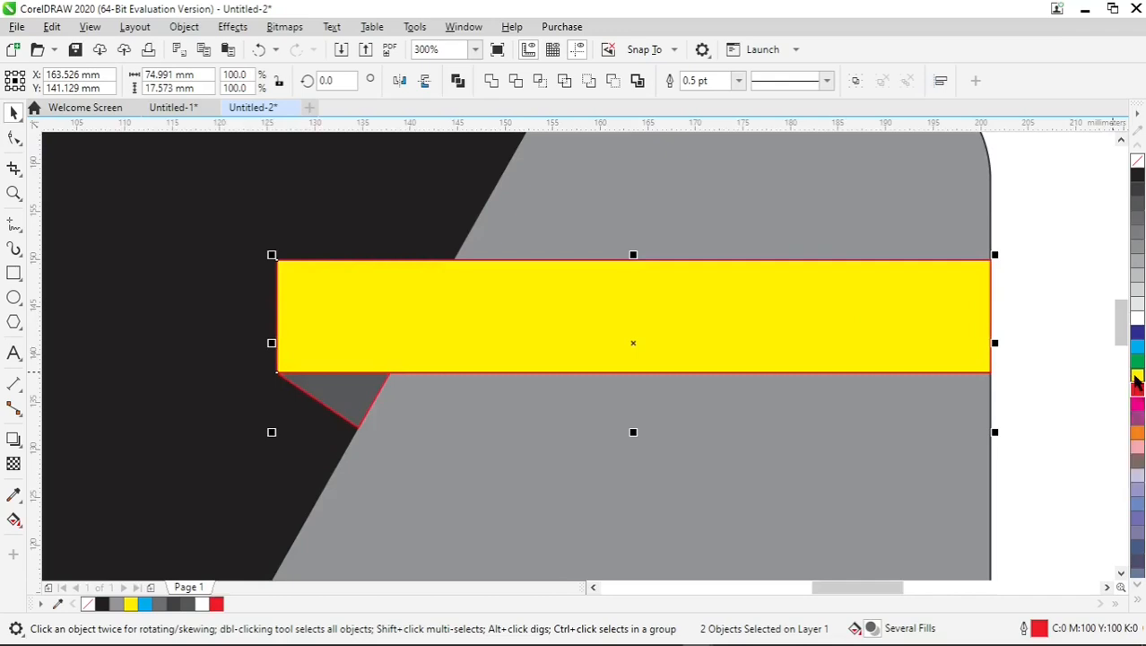
pyautogui.rightClick(1136, 376)
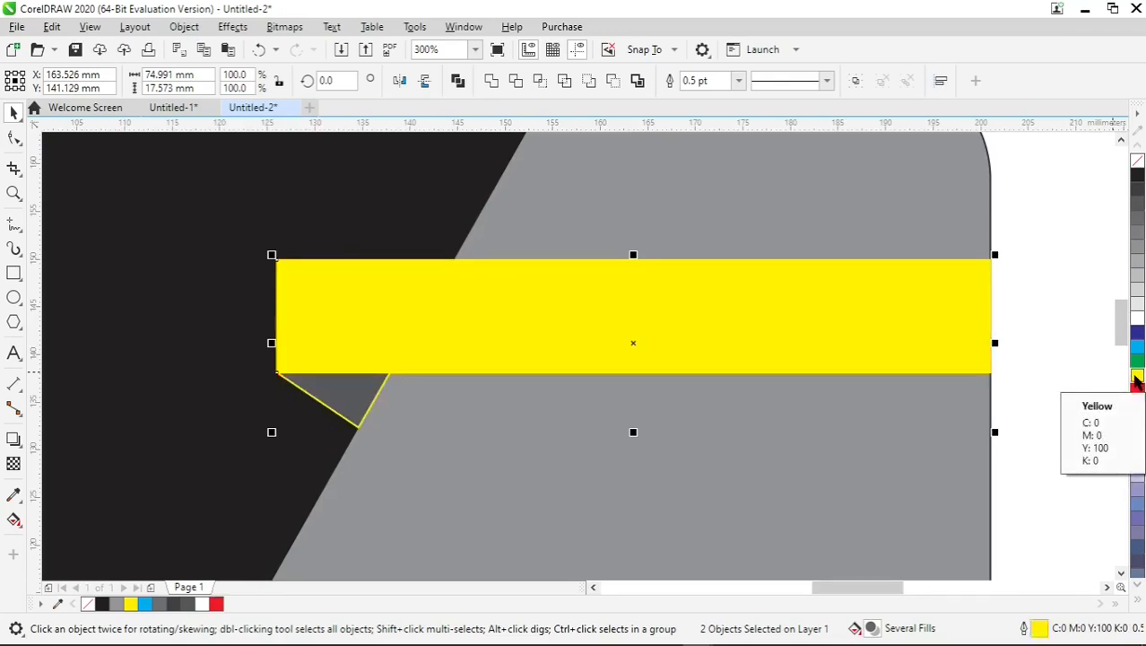
# Change the outline of the yellow bar and the dark grey triangle to white and deselect them.
pyautogui.rightClick(1137, 319)
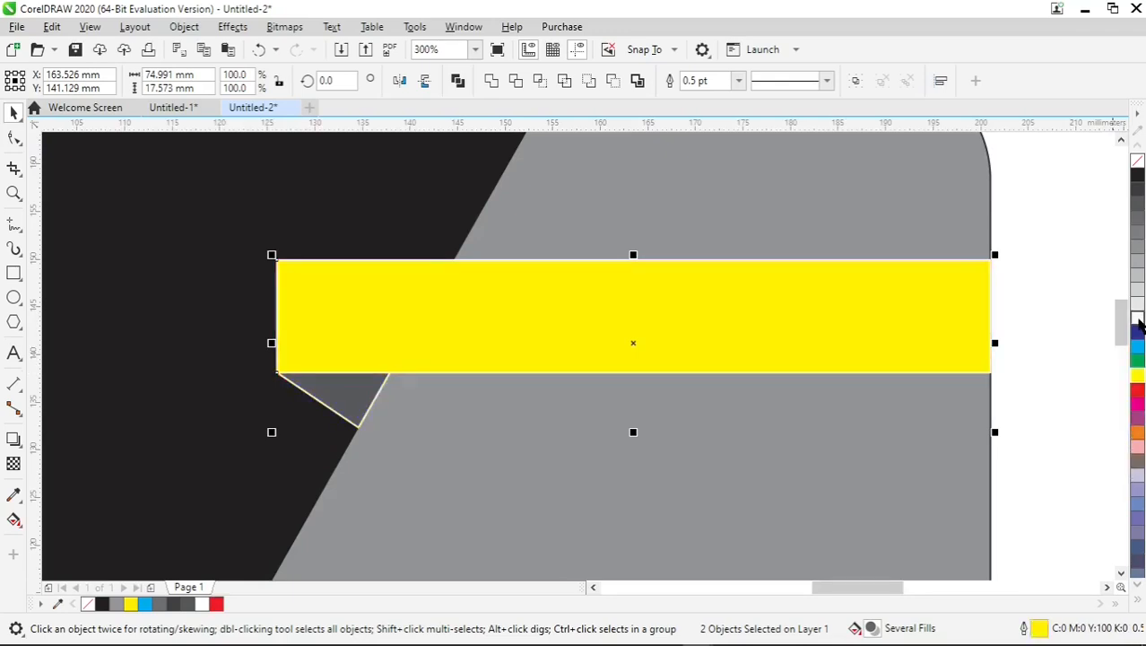
pyautogui.click(1043, 358)
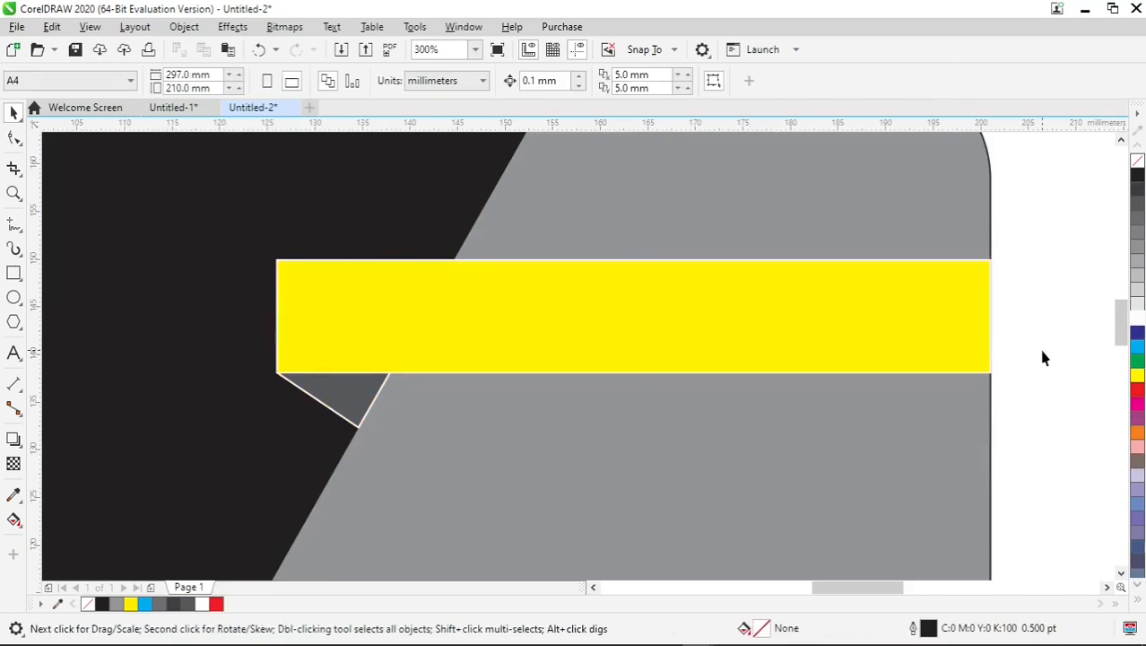
pyautogui.scroll(1, 339, 386)
pyautogui.scroll(1, 339, 387)
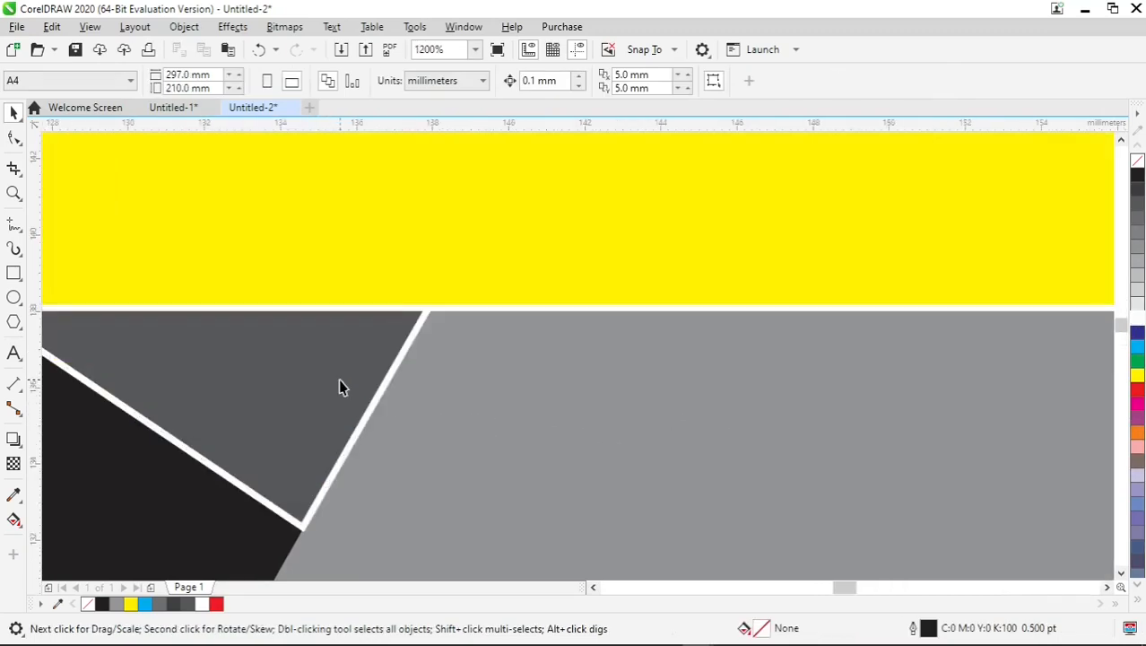
pyautogui.scroll(-2, 341, 386)
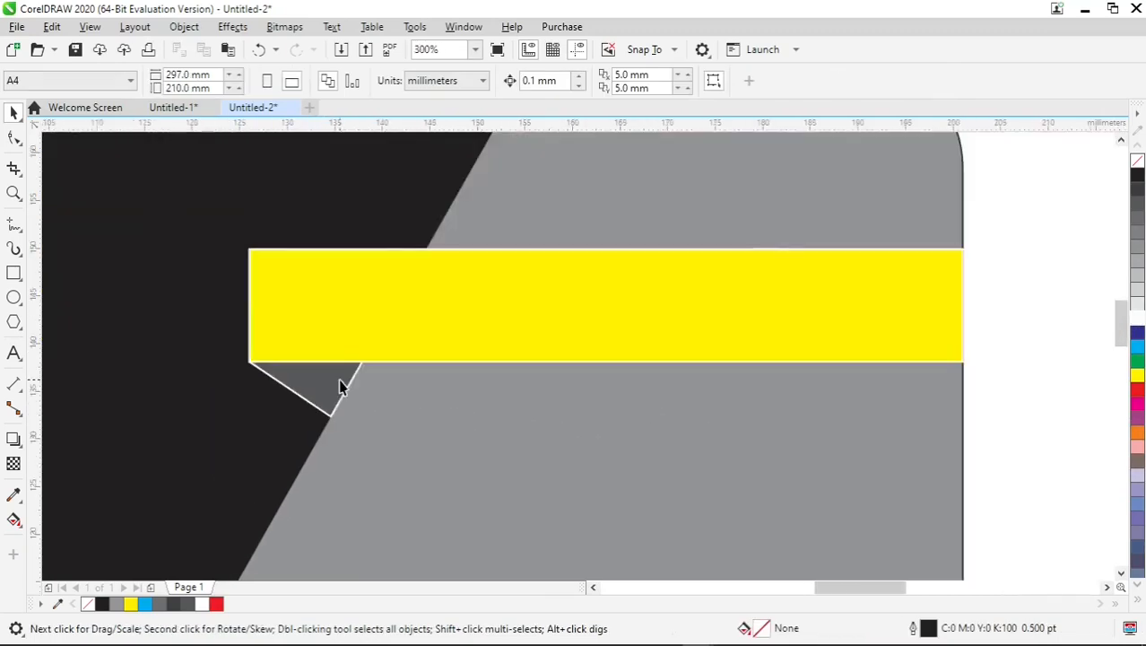
pyautogui.scroll(-1, 339, 384)
# Edit the card's PowerClip contents, give the grey diagonal shape a 0.5 pt white outline, and finish editing.
pyautogui.click(402, 405)
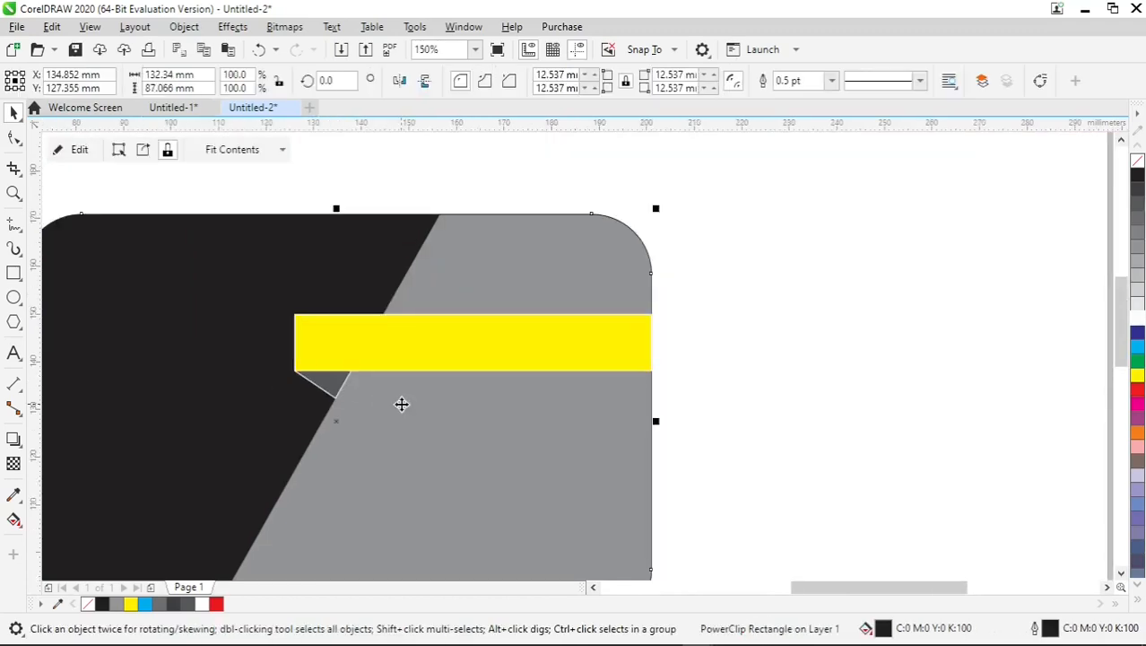
pyautogui.rightClick(498, 431)
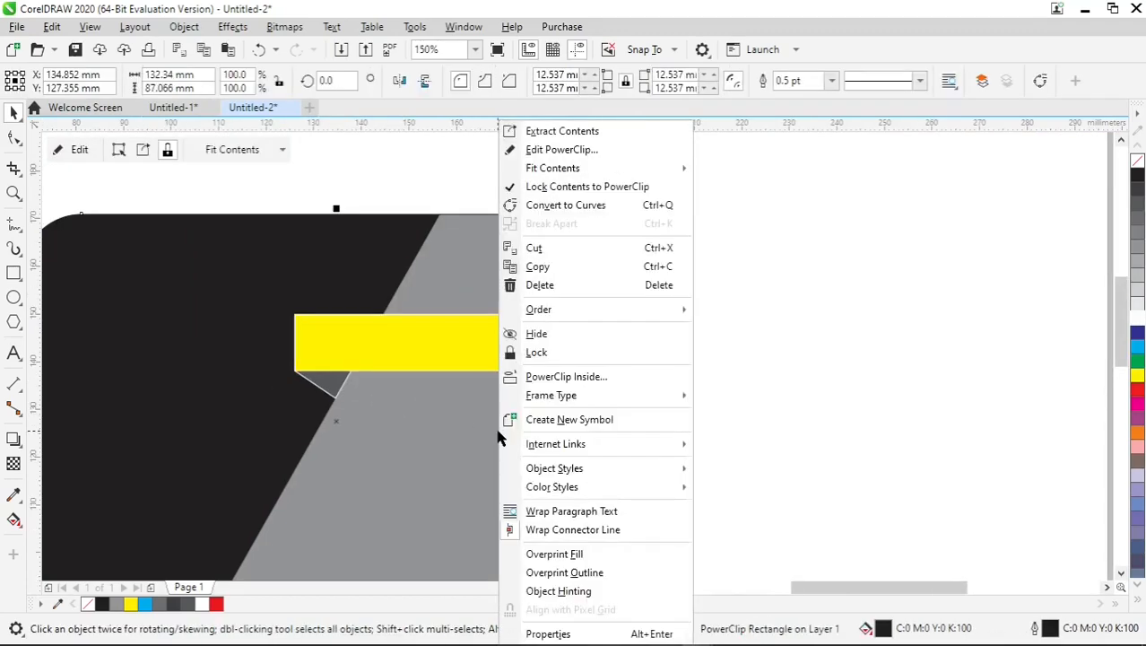
pyautogui.click(545, 150)
pyautogui.click(538, 269)
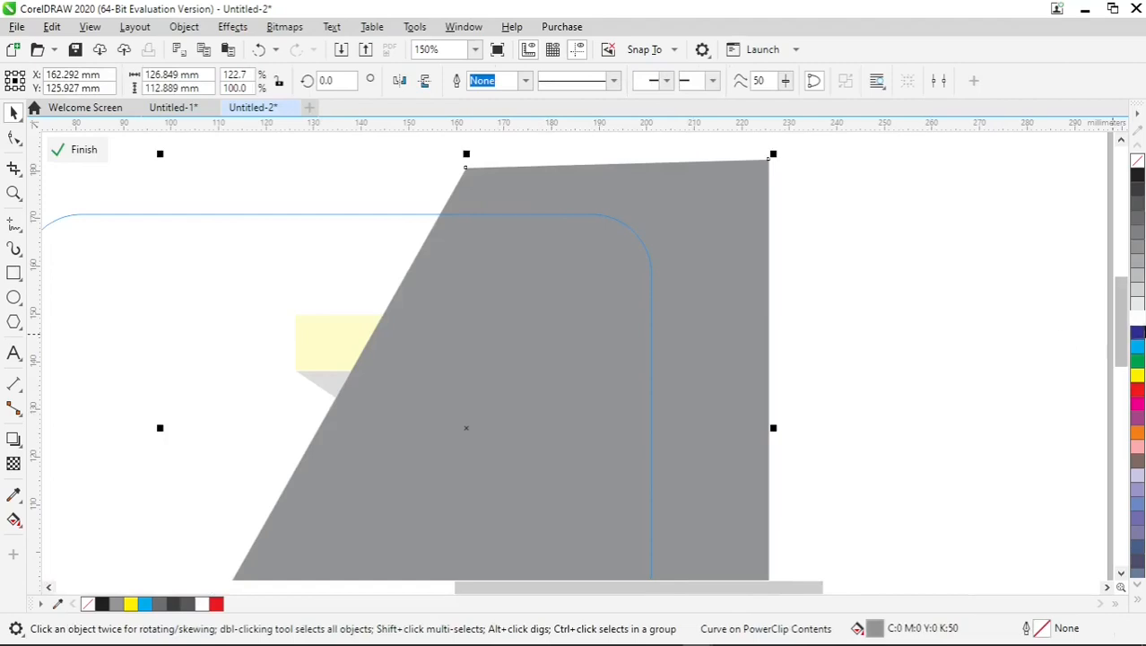
pyautogui.rightClick(1139, 321)
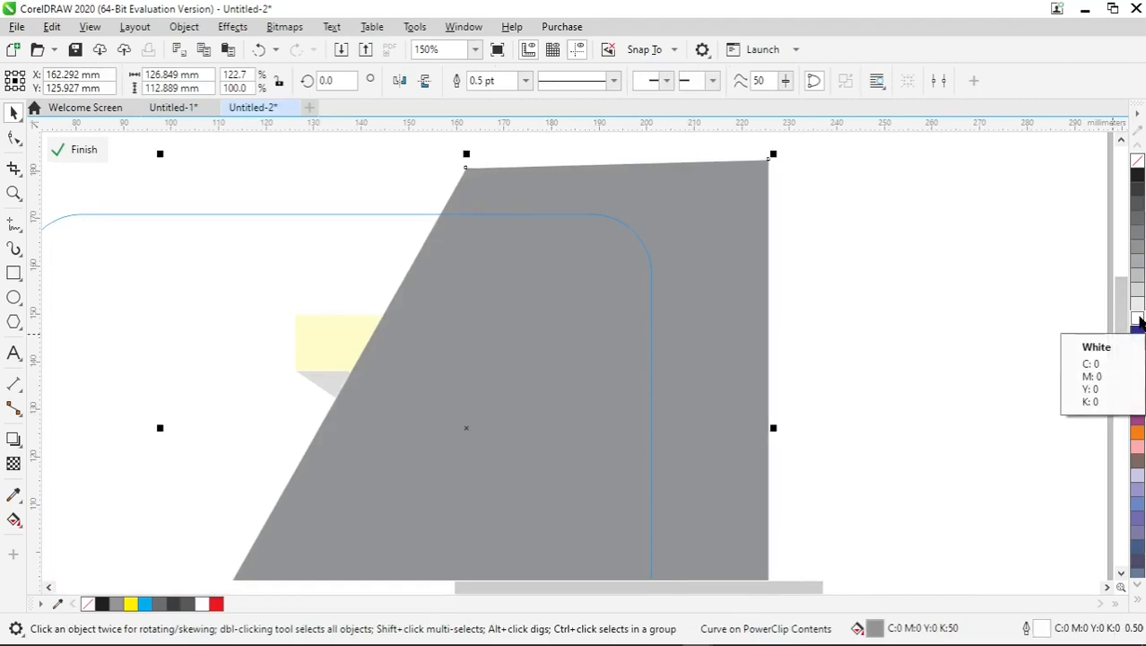
pyautogui.click(84, 150)
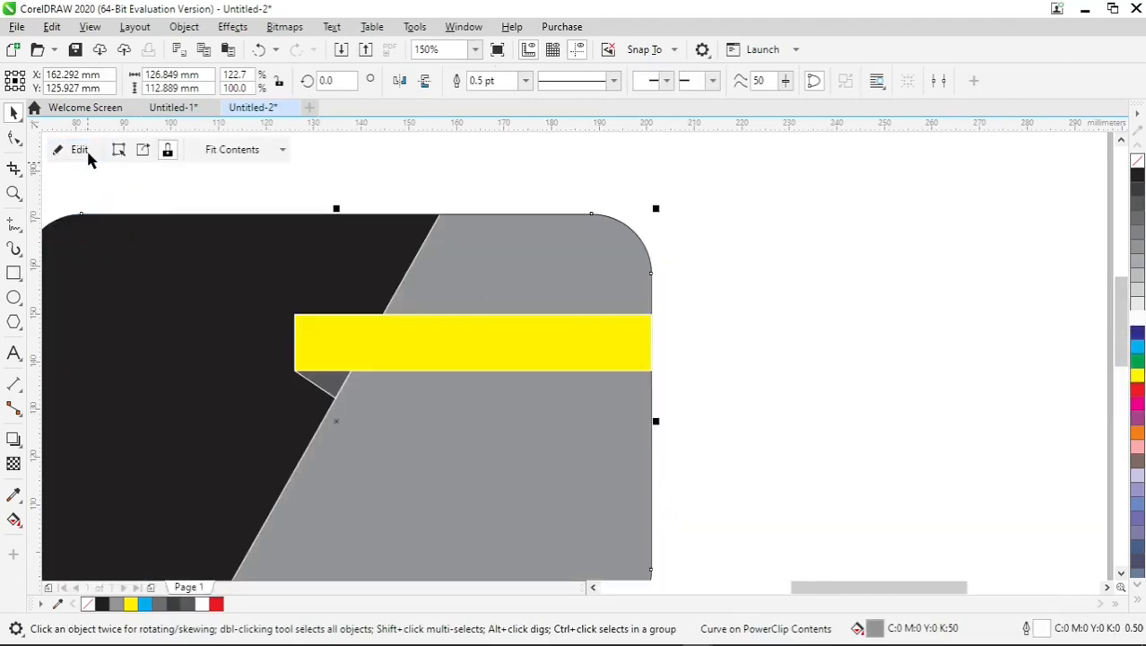
pyautogui.scroll(2, 309, 415)
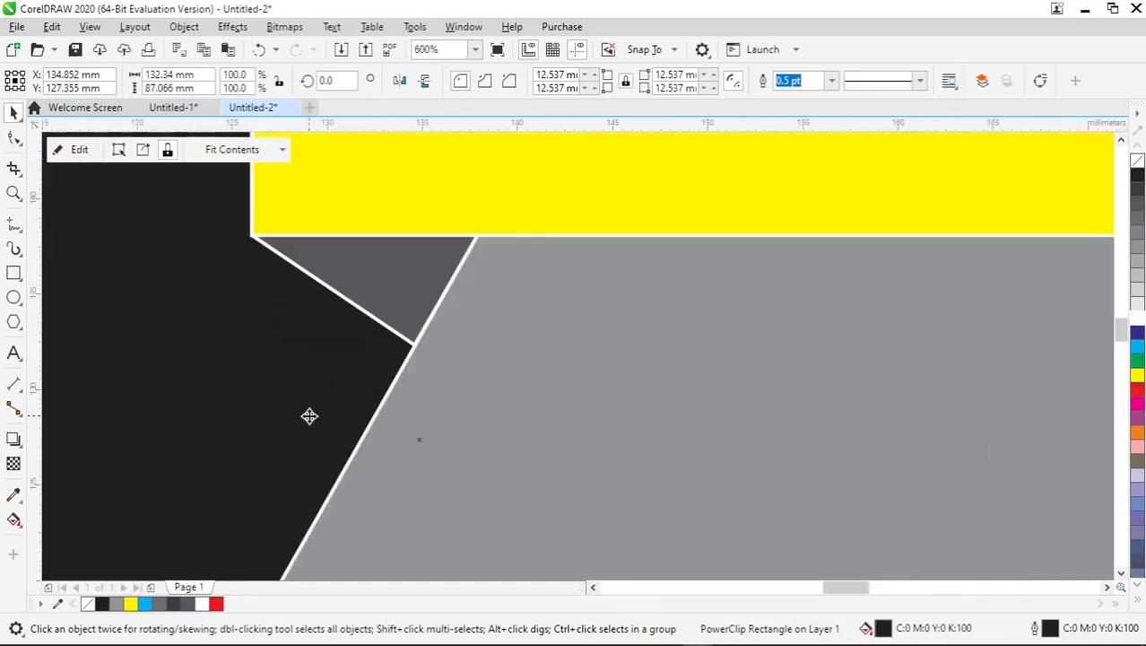
pyautogui.scroll(-2, 309, 415)
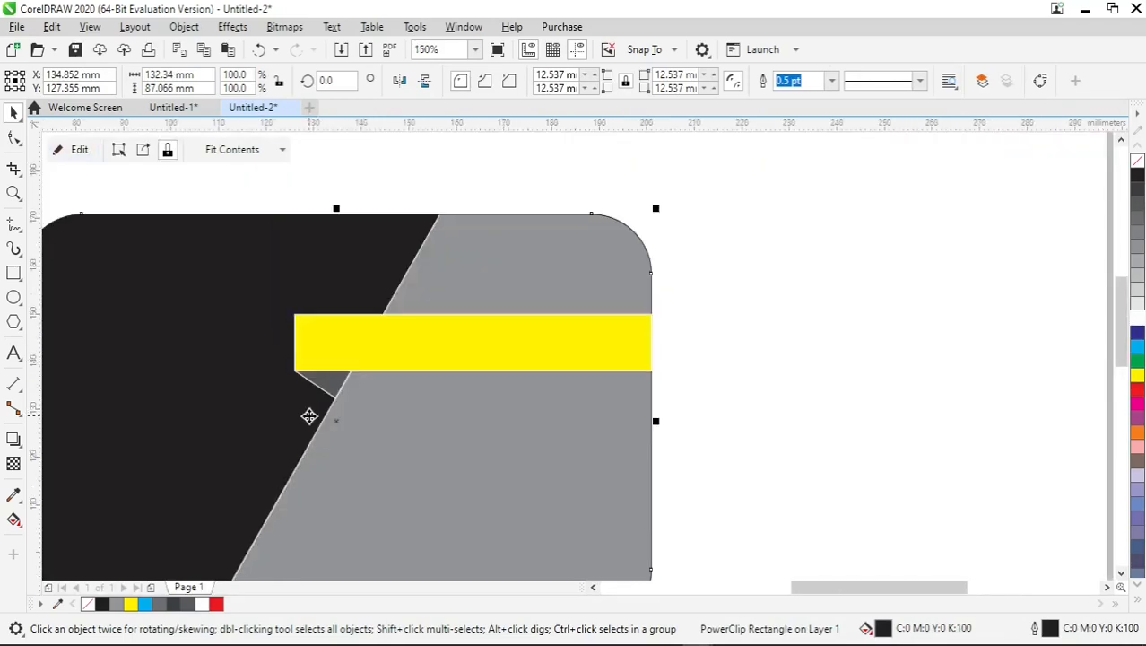
# Group the yellow bar with the dark grey fold triangle.
pyautogui.moveTo(1116, 321); pyautogui.dragTo(1117, 328)
pyautogui.moveTo(811, 587); pyautogui.dragTo(793, 590)
pyautogui.click(640, 266)
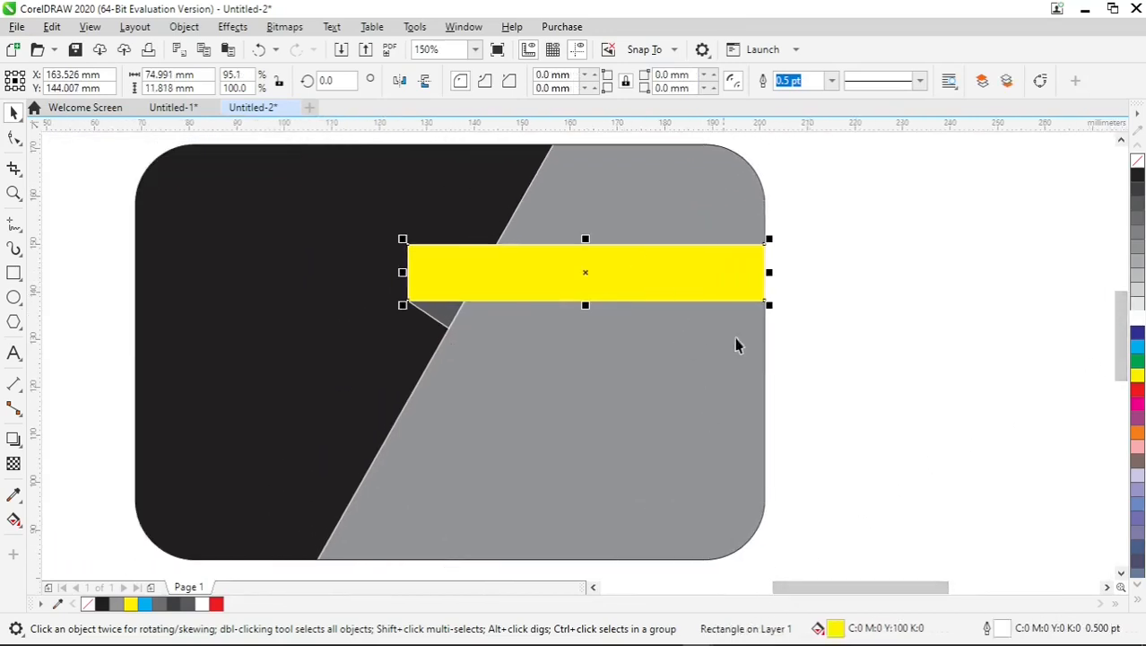
pyautogui.moveTo(838, 381); pyautogui.dragTo(389, 222)
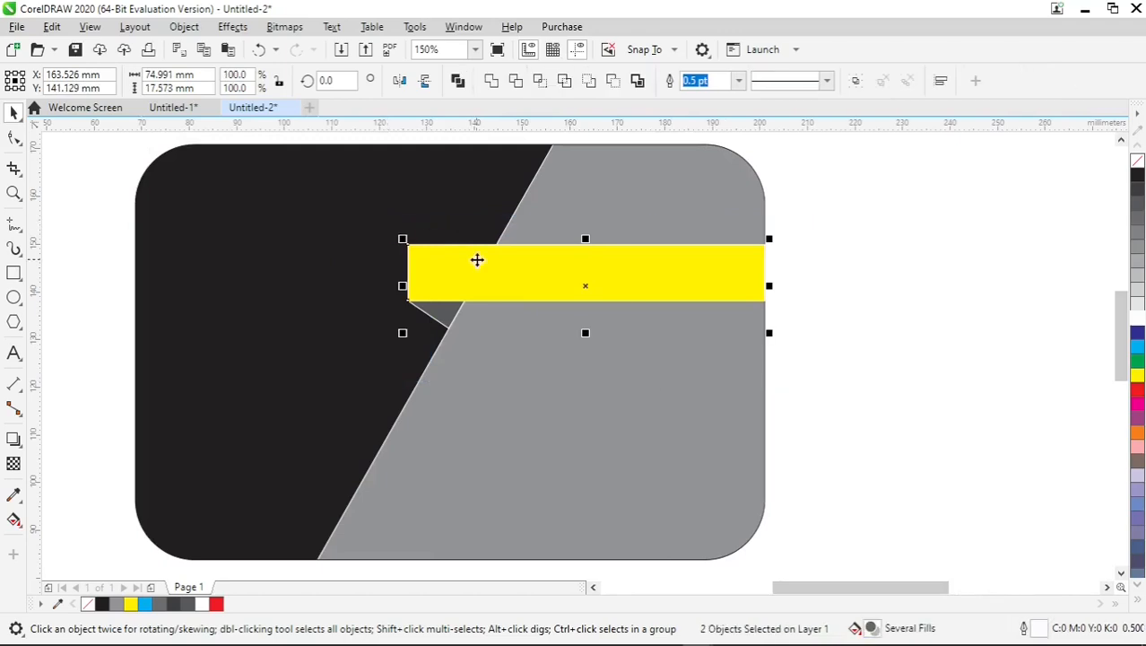
pyautogui.rightClick(478, 263)
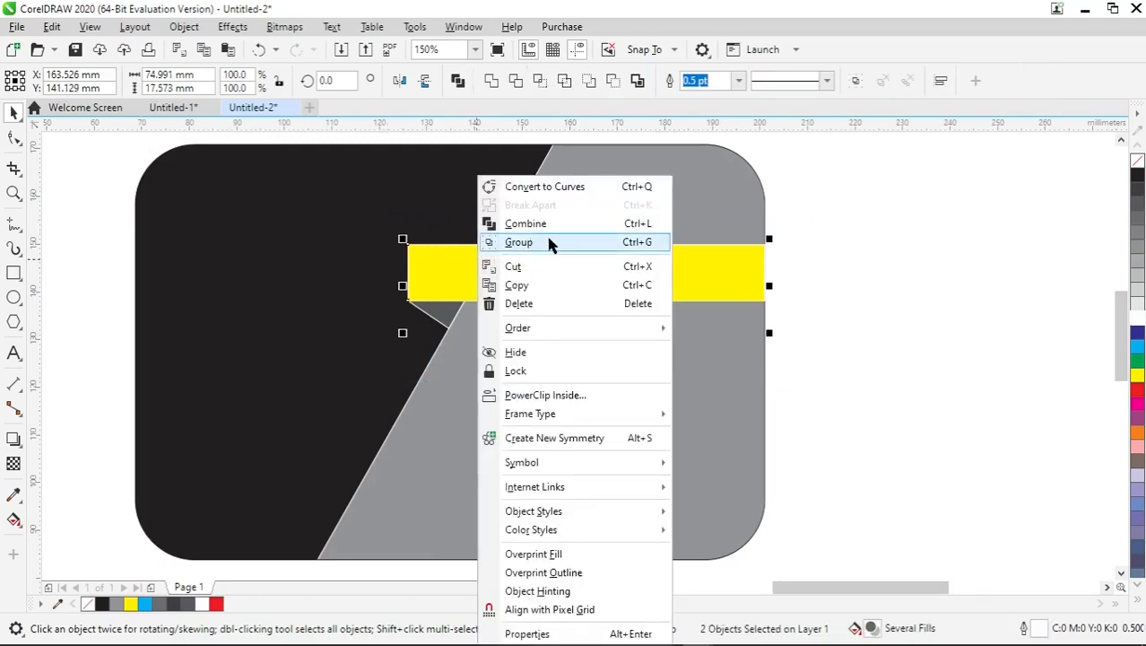
pyautogui.click(581, 244)
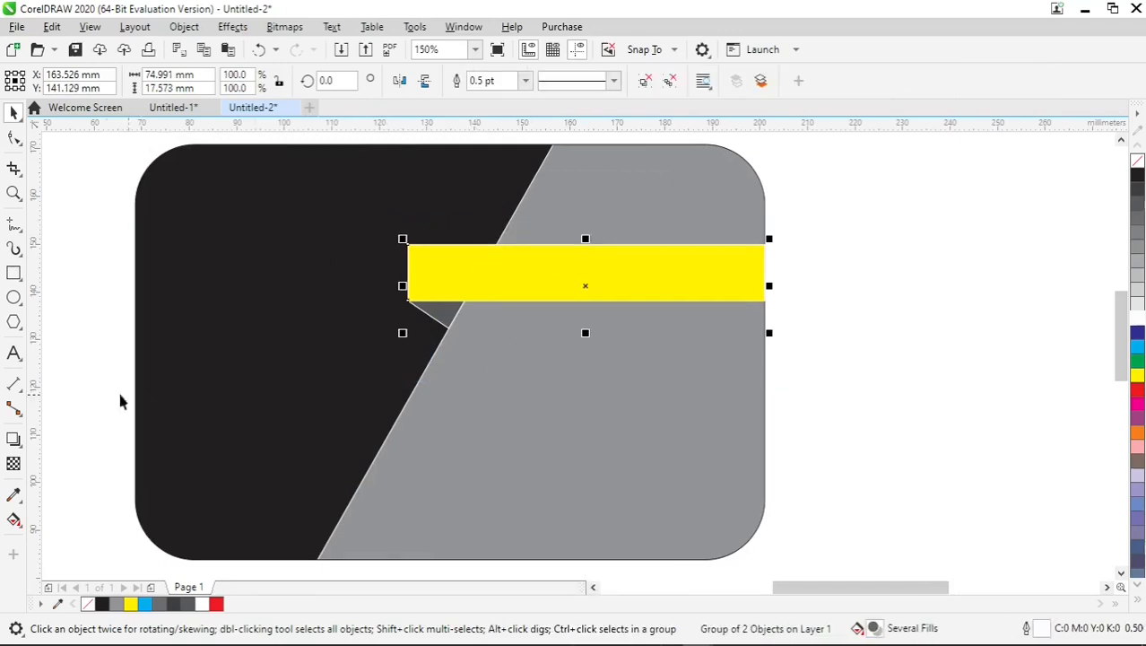
# Add the cardholder's full name in 24 pt Arial, with one copy on the yellow bar and one on the grey area below.
pyautogui.click(13, 357)
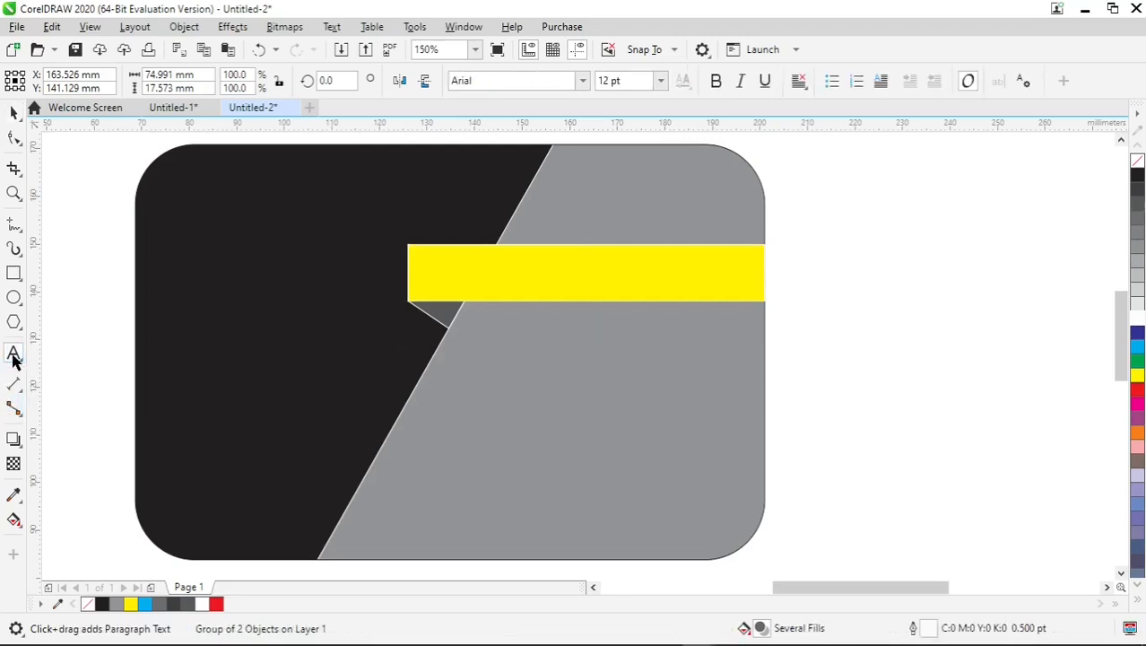
pyautogui.click(490, 388)
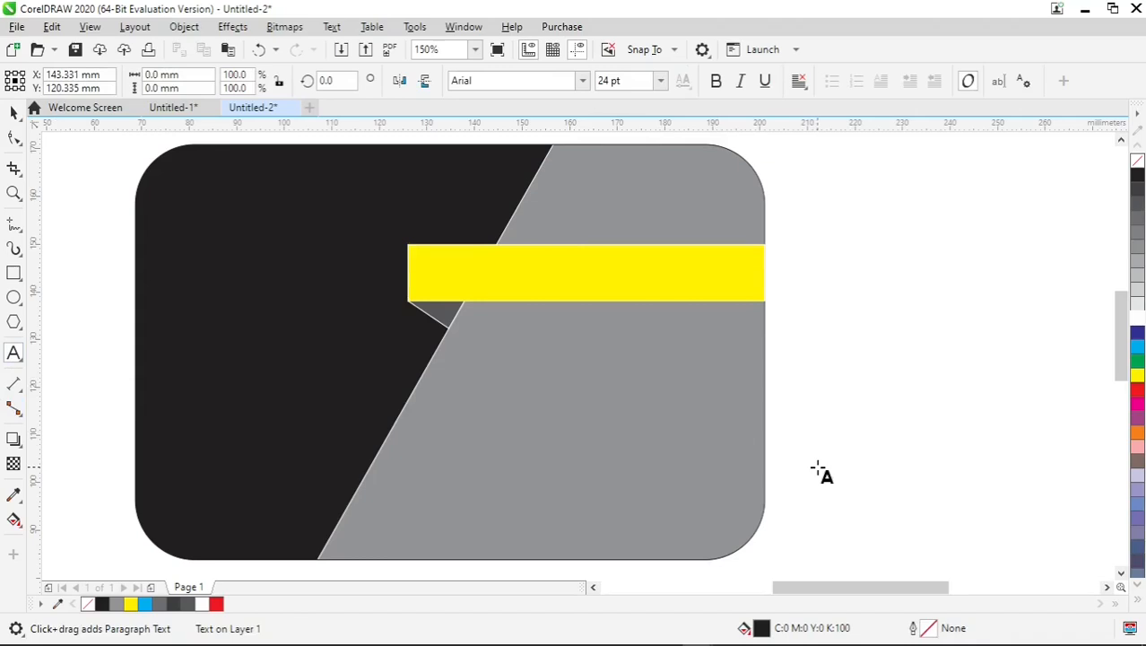
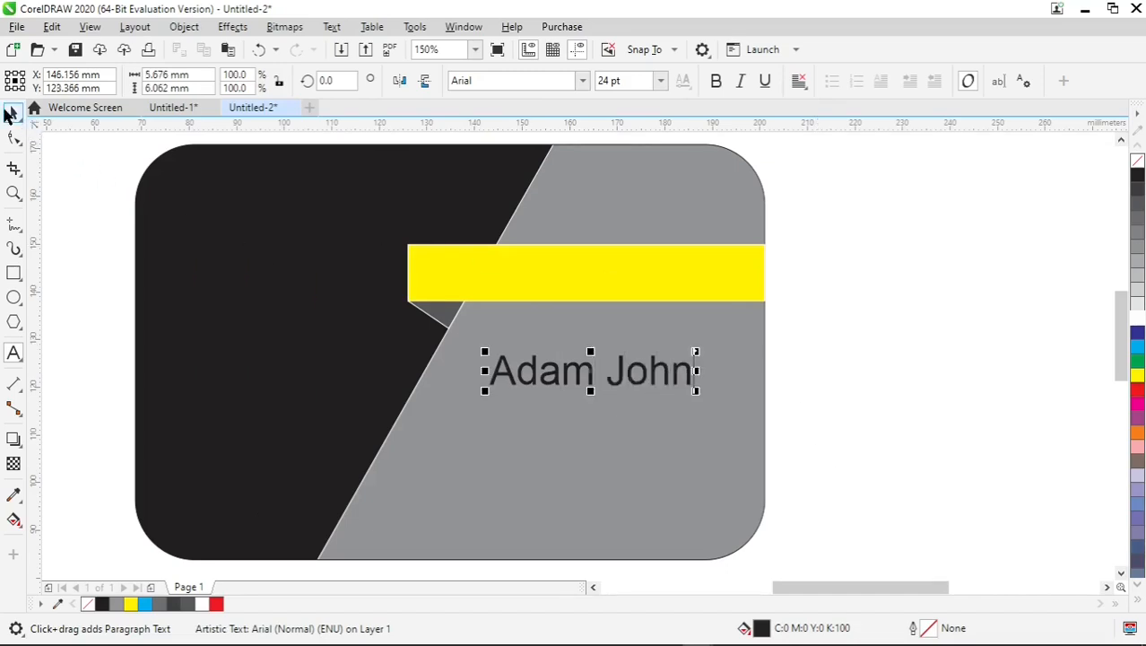
pyautogui.click(13, 112)
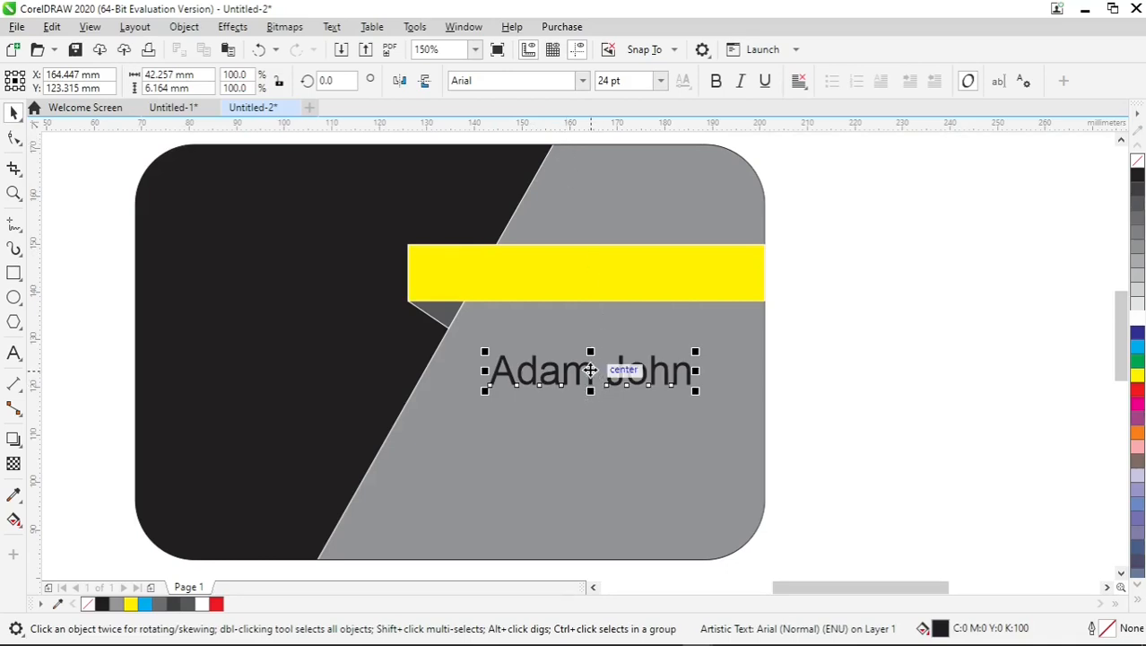
pyautogui.moveTo(594, 377)
pyautogui.mouseDown()
pyautogui.moveTo(584, 270)
pyautogui.moveTo(588, 378)
pyautogui.mouseUp()
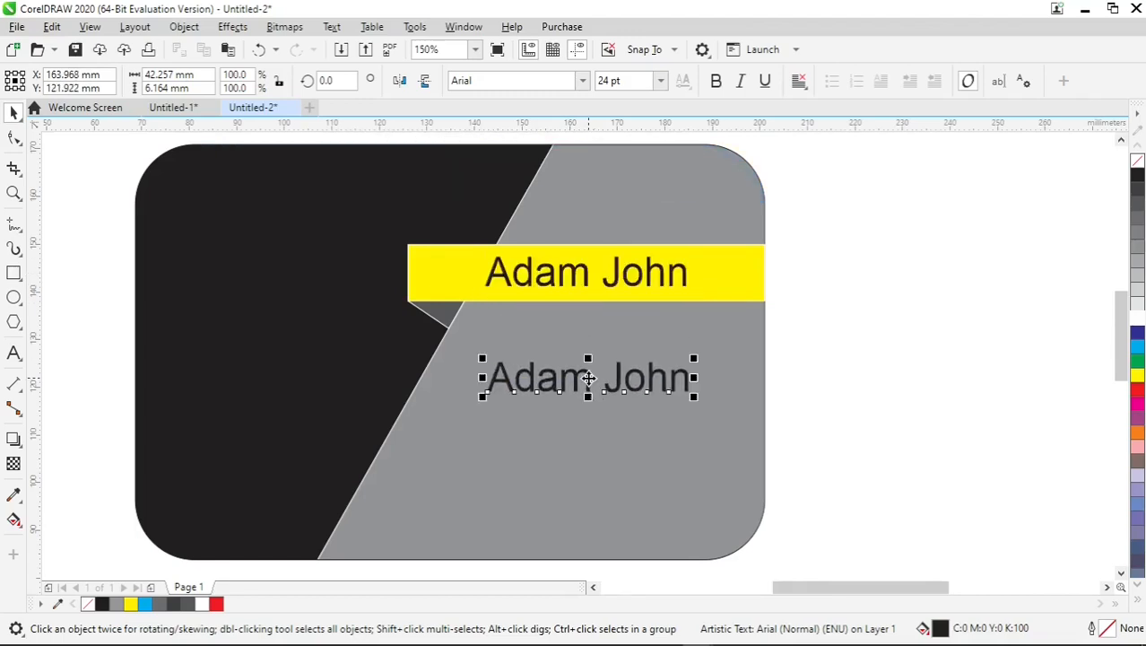
# Replace the lower name text with a line reading "Contact:" followed by a placeholder phone number.
pyautogui.doubleClick(652, 383)
pyautogui.hotkey('ctrl', 'a')
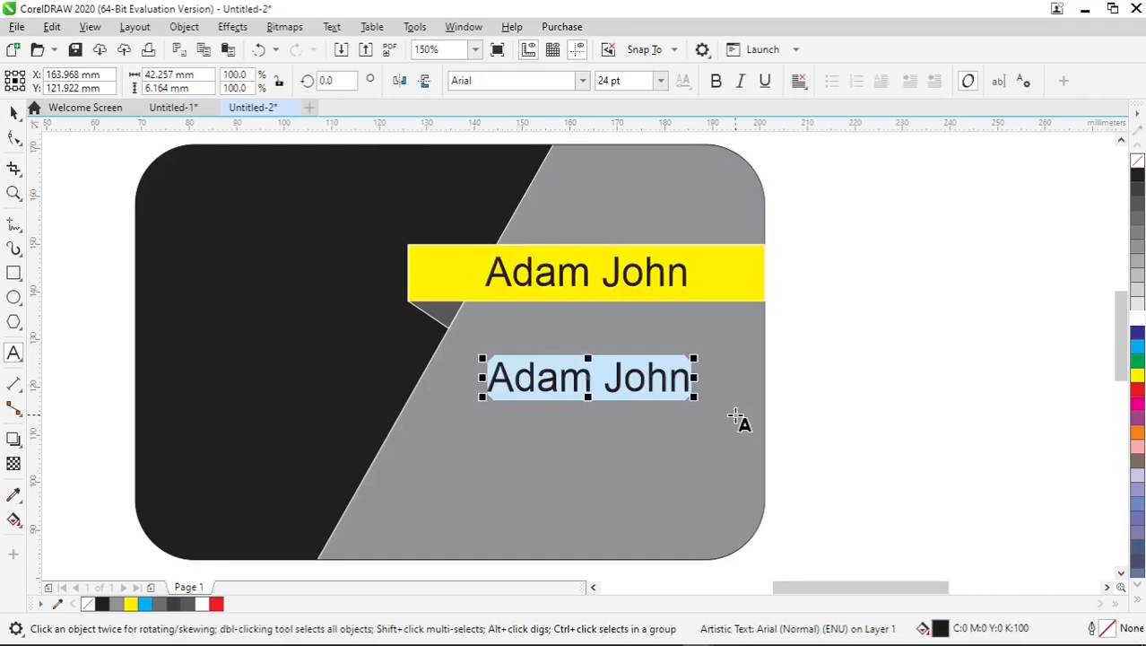
pyautogui.write('Con')
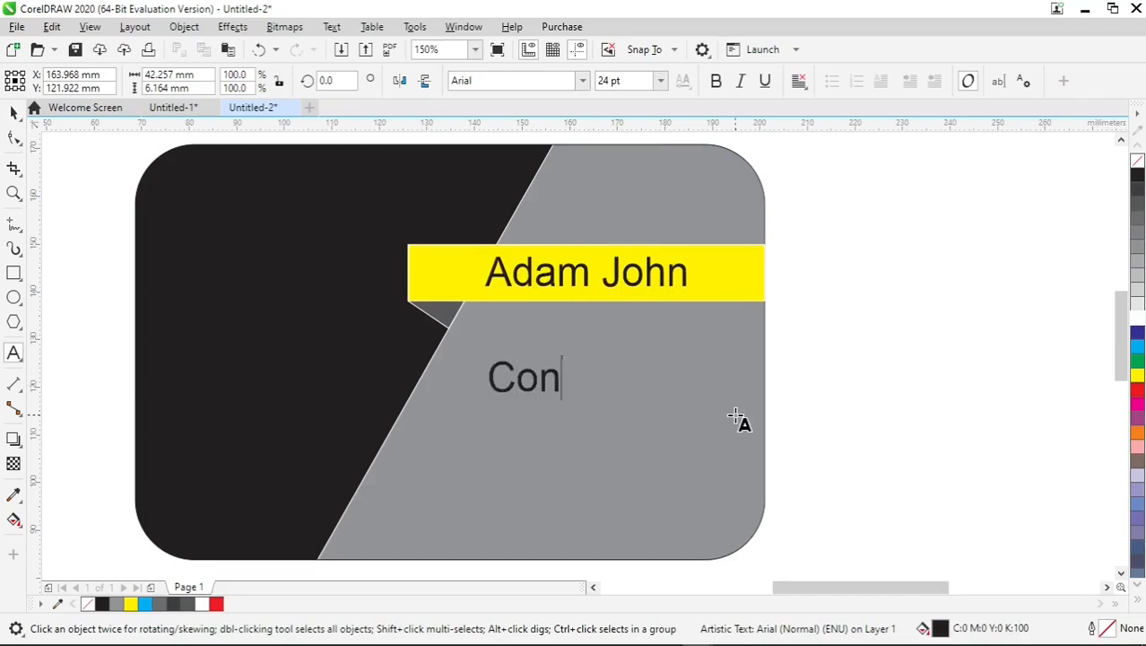
pyautogui.write('tact')
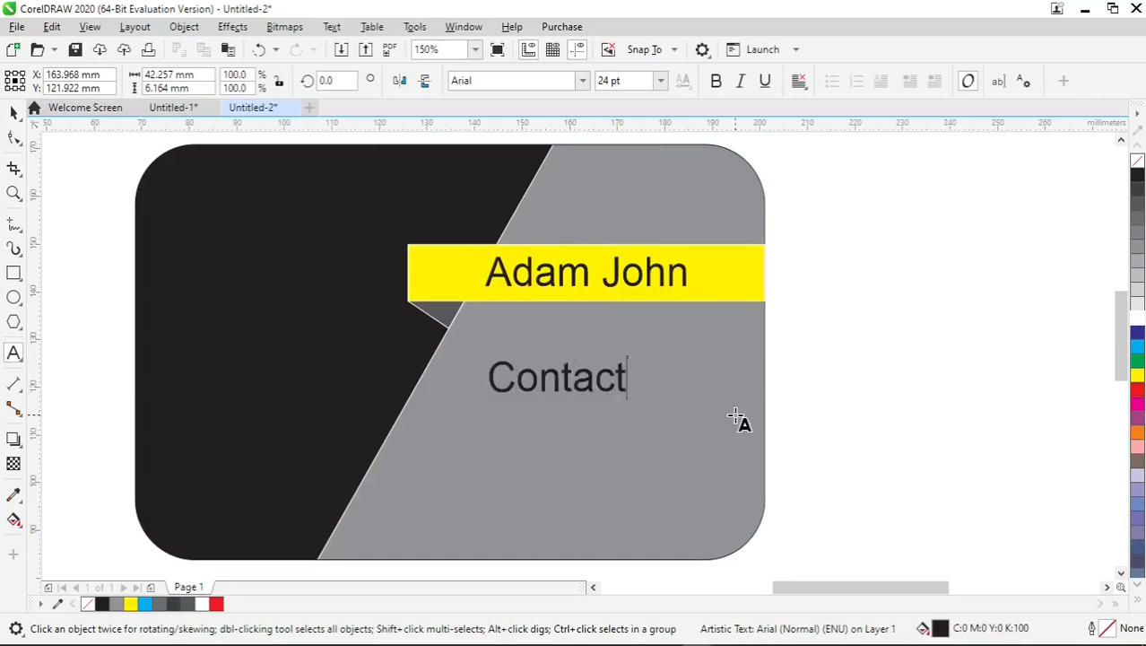
pyautogui.write(': ')
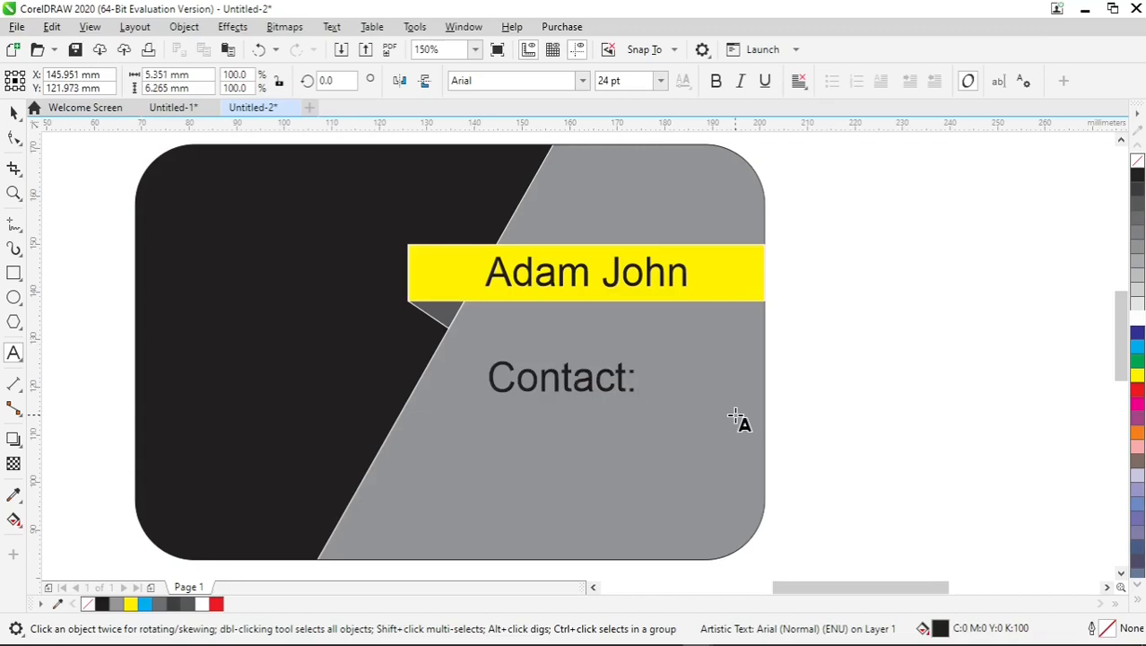
pyautogui.write('000')
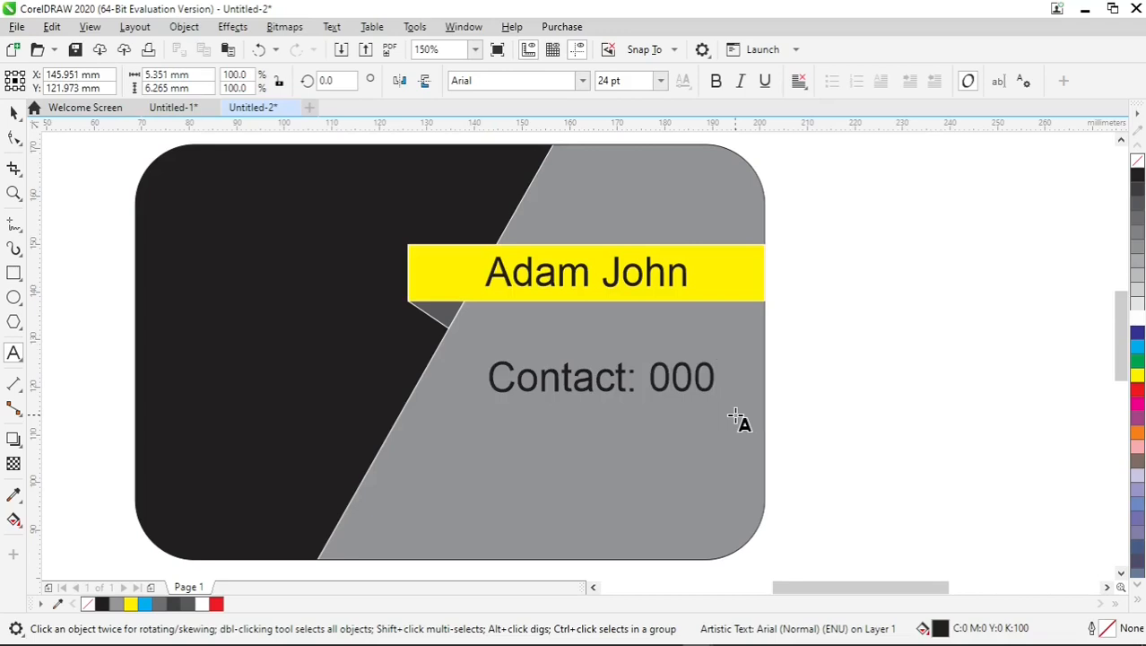
pyautogui.write(' - 000 -')
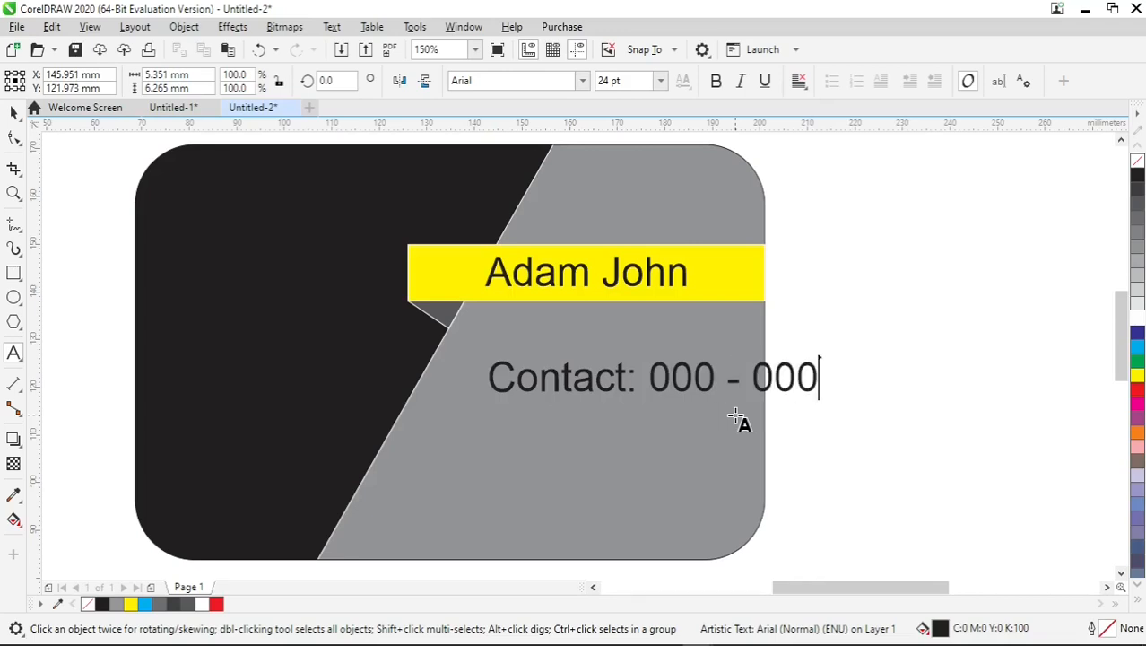
pyautogui.write(' 000')
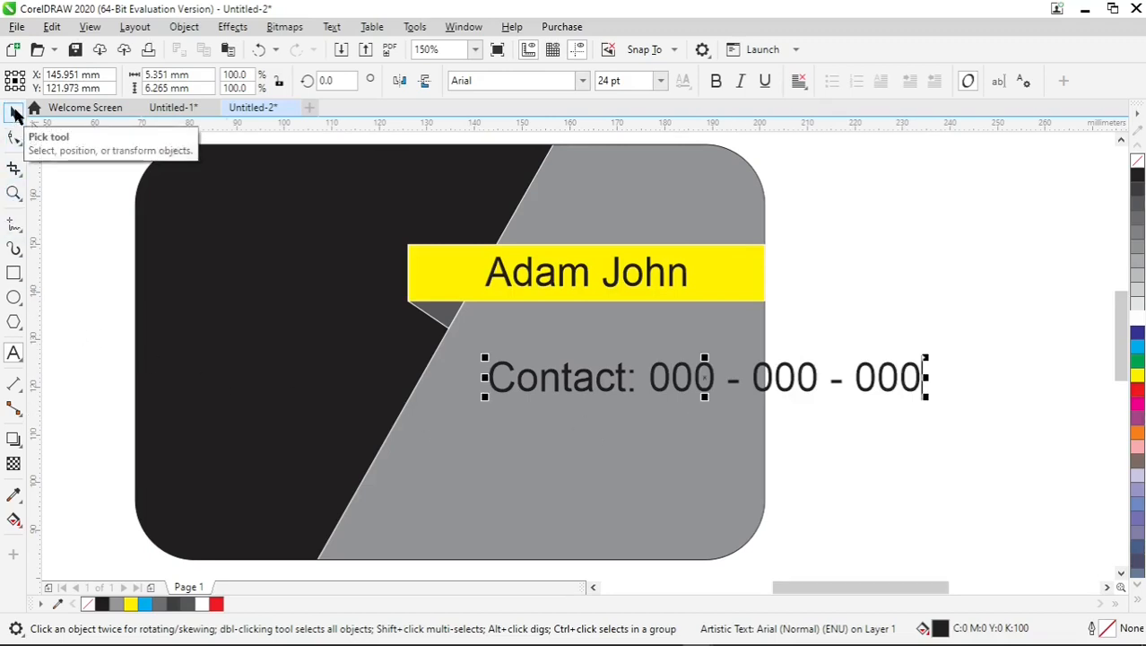
# Add a second line reading "Email:" followed by the contact's e-mail address, and start a new line beneath it.
pyautogui.press('Return')
pyautogui.write('Email')
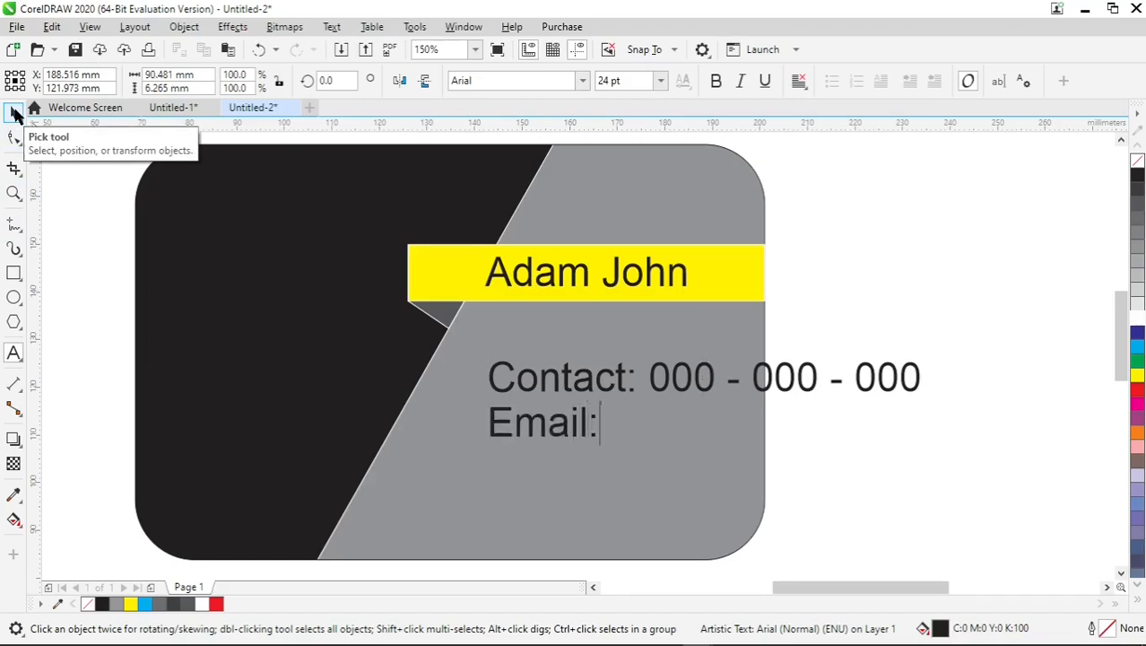
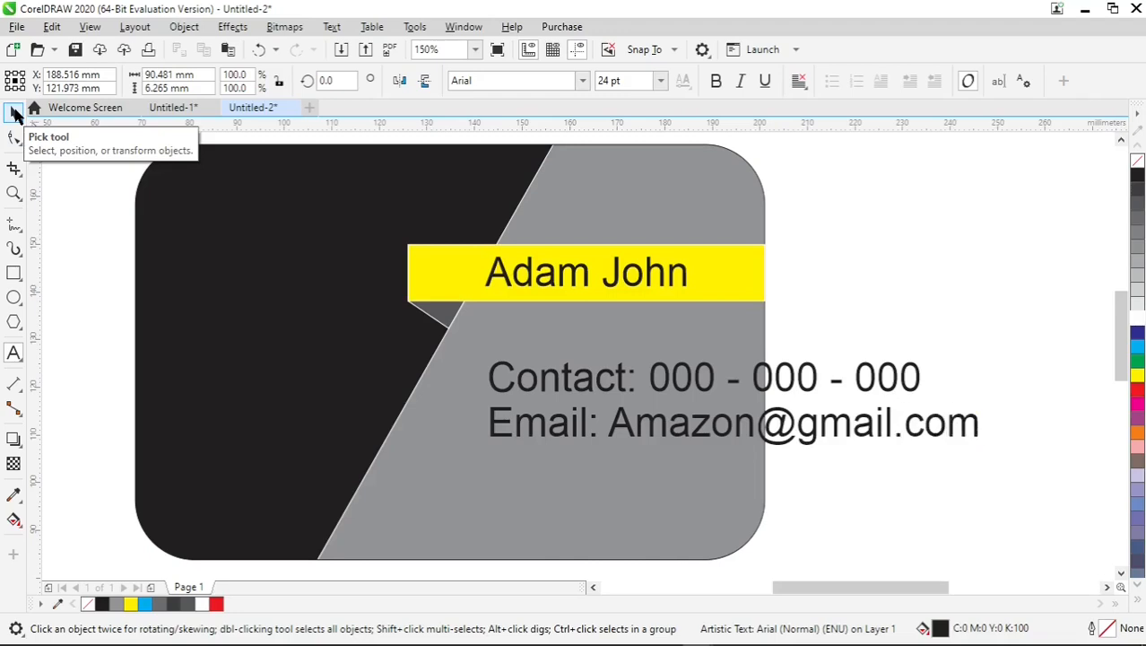
pyautogui.press('Return')
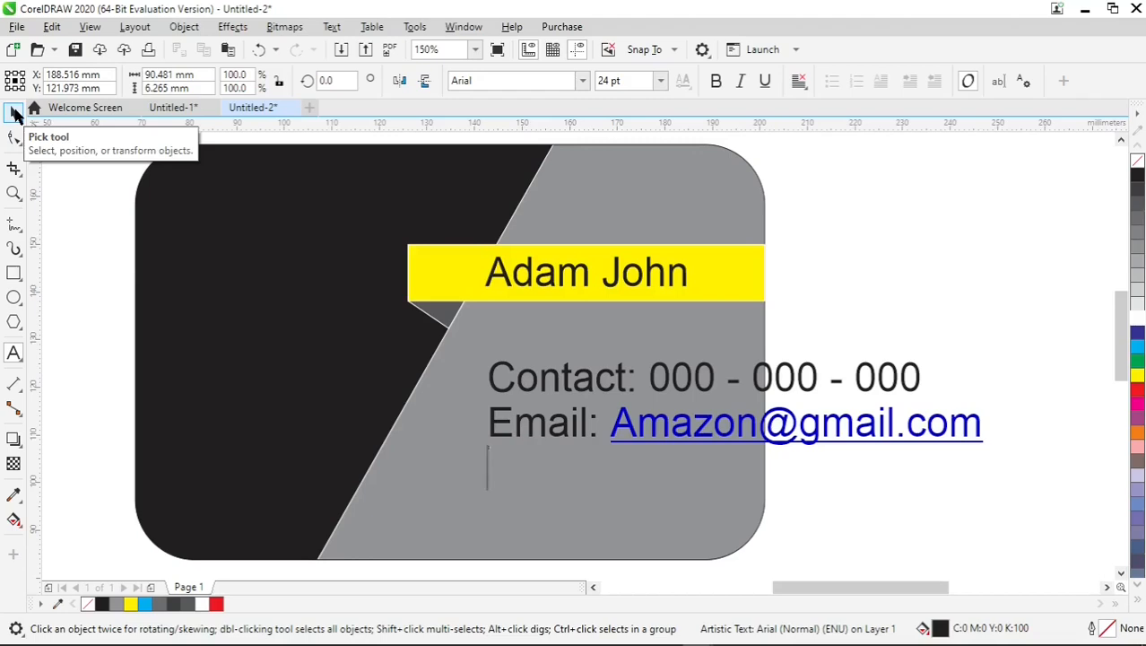
# Add a third line to the contact details reading "Address:" followed by the contact's city, and start a new line beneath it.
pyautogui.write('Add')
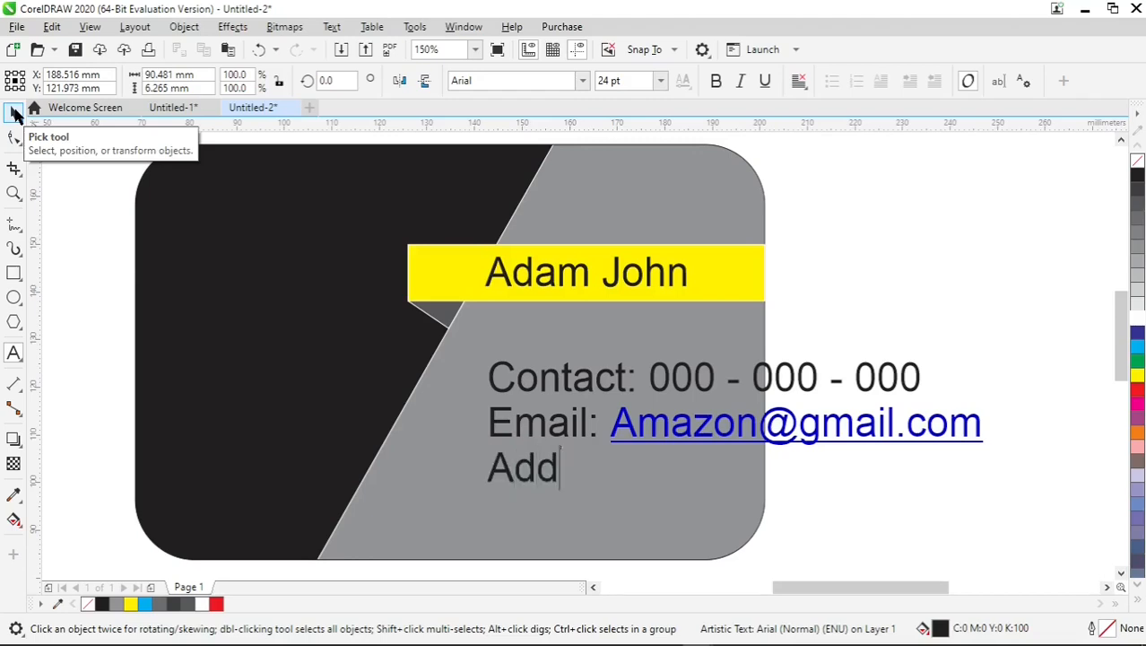
pyautogui.write('ress:')
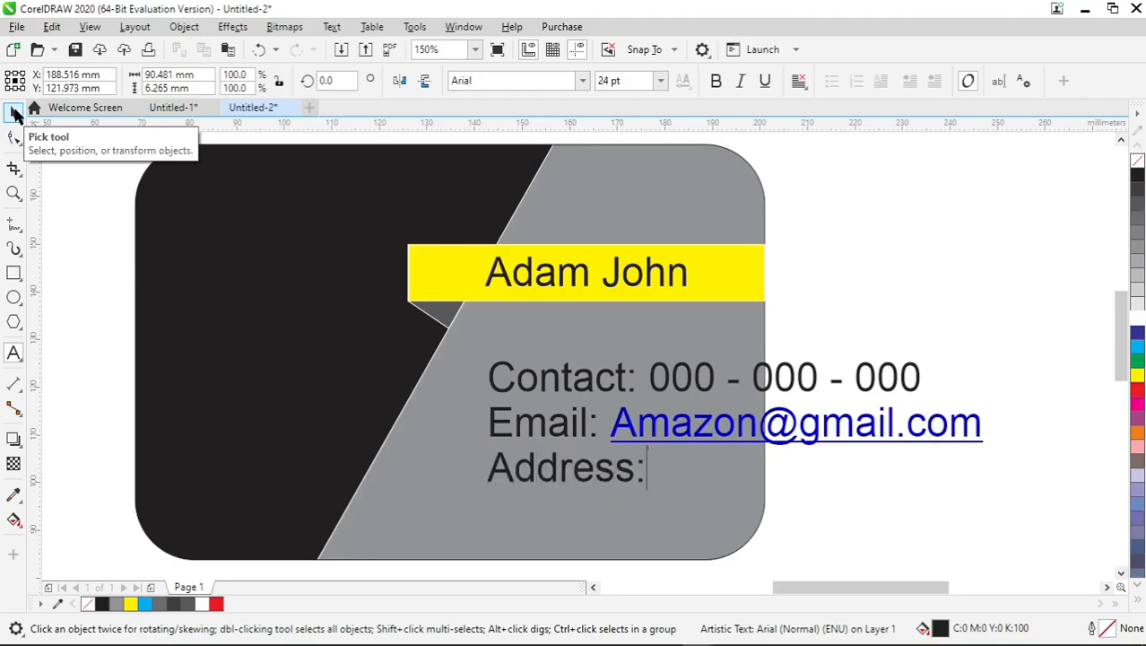
pyautogui.write(' Ne')
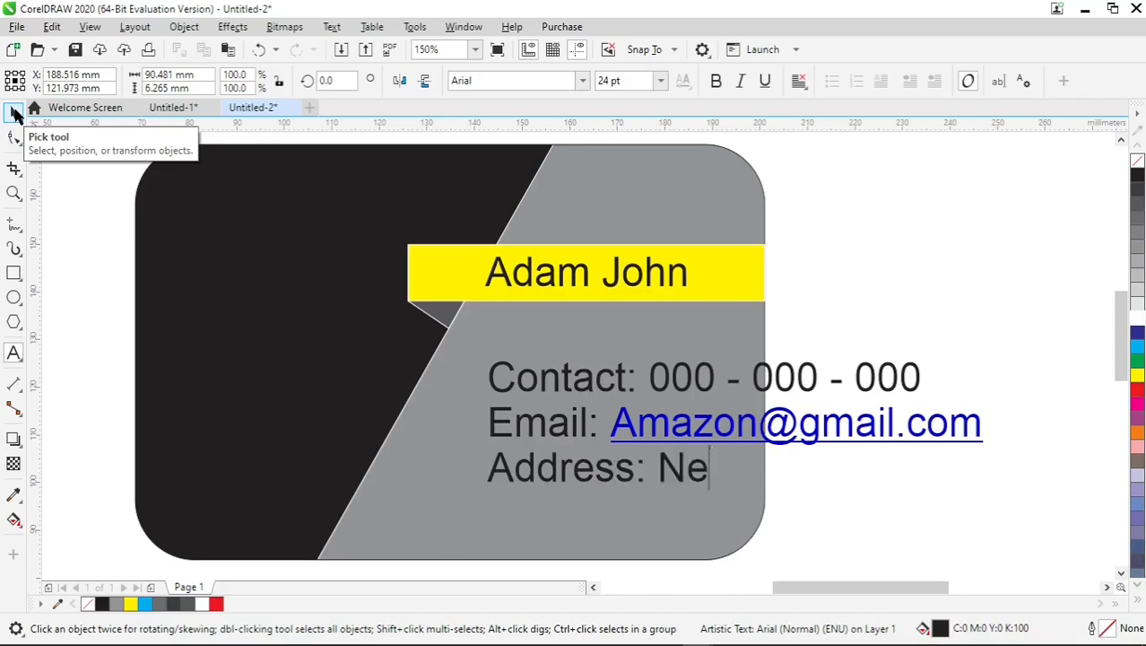
pyautogui.write('w York')
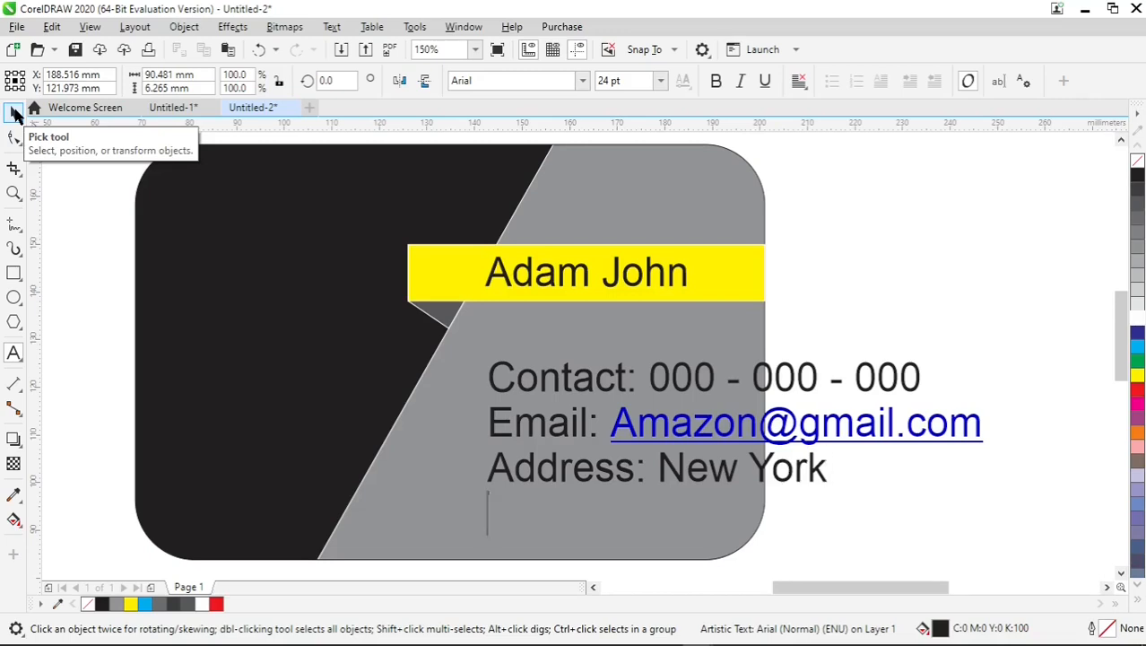
pyautogui.press('Return')
pyautogui.write('W')
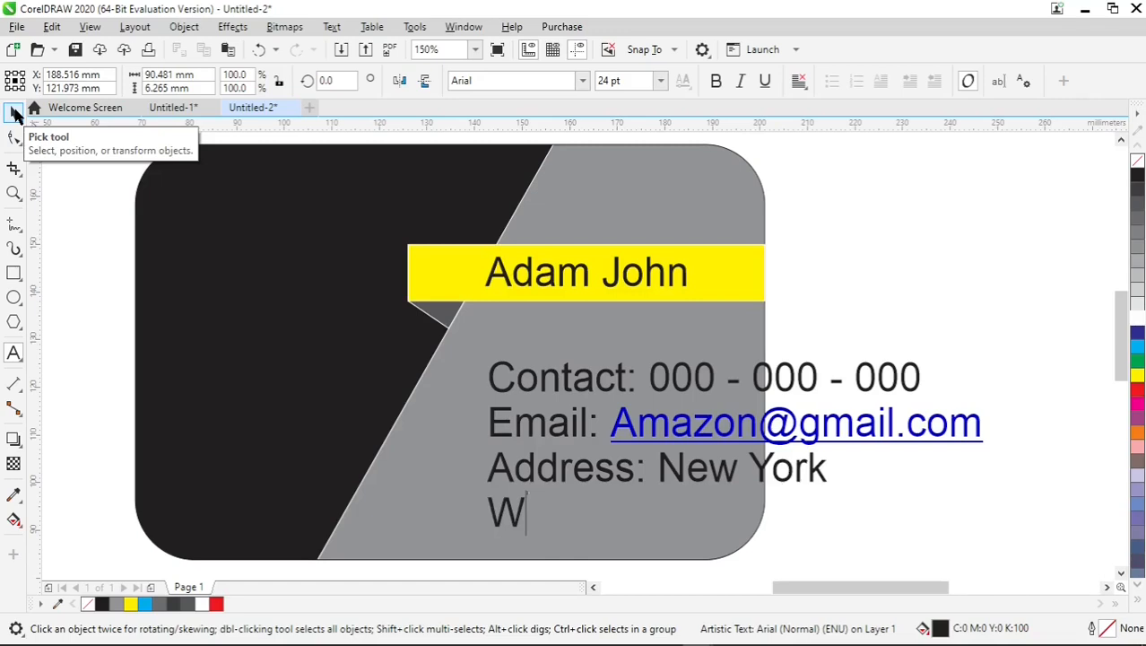
pyautogui.write('ebsite:')
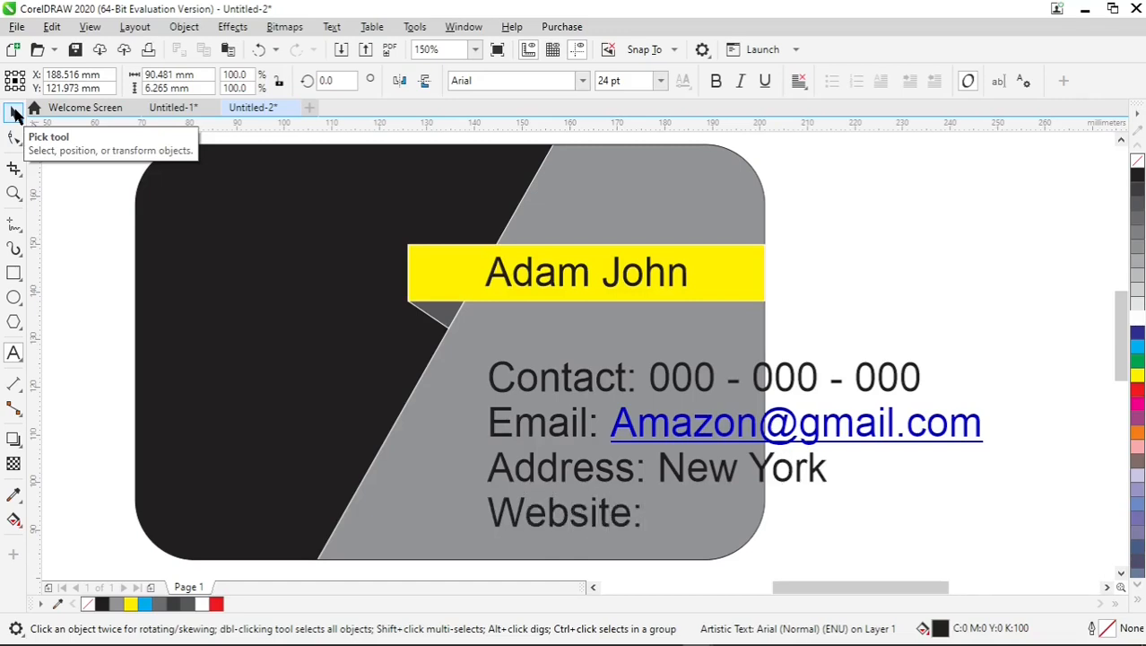
pyautogui.write(' www')
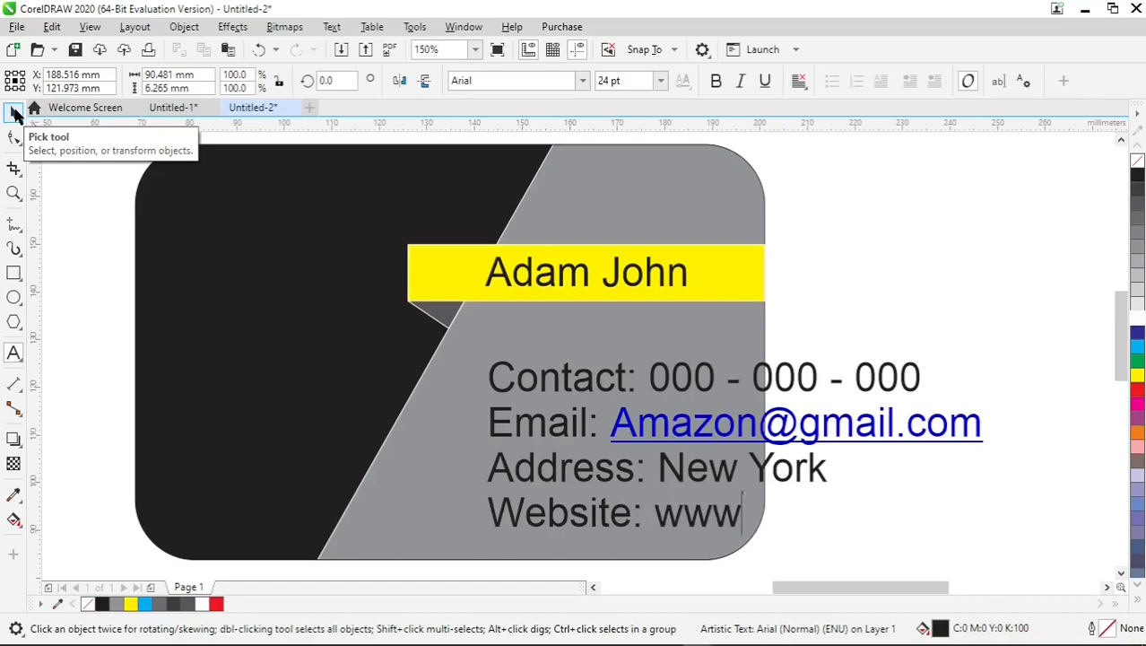
pyautogui.write('.ama')
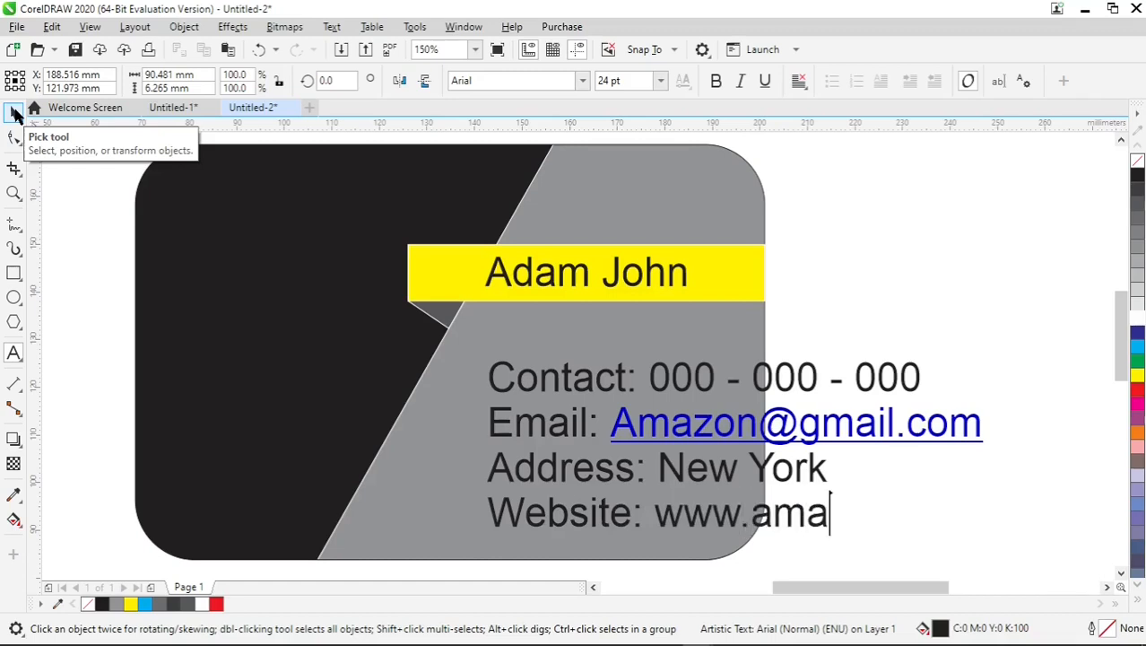
pyautogui.write('zon.')
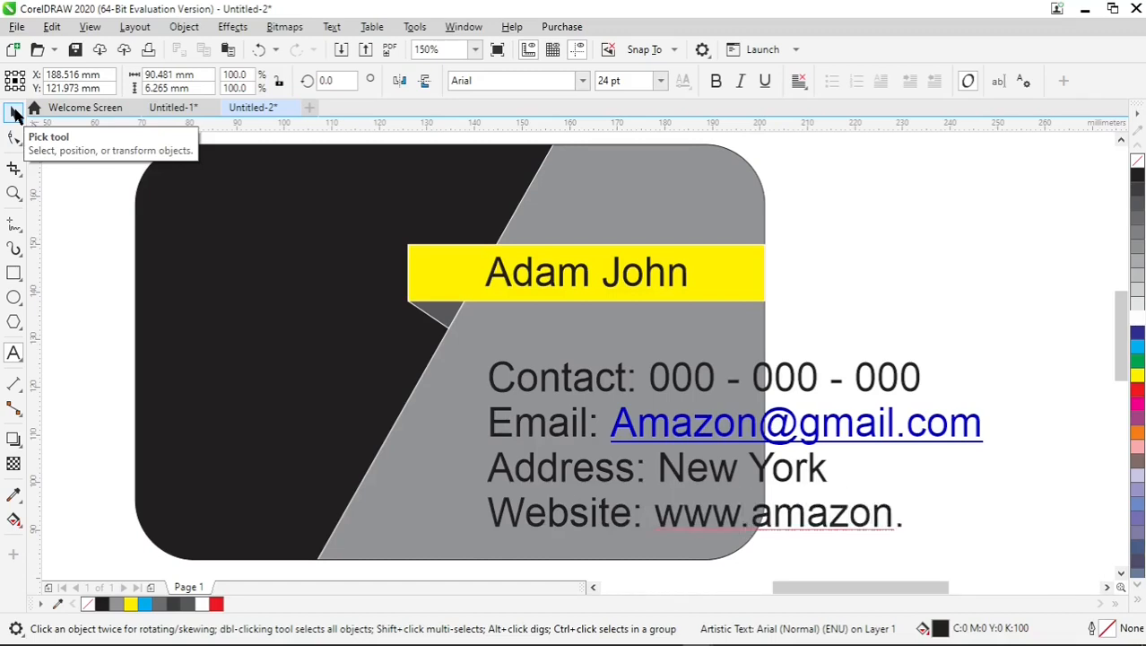
pyautogui.write('com')
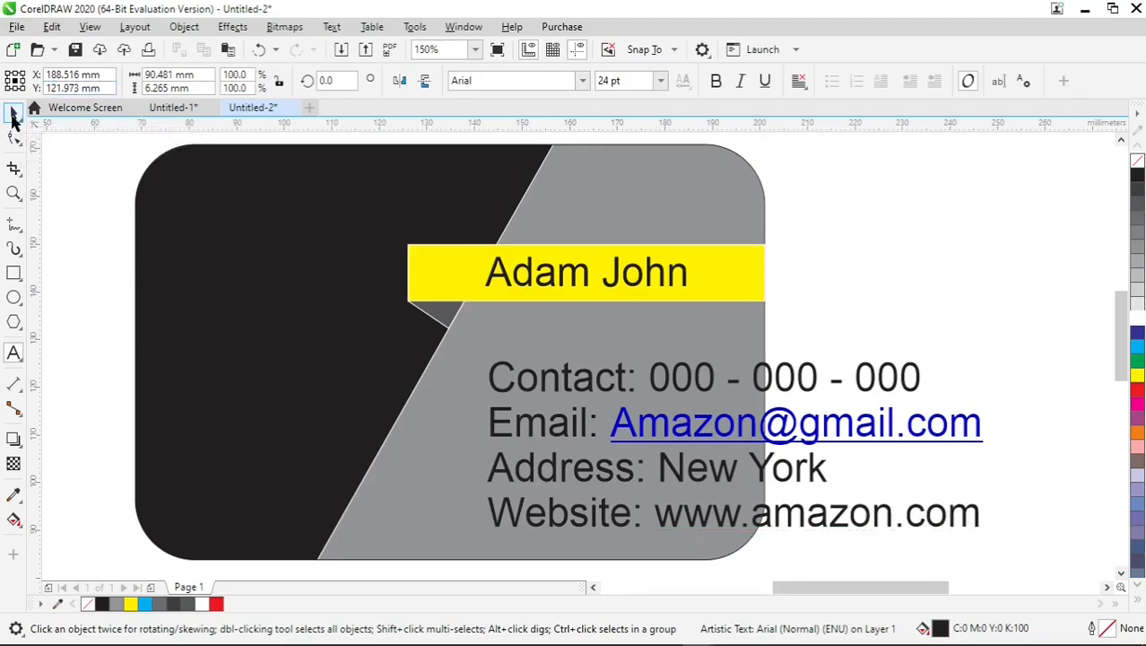
# Set the whole contact details text block in the Arabic Typesetting font.
pyautogui.click(13, 117)
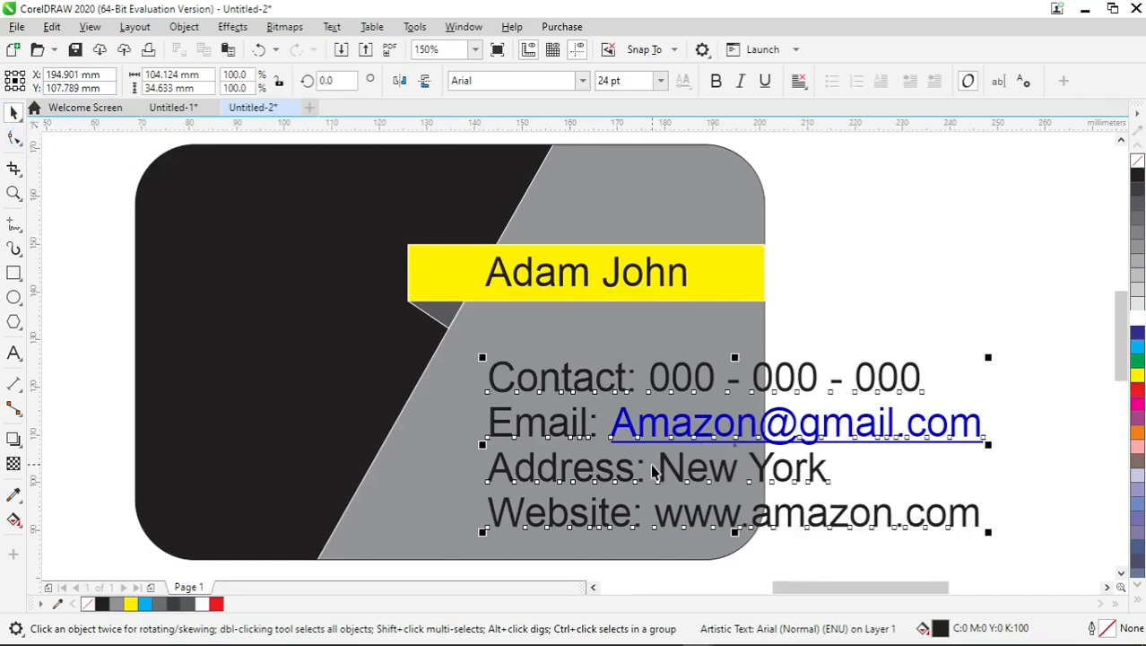
pyautogui.click(584, 81)
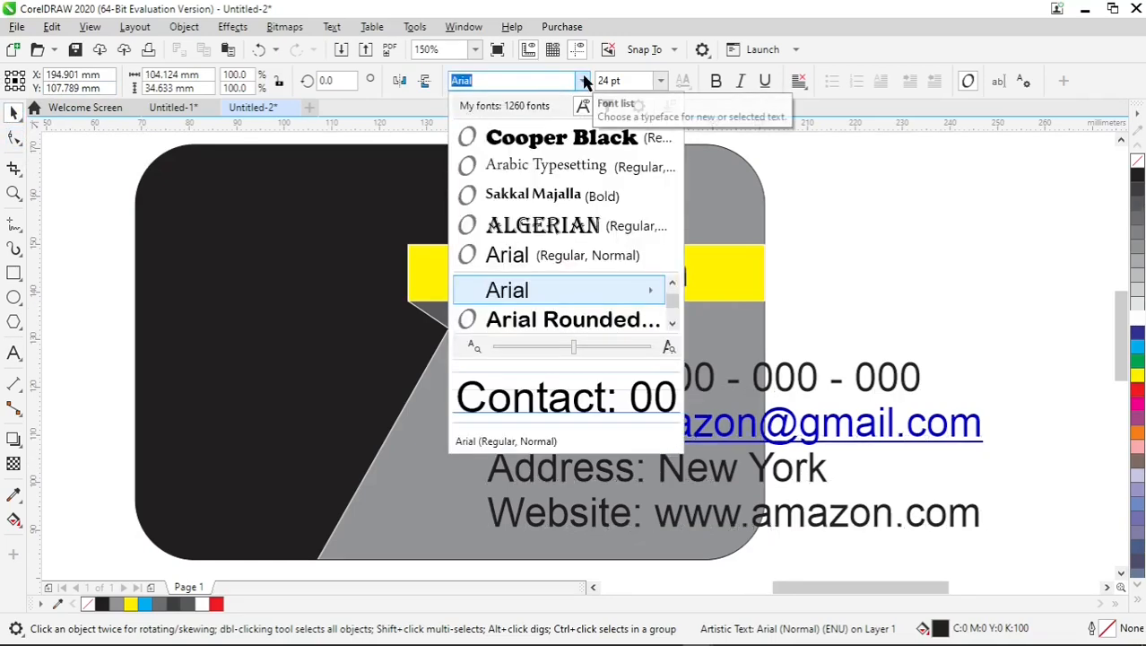
pyautogui.click(567, 169)
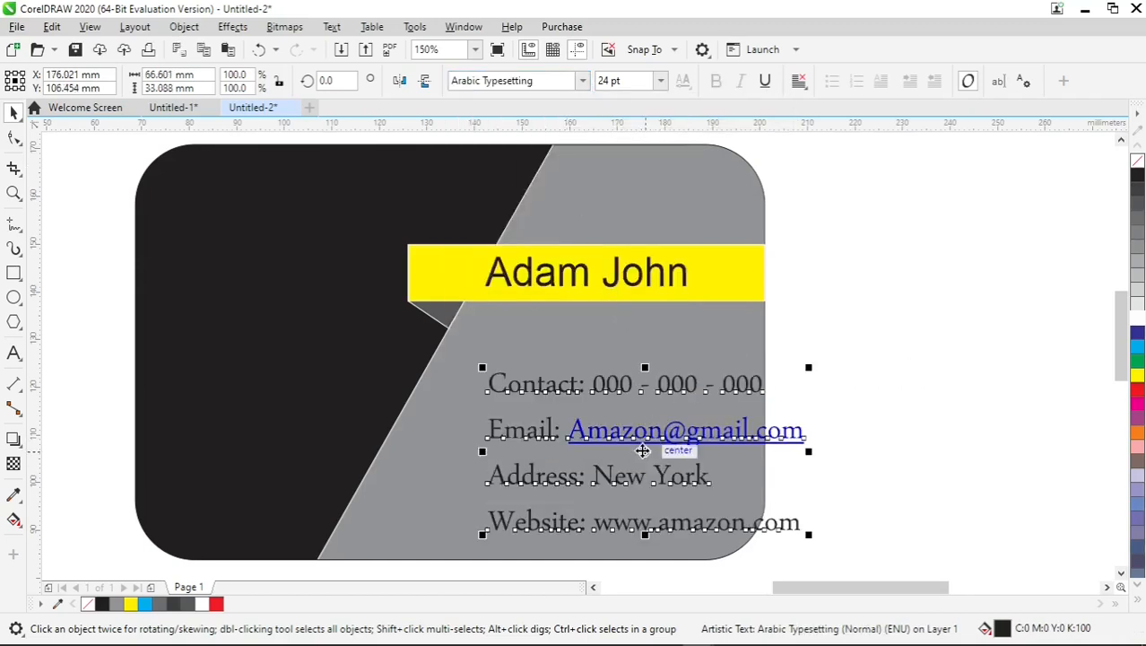
# Move the contact details into the grey area beneath the yellow bar and narrow the block to about 63.5 mm wide.
pyautogui.moveTo(642, 451); pyautogui.dragTo(598, 437)
pyautogui.moveTo(763, 433); pyautogui.dragTo(746, 433)
pyautogui.moveTo(595, 433); pyautogui.dragTo(602, 427)
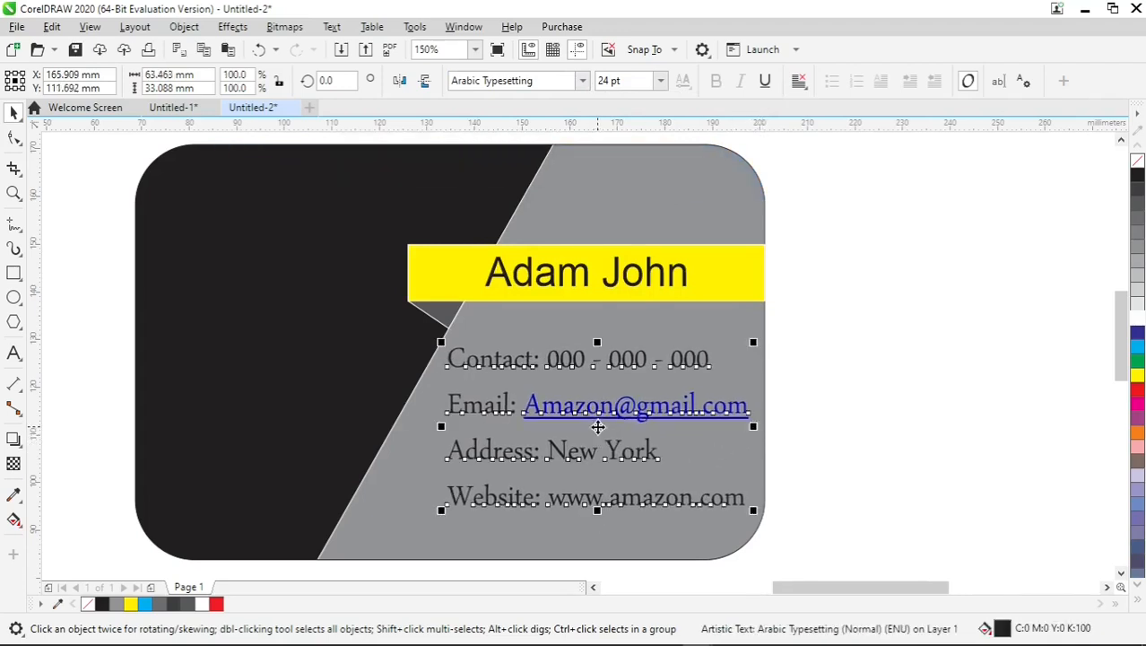
pyautogui.click(851, 348)
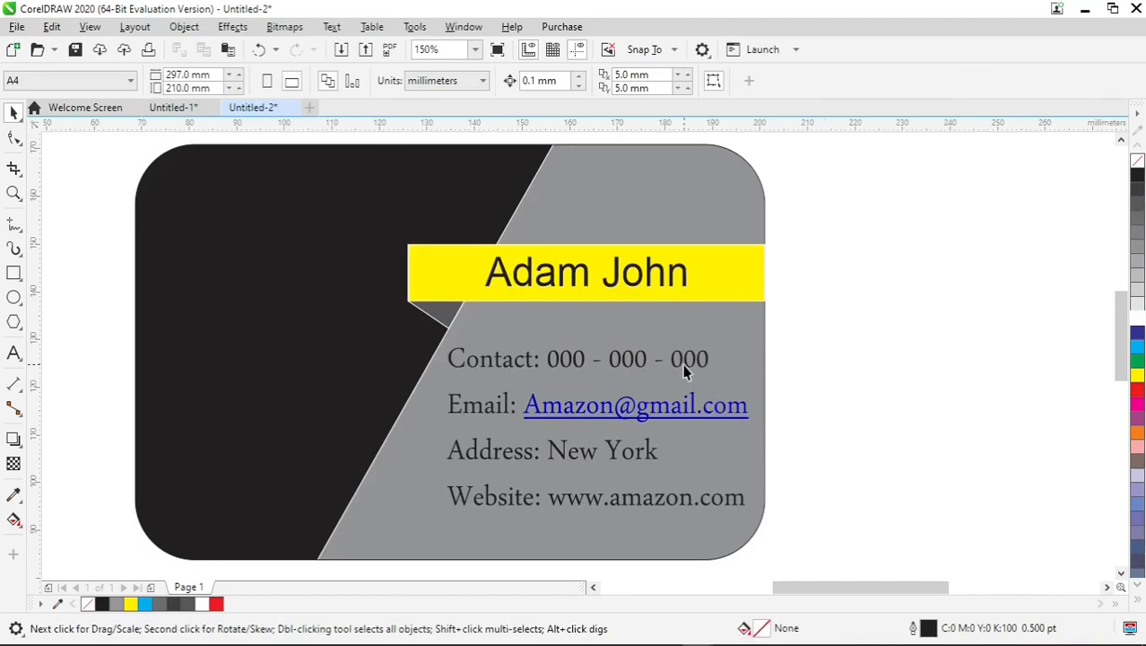
# Set the name on the yellow bar in the Algerian font and stretch it to about 49 mm wide.
pyautogui.click(620, 285)
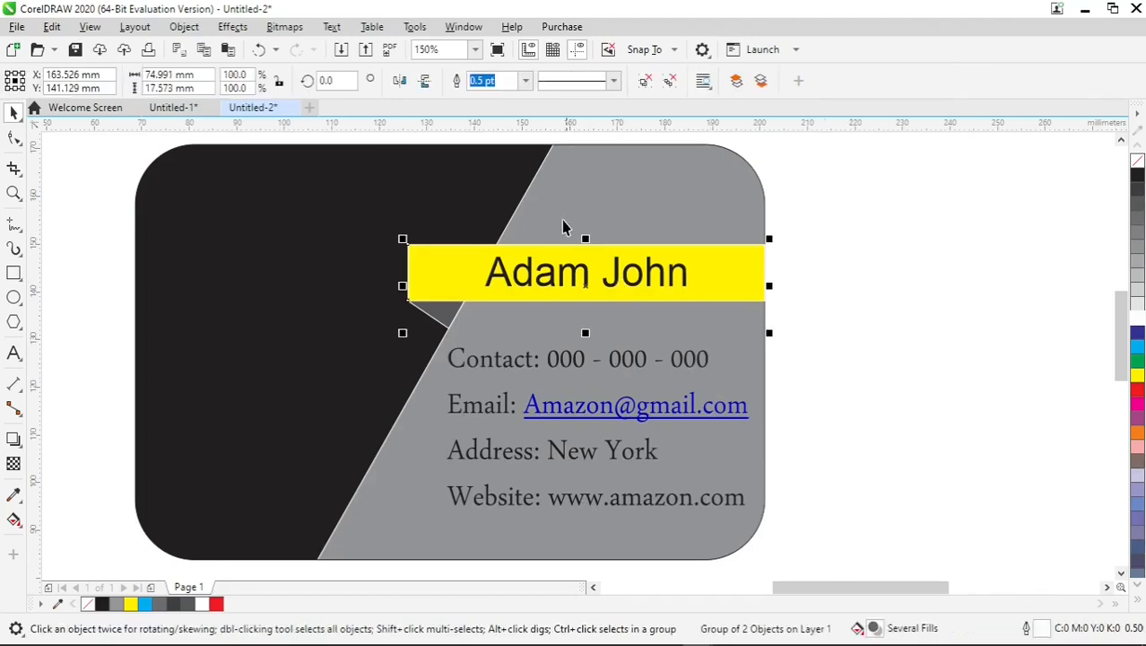
pyautogui.press('Escape')
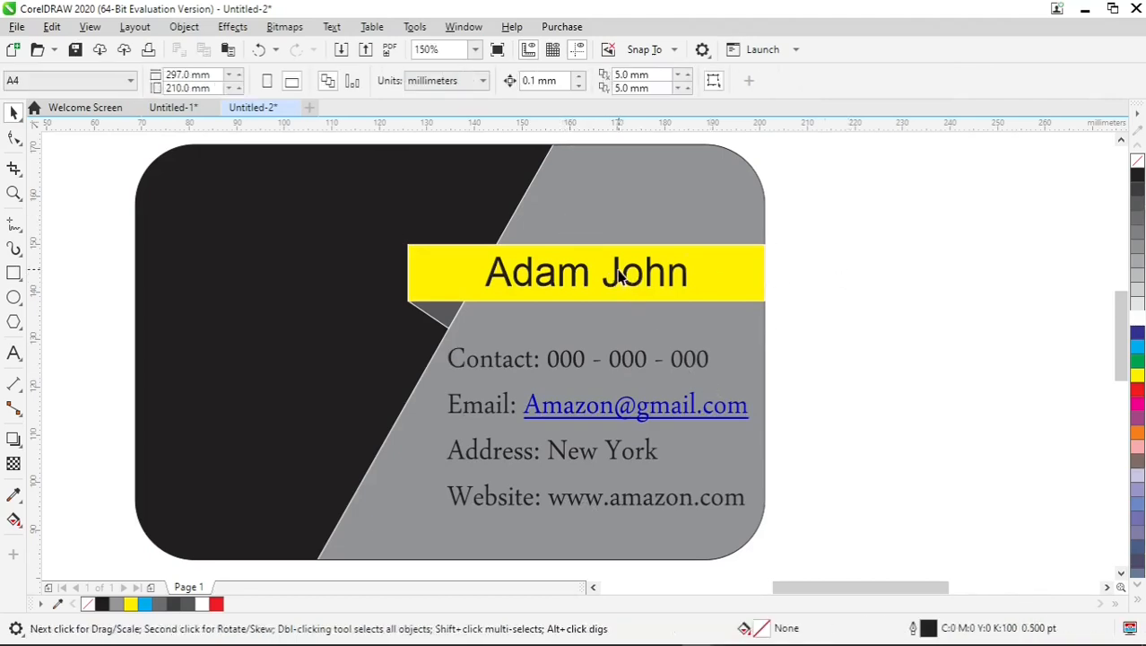
pyautogui.keyDown('ctrl'); pyautogui.click(619, 276); pyautogui.keyUp('ctrl')
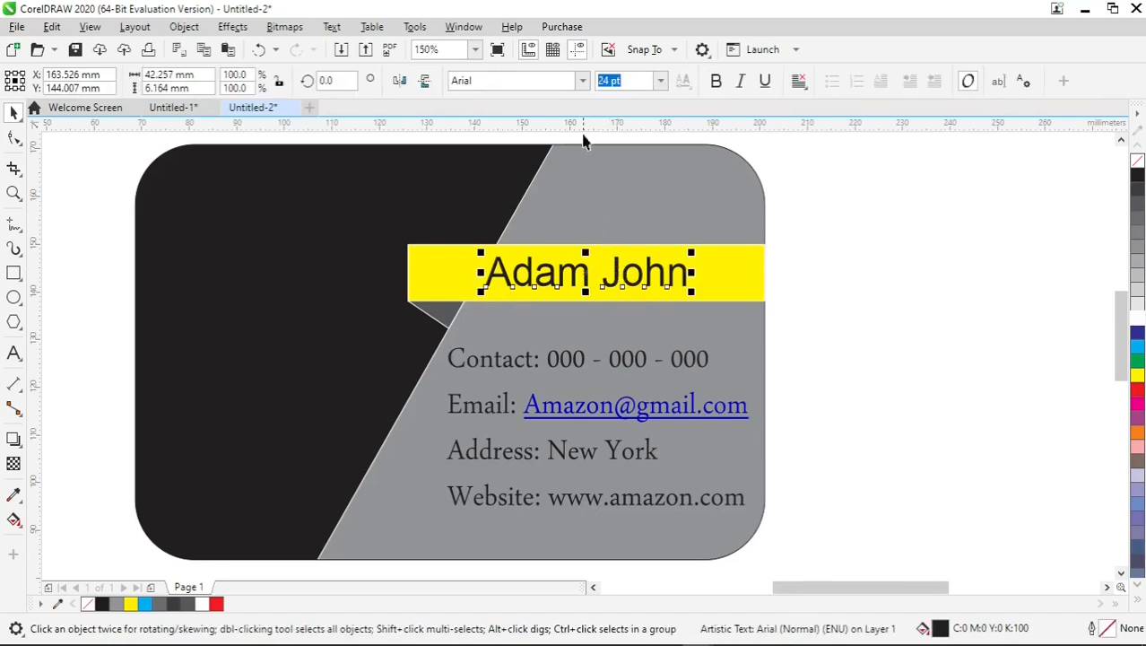
pyautogui.click(582, 81)
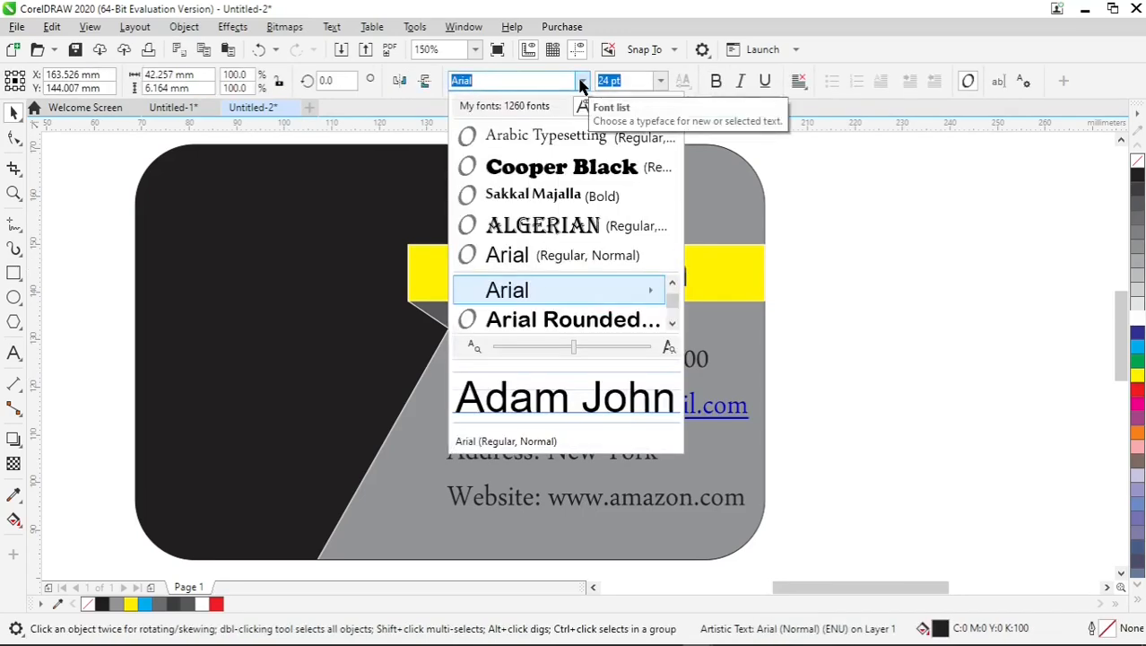
pyautogui.click(593, 227)
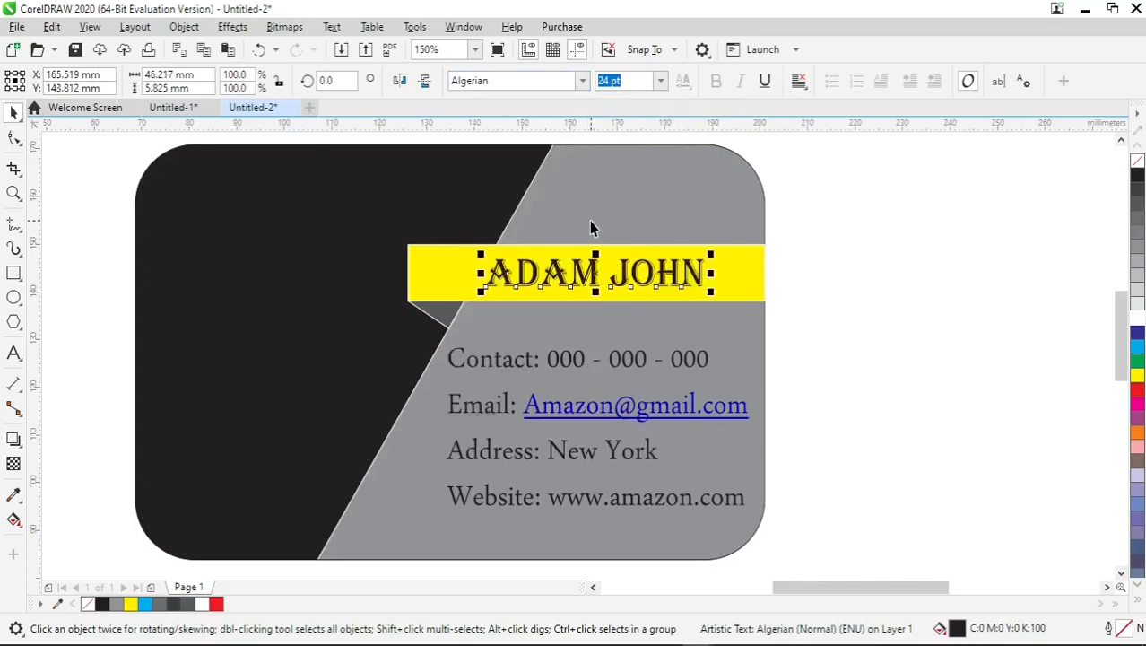
pyautogui.moveTo(712, 273); pyautogui.dragTo(719, 273)
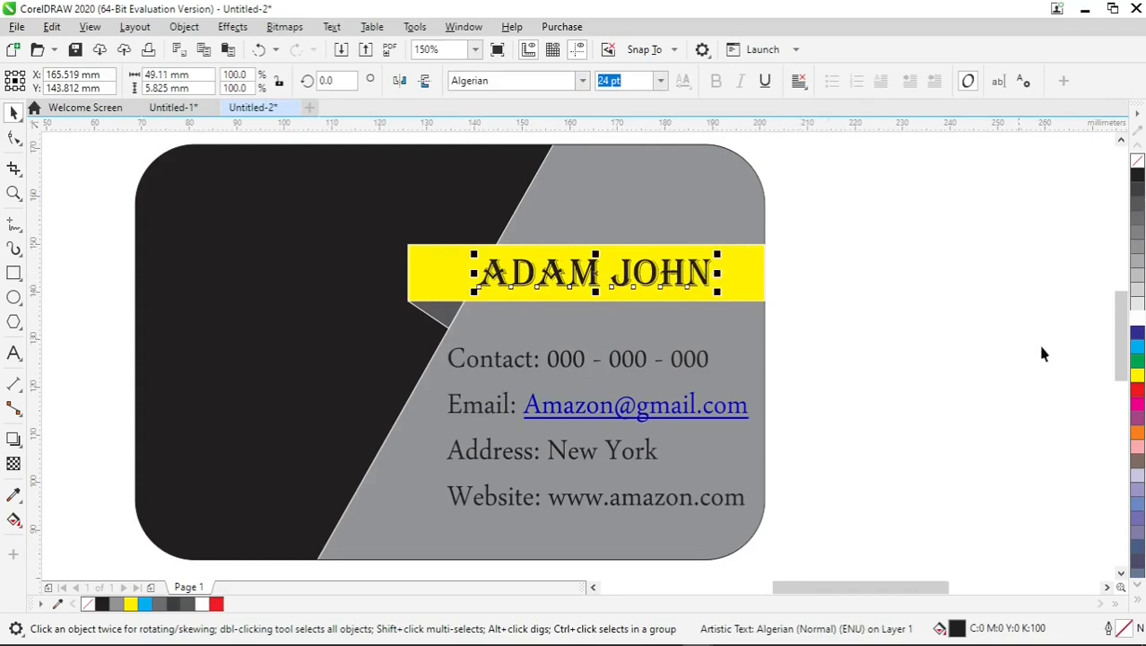
# Fill the name text on the yellow bar with cyan.
pyautogui.click(1137, 334)
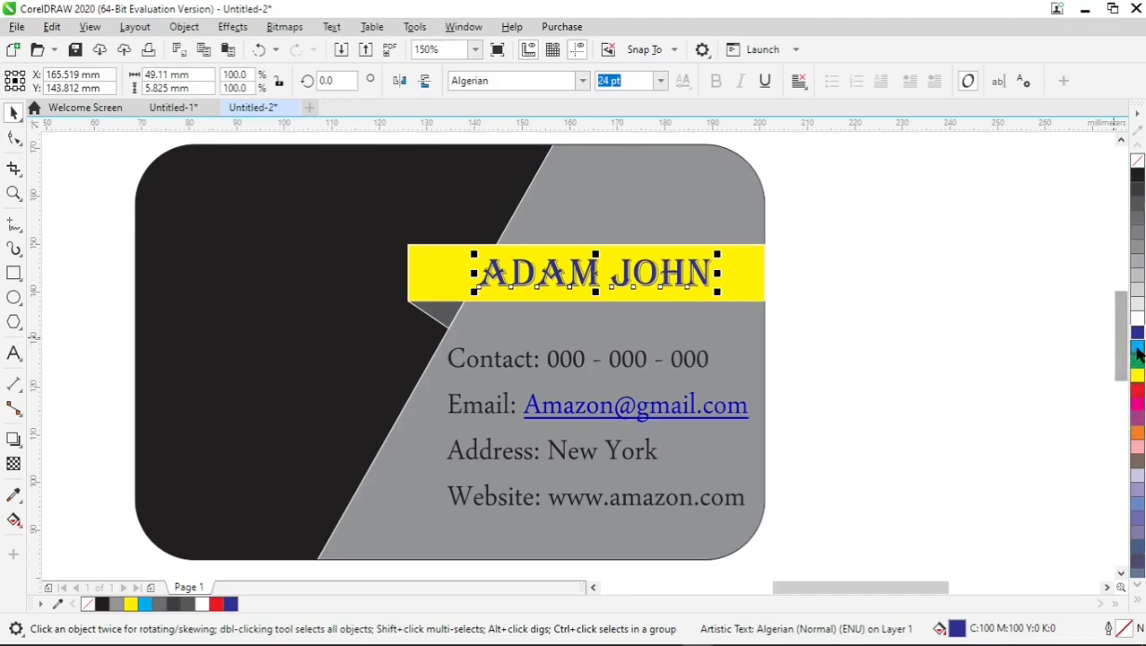
pyautogui.click(1137, 348)
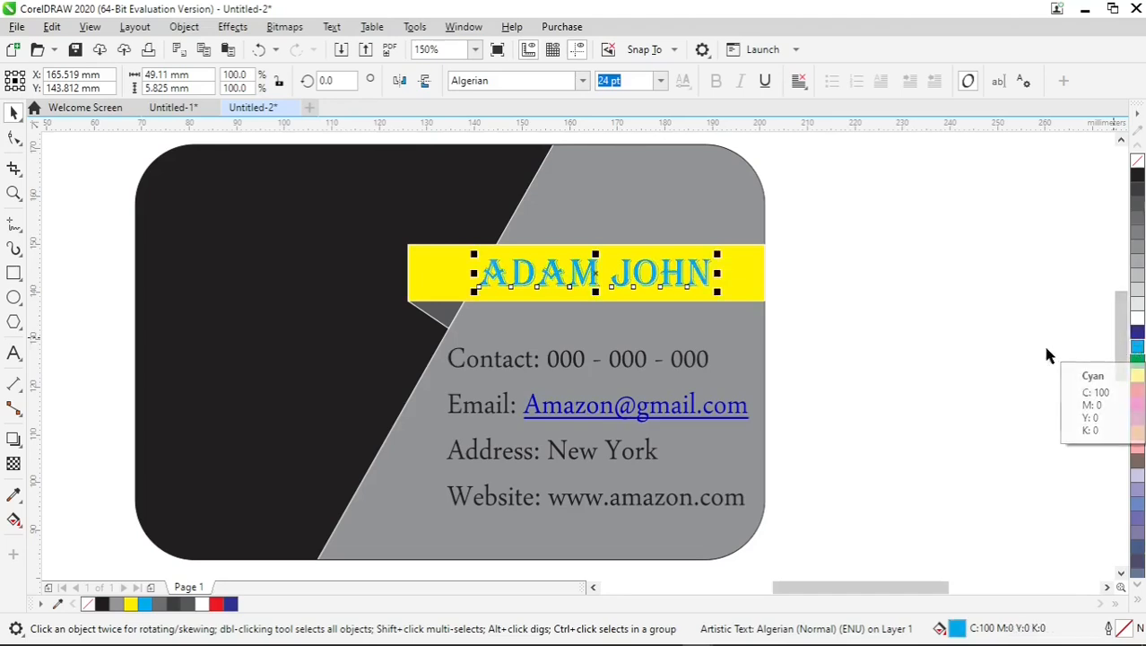
pyautogui.click(852, 312)
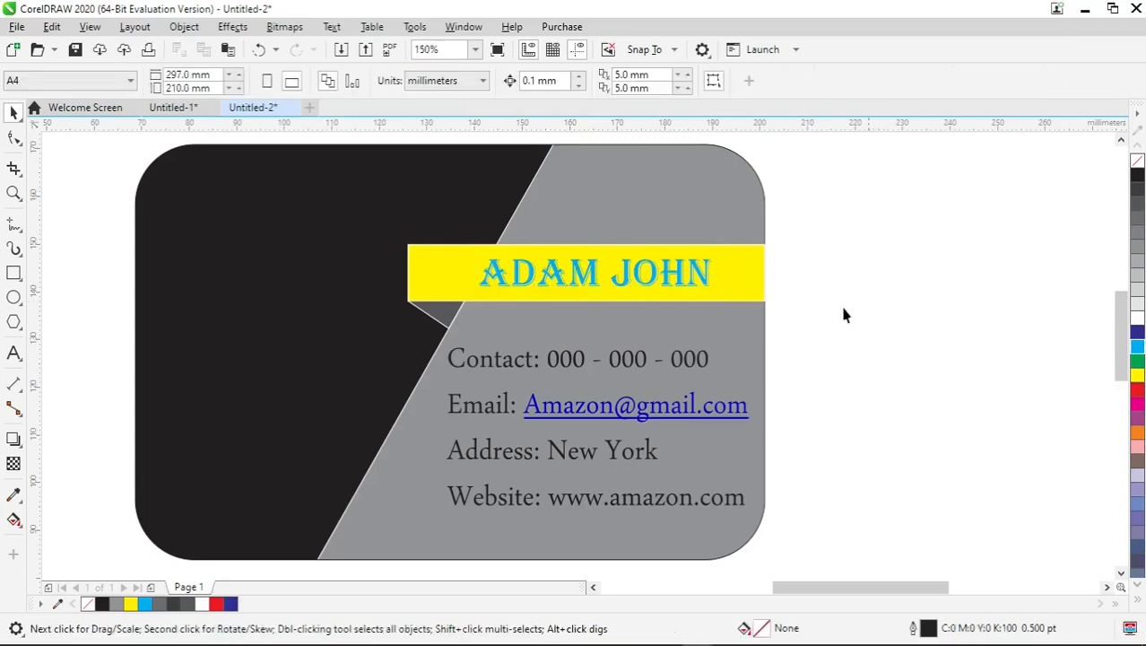
# Give the cyan name a black outline that sits behind the fill and scales with the object.
pyautogui.click(594, 282)
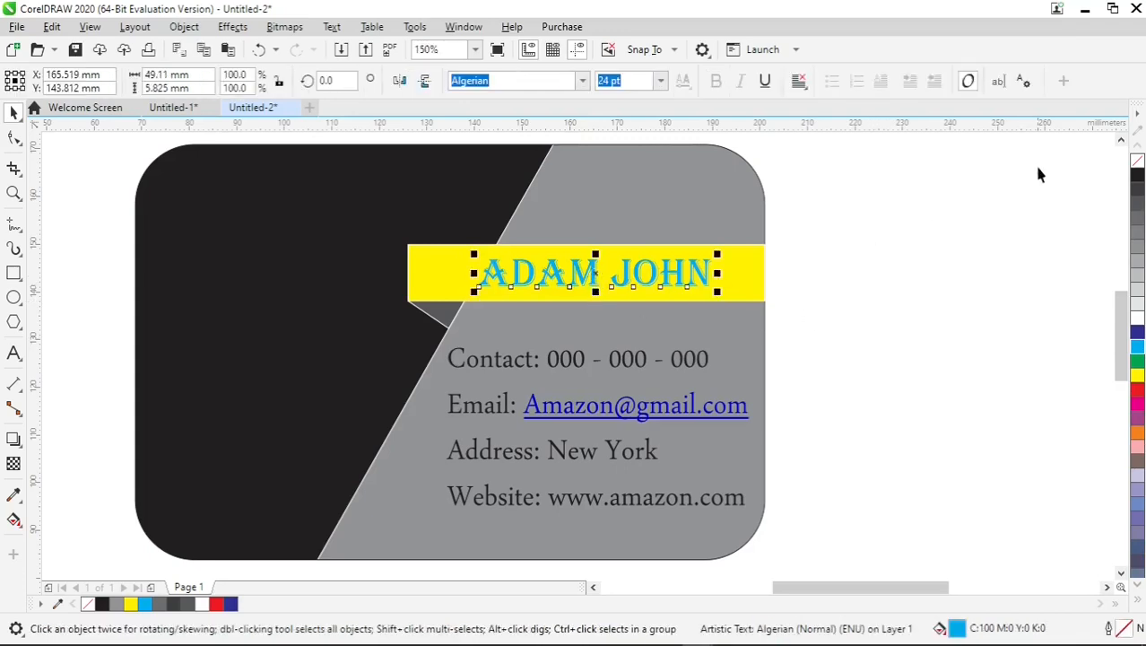
pyautogui.rightClick(1139, 177)
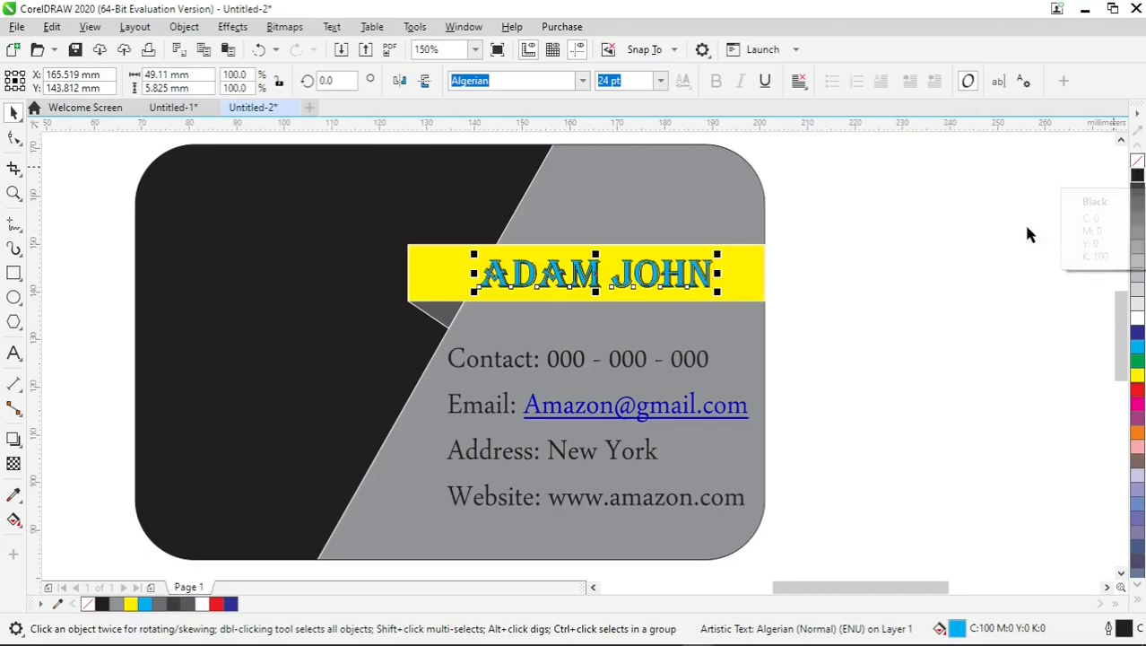
pyautogui.press('F12')
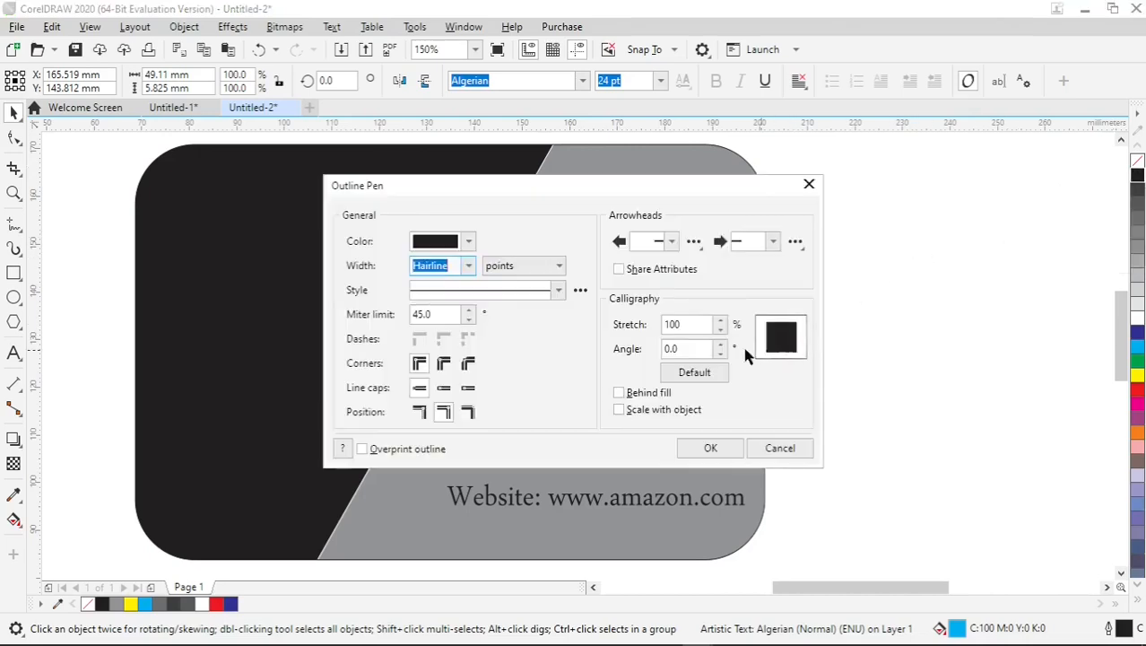
pyautogui.moveTo(677, 189); pyautogui.dragTo(728, 309)
pyautogui.click(669, 532)
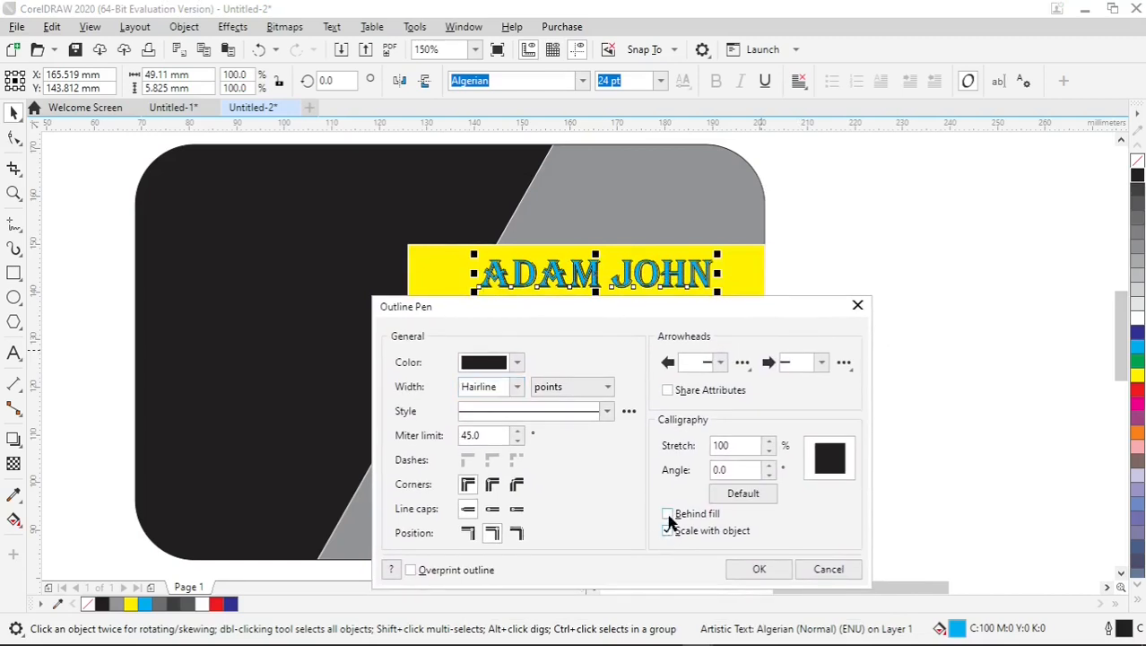
pyautogui.click(667, 515)
# Apply round line caps and round corners to the name's outline, with a width of 1.5 pt.
pyautogui.click(493, 508)
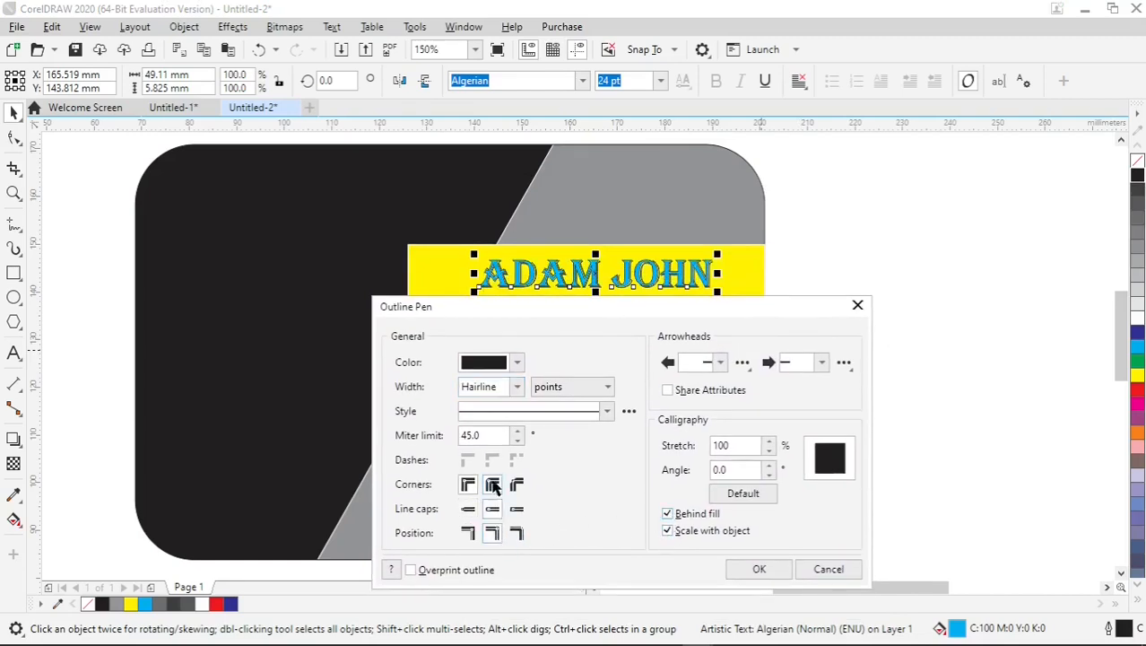
pyautogui.click(493, 485)
pyautogui.click(517, 387)
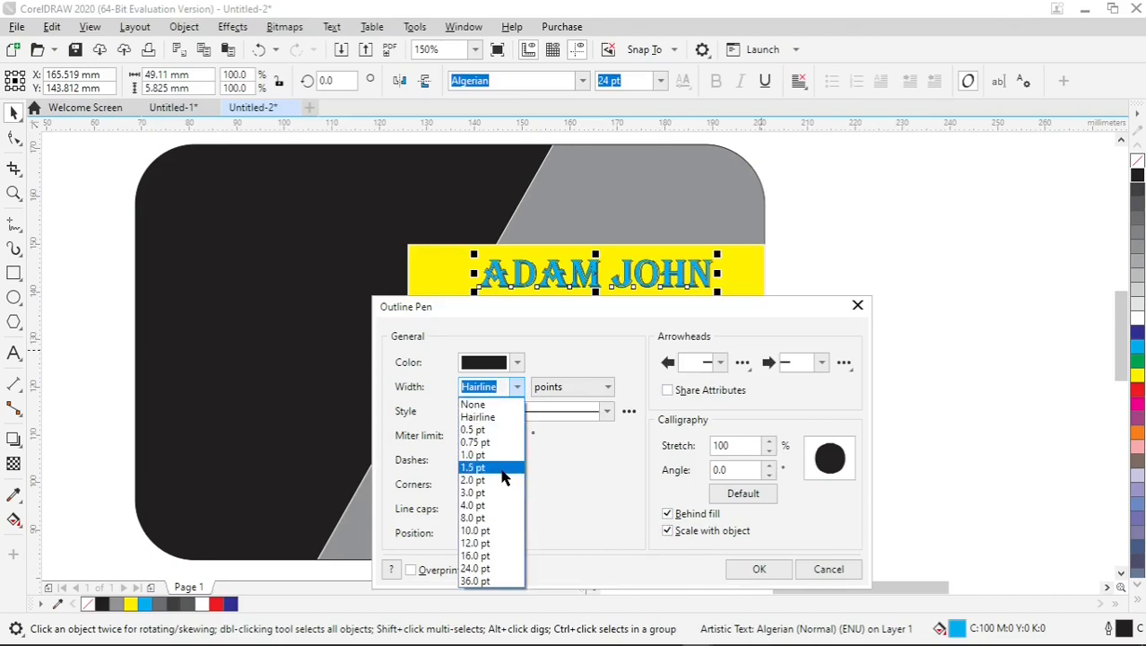
pyautogui.click(503, 467)
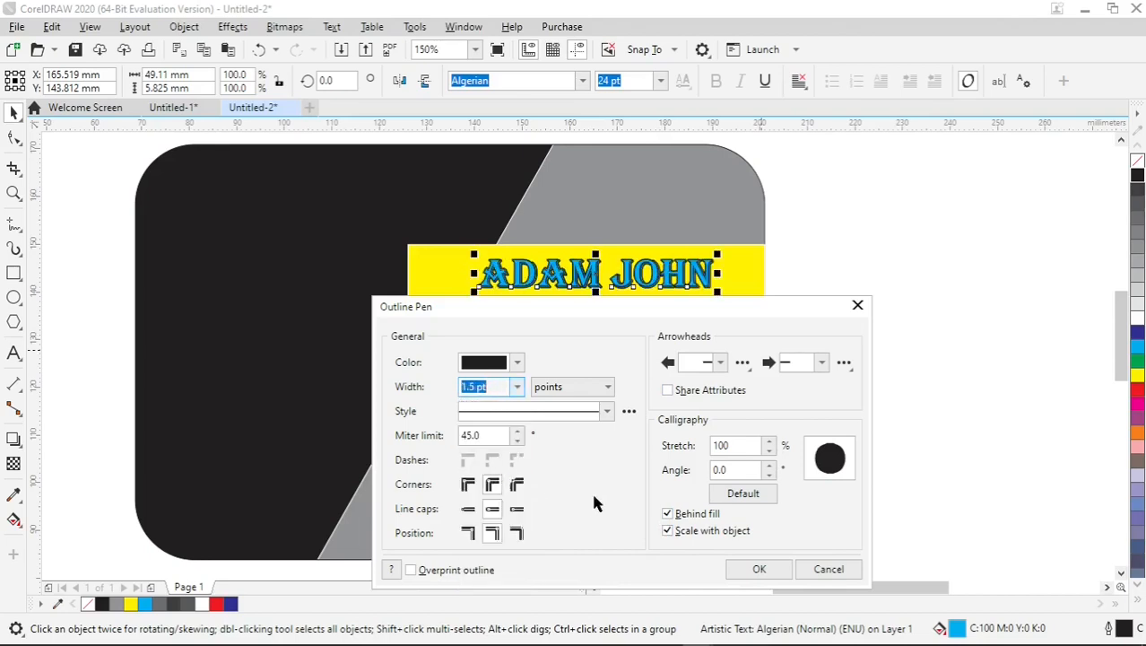
pyautogui.click(761, 567)
pyautogui.click(868, 318)
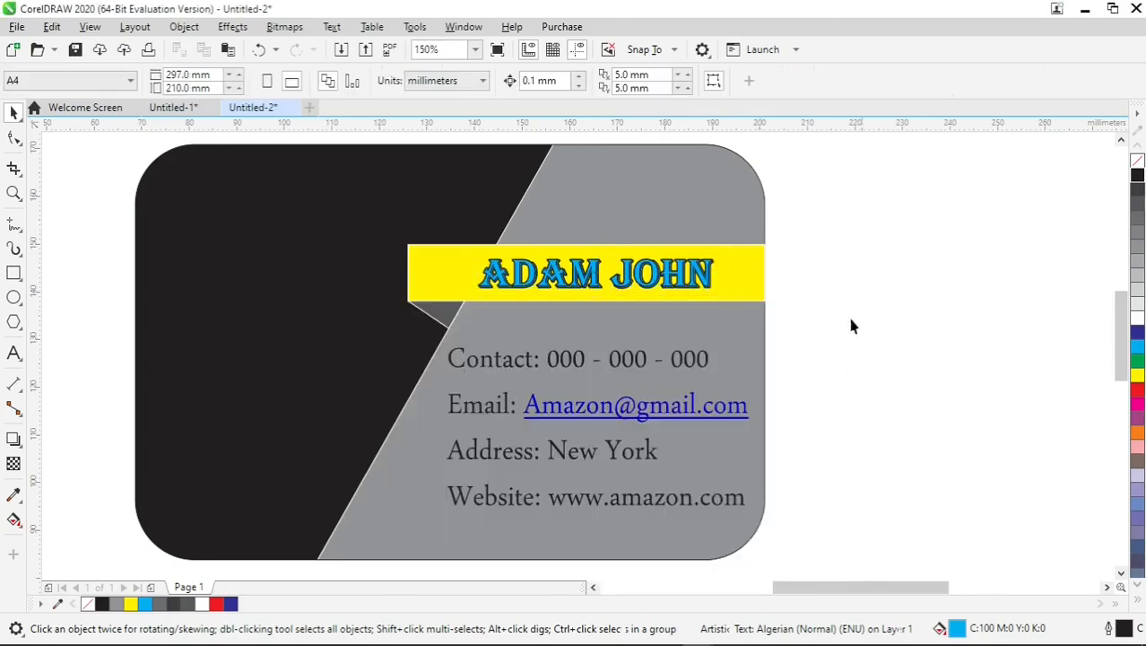
# Copy the name from the yellow bar onto the black area, replace it with "A", and enlarge the letter to about 29 mm wide.
pyautogui.click(588, 279)
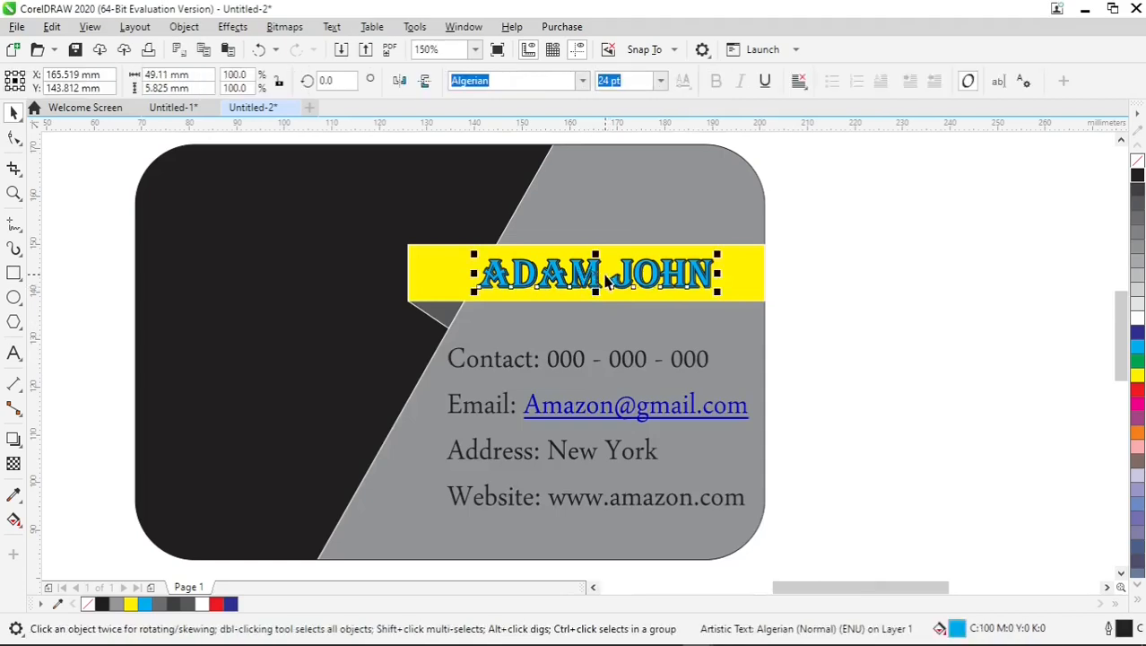
pyautogui.moveTo(607, 281); pyautogui.dragTo(274, 339)
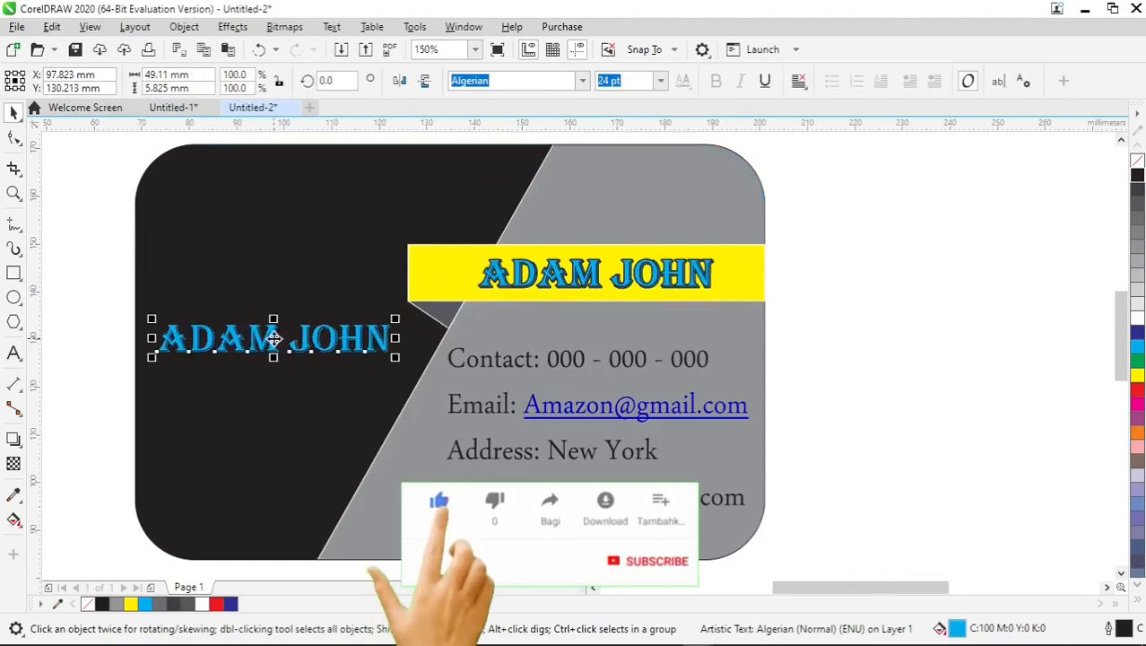
pyautogui.doubleClick(274, 340)
pyautogui.hotkey('ctrl', 'a')
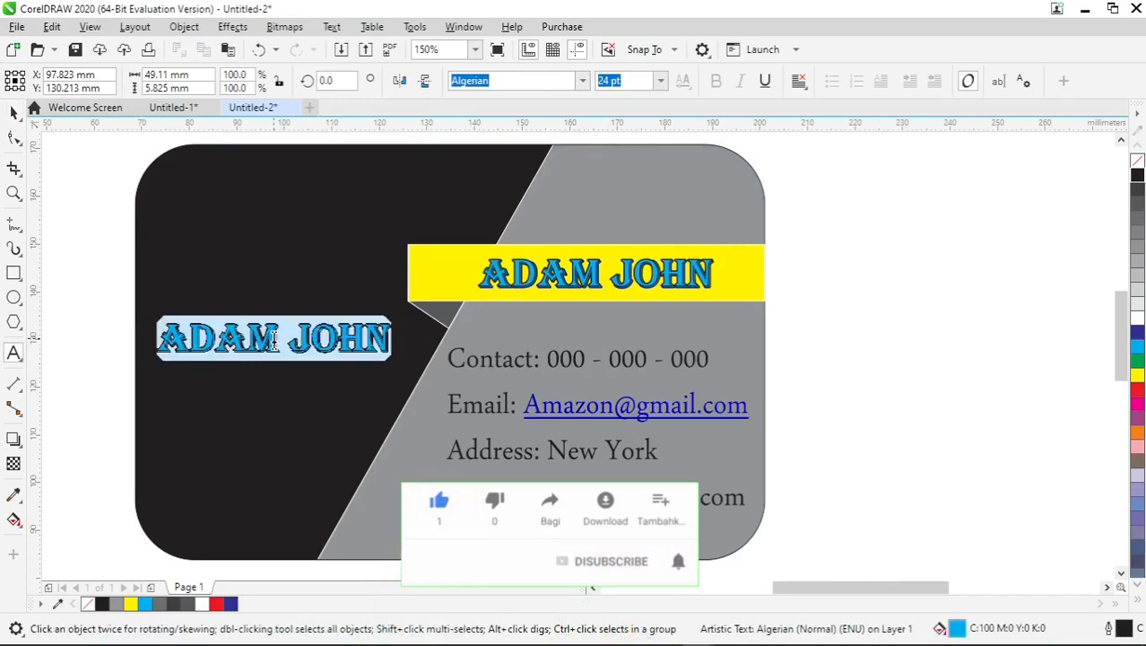
pyautogui.write('A')
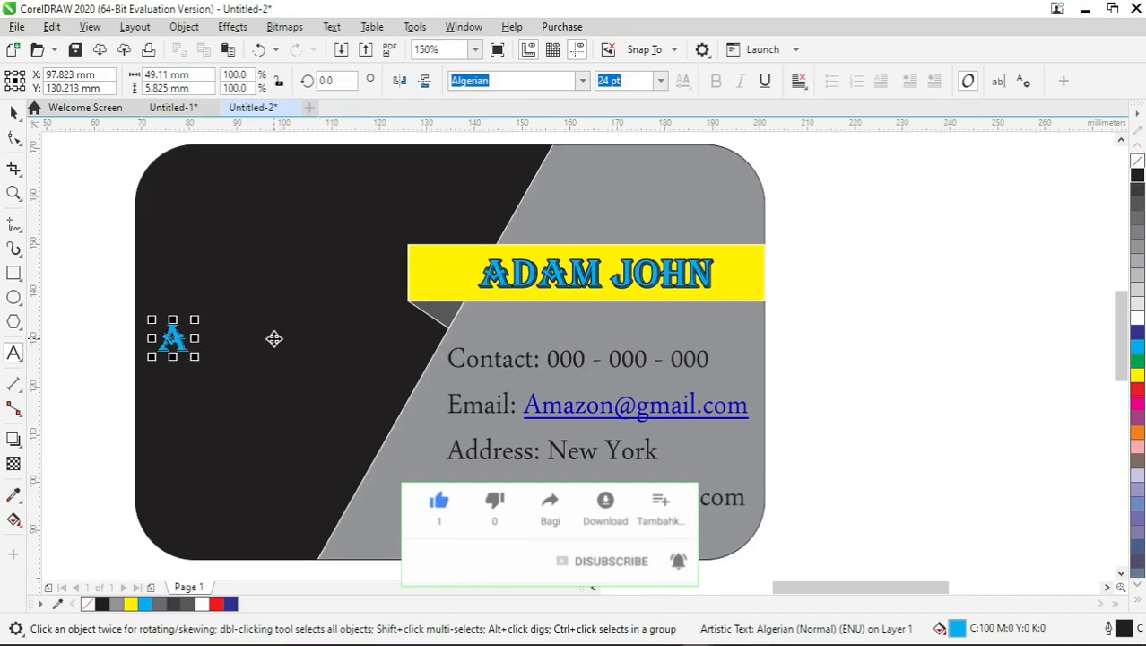
pyautogui.click(13, 111)
pyautogui.moveTo(195, 356); pyautogui.dragTo(343, 446)
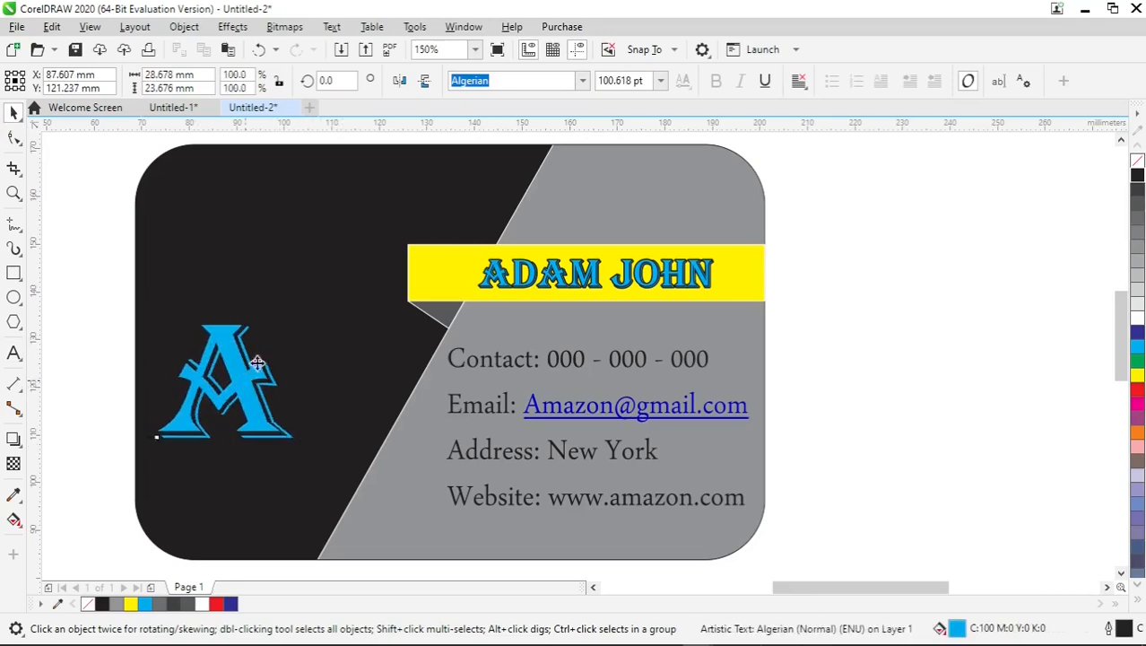
# Move the large "A" to the upper part of the black area and delete its duplicate underneath.
pyautogui.moveTo(259, 362); pyautogui.dragTo(267, 401)
pyautogui.press('F8')
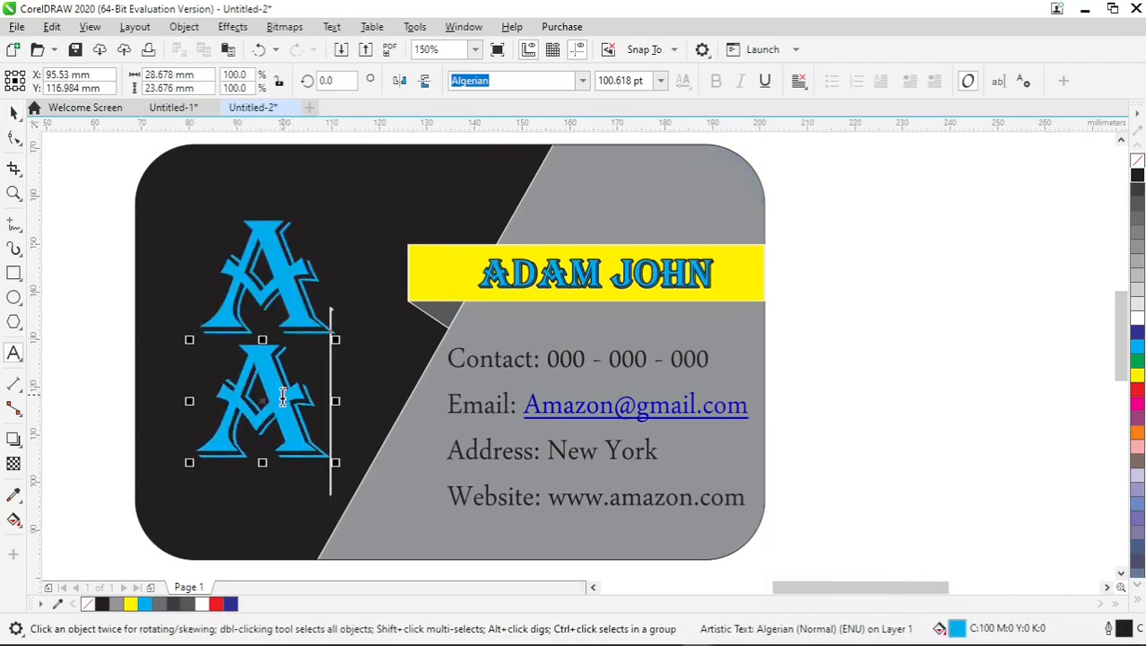
pyautogui.click(12, 111)
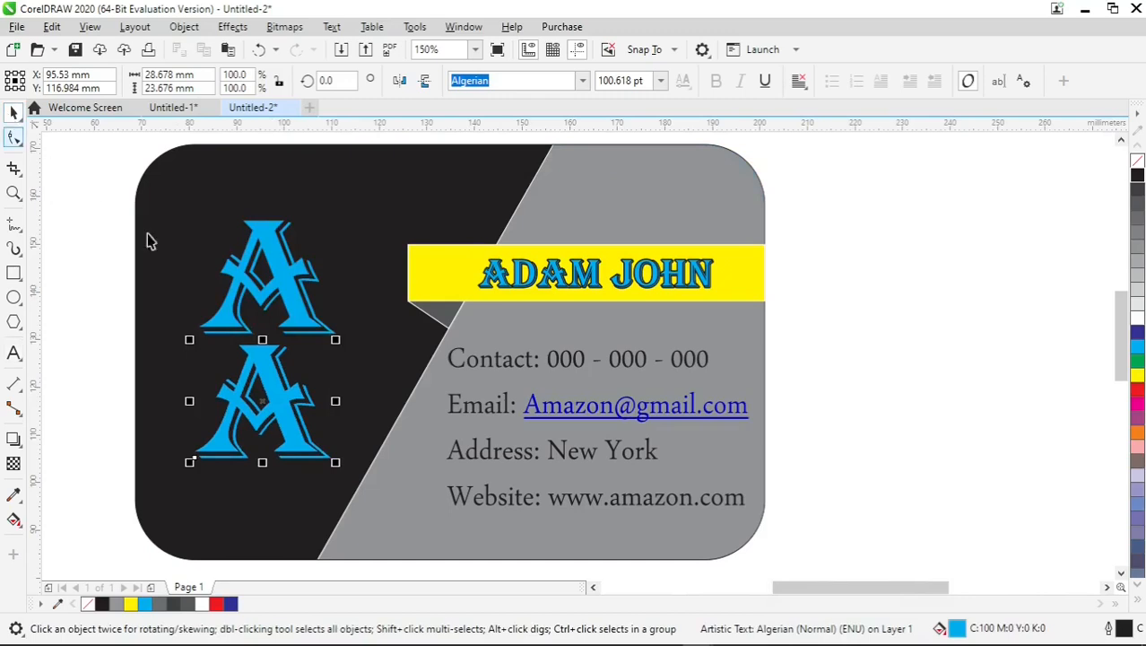
pyautogui.press('Delete')
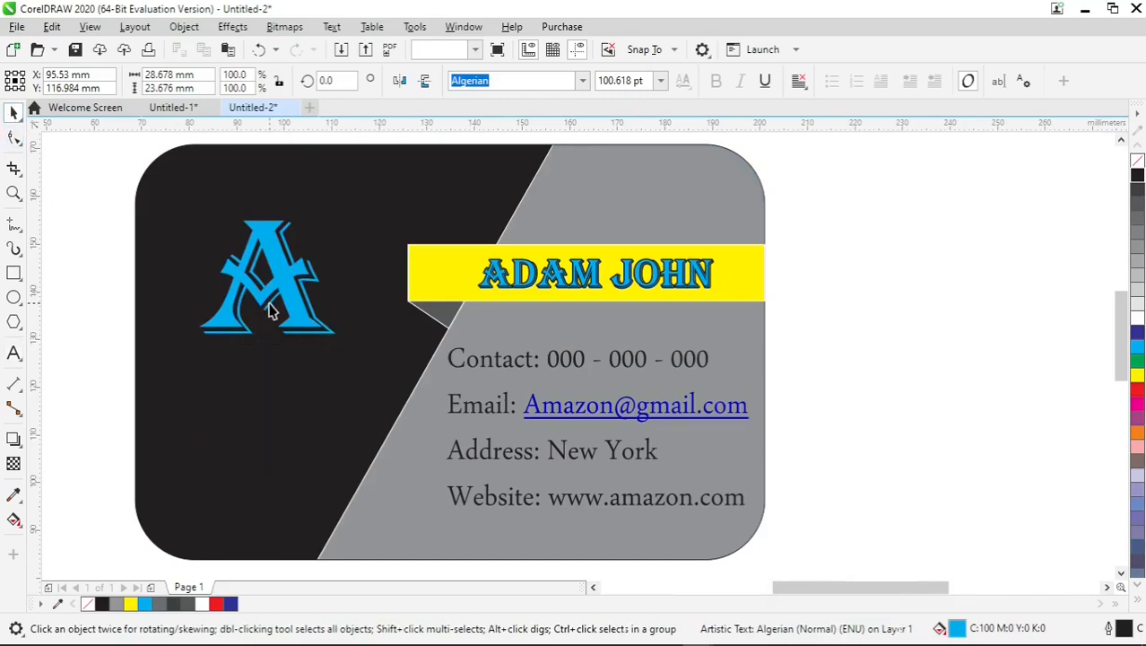
# Copy the name from the yellow bar to just below the large "A" on the black area.
pyautogui.click(679, 280)
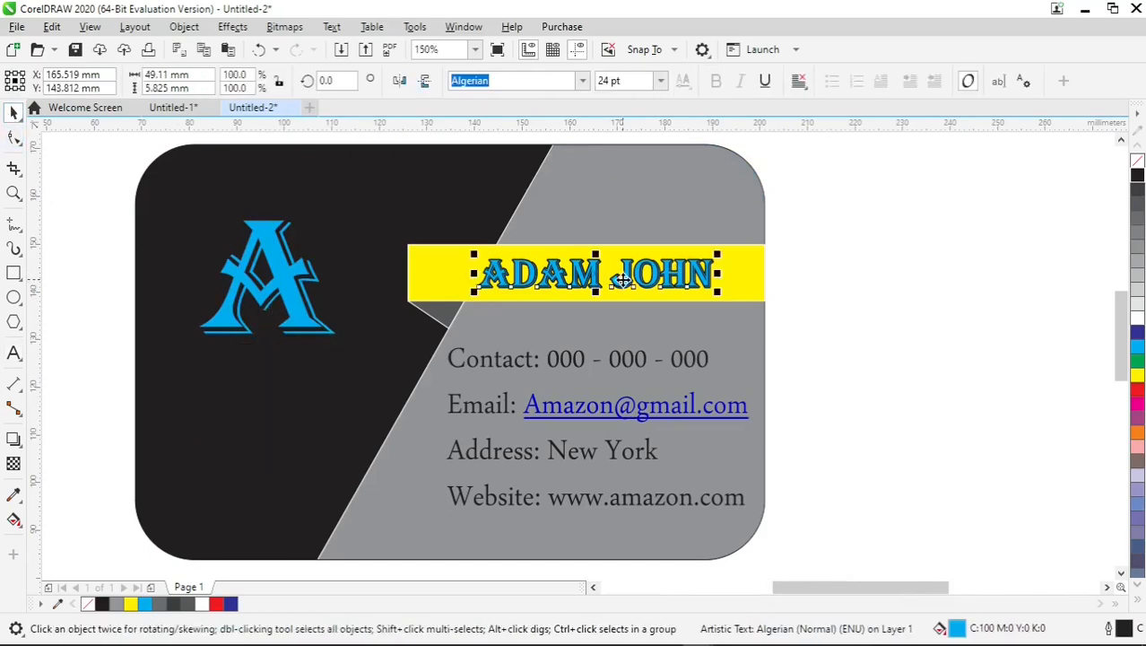
pyautogui.moveTo(679, 280); pyautogui.dragTo(277, 372)
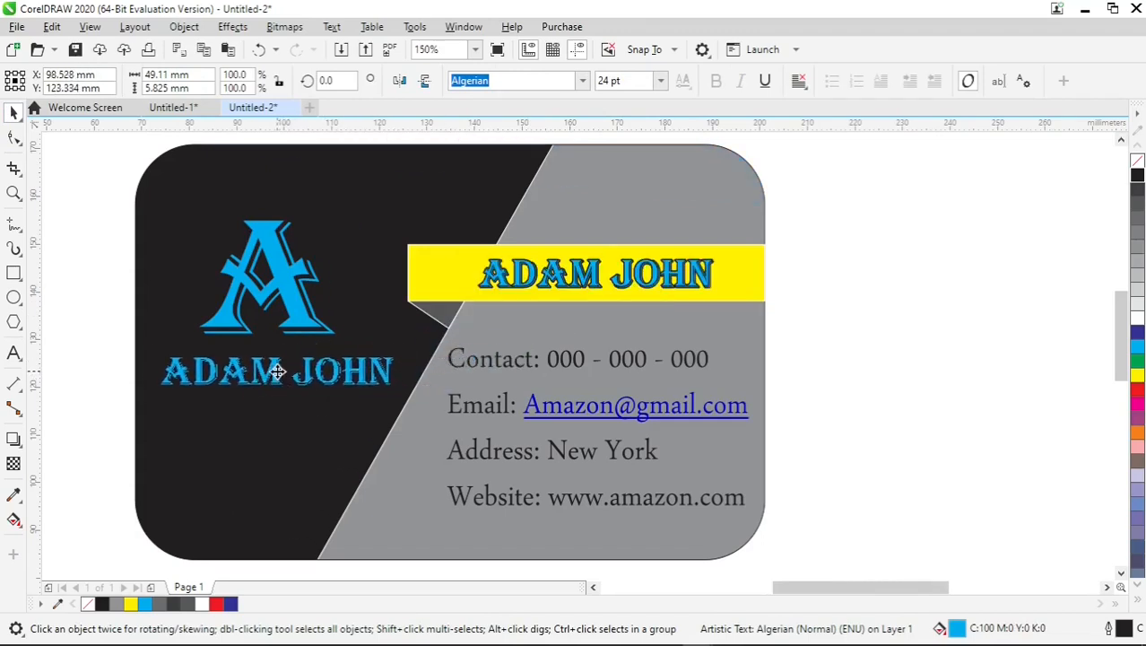
pyautogui.doubleClick(328, 374)
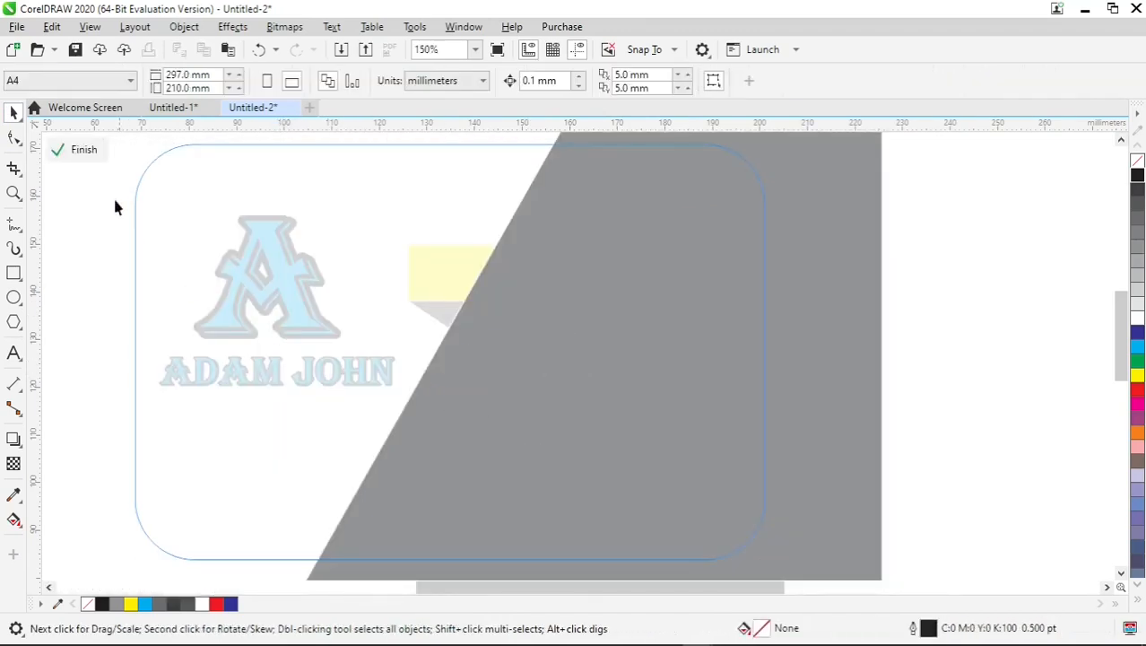
pyautogui.click(87, 152)
pyautogui.click(274, 386)
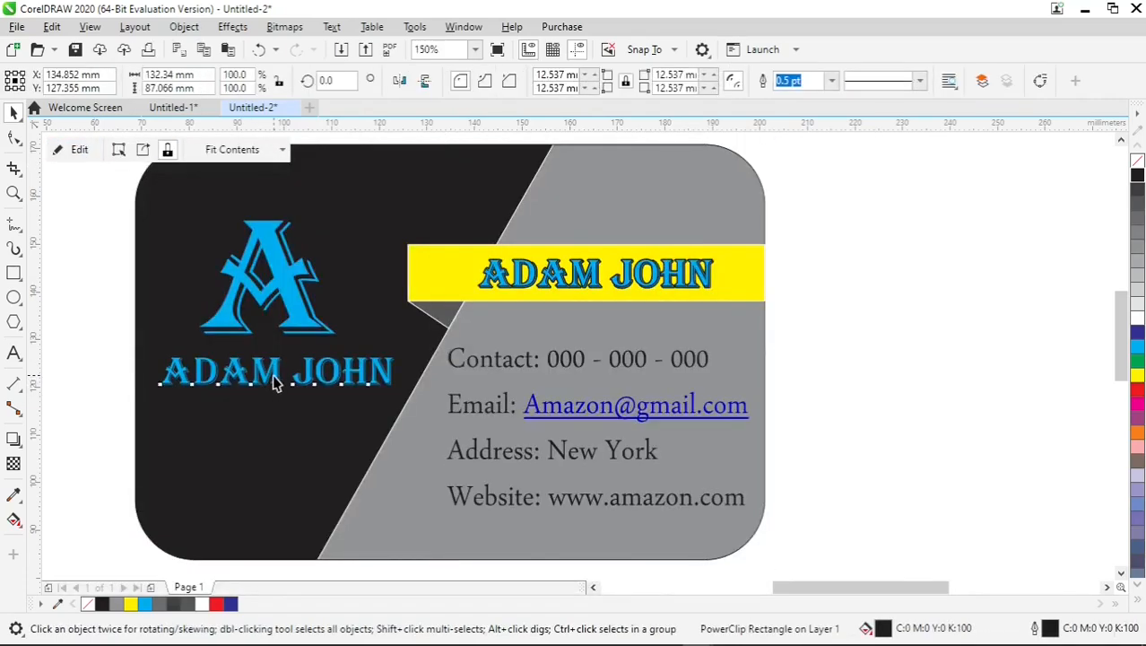
# Replace the copied name below the large "A" with the text "Amazon".
pyautogui.click(275, 383)
pyautogui.doubleClick(275, 375)
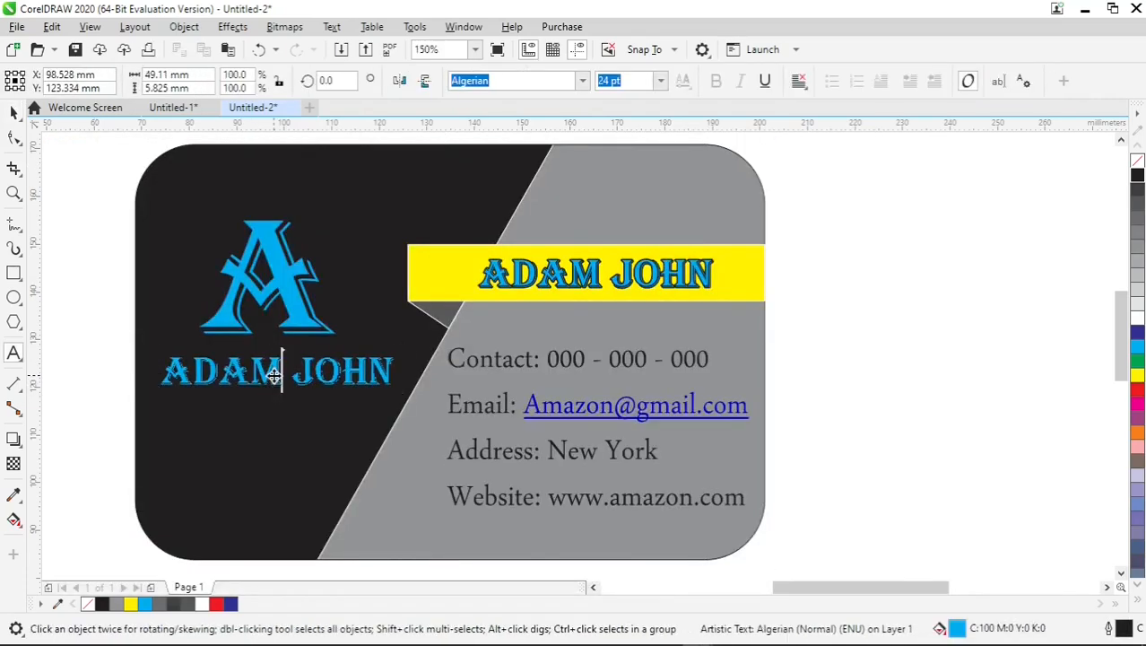
pyautogui.hotkey('ctrl', 'a')
pyautogui.write('A')
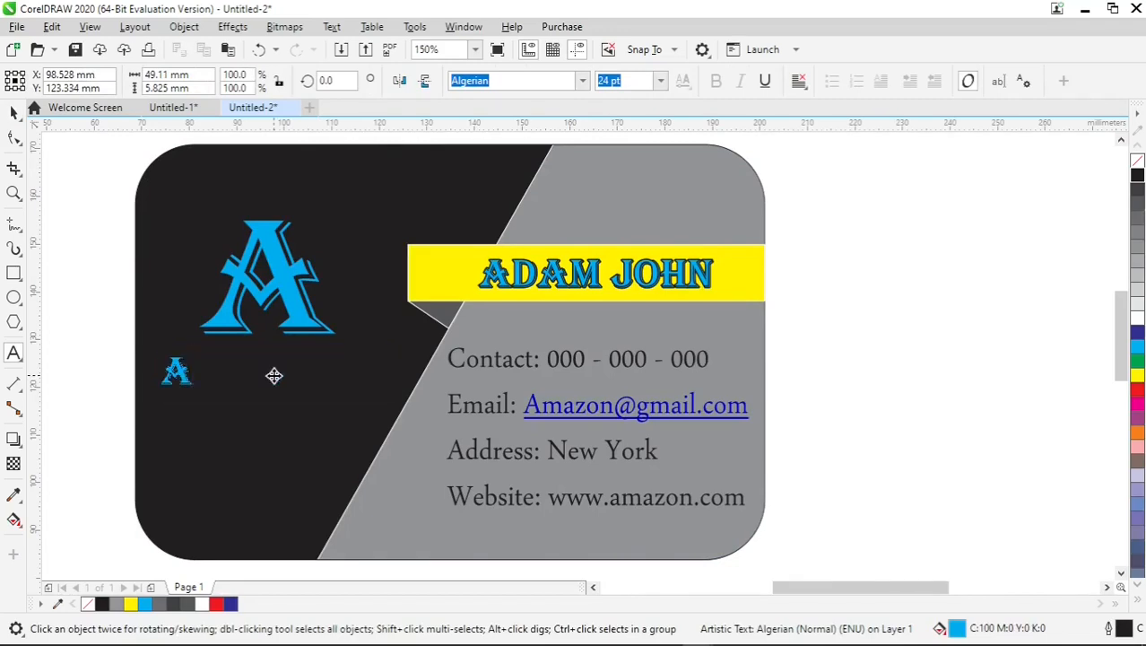
pyautogui.write('MAZON')
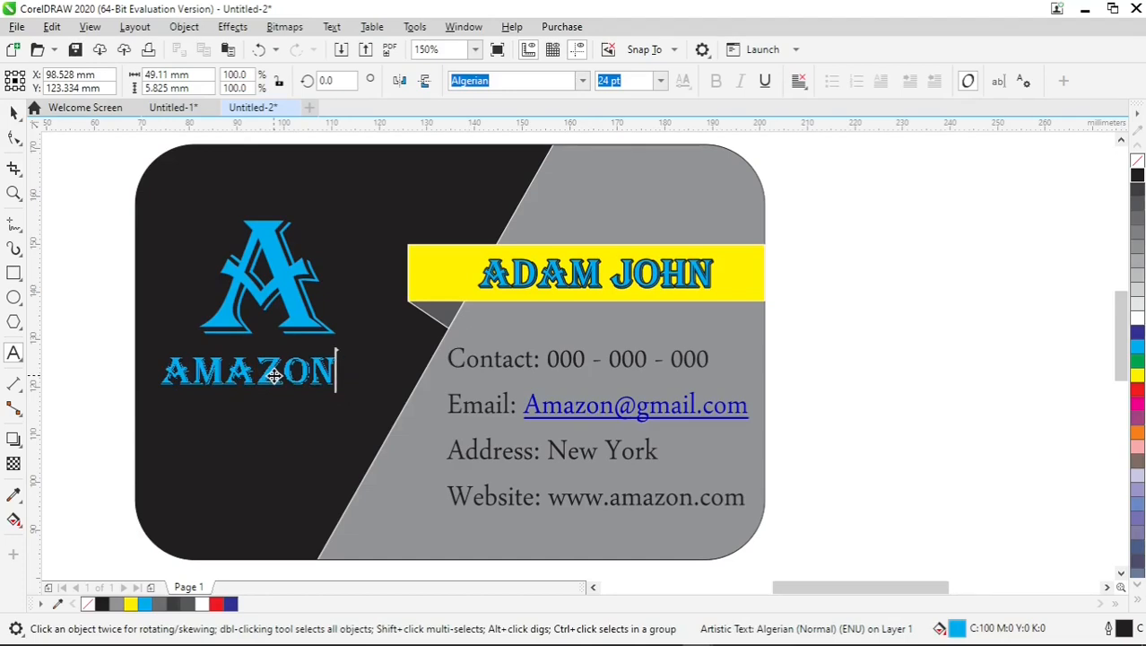
pyautogui.press('Home')
pyautogui.hotkey('shift', 'Right')
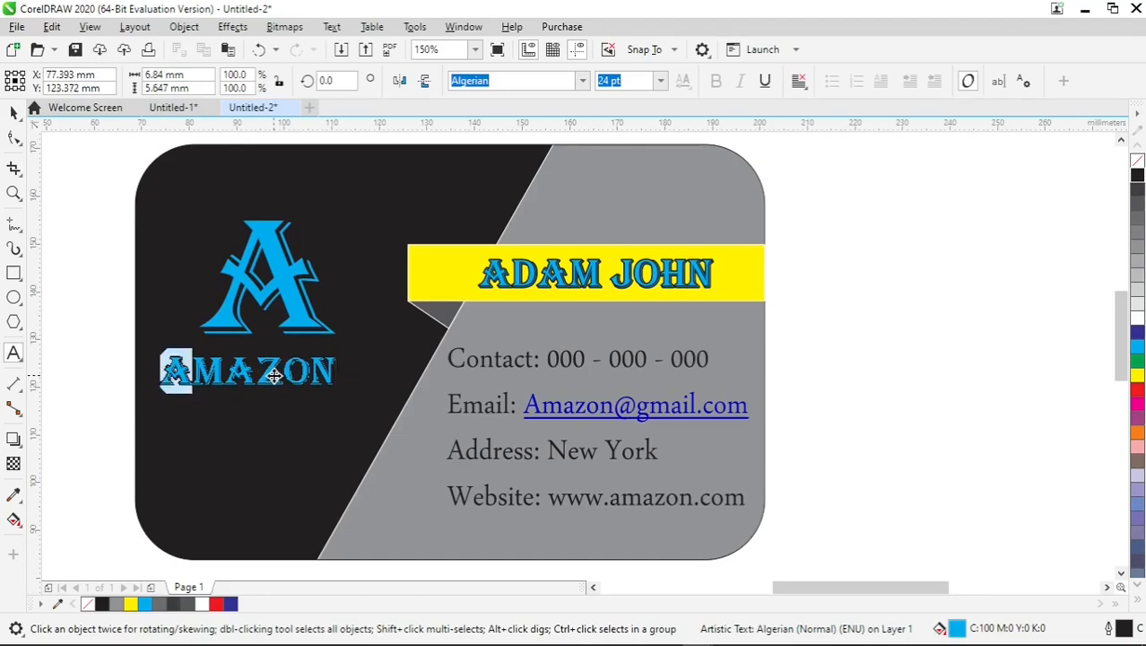
pyautogui.press('Right')
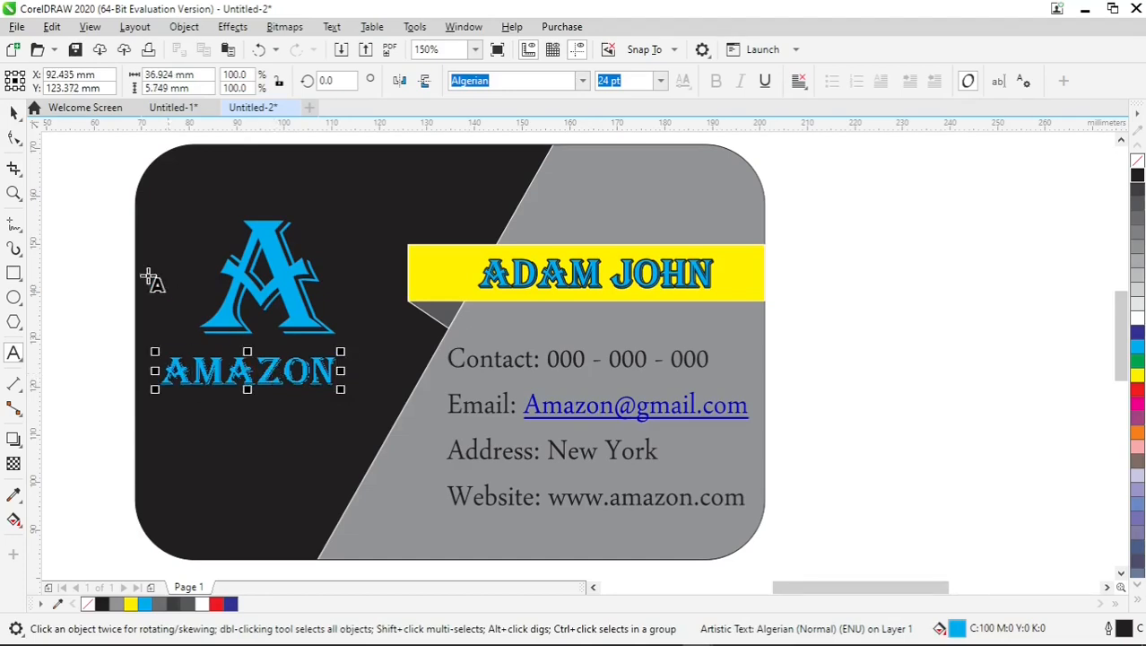
# Set the "Amazon" text on the black area in Cooper Black and enlarge it to about 44 mm wide.
pyautogui.click(9, 113)
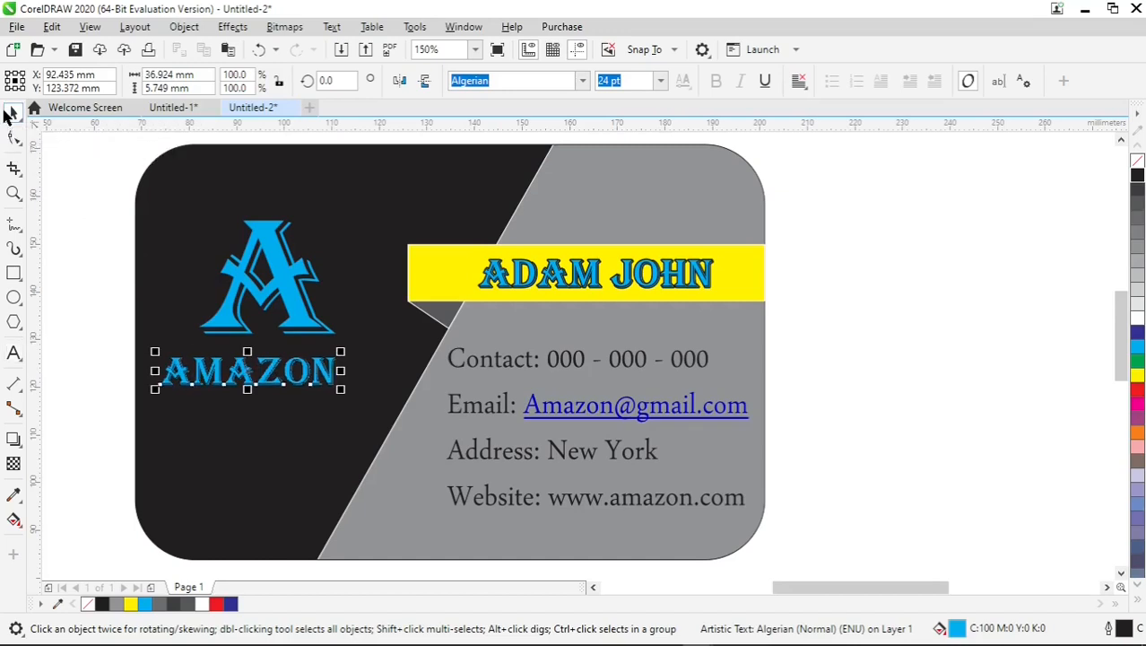
pyautogui.click(581, 80)
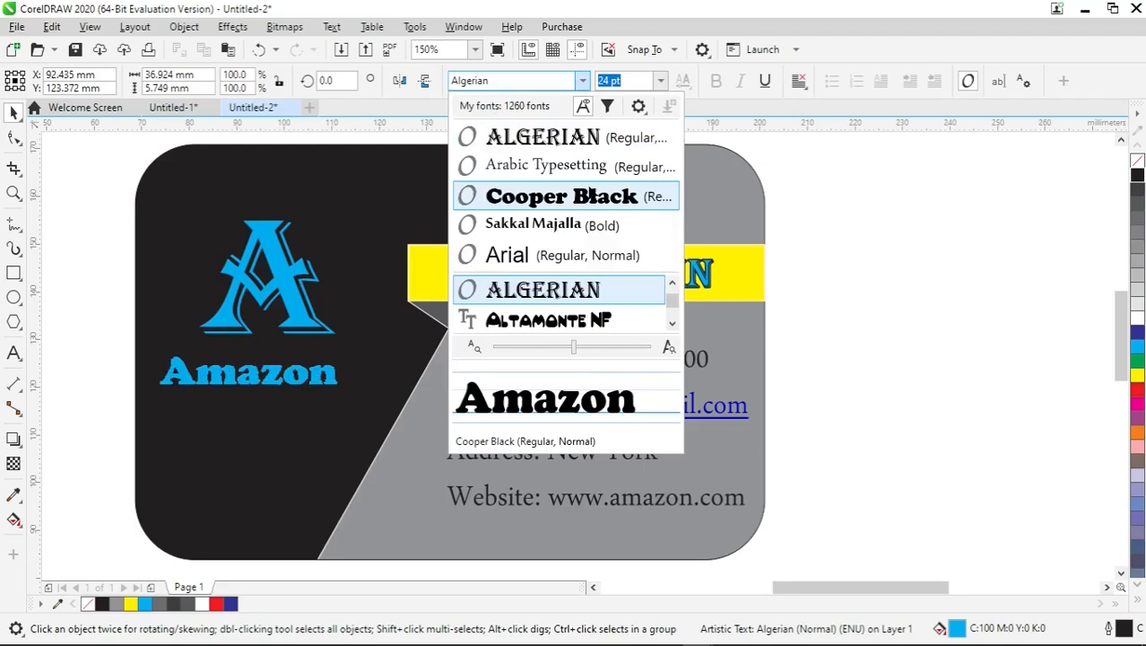
pyautogui.click(589, 195)
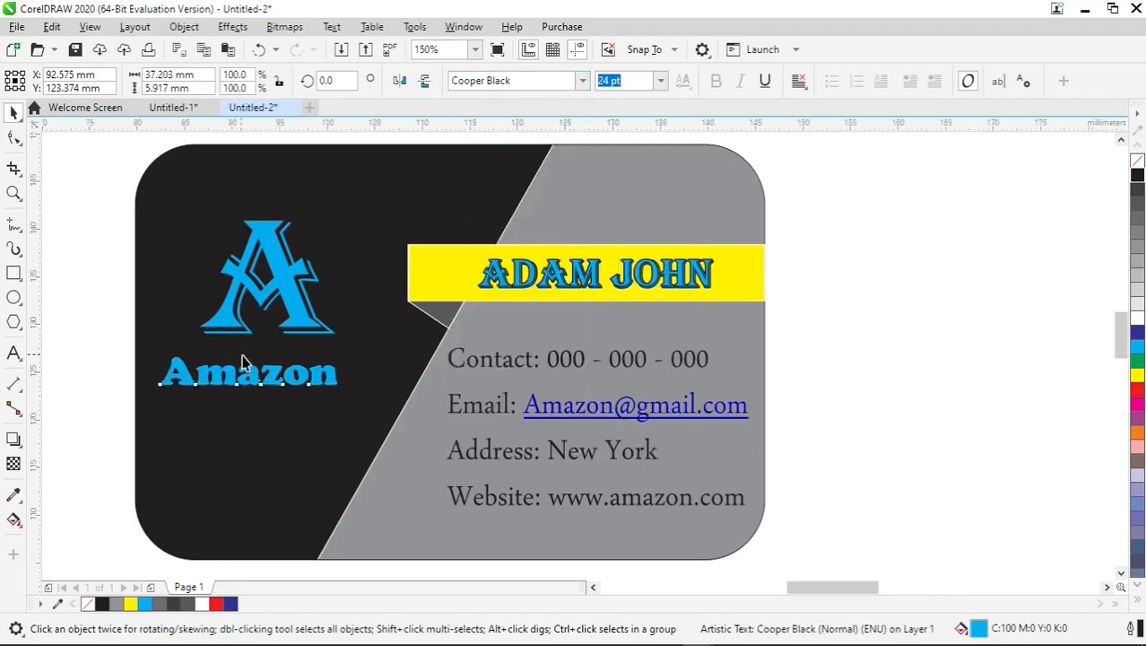
pyautogui.scroll(2, 242, 363)
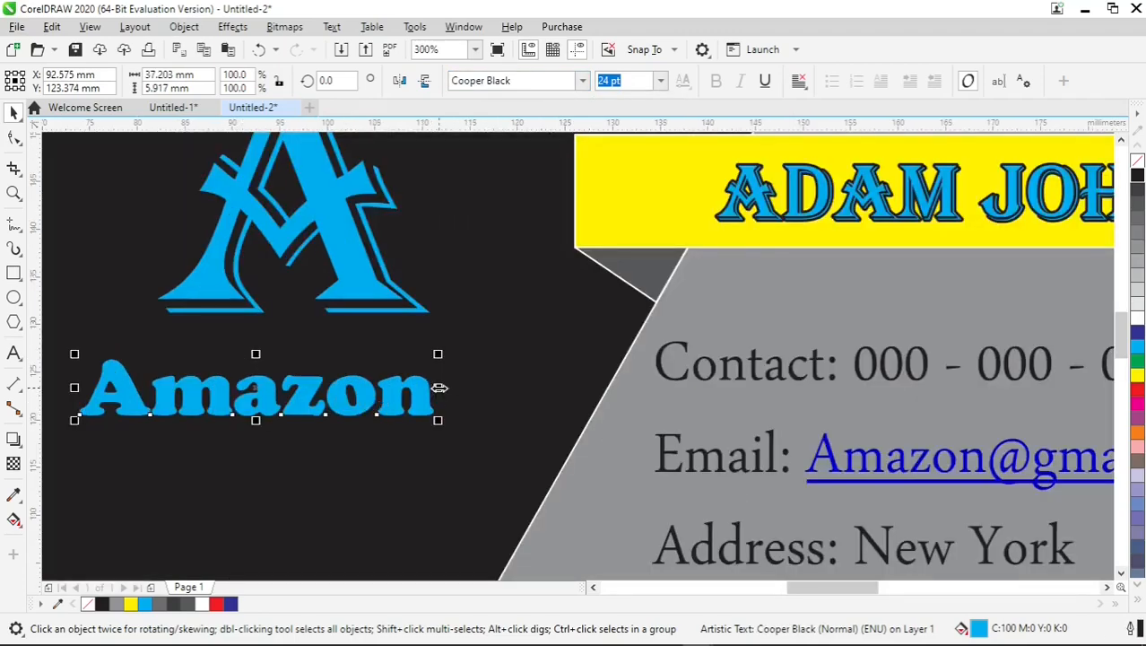
pyautogui.moveTo(397, 397)
pyautogui.mouseDown()
pyautogui.moveTo(423, 397)
pyautogui.moveTo(494, 443)
pyautogui.moveTo(419, 399)
pyautogui.mouseUp()
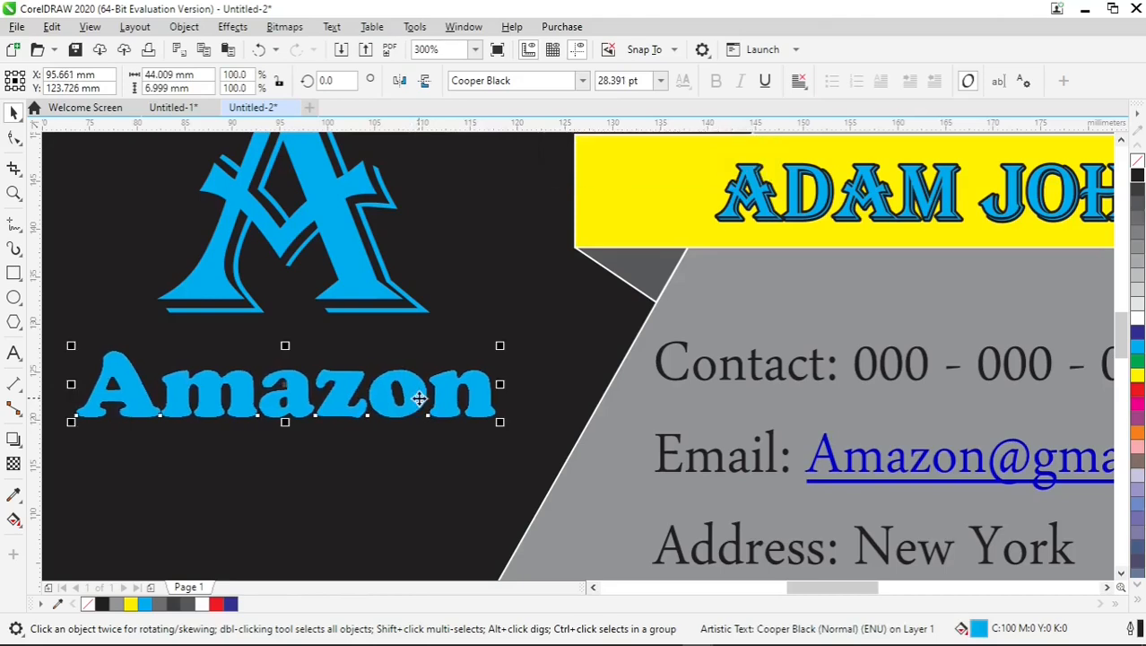
# Fill the large "A" on the black area with dark blue and give it a yellow outline.
pyautogui.press('F4')
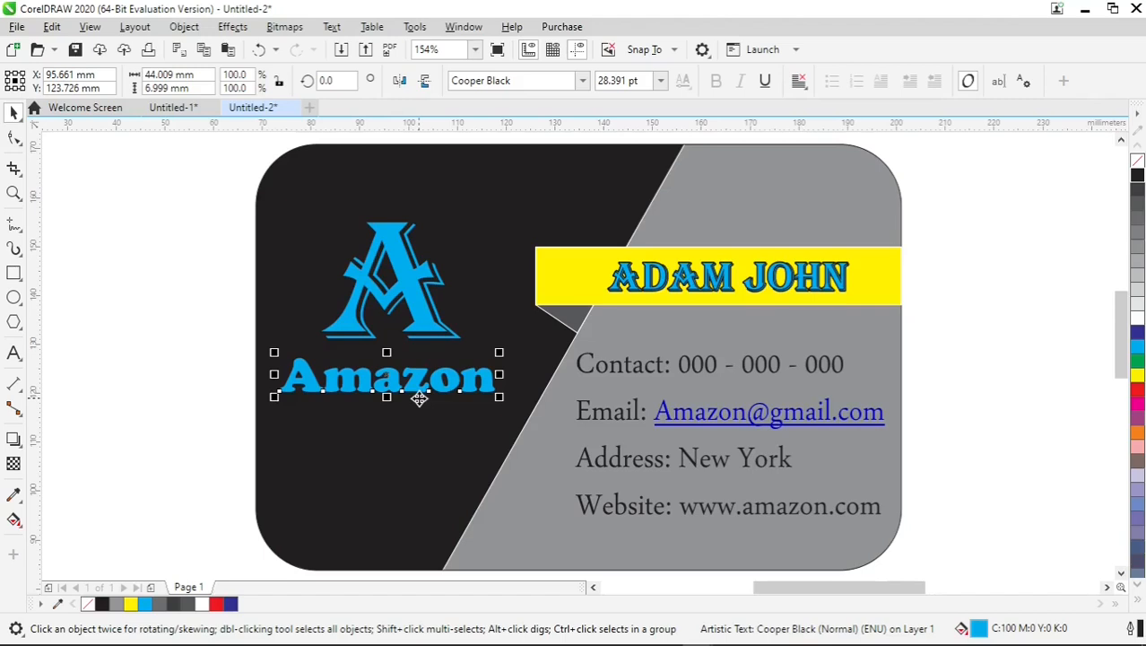
pyautogui.scroll(2, 410, 389)
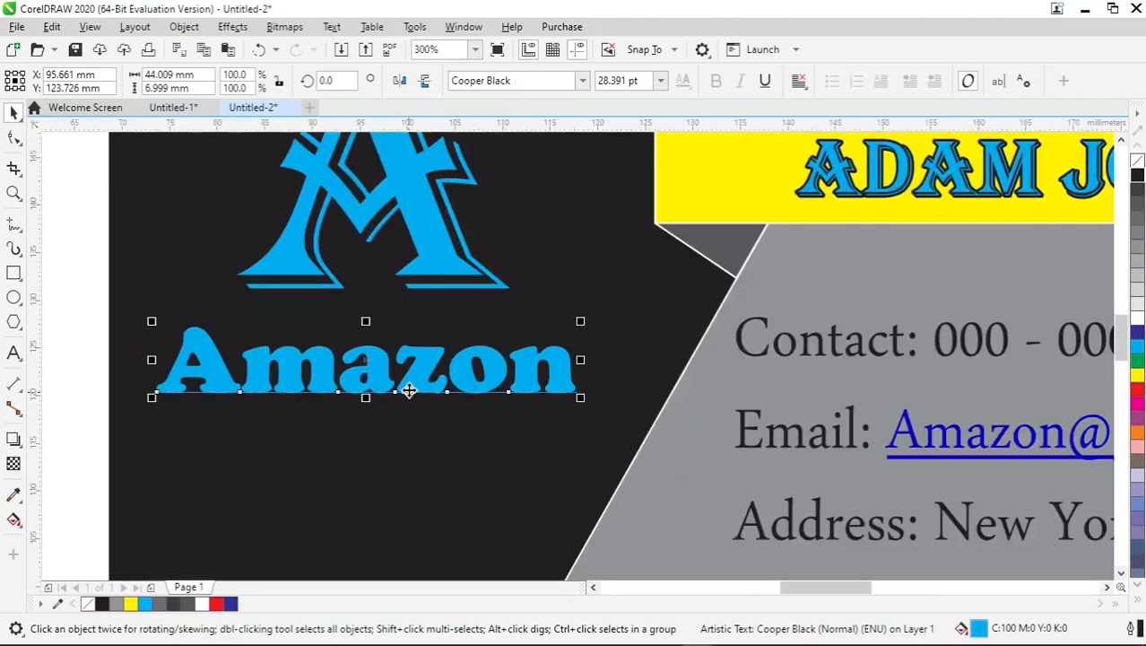
pyautogui.click(425, 249)
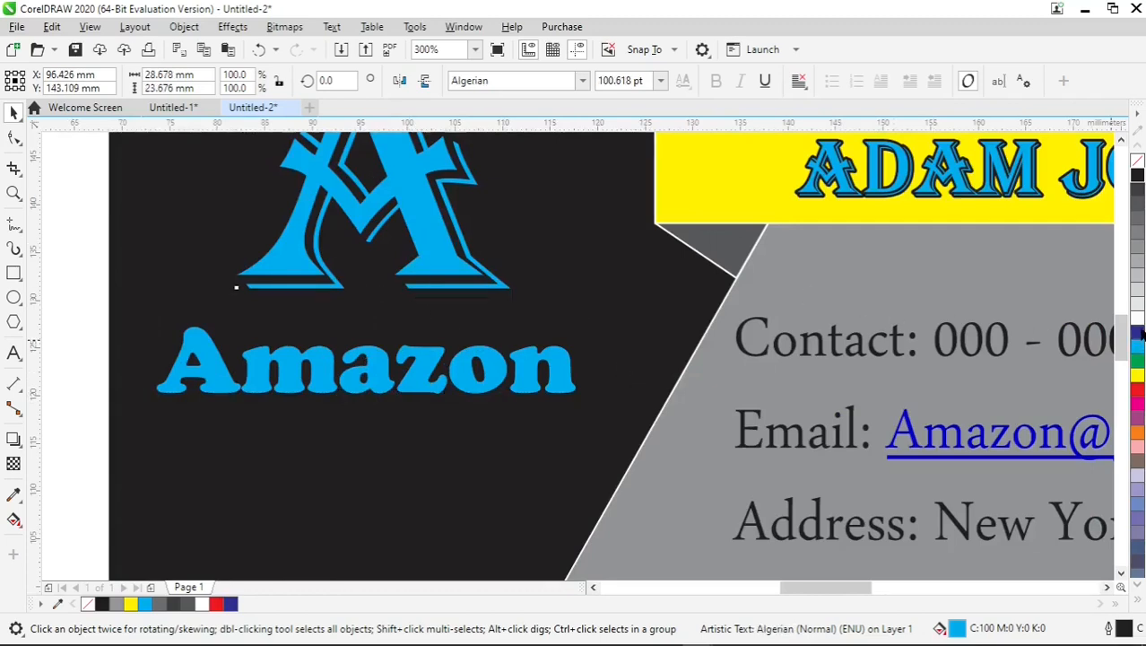
pyautogui.click(1138, 333)
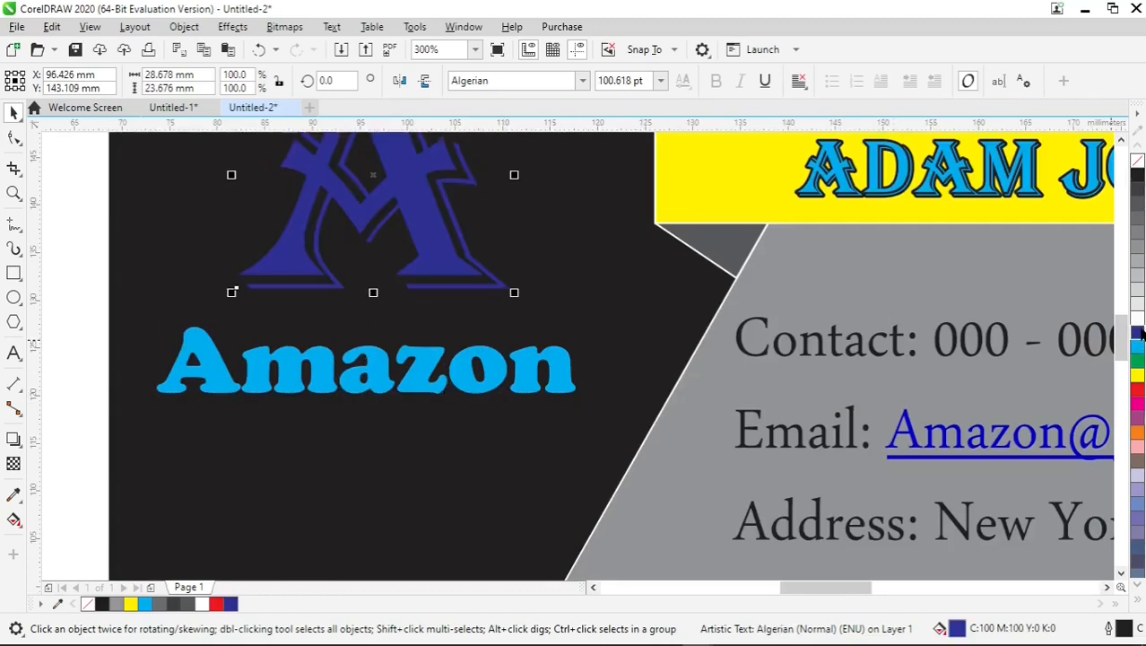
pyautogui.rightClick(1137, 377)
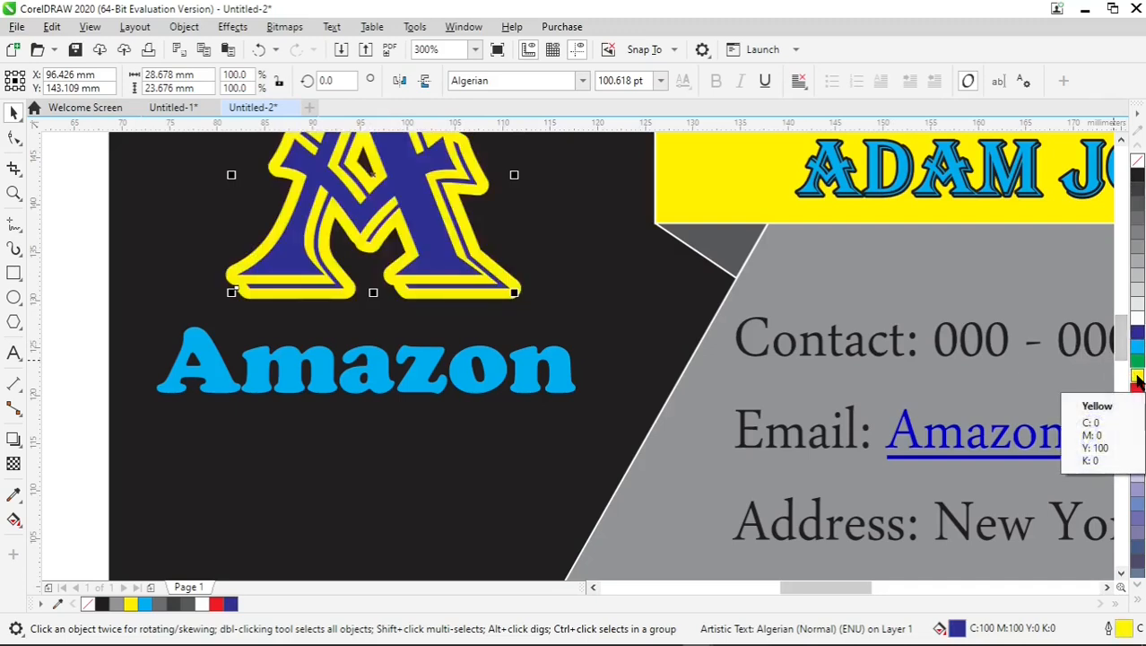
# Fill the "Amazon" text below the large "A" with red and give it a yellow outline.
pyautogui.click(526, 378)
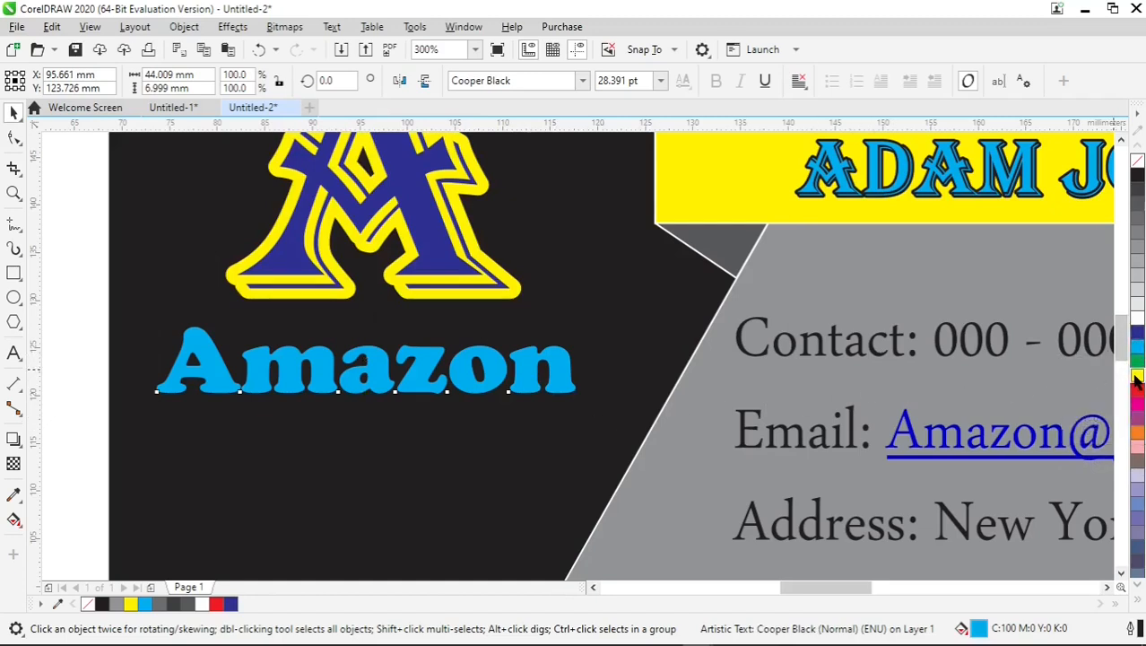
pyautogui.click(1136, 375)
pyautogui.click(1138, 385)
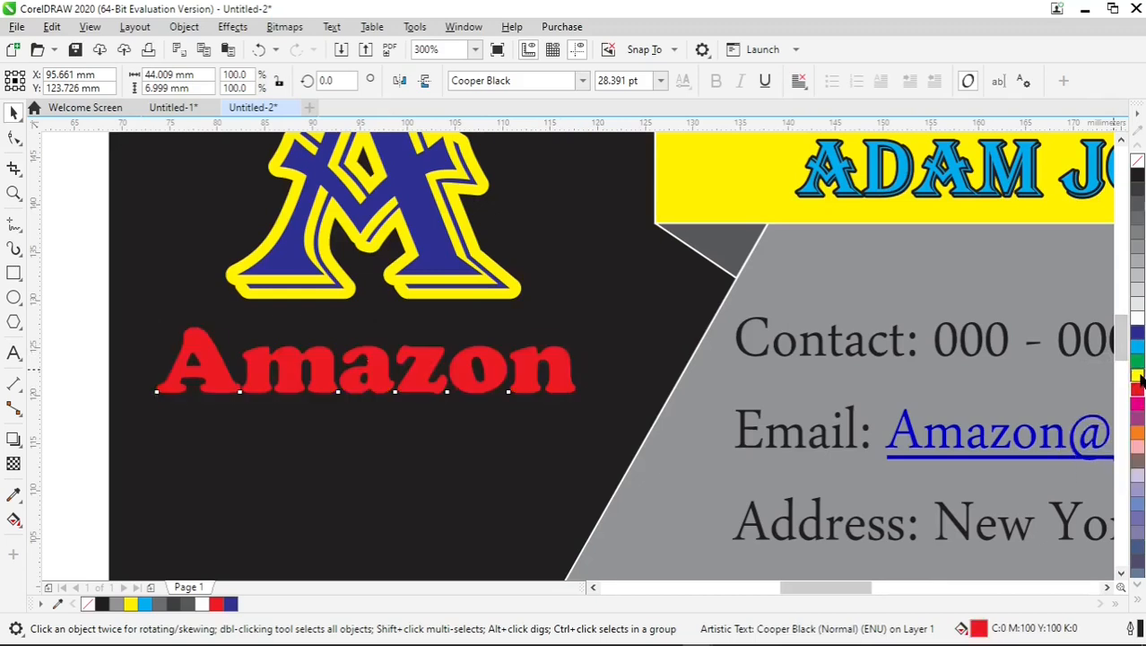
pyautogui.rightClick(1138, 377)
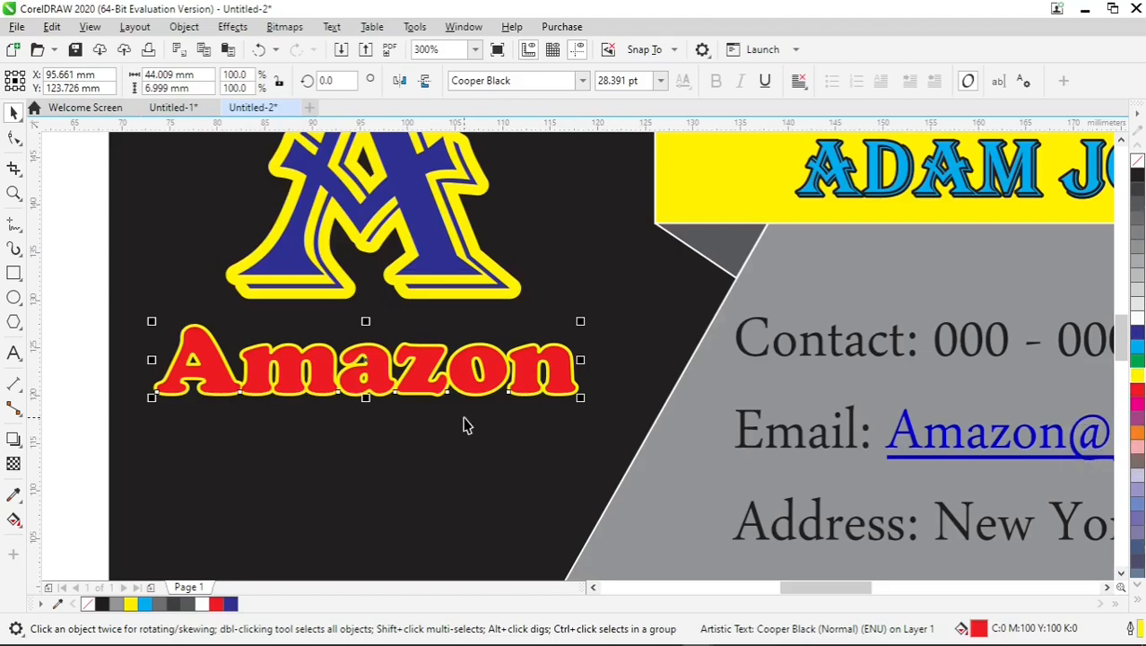
# Set the width of the yellow outline around "Amazon" to 3.0 pt.
pyautogui.press('F12')
pyautogui.moveTo(502, 199); pyautogui.dragTo(709, 167)
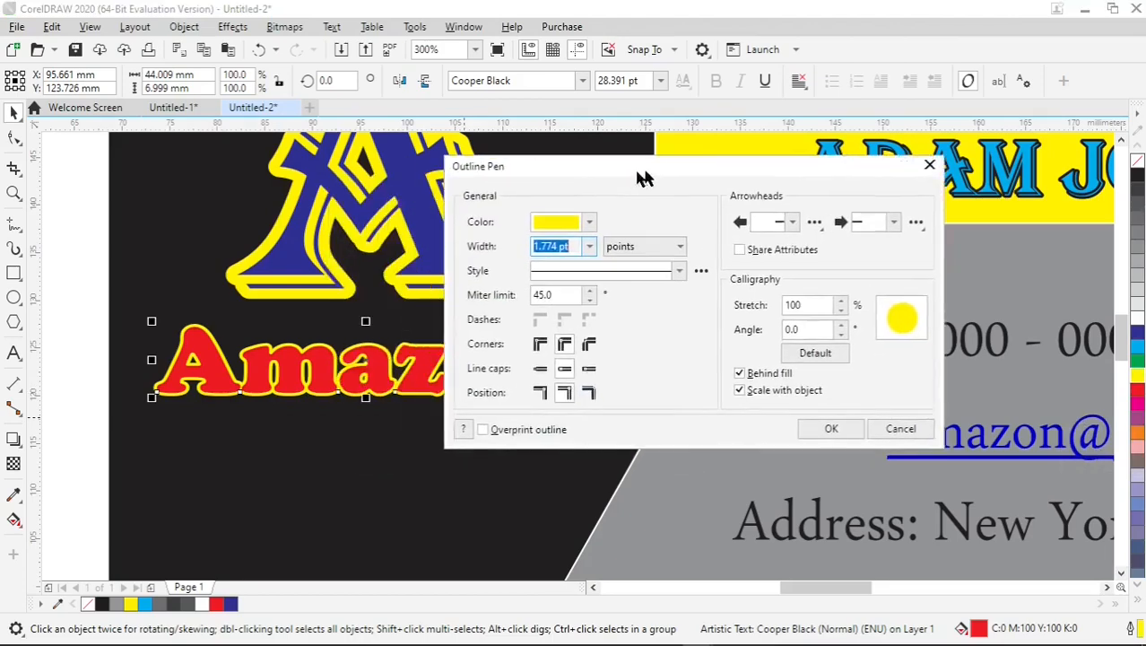
pyautogui.click(671, 233)
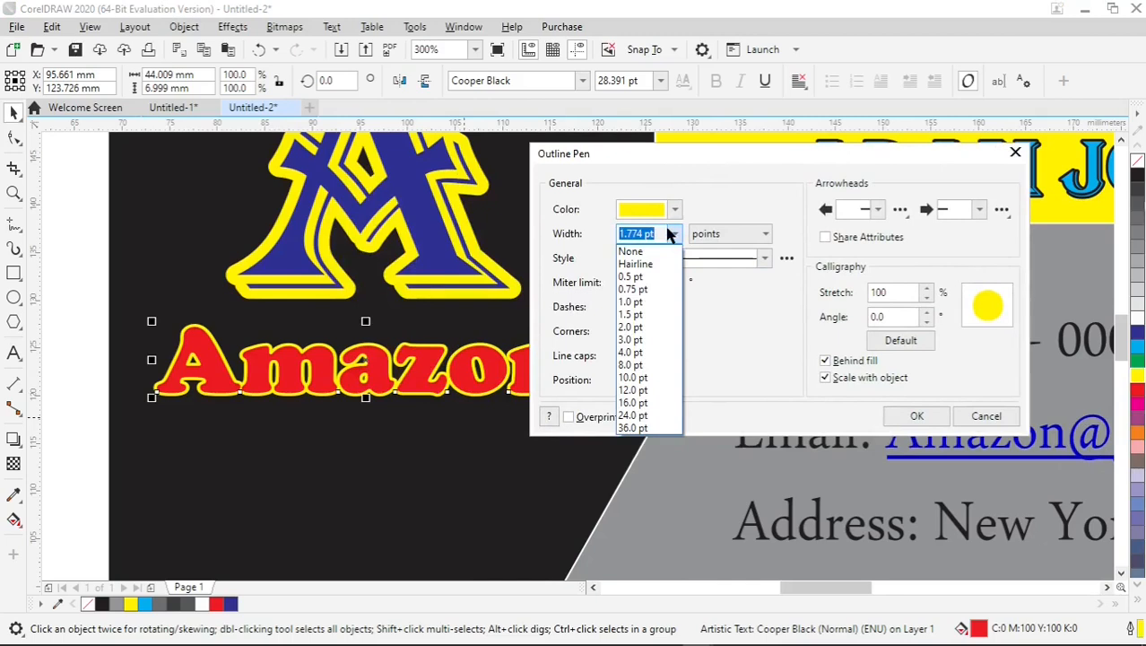
pyautogui.click(640, 328)
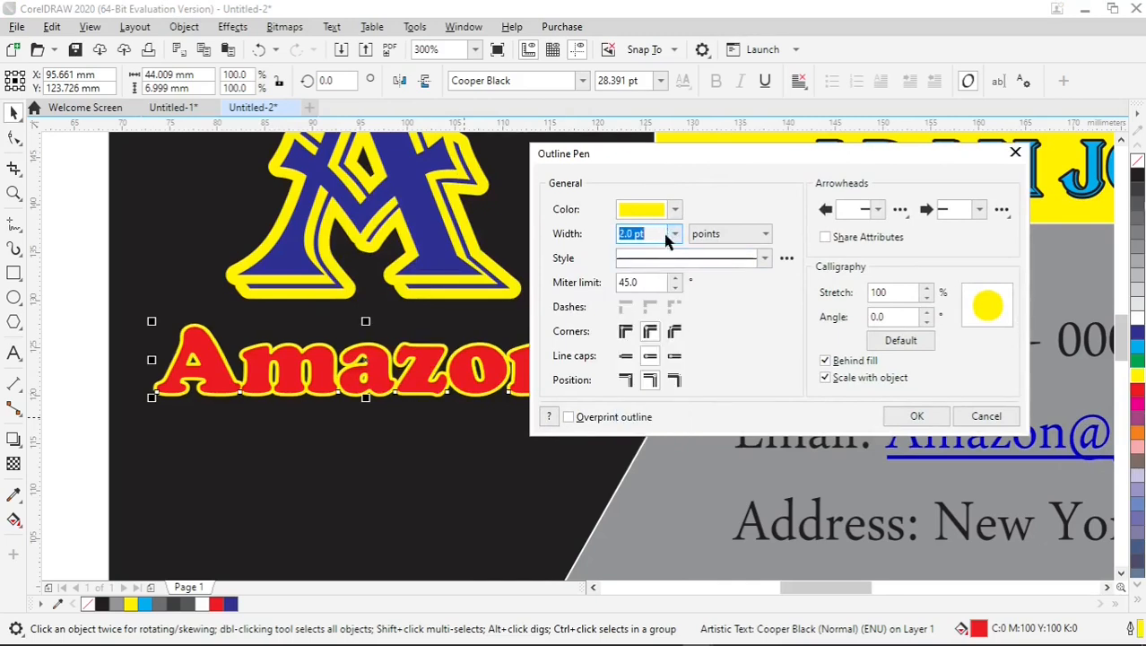
pyautogui.click(673, 234)
pyautogui.click(642, 341)
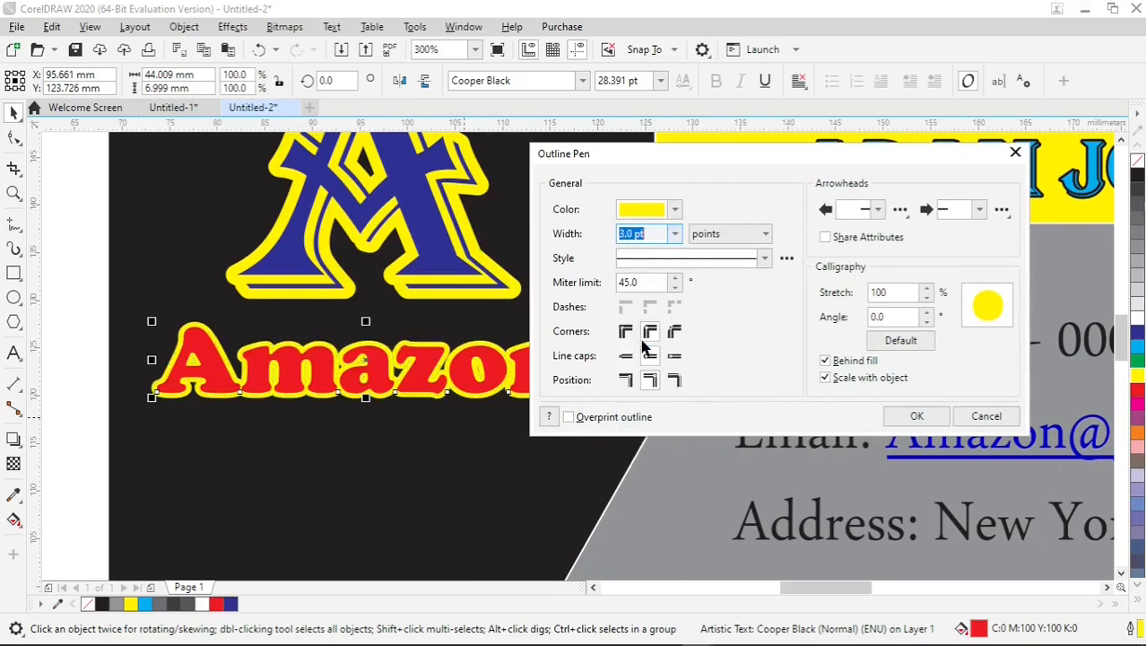
pyautogui.click(914, 418)
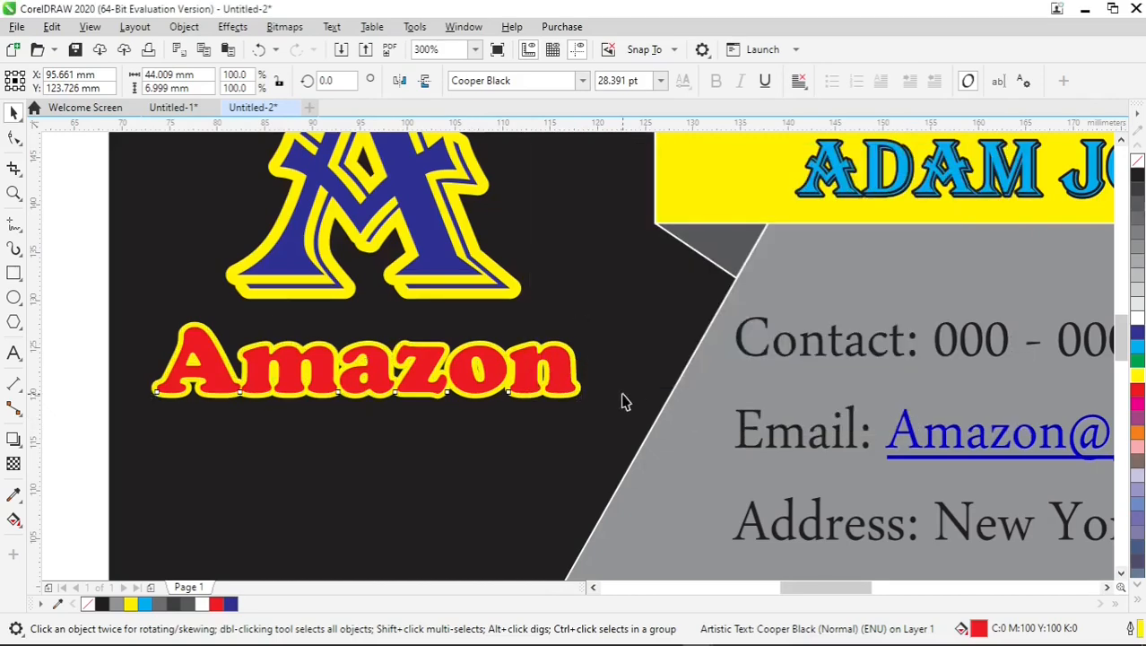
# Move the "Amazon" text about 3 mm straight down, away from the large "A".
pyautogui.press('F4')
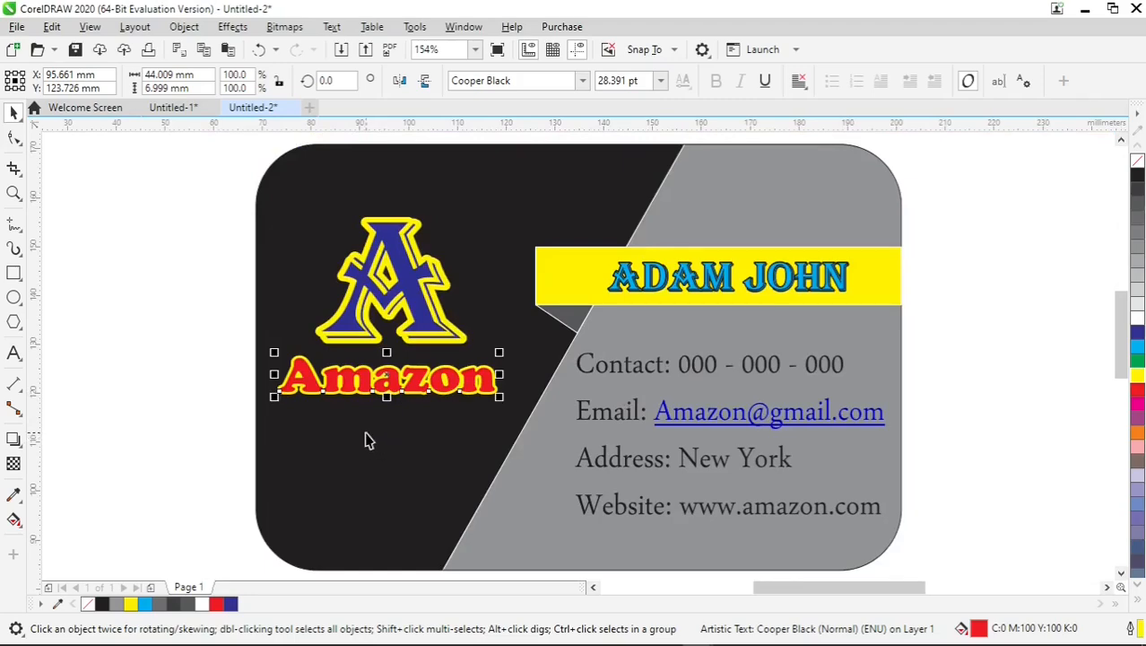
pyautogui.scroll(2, 391, 431)
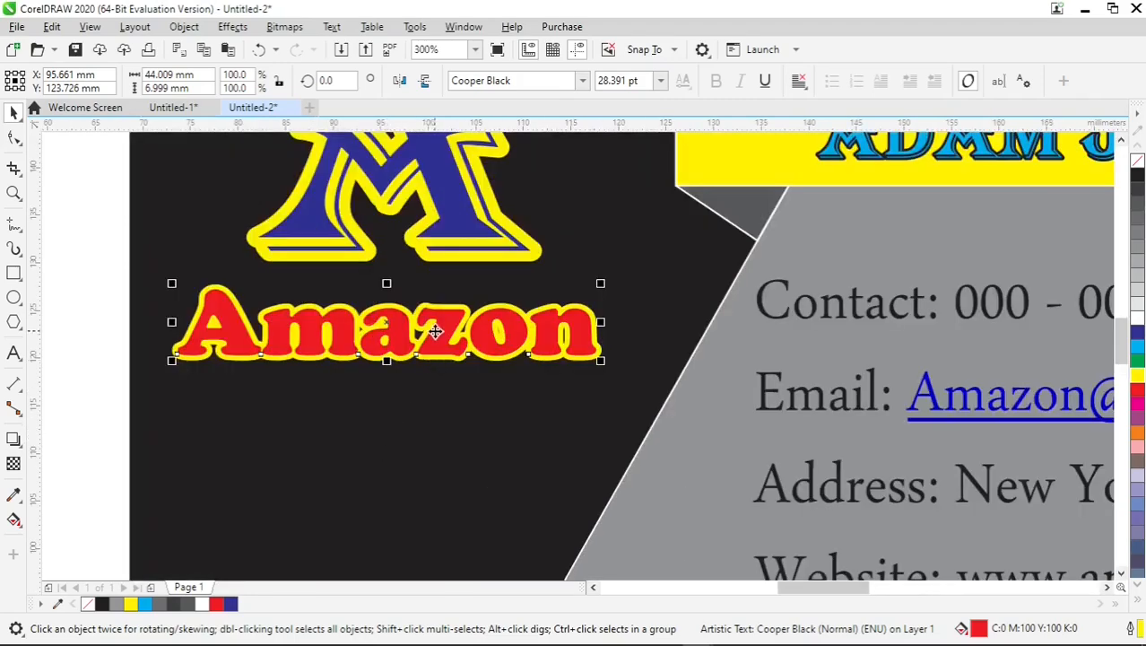
pyautogui.moveTo(439, 328); pyautogui.dragTo(444, 357)
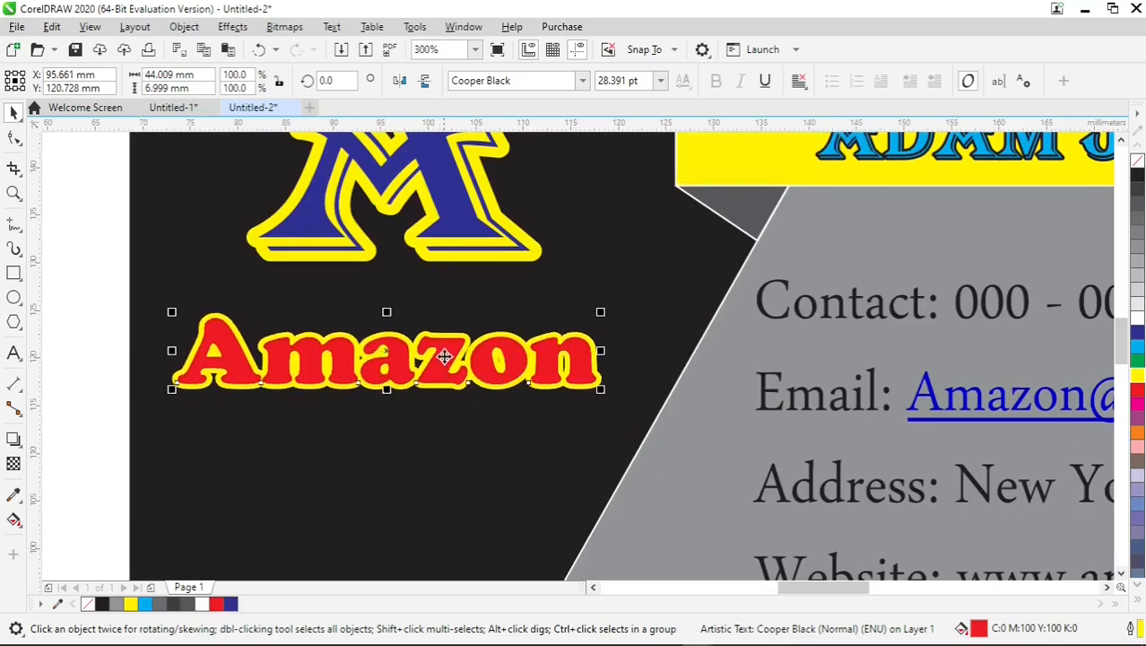
pyautogui.click(70, 320)
# Draw a thin bar about 45 mm wide and 1.9 mm high beneath "Amazon", filled red with a yellow outline.
pyautogui.click(13, 273)
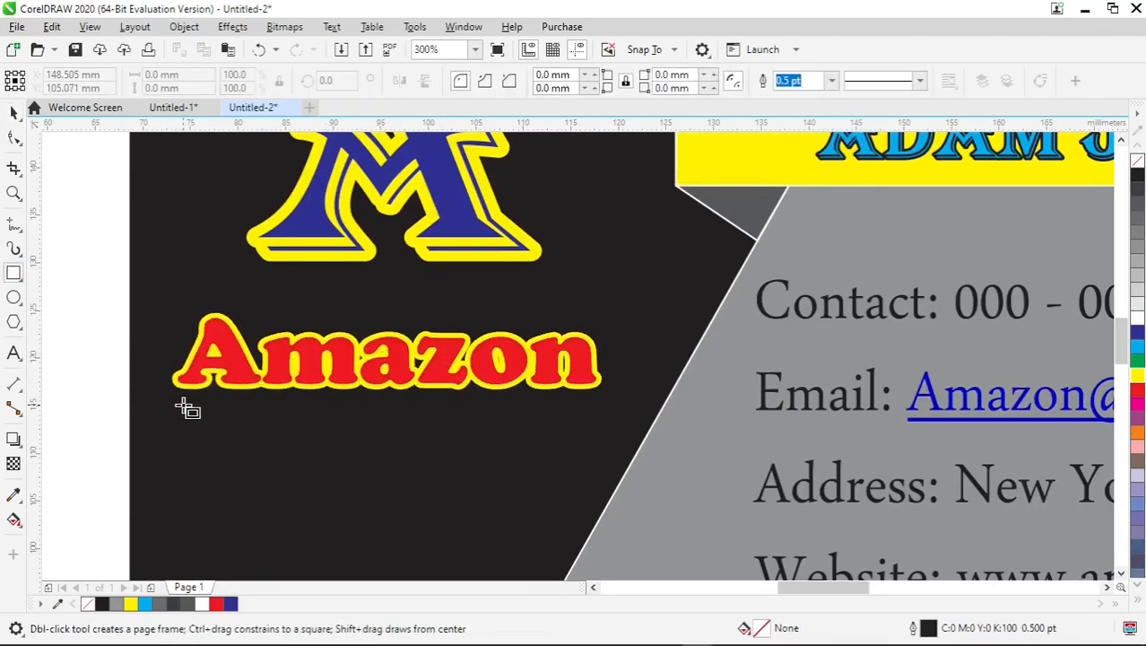
pyautogui.moveTo(182, 407); pyautogui.dragTo(597, 423)
pyautogui.moveTo(177, 414); pyautogui.dragTo(163, 413)
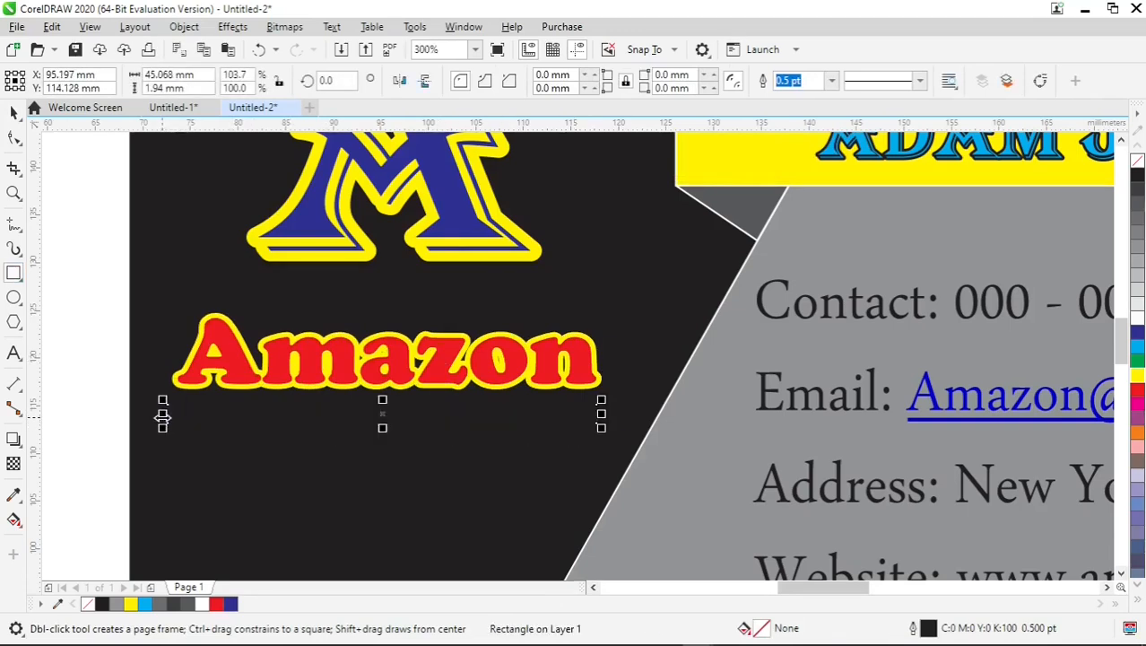
pyautogui.click(1137, 388)
pyautogui.rightClick(1138, 375)
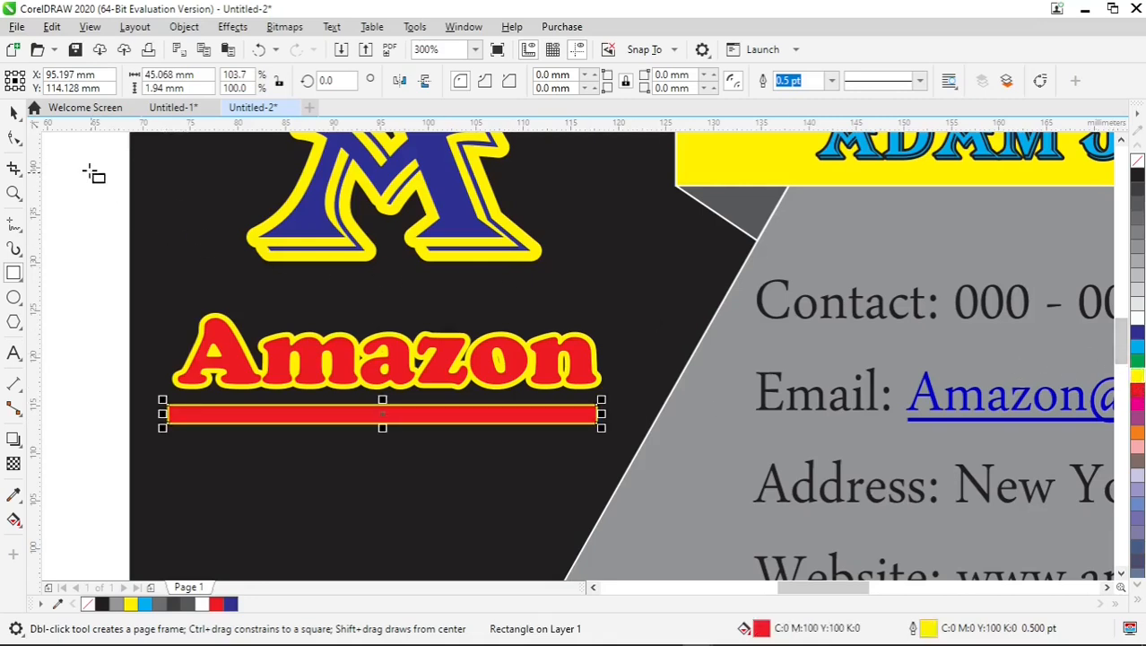
# Round all corners of the red bar beneath "Amazon" to 0.97 mm so its ends are semicircular.
pyautogui.click(10, 114)
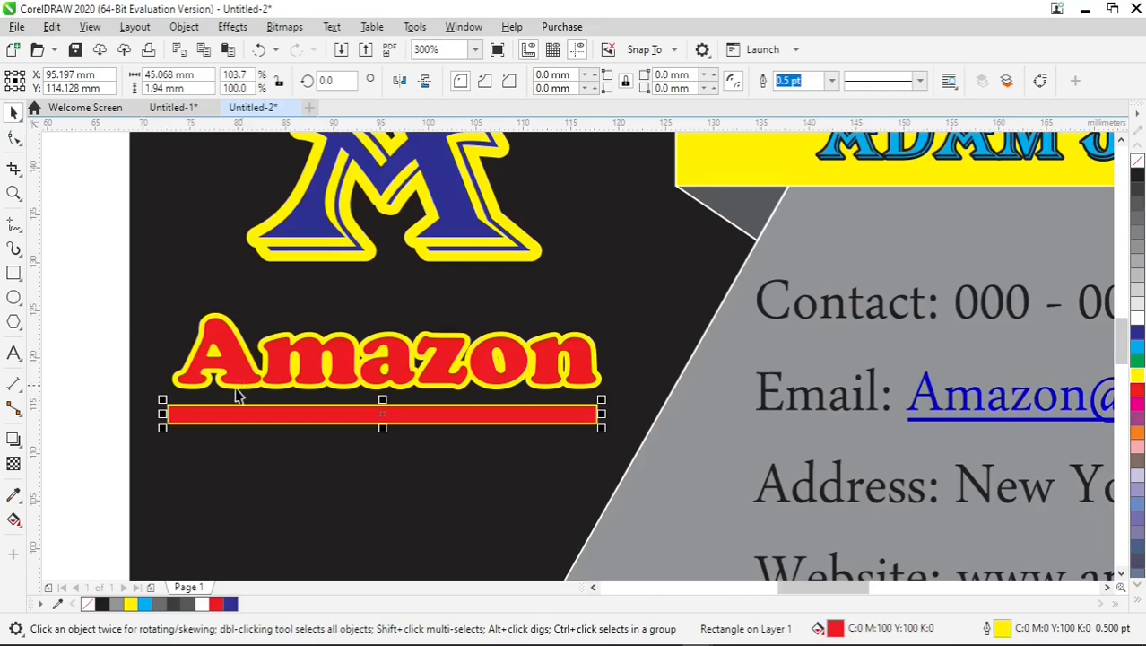
pyautogui.click(14, 139)
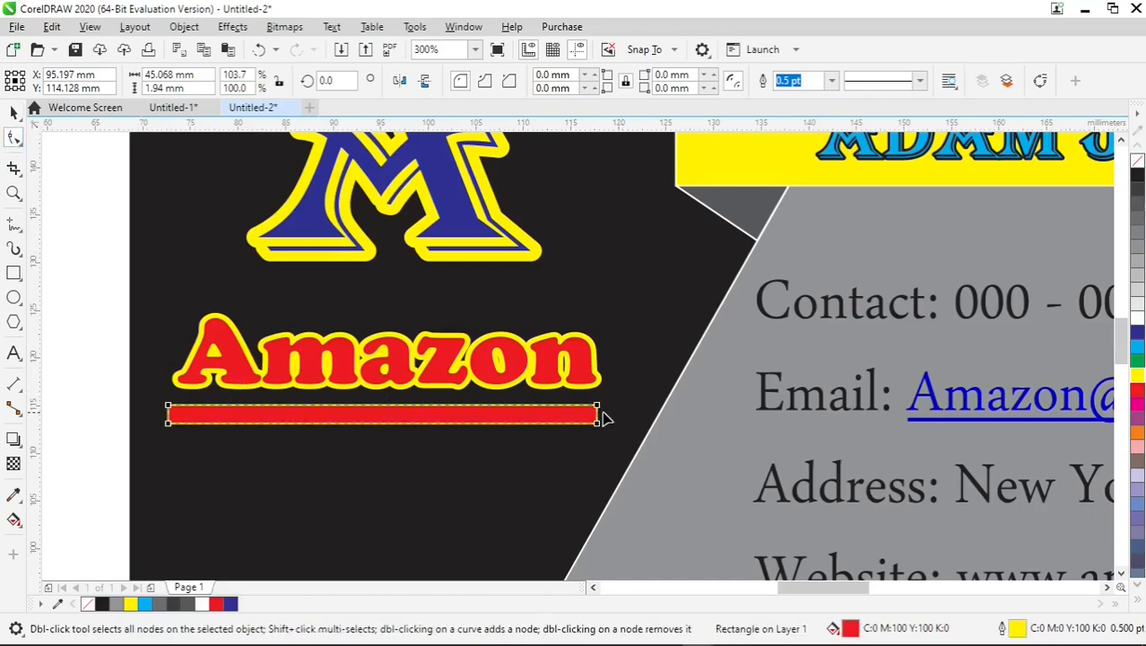
pyautogui.scroll(3, 604, 418)
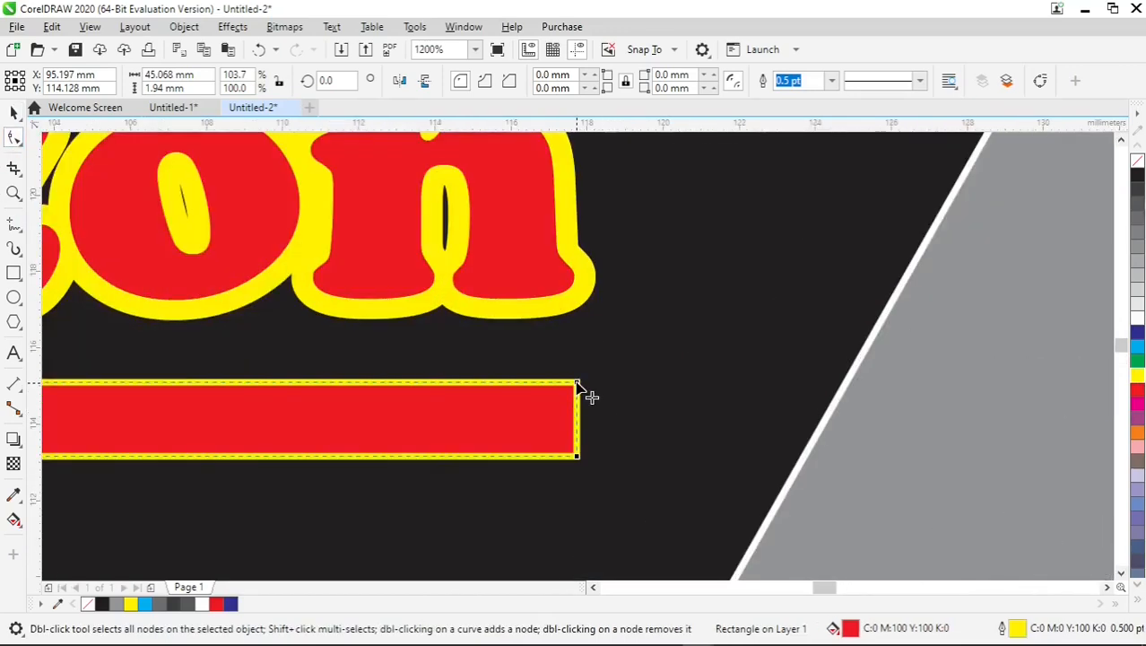
pyautogui.moveTo(578, 385); pyautogui.dragTo(542, 388)
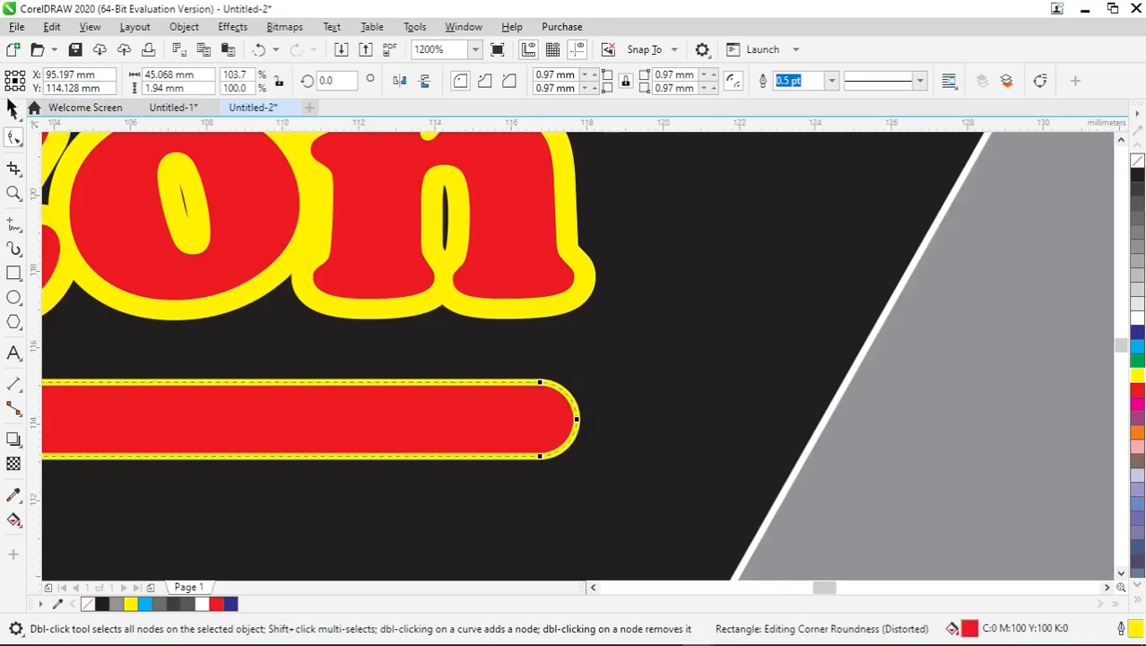
pyautogui.click(11, 108)
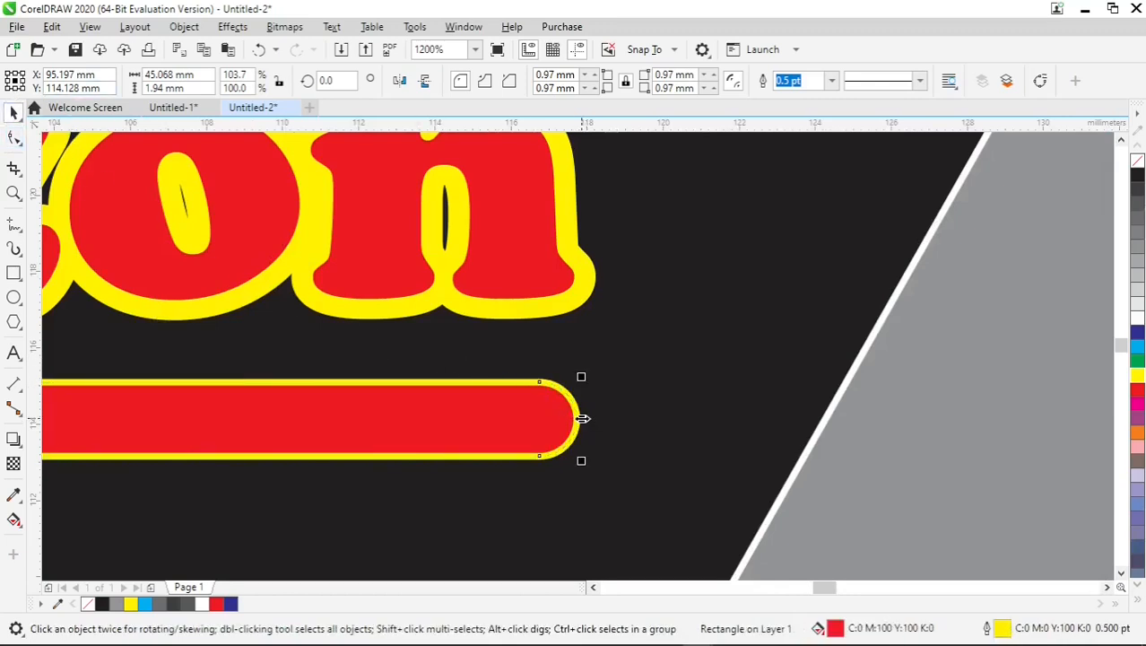
pyautogui.press('F4')
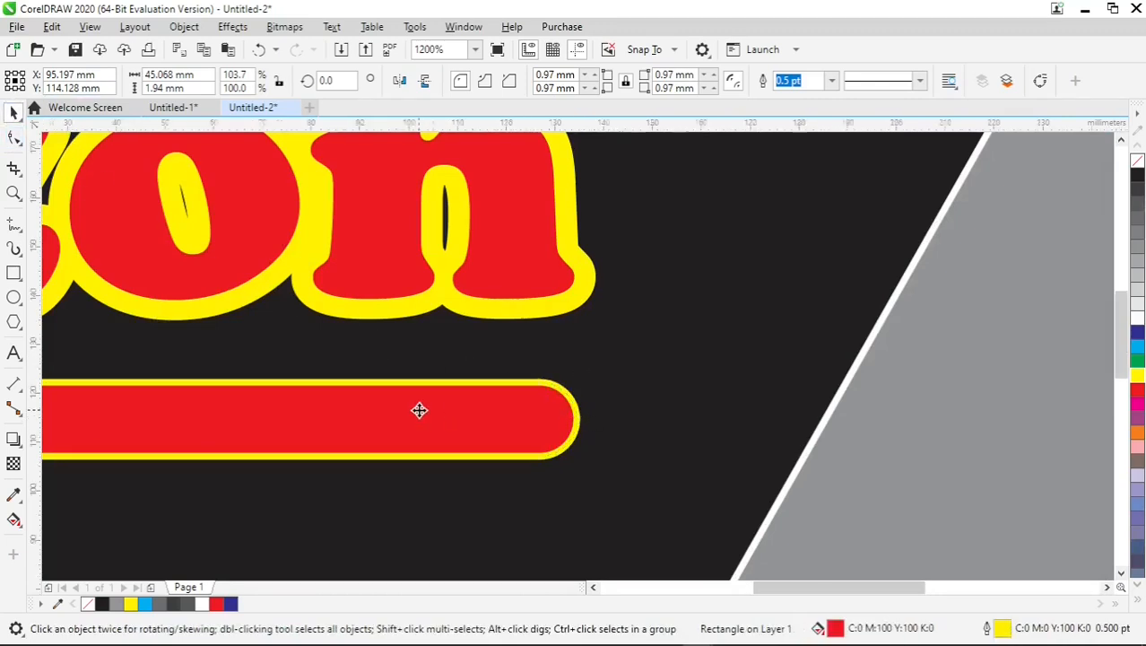
pyautogui.click(189, 349)
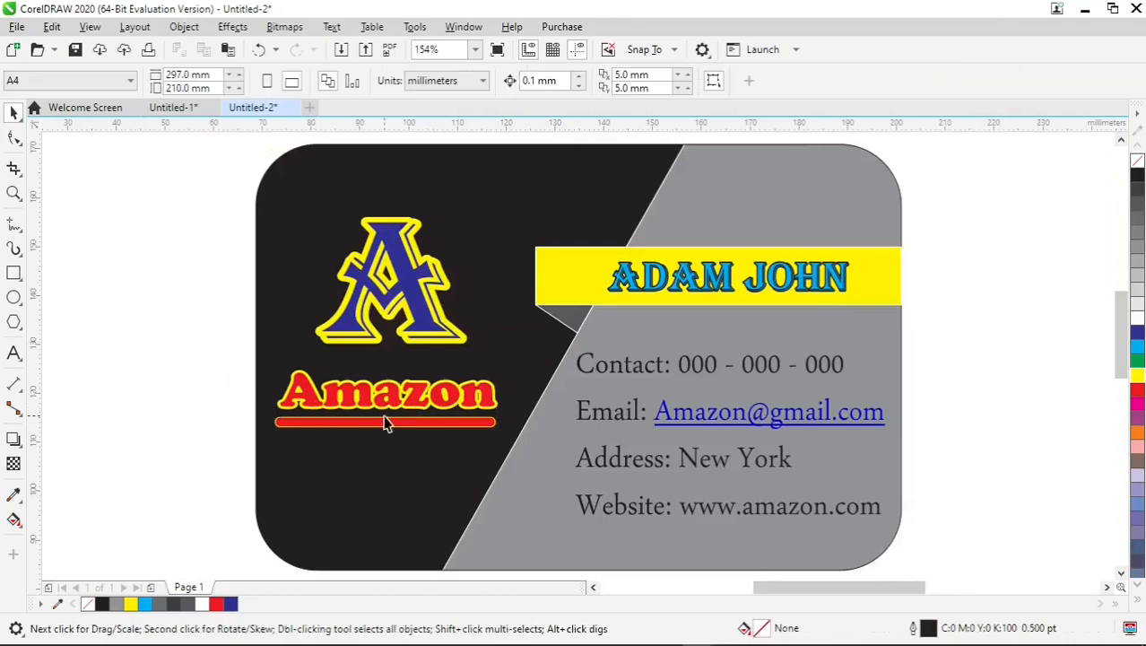
# Give the red bar a 3.0 pt outline with round line caps, placed behind the fill and scaling with the object.
pyautogui.scroll(2, 384, 423)
pyautogui.click(387, 430)
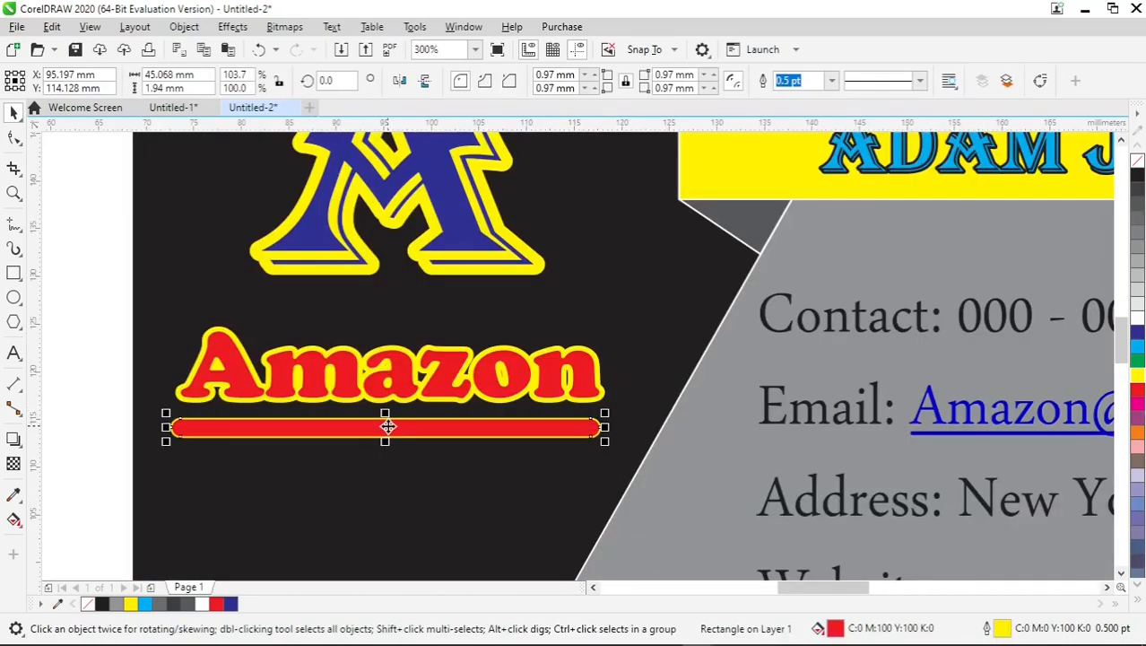
pyautogui.press('F12')
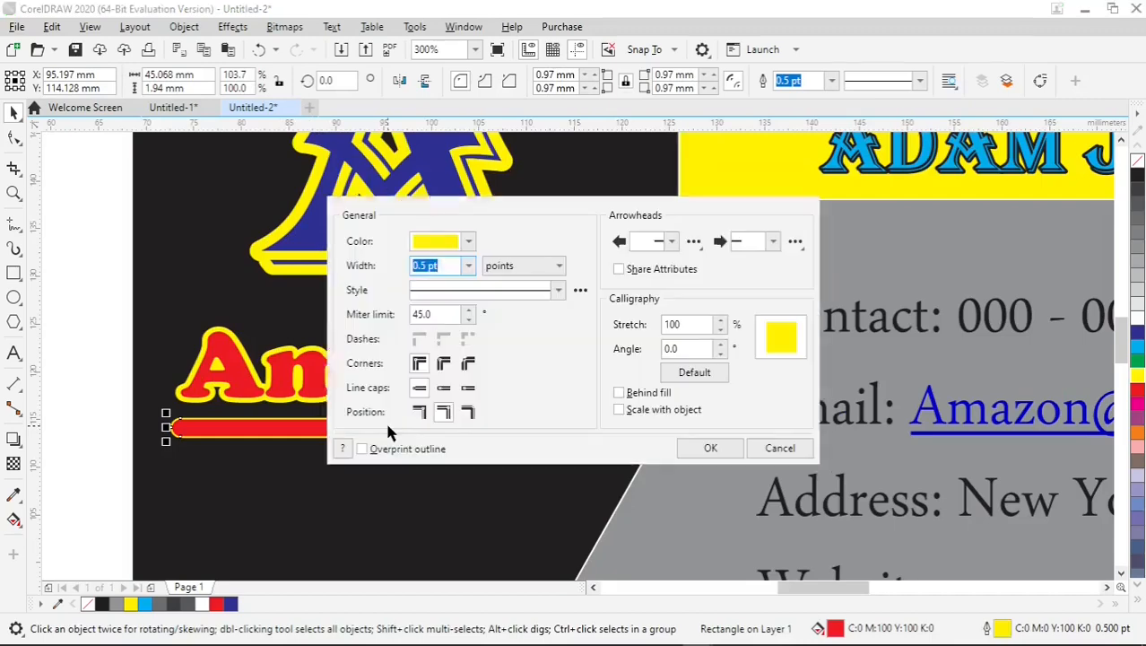
pyautogui.click(618, 393)
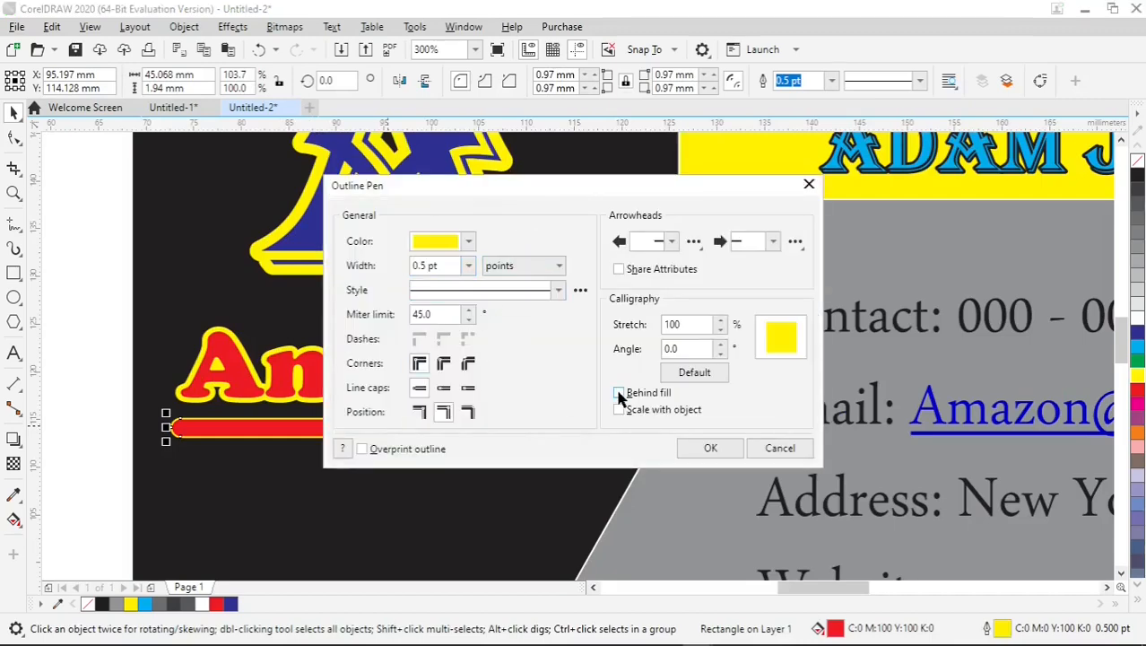
pyautogui.click(618, 409)
pyautogui.moveTo(567, 191); pyautogui.dragTo(787, 179)
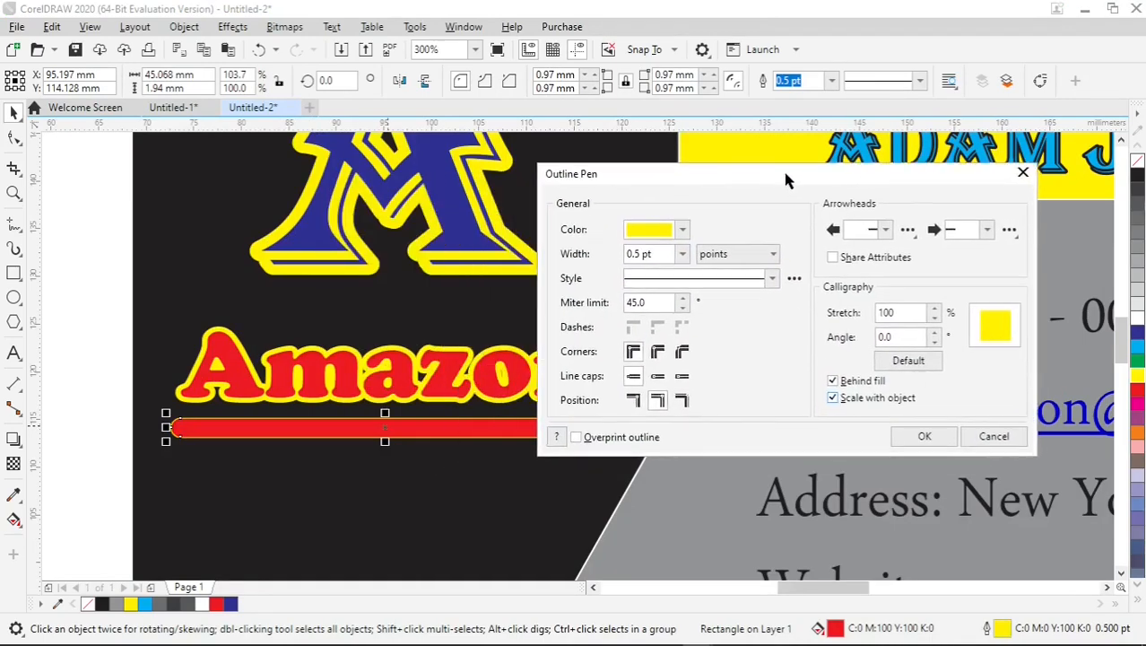
pyautogui.click(664, 377)
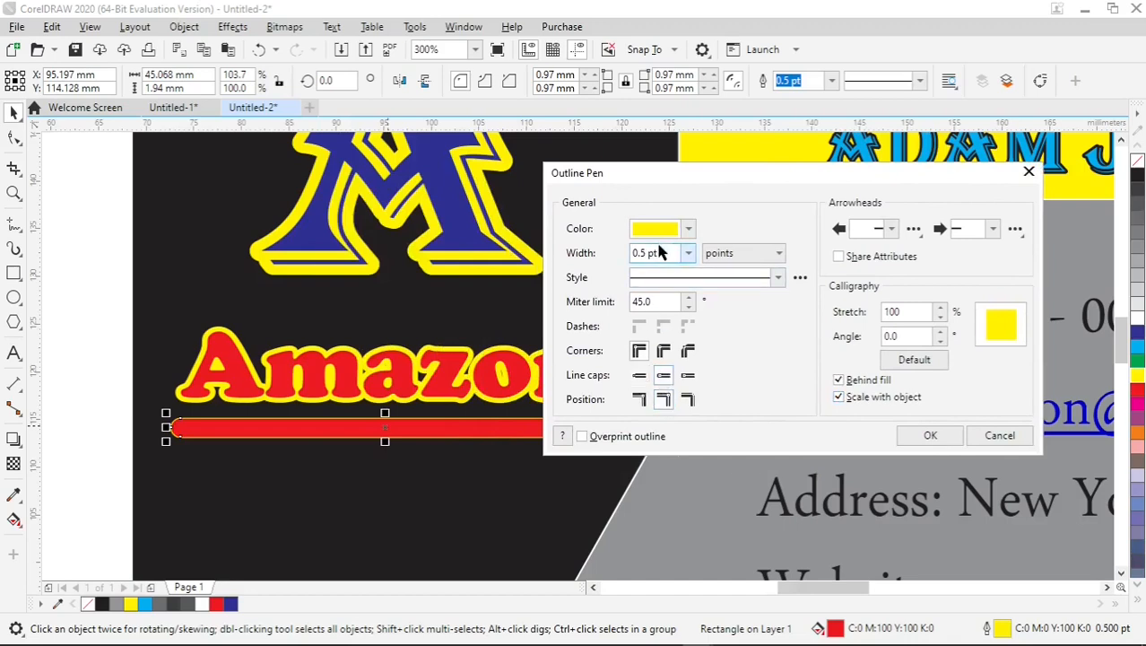
pyautogui.click(687, 254)
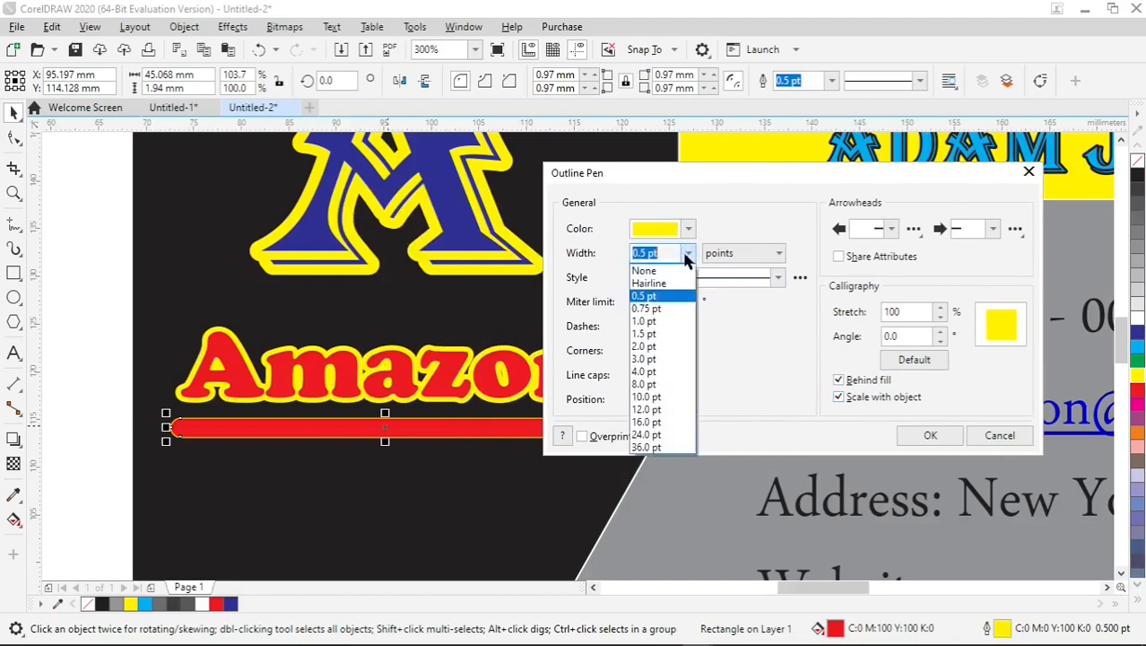
pyautogui.click(669, 360)
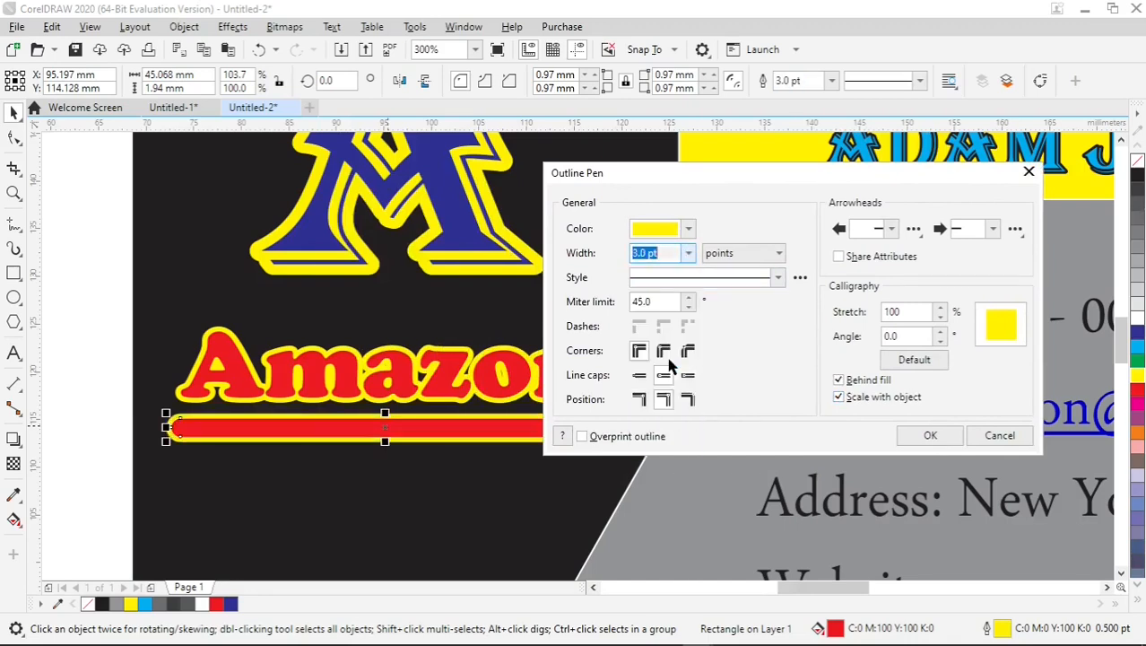
pyautogui.click(930, 435)
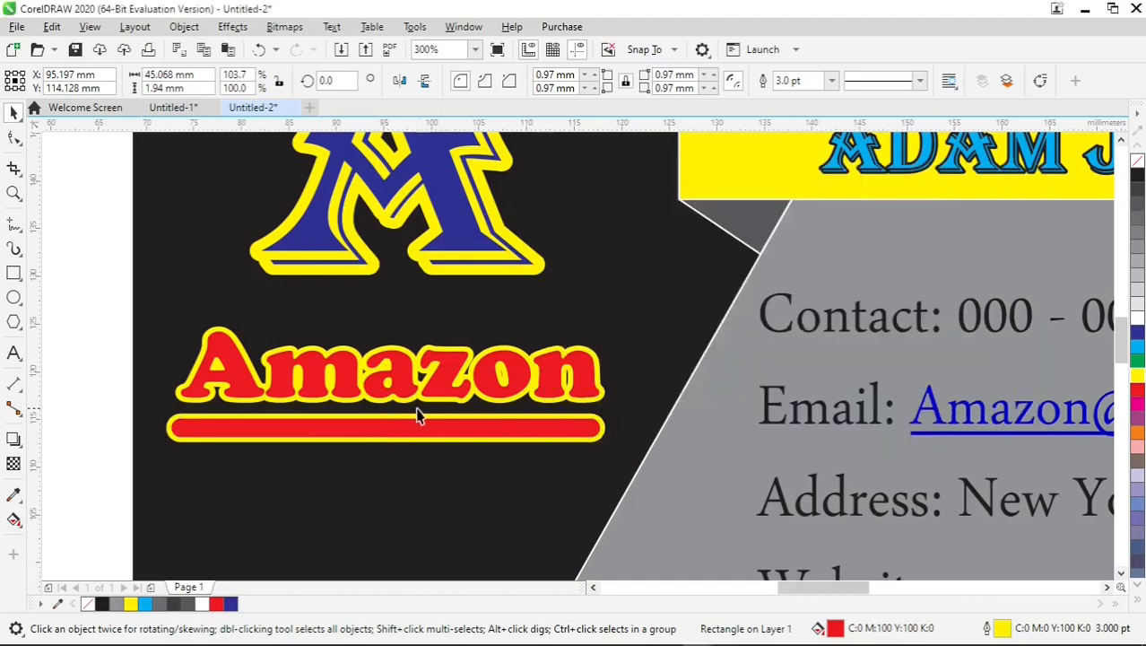
# Draw a straight horizontal line about 42 mm long through the middle of the red bar and colour it yellow.
pyautogui.click(16, 228)
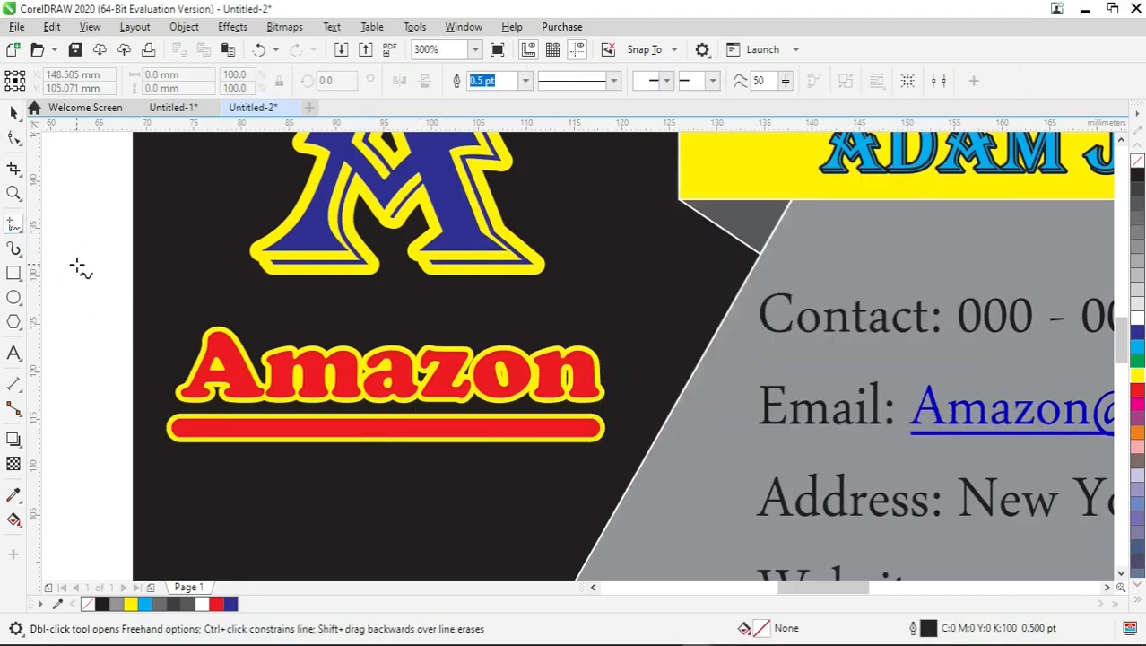
pyautogui.click(185, 429)
pyautogui.click(588, 428)
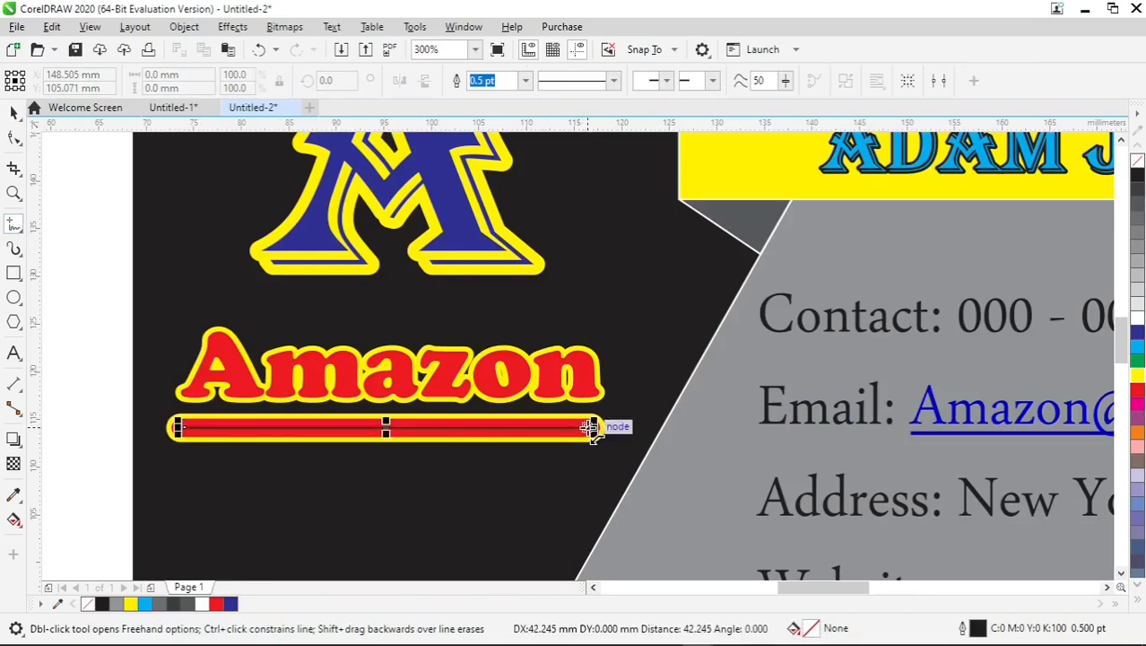
pyautogui.click(13, 114)
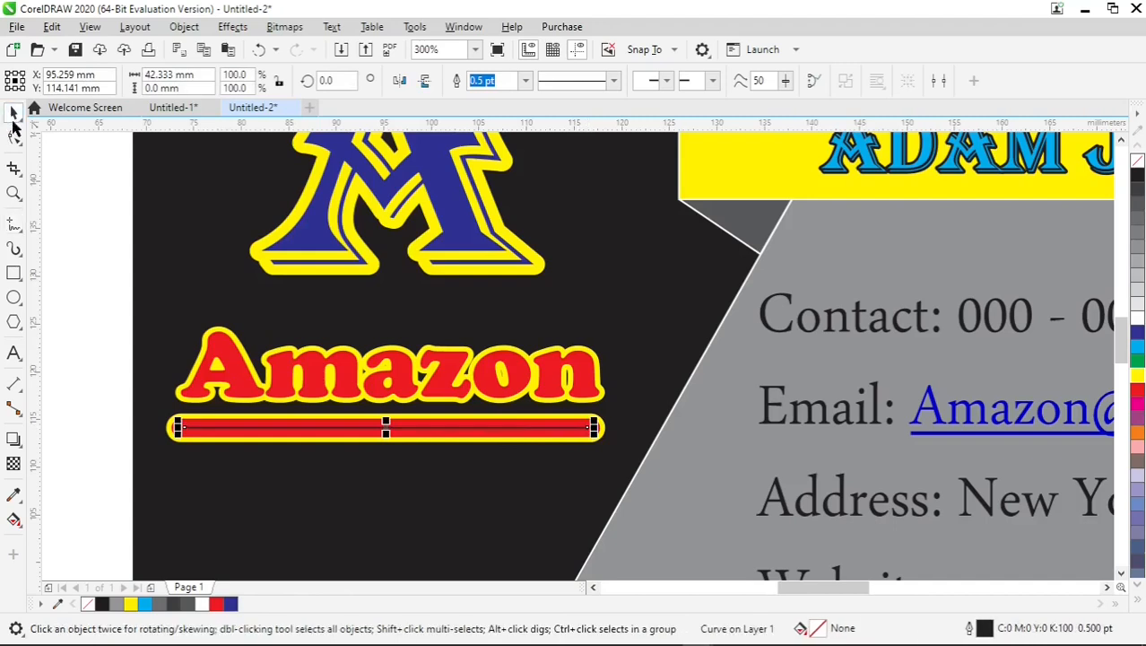
pyautogui.click(1138, 390)
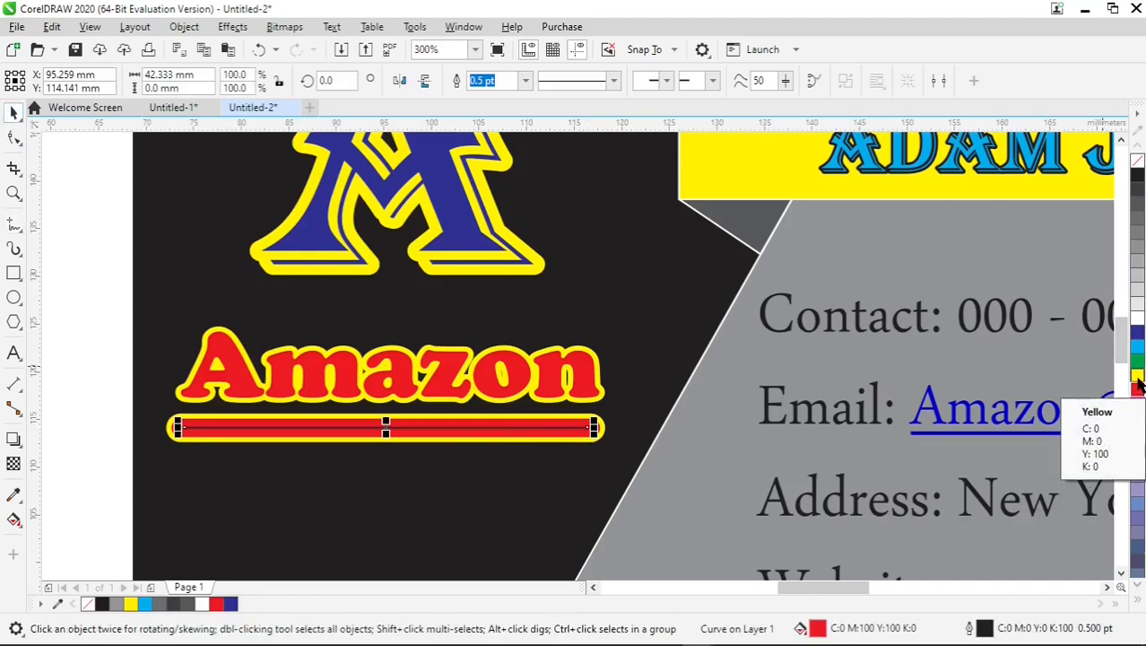
pyautogui.rightClick(1138, 377)
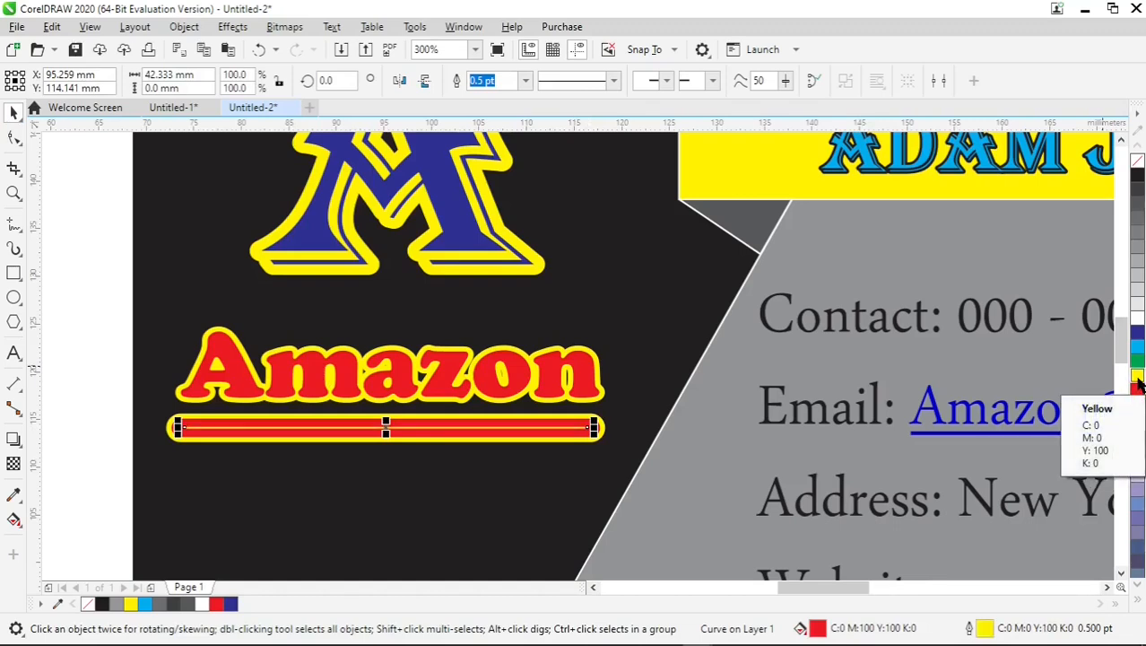
pyautogui.click(102, 321)
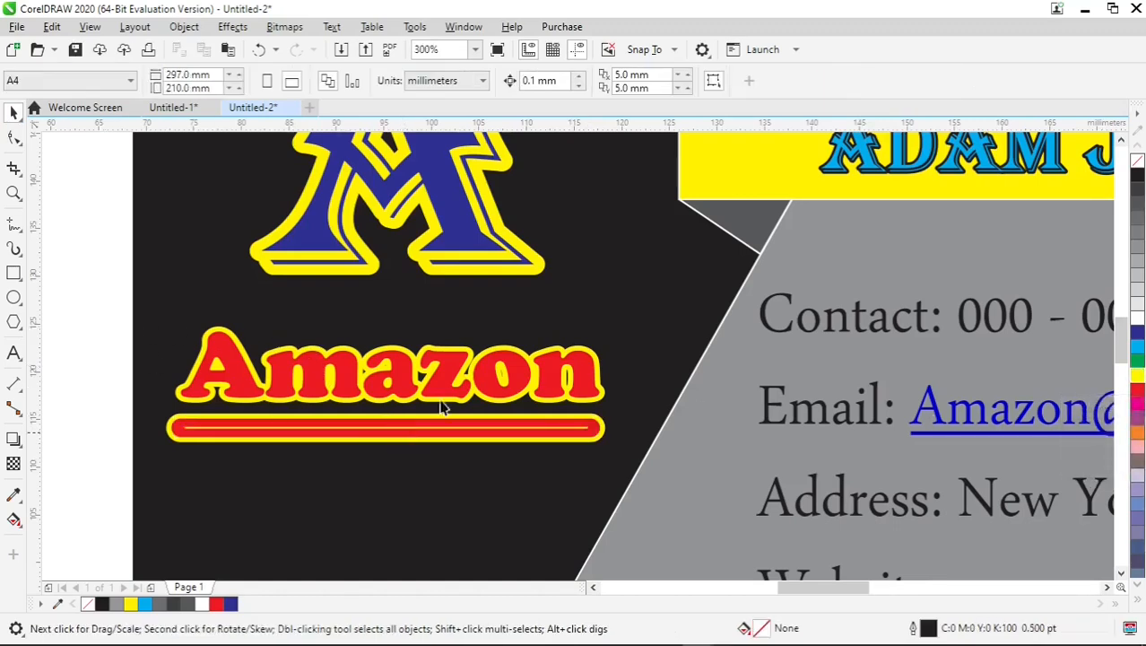
# Add a black drop shadow to the large "A", offset about 4.9 mm downward, with an opacity of 98.
pyautogui.click(14, 440)
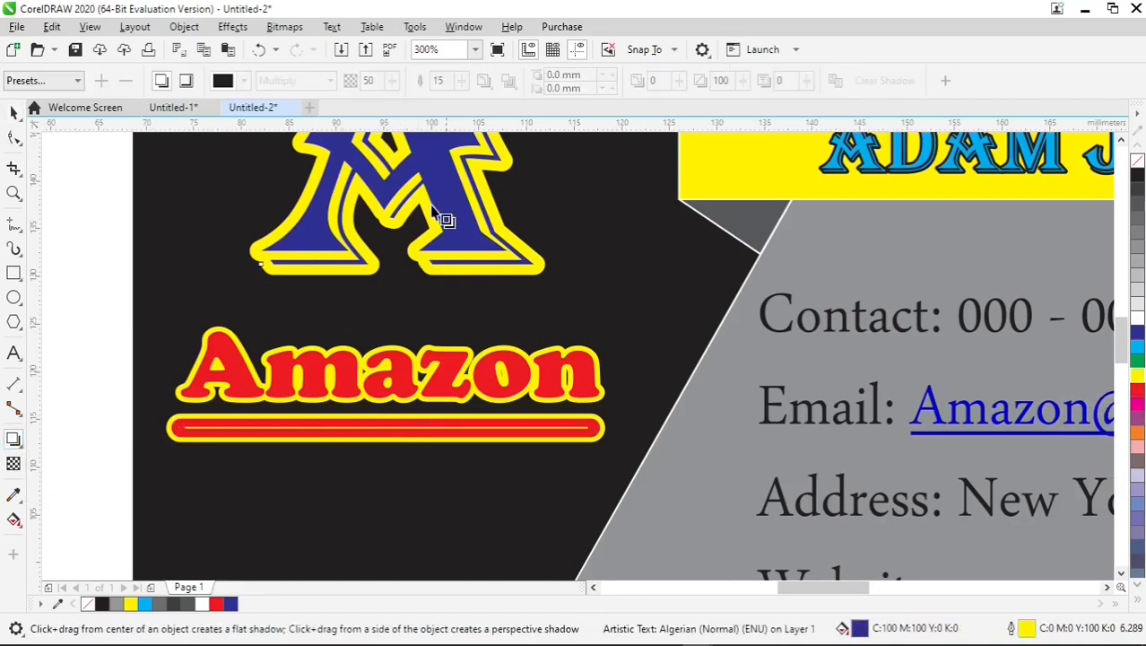
pyautogui.moveTo(396, 154); pyautogui.dragTo(394, 320)
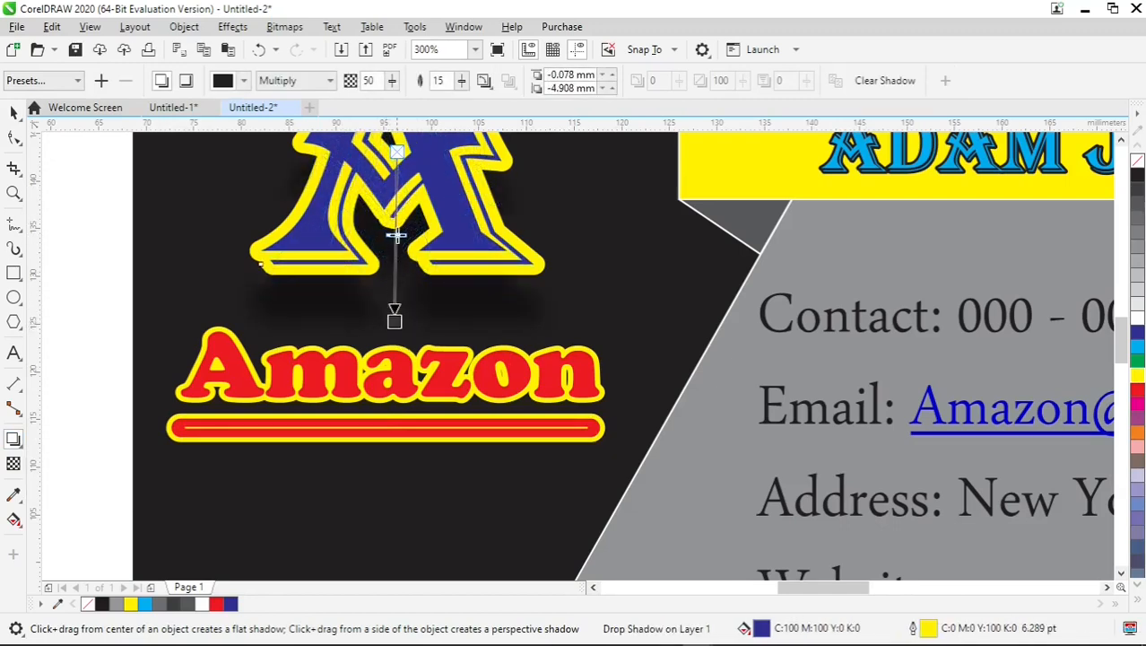
pyautogui.moveTo(397, 240); pyautogui.dragTo(395, 316)
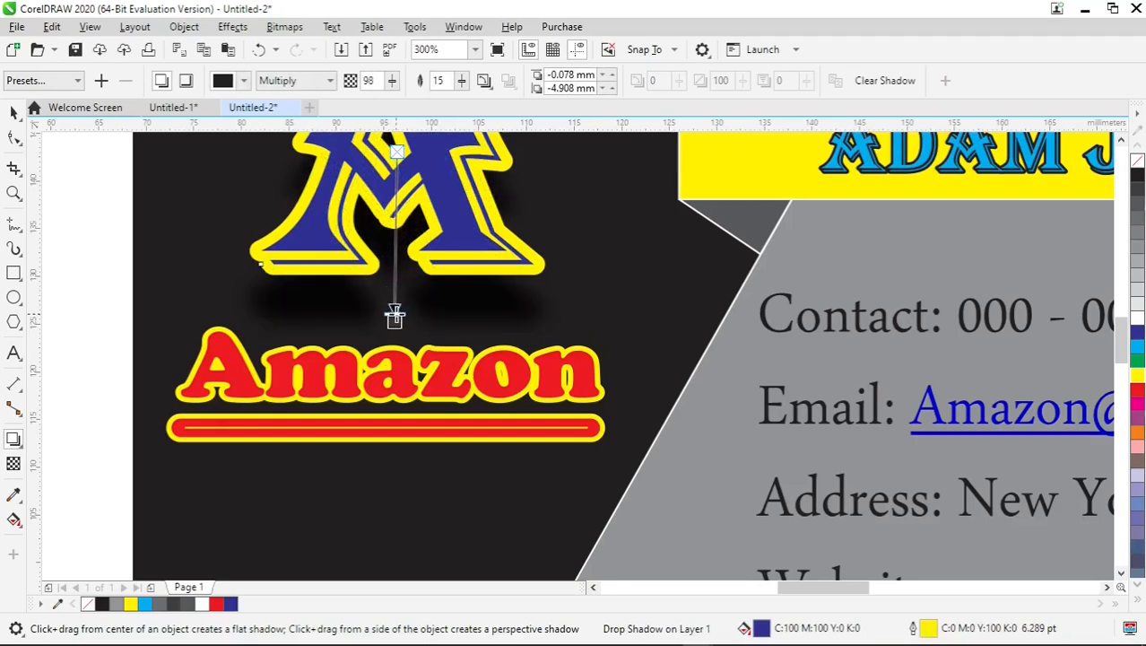
pyautogui.click(12, 115)
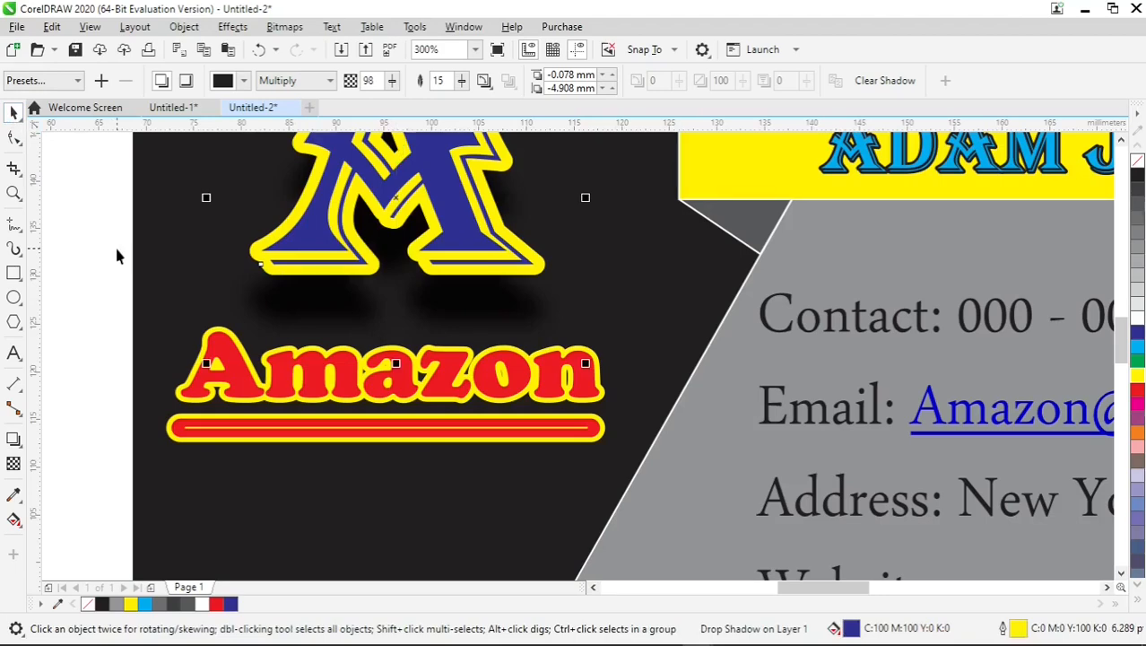
pyautogui.press('F4')
pyautogui.click(189, 290)
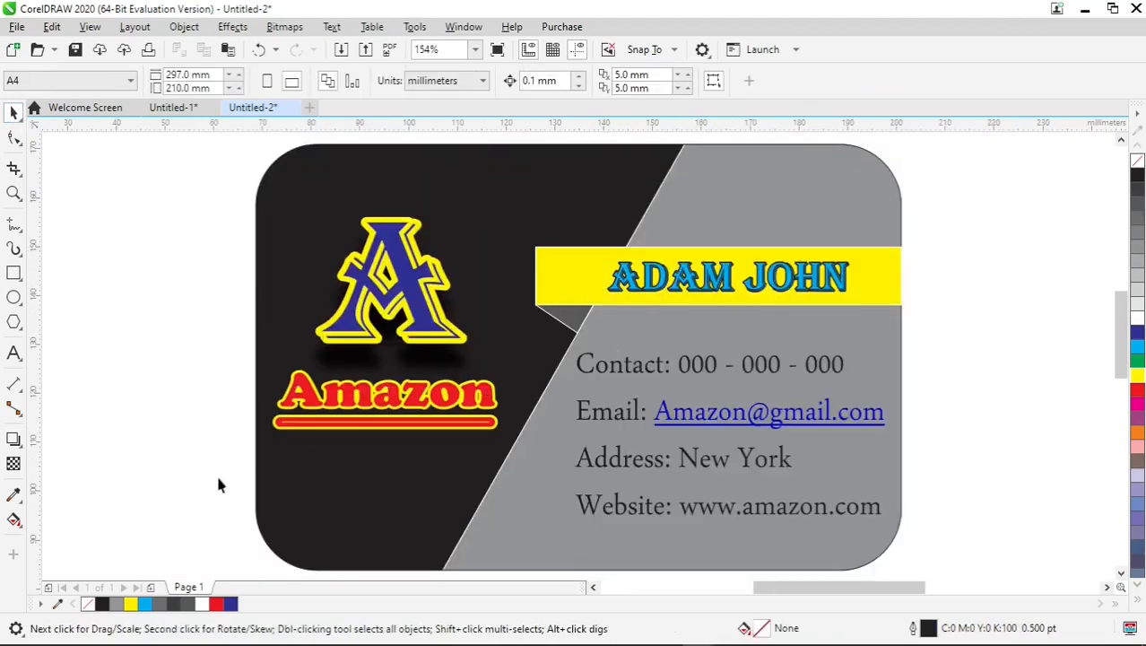
pyautogui.click(13, 522)
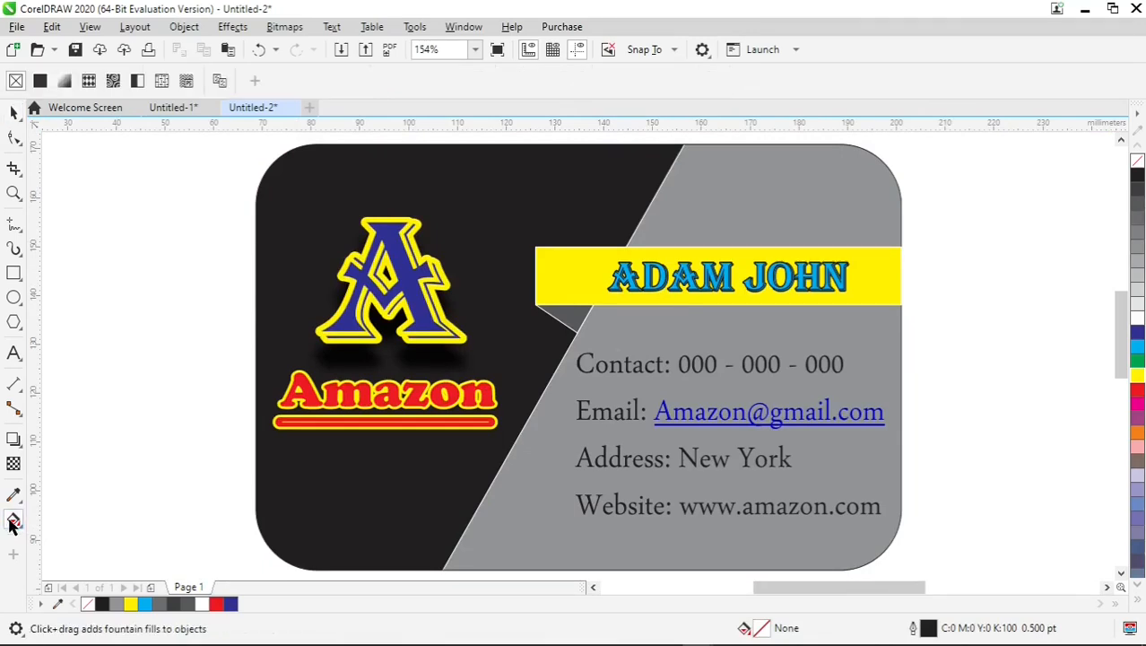
pyautogui.click(14, 112)
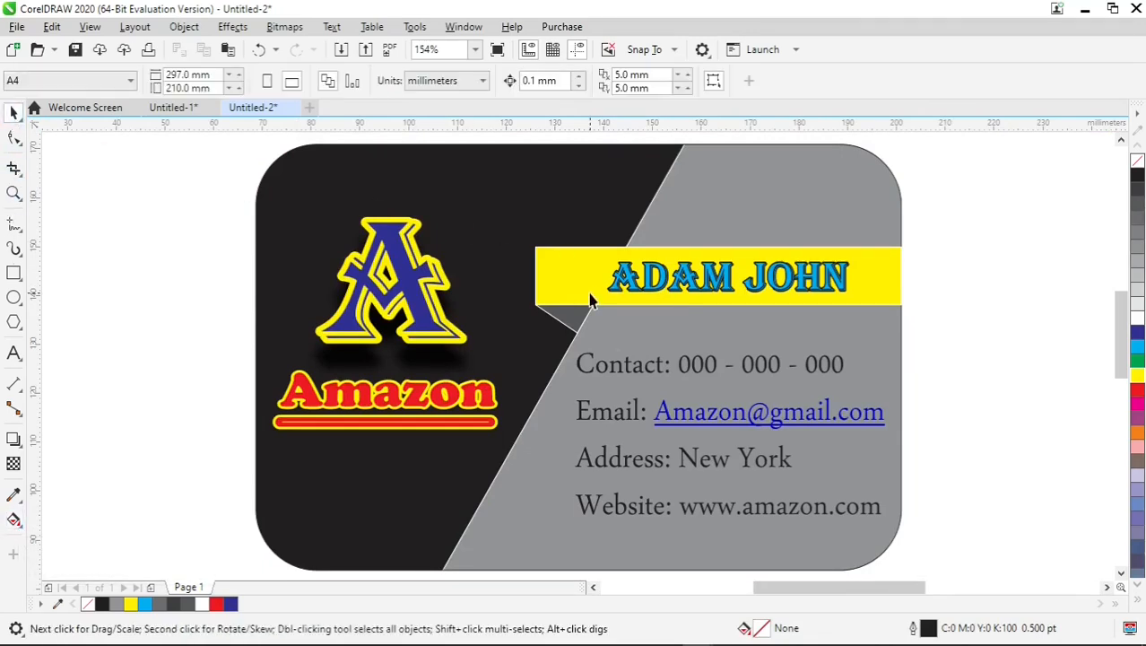
# Ungroup the yellow name ribbon from its dark grey folded corner.
pyautogui.click(590, 294)
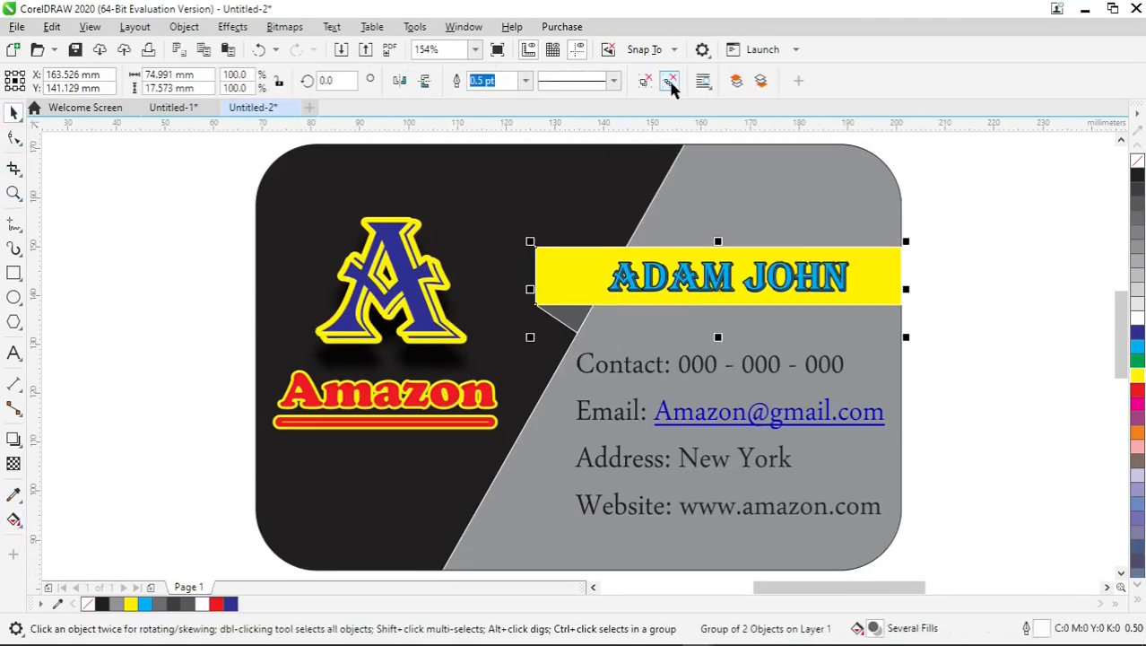
pyautogui.rightClick(584, 265)
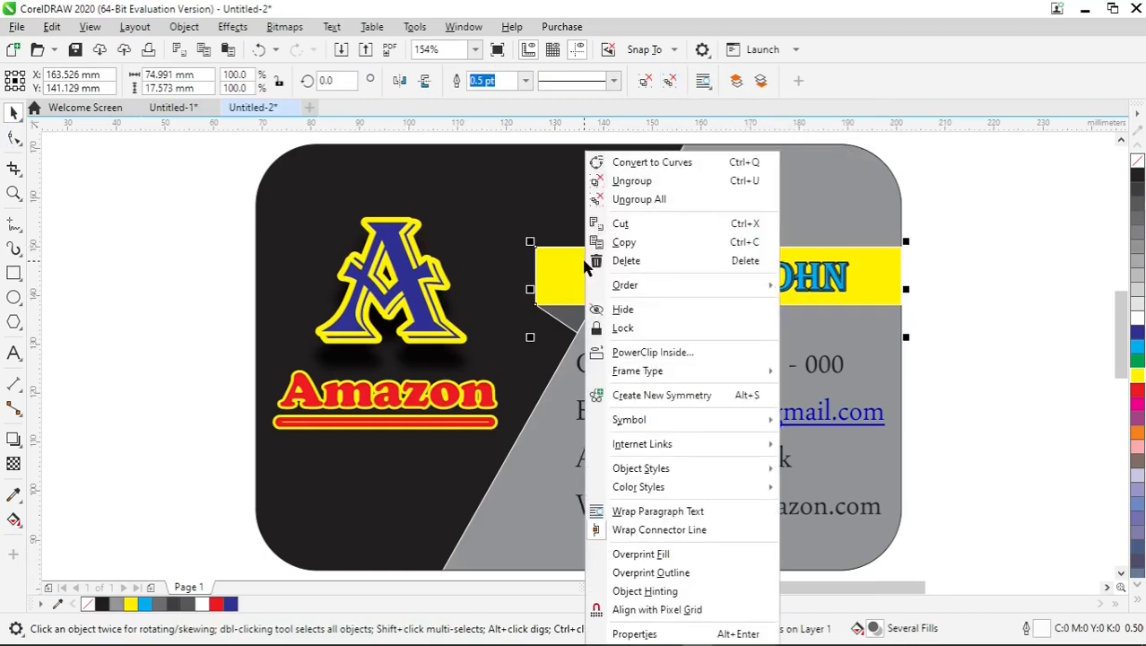
pyautogui.click(669, 182)
pyautogui.press('Escape')
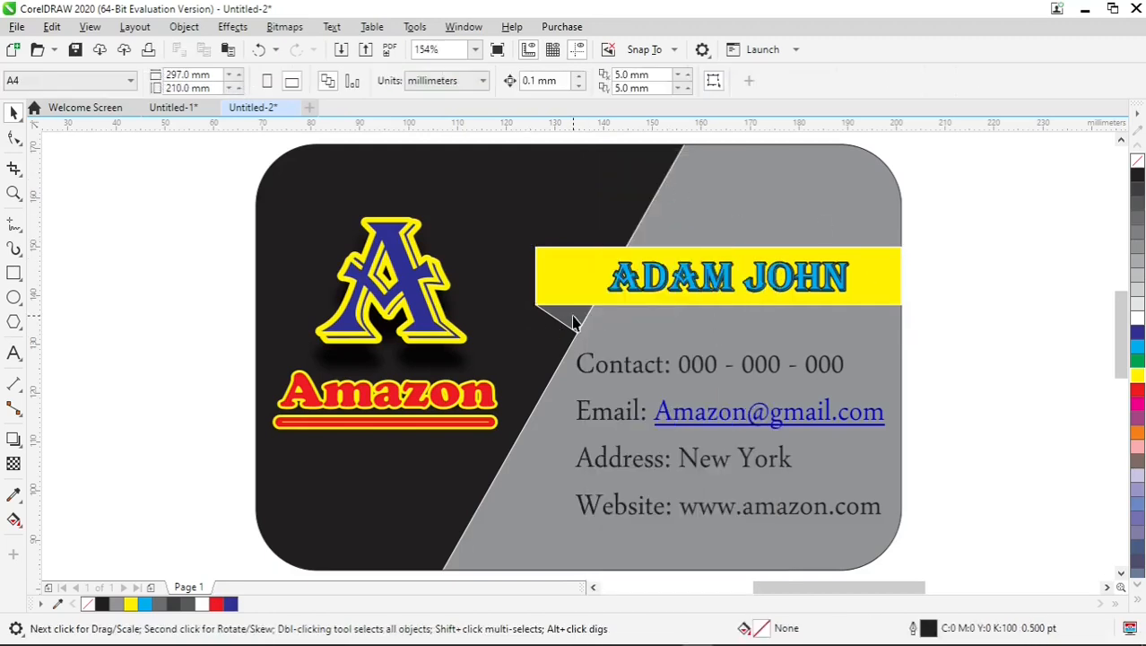
# Give the ribbon rectangle a vertical linear fountain fill from yellow at its upper edge to white at its lower edge.
pyautogui.click(568, 315)
pyautogui.click(584, 284)
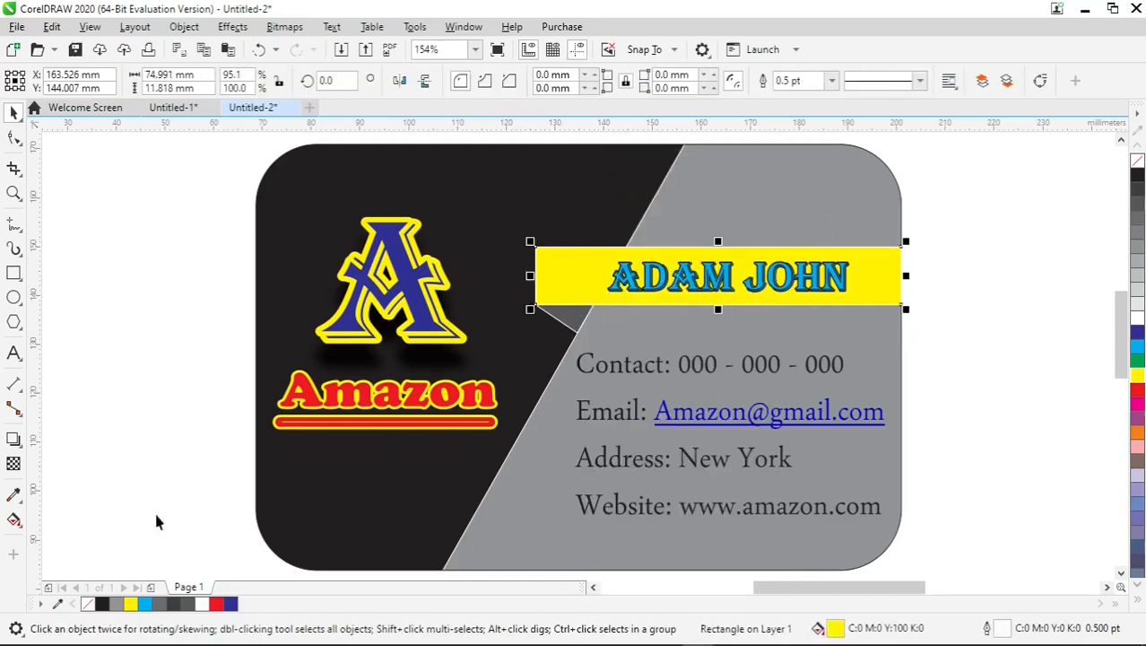
pyautogui.click(12, 521)
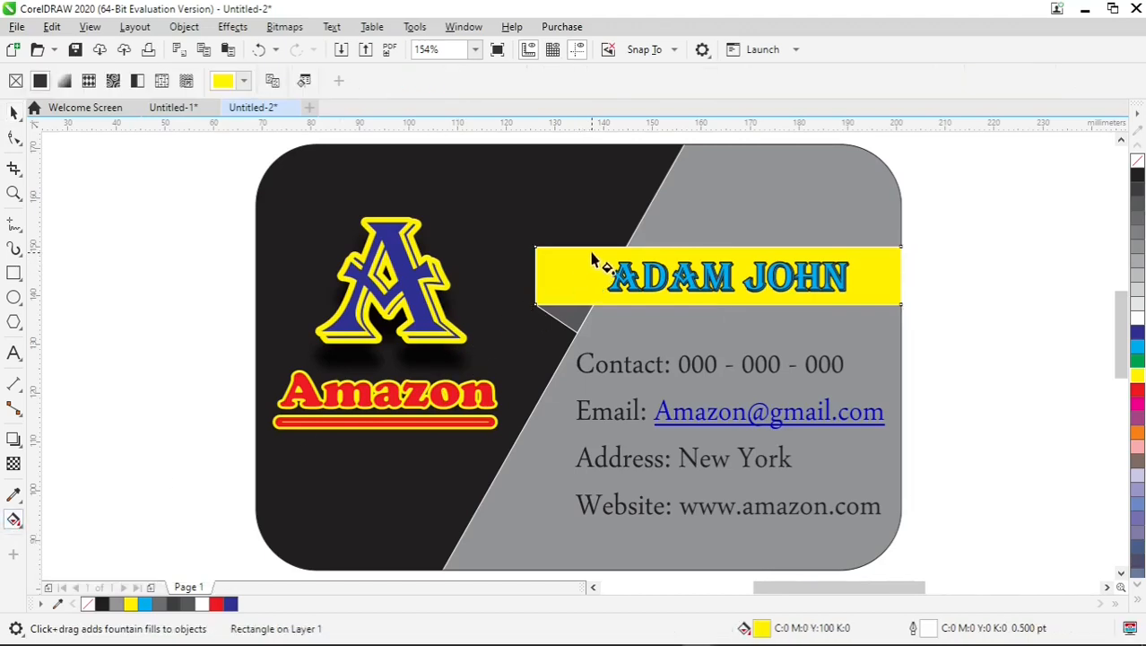
pyautogui.moveTo(590, 253); pyautogui.dragTo(592, 305)
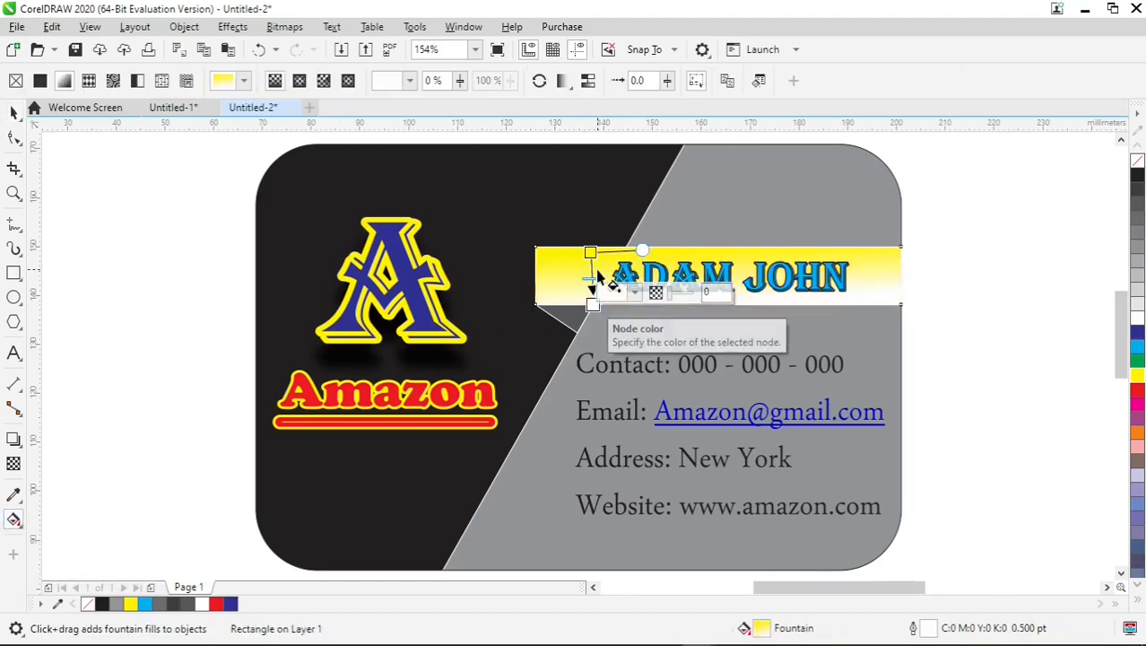
pyautogui.scroll(5, 593, 259)
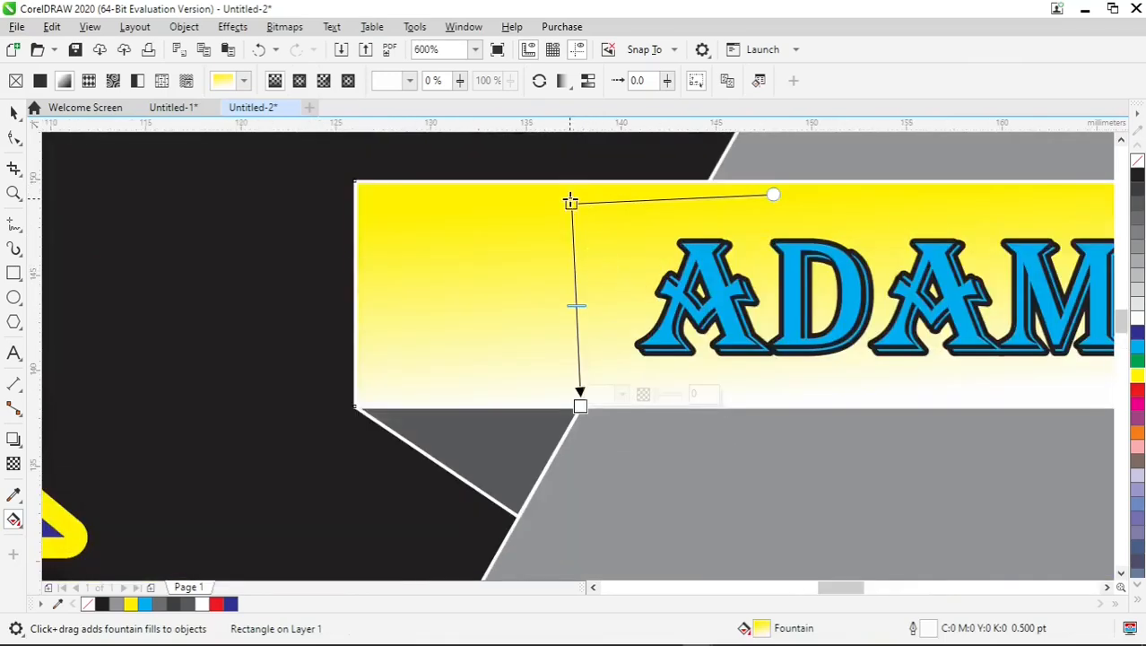
pyautogui.moveTo(571, 204); pyautogui.dragTo(582, 176)
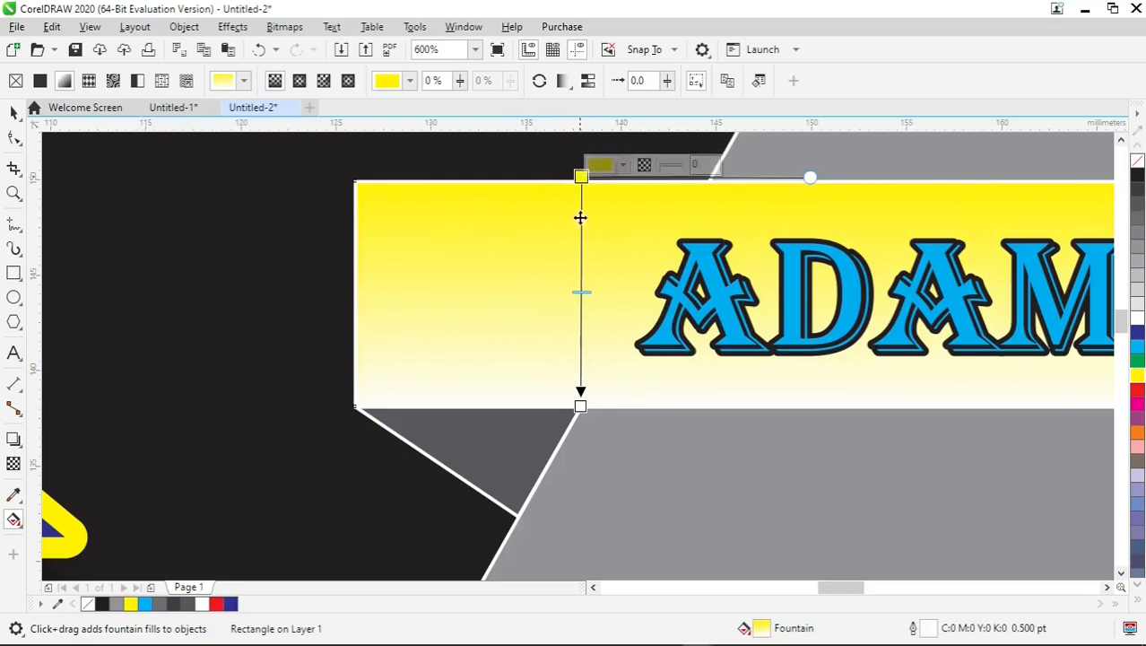
# Add a middle colour node at 50% of the ribbon's gradient and colour it yellow.
pyautogui.click(581, 283)
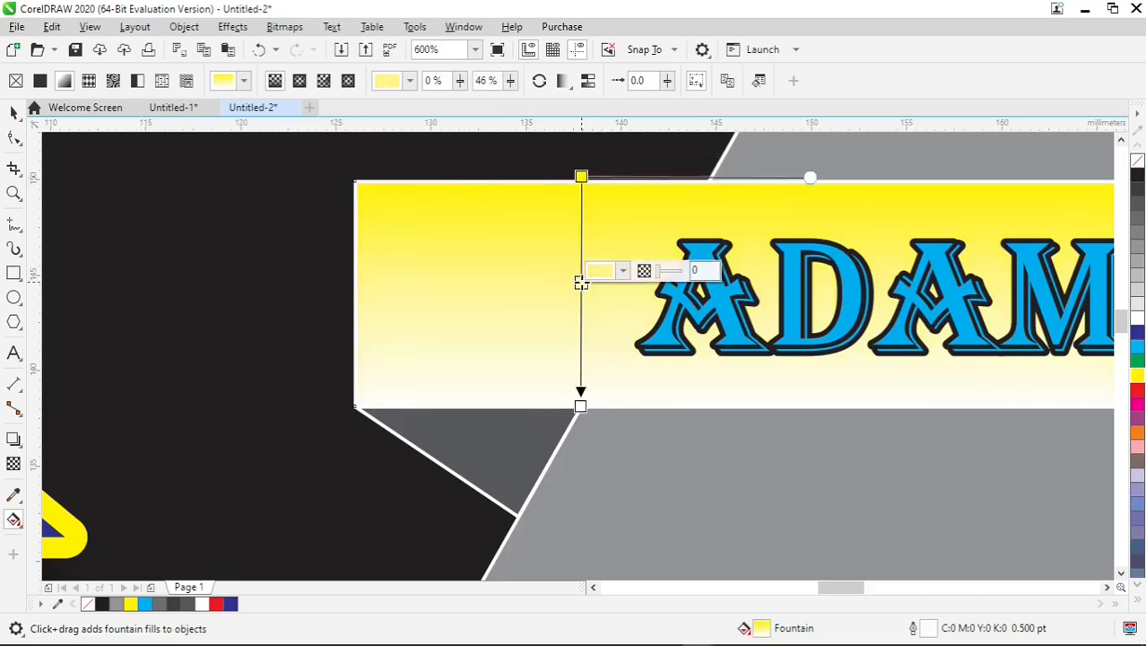
pyautogui.moveTo(581, 282); pyautogui.dragTo(581, 292)
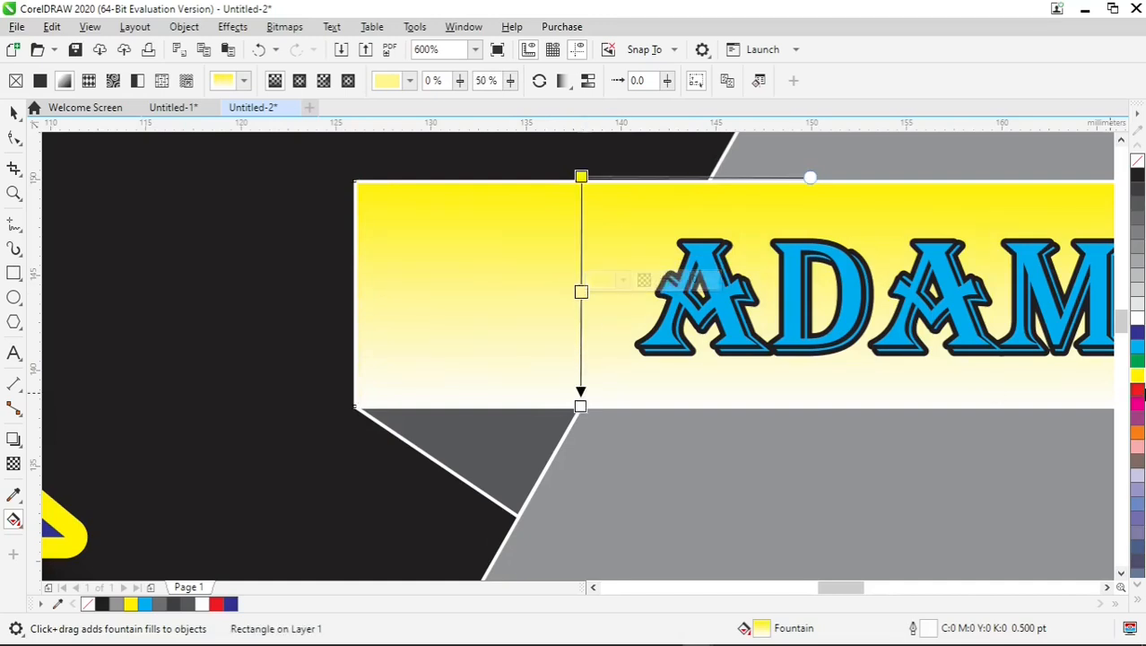
pyautogui.click(1137, 376)
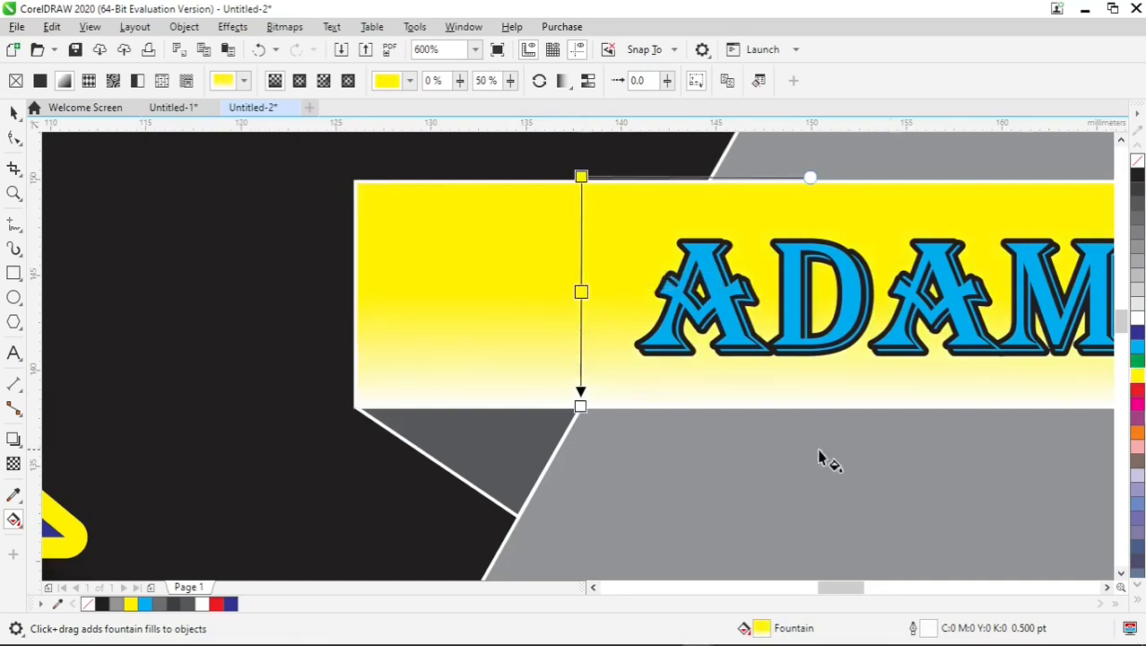
# Colour both end nodes of the ribbon's gradient orange and shift the middle yellow node to 54%.
pyautogui.click(581, 406)
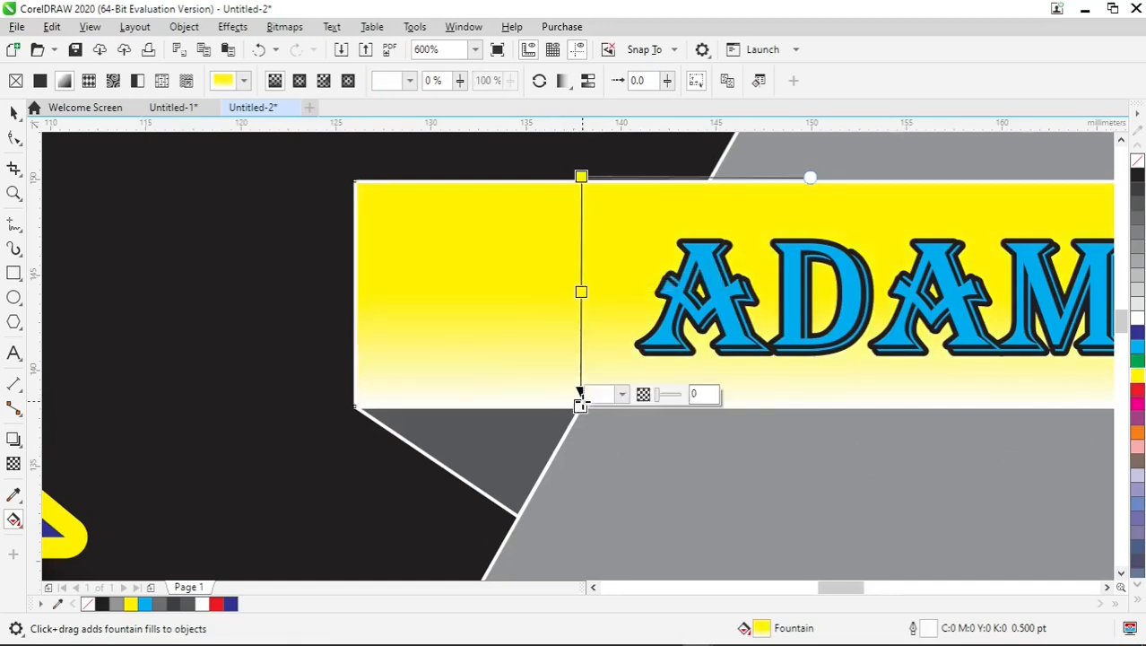
pyautogui.click(1138, 436)
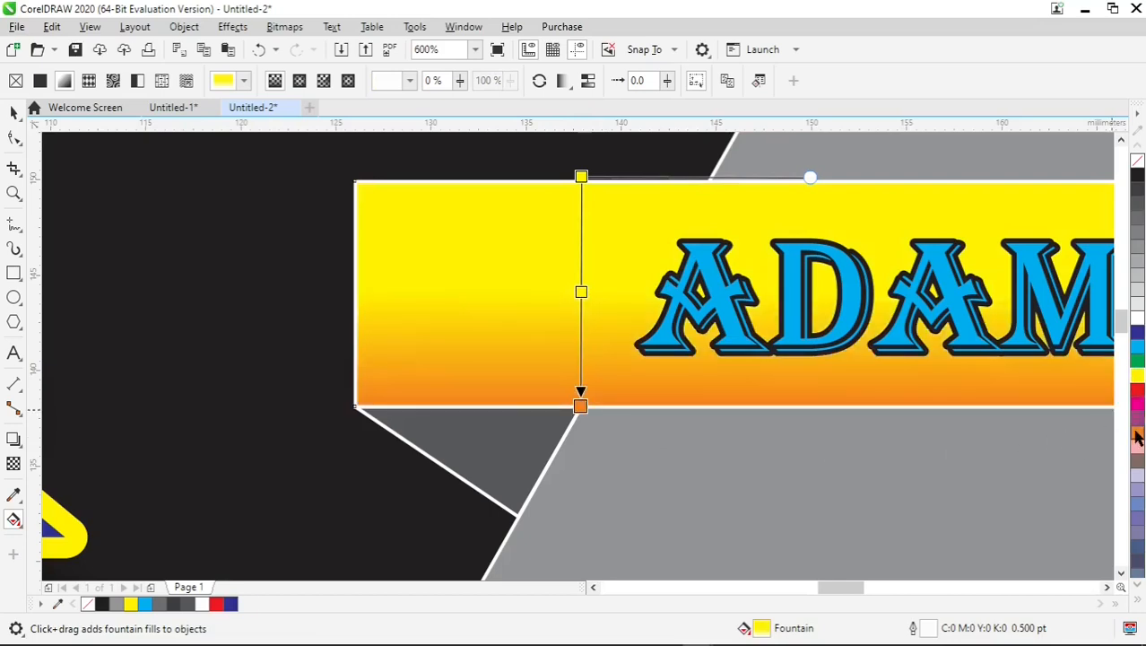
pyautogui.click(581, 176)
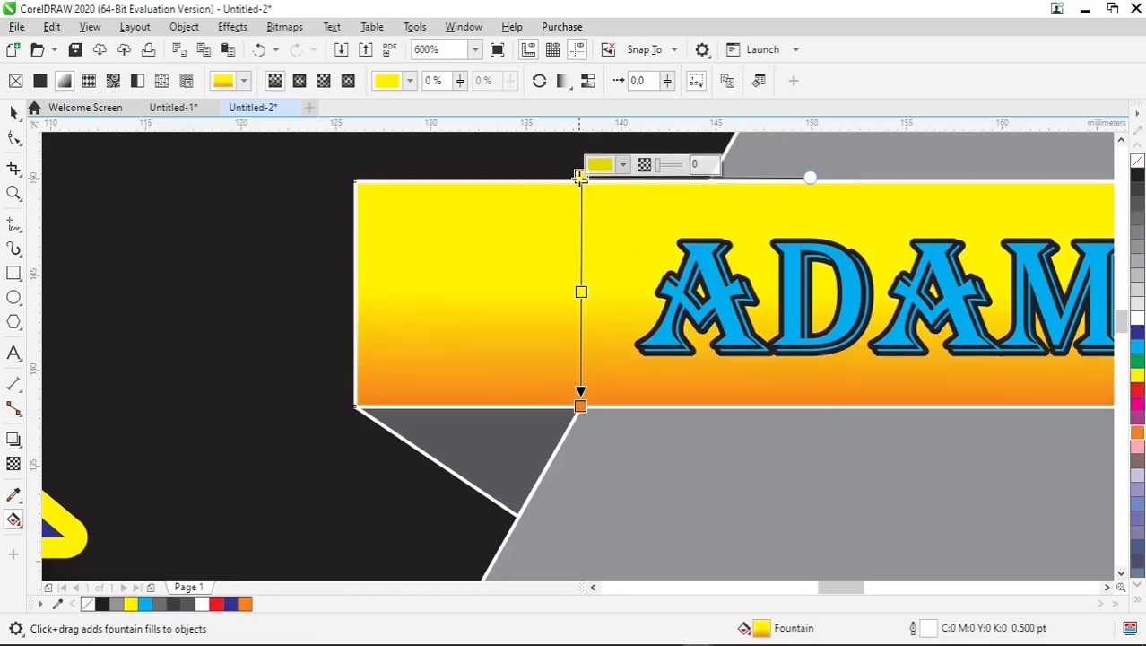
pyautogui.click(1137, 436)
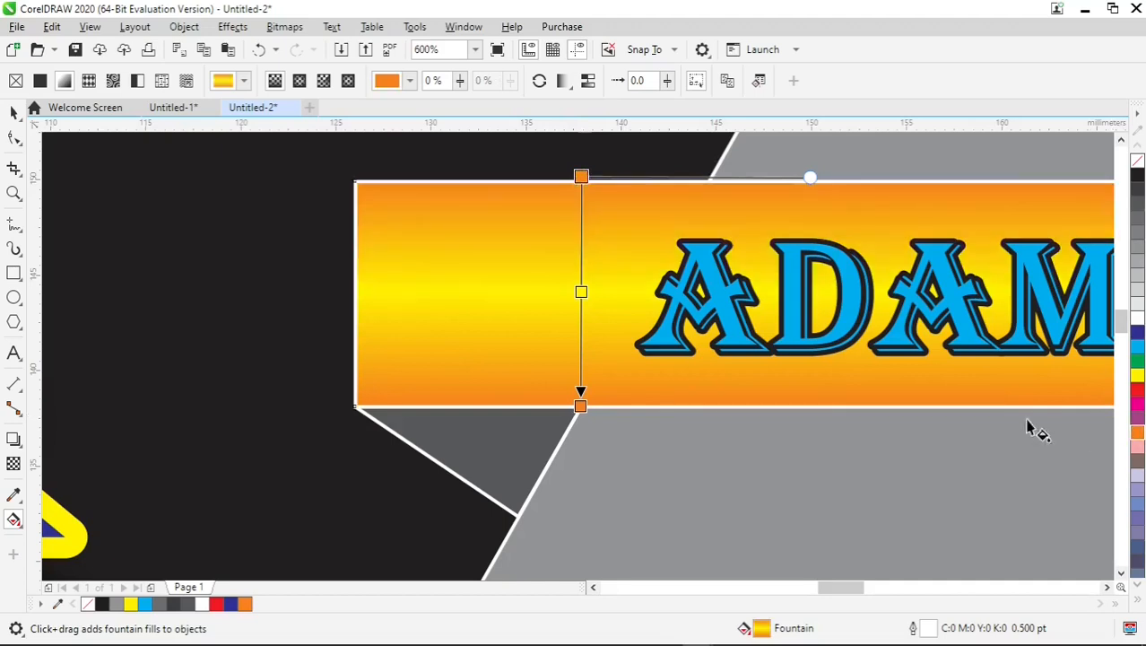
pyautogui.click(581, 298)
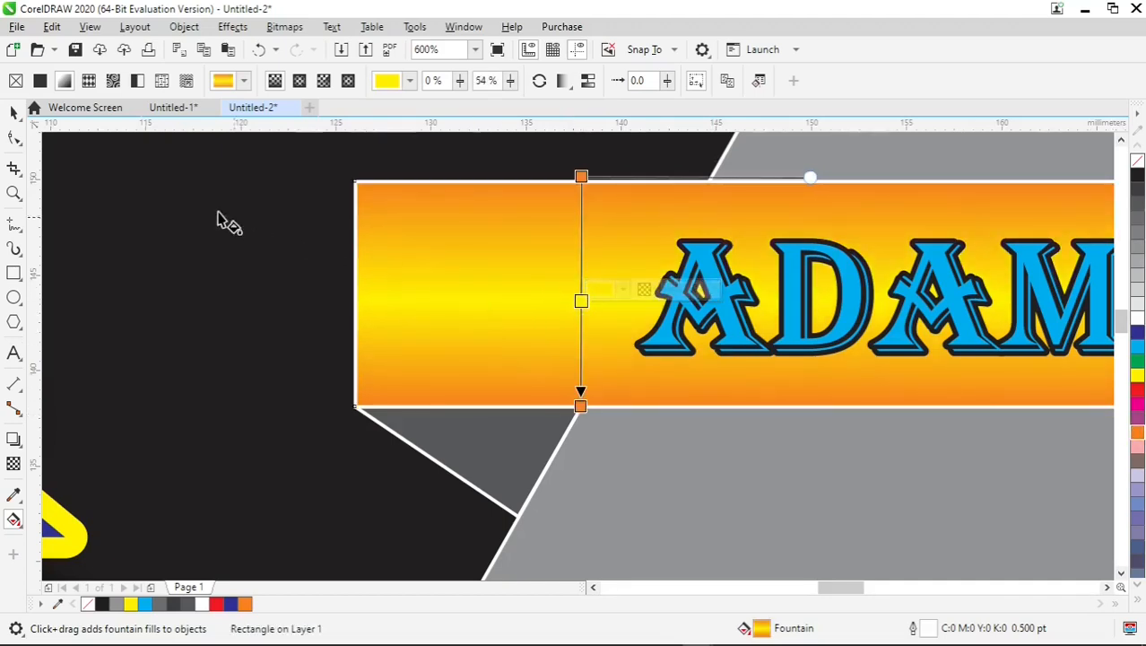
pyautogui.click(13, 114)
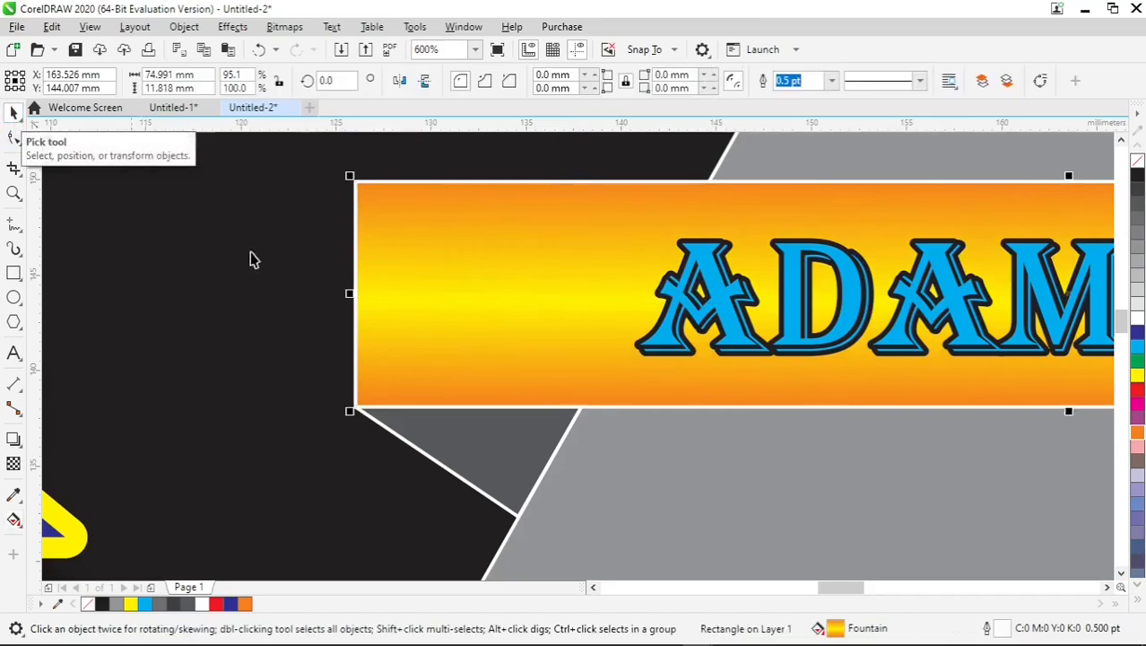
pyautogui.press('F4')
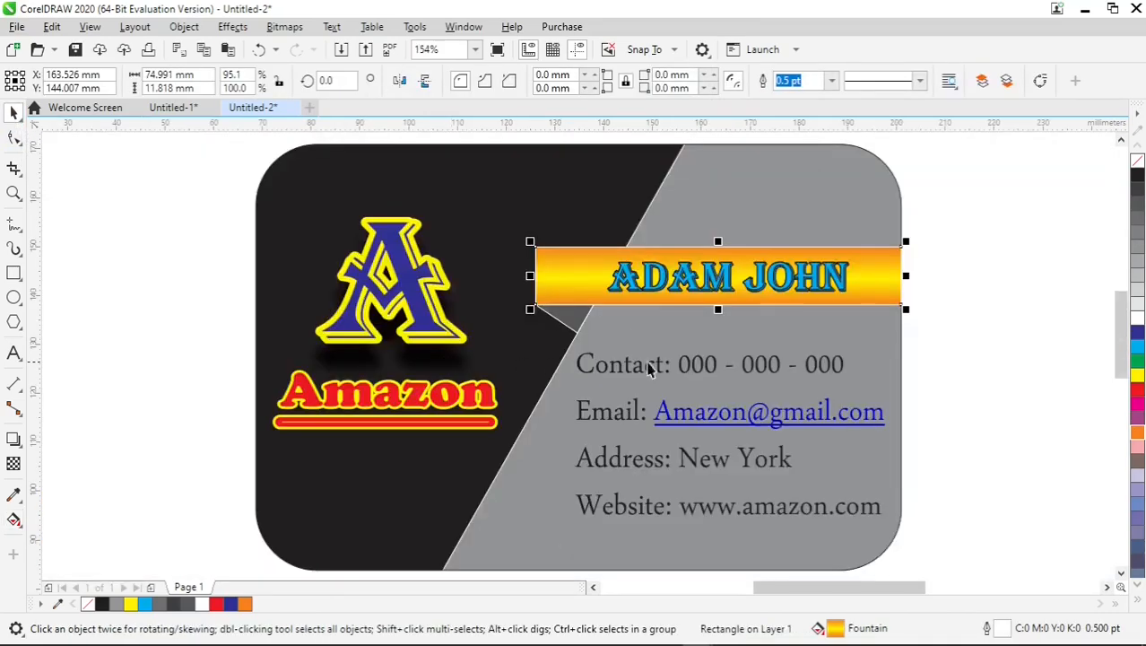
pyautogui.click(957, 303)
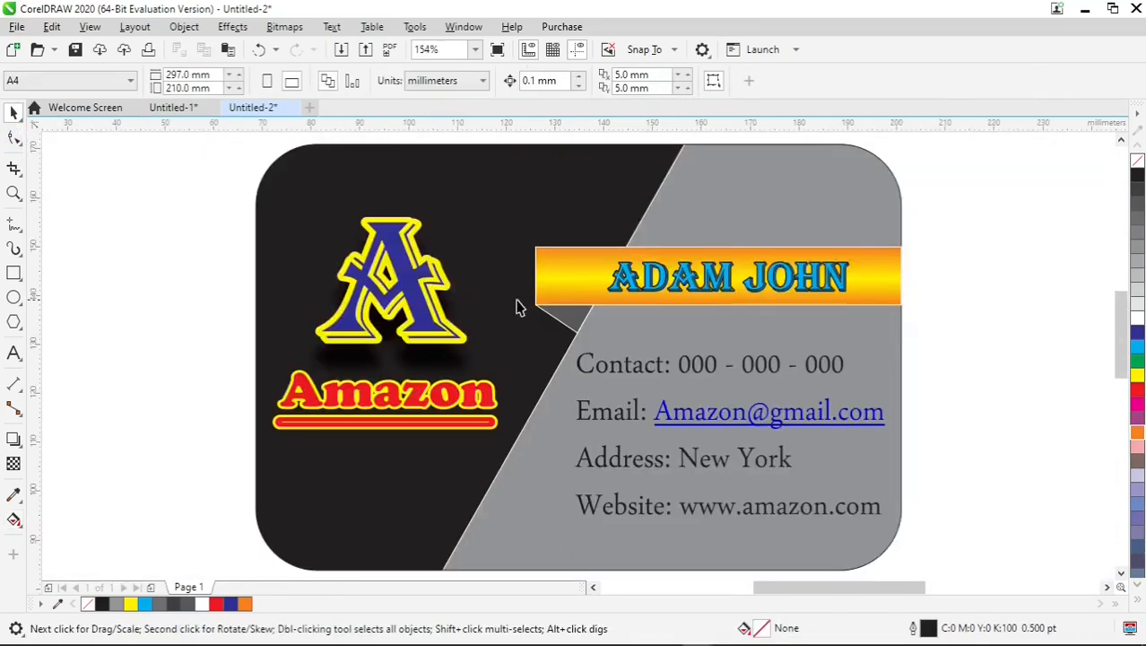
# Group the dark grey folded corner with the orange and yellow ribbon rectangle.
pyautogui.click(574, 319)
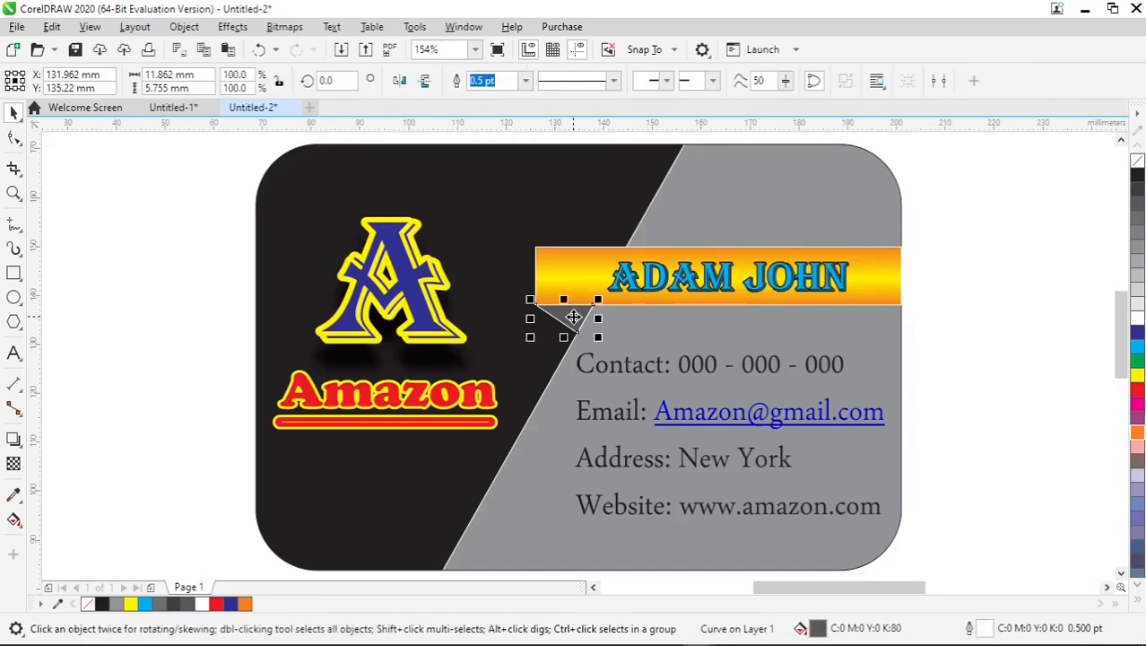
pyautogui.keyDown('shift'); pyautogui.click(573, 274); pyautogui.keyUp('shift')
pyautogui.rightClick(573, 275)
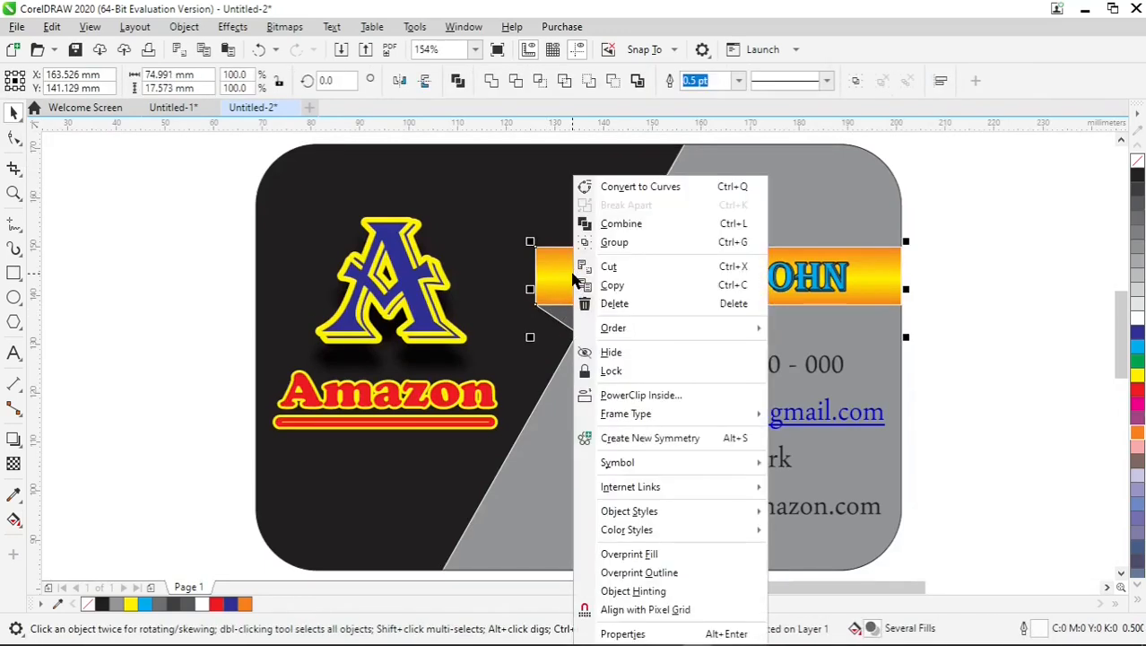
pyautogui.click(663, 244)
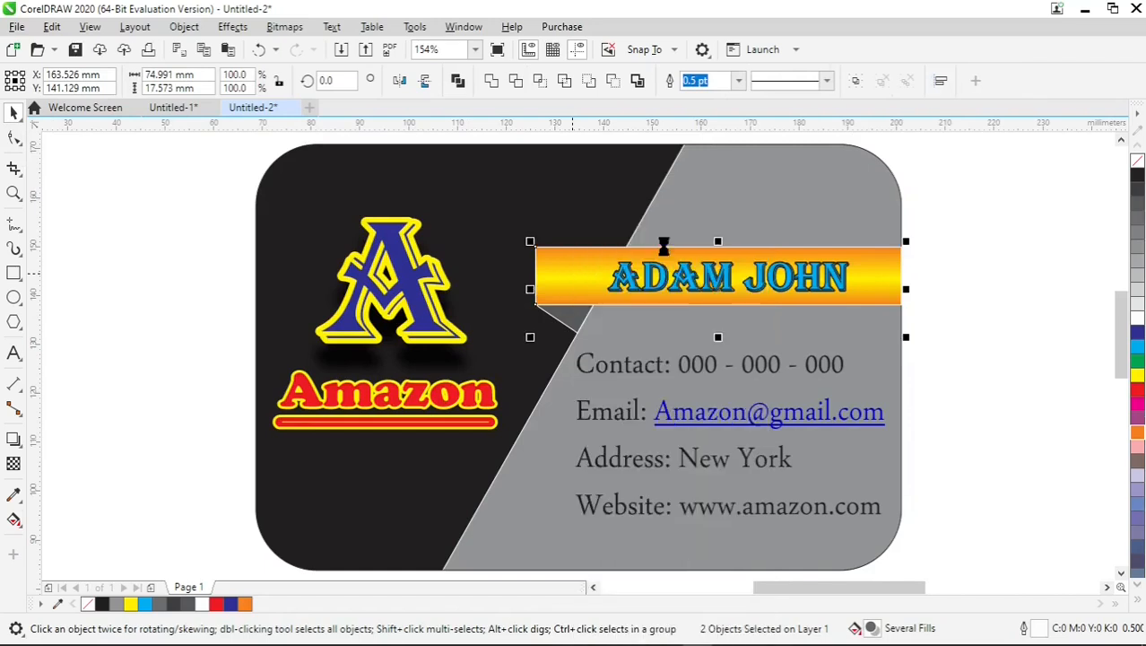
pyautogui.click(974, 262)
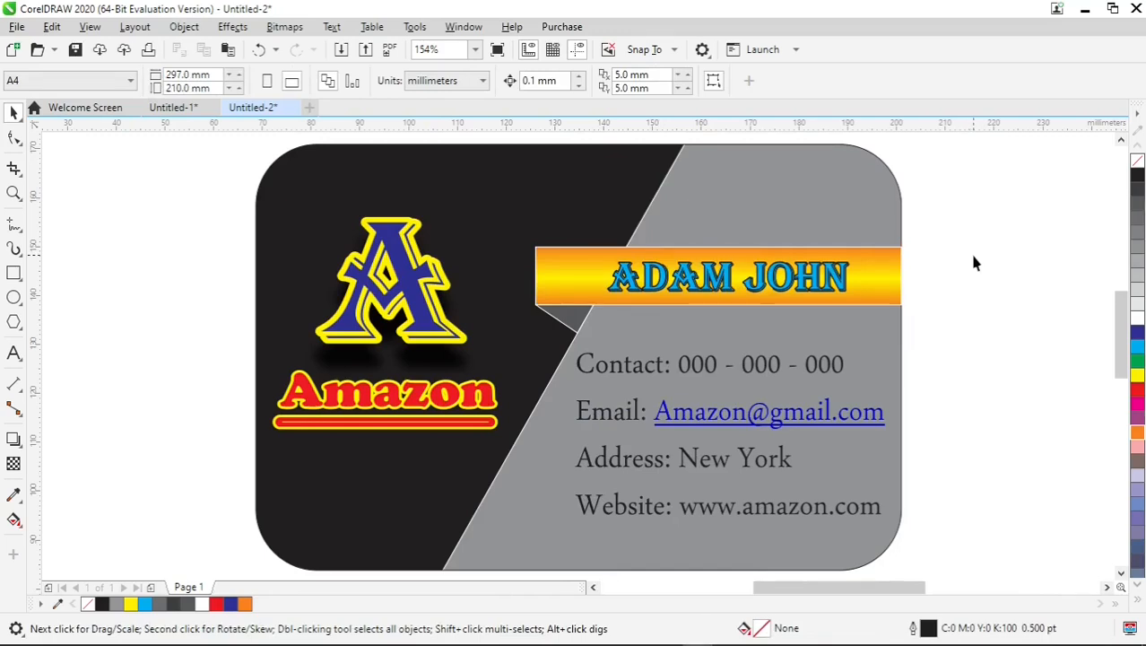
# Create a page-sized rectangle frame of 297 × 210 mm around the card.
pyautogui.scroll(-2, 958, 294)
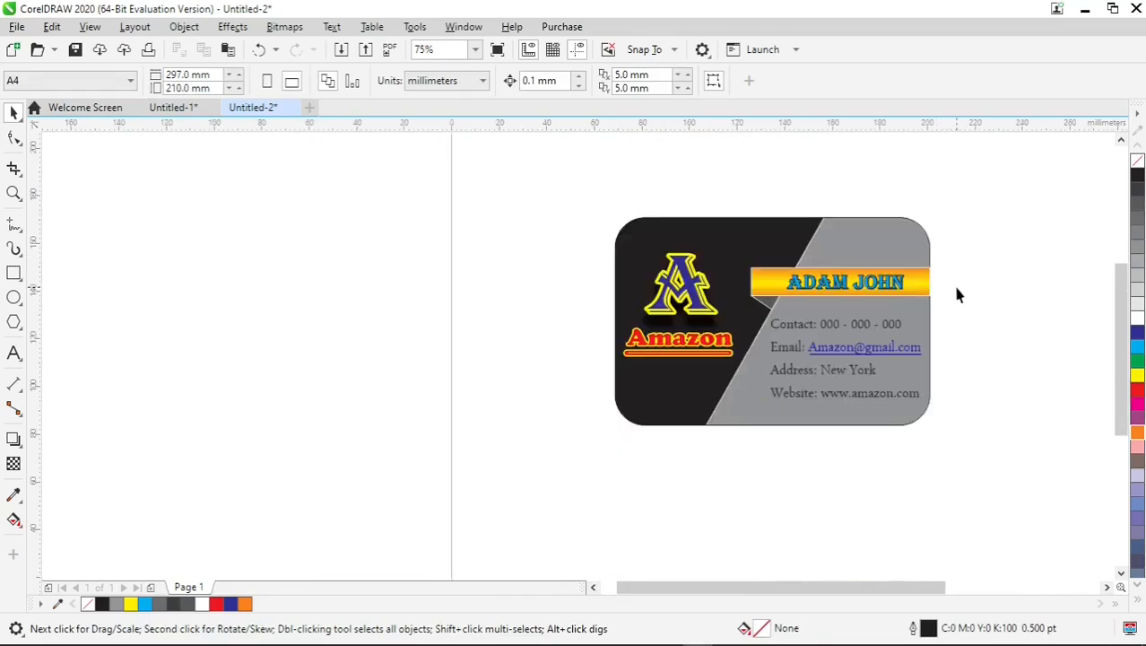
pyautogui.click(781, 244)
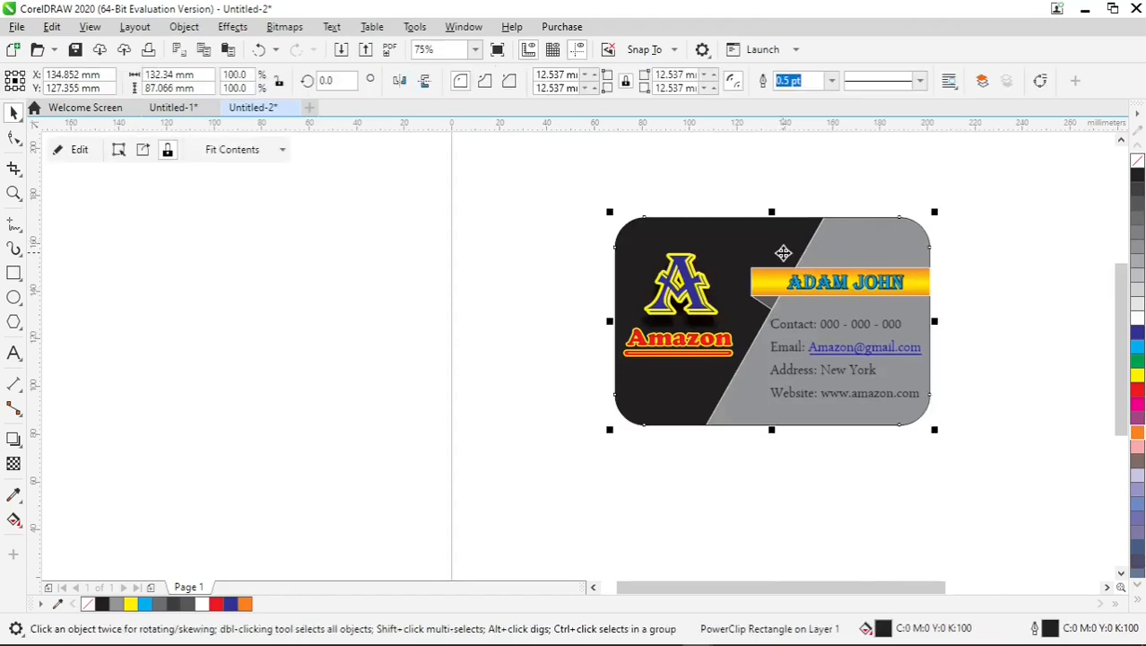
pyautogui.click(423, 323)
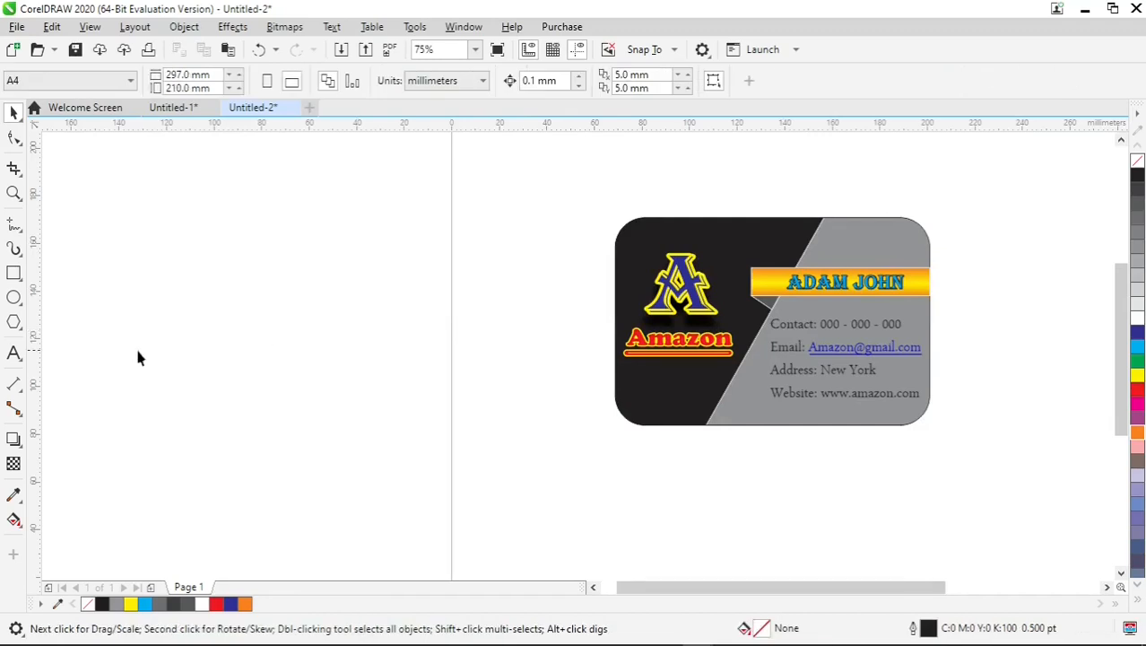
pyautogui.click(15, 274)
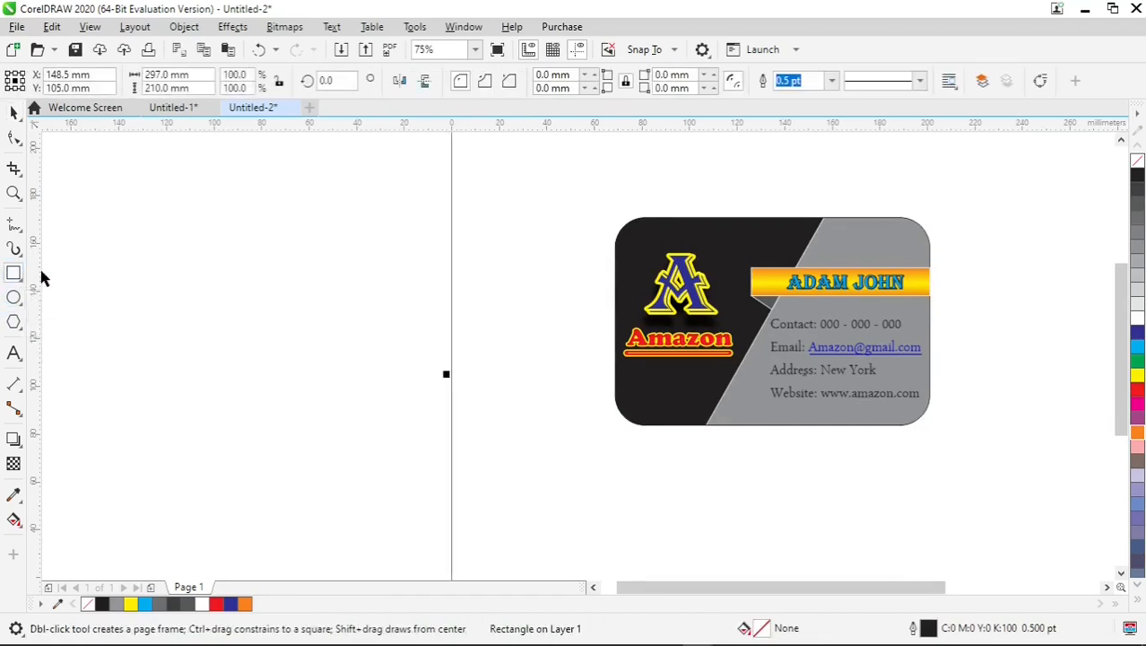
pyautogui.doubleClick(16, 274)
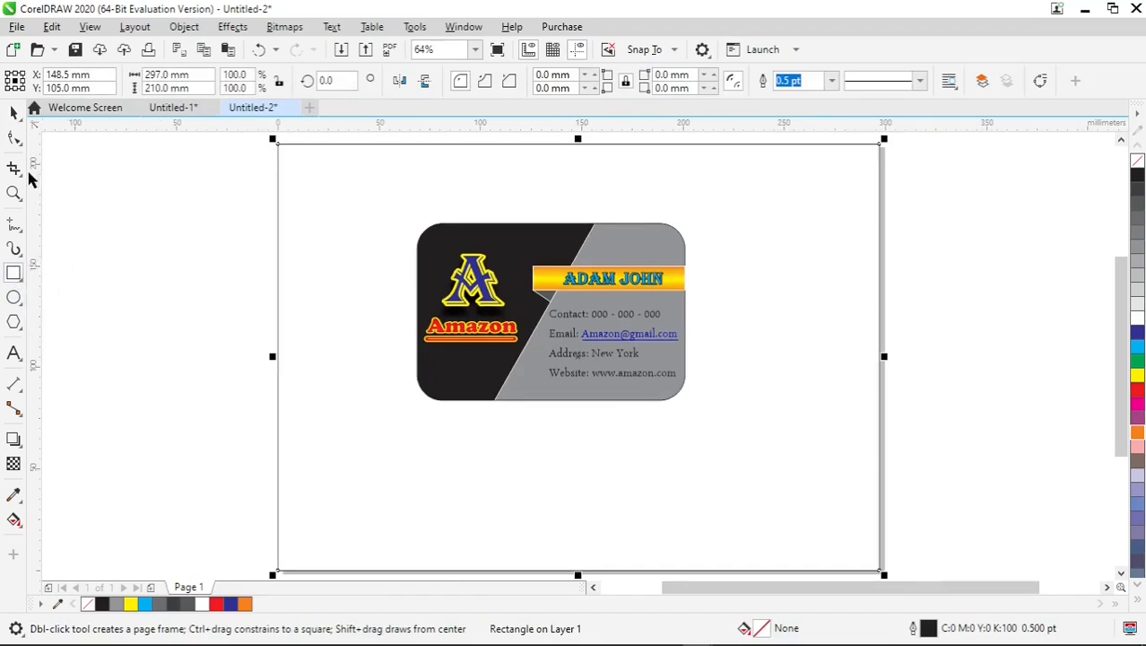
pyautogui.click(14, 114)
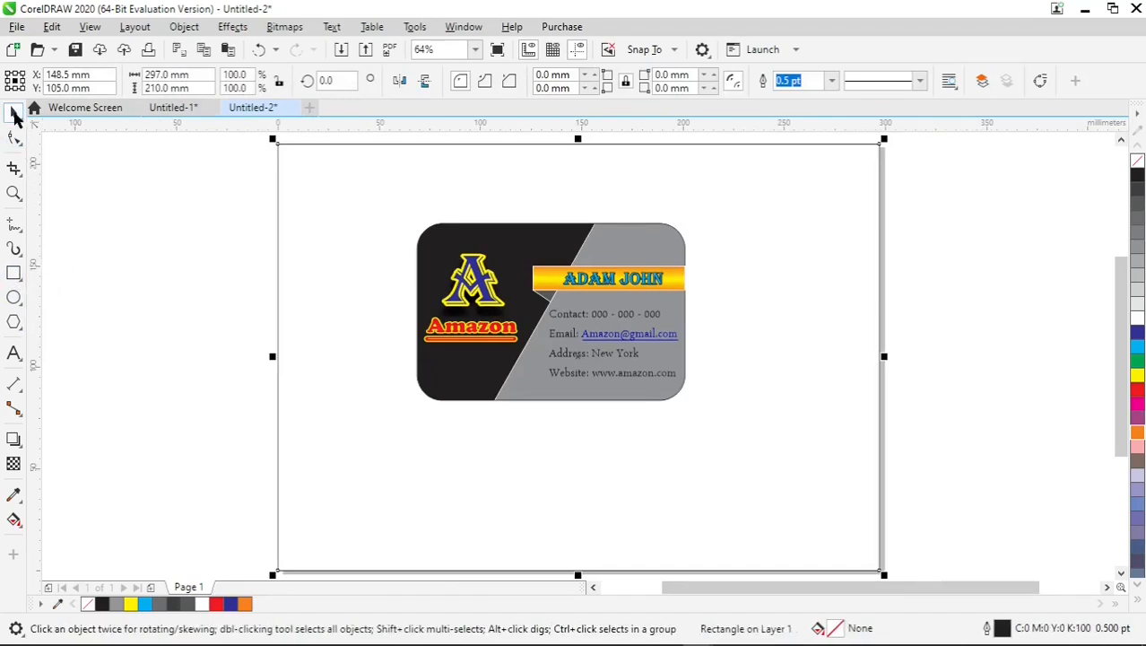
# Duplicate the card background directly below the original and delete the slanted grey shape from inside the copy's PowerClip.
pyautogui.click(535, 244)
pyautogui.moveTo(536, 245); pyautogui.dragTo(544, 434)
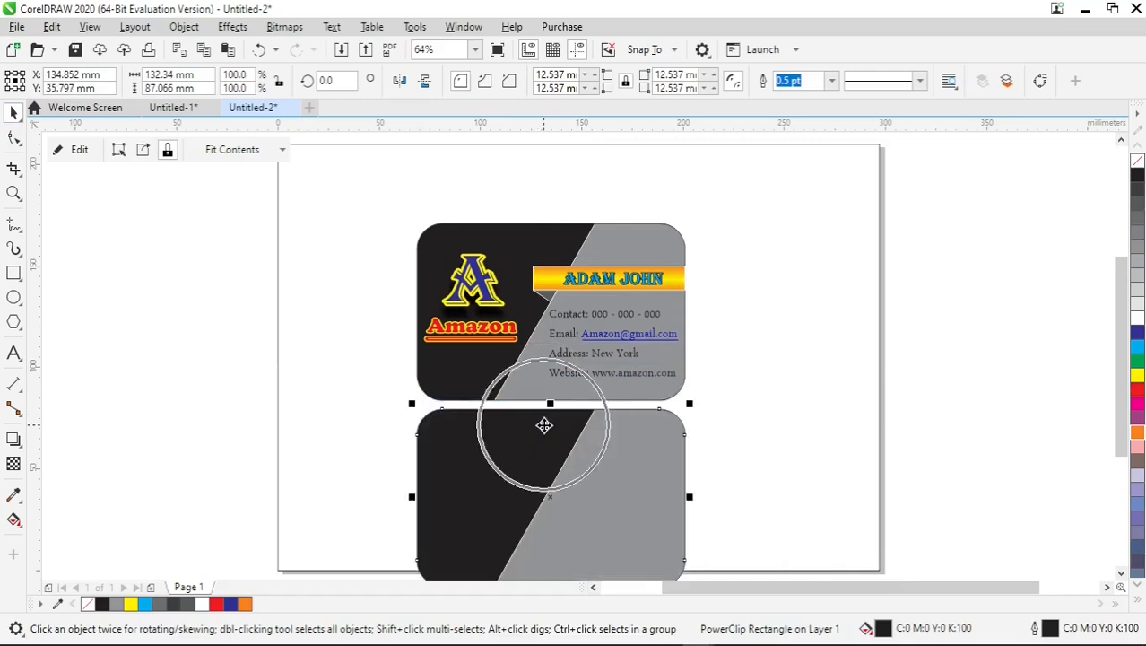
pyautogui.rightClick(590, 445)
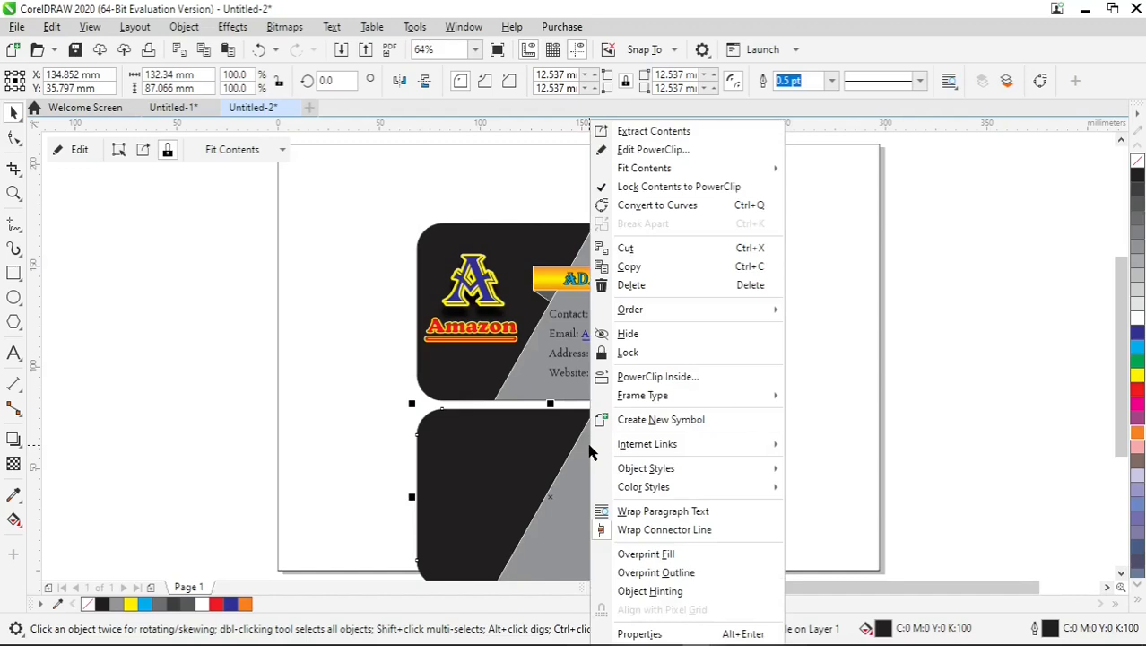
pyautogui.click(646, 150)
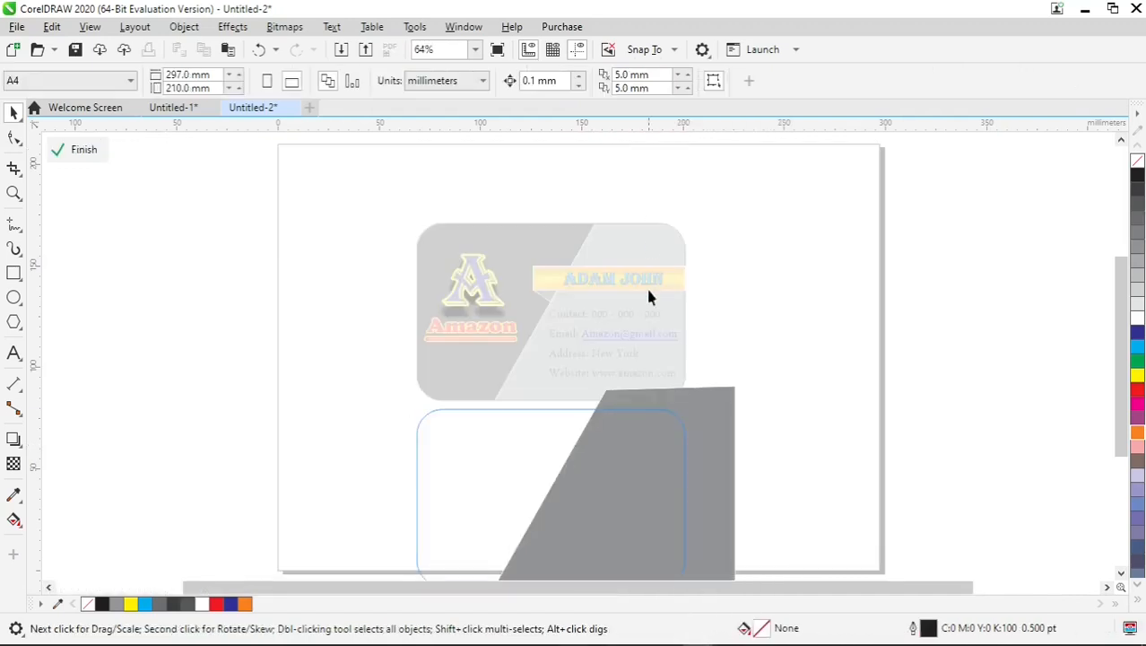
pyautogui.click(639, 459)
pyautogui.rightClick(639, 459)
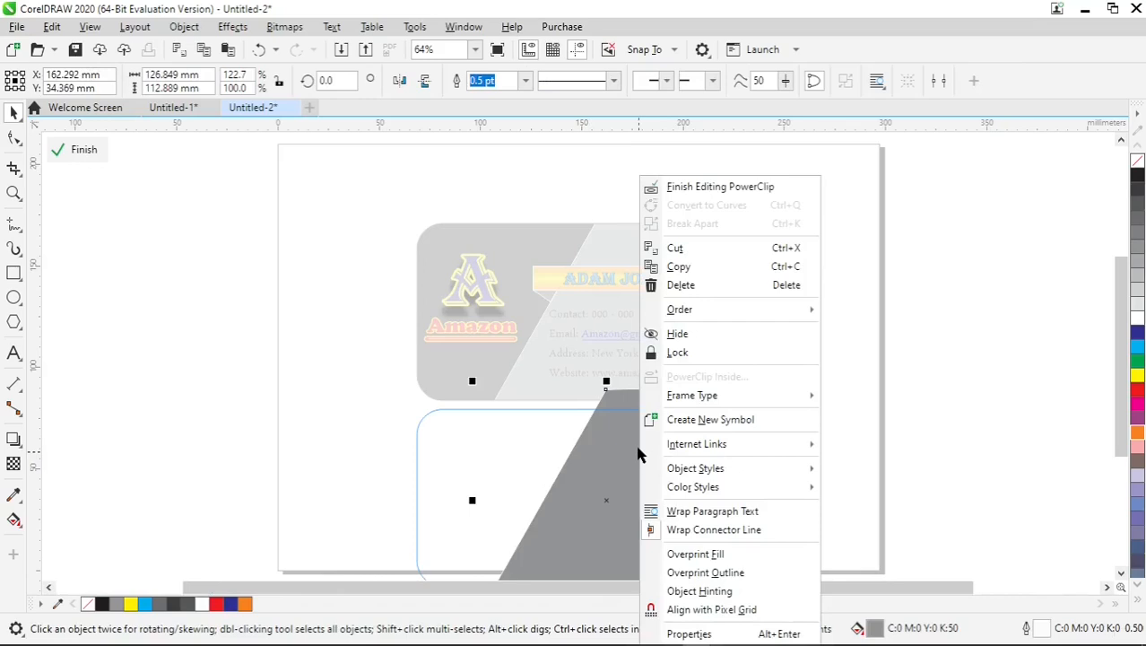
pyautogui.click(676, 294)
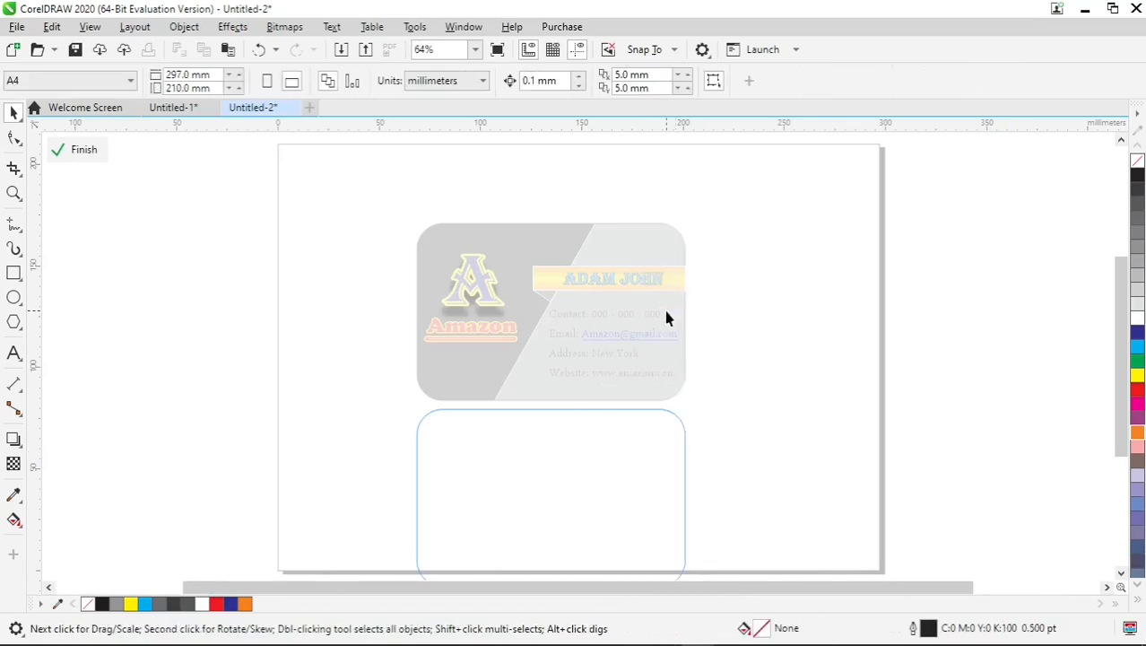
pyautogui.click(77, 151)
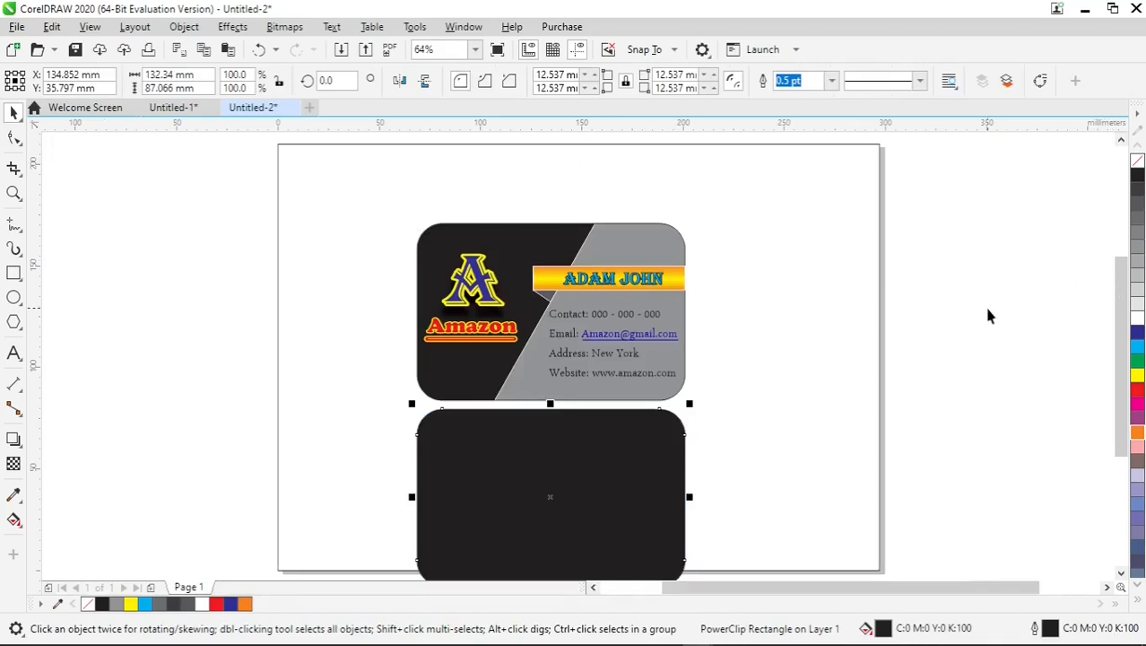
pyautogui.press('F4')
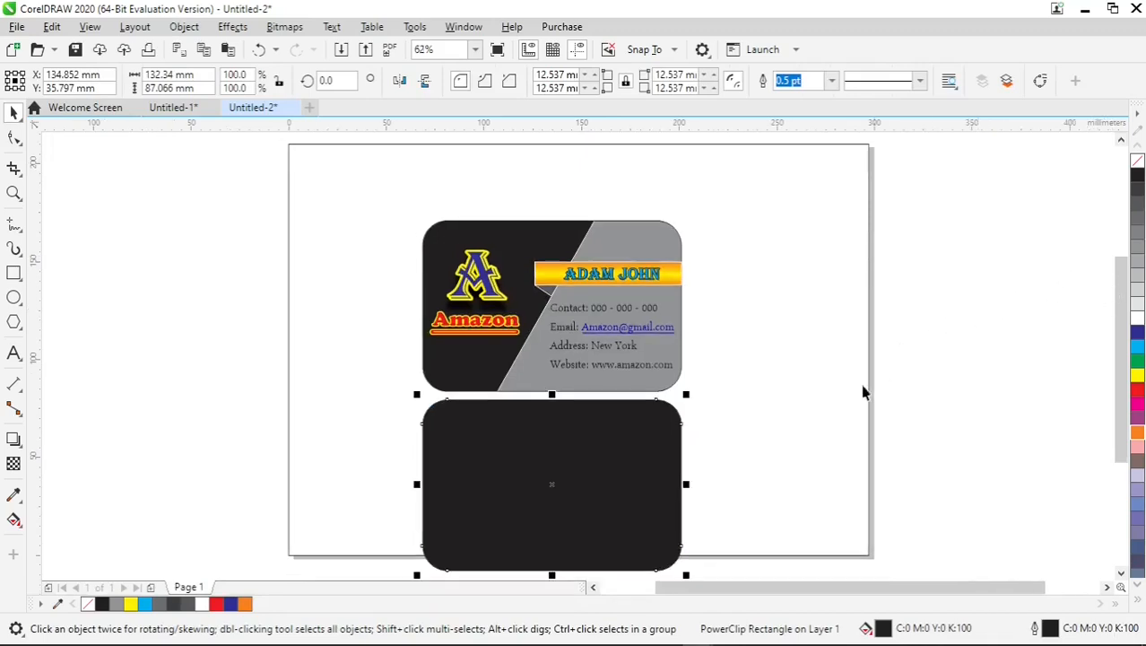
pyautogui.moveTo(247, 163); pyautogui.dragTo(700, 388)
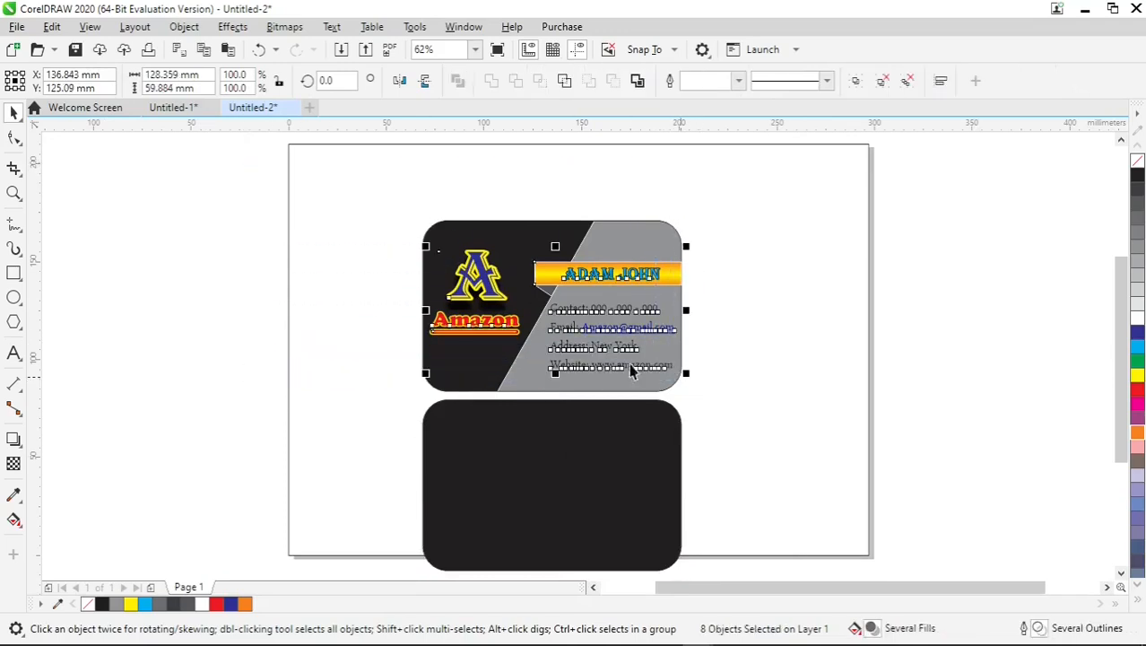
pyautogui.click(325, 225)
pyautogui.moveTo(287, 232); pyautogui.dragTo(541, 360)
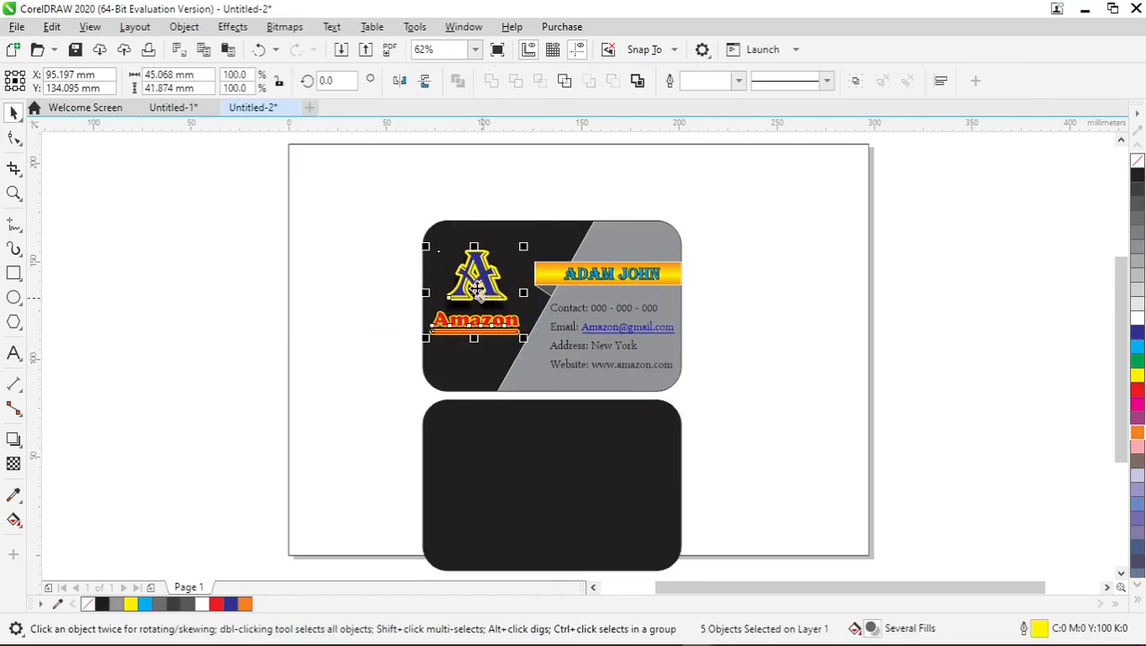
pyautogui.moveTo(478, 287); pyautogui.dragTo(555, 484)
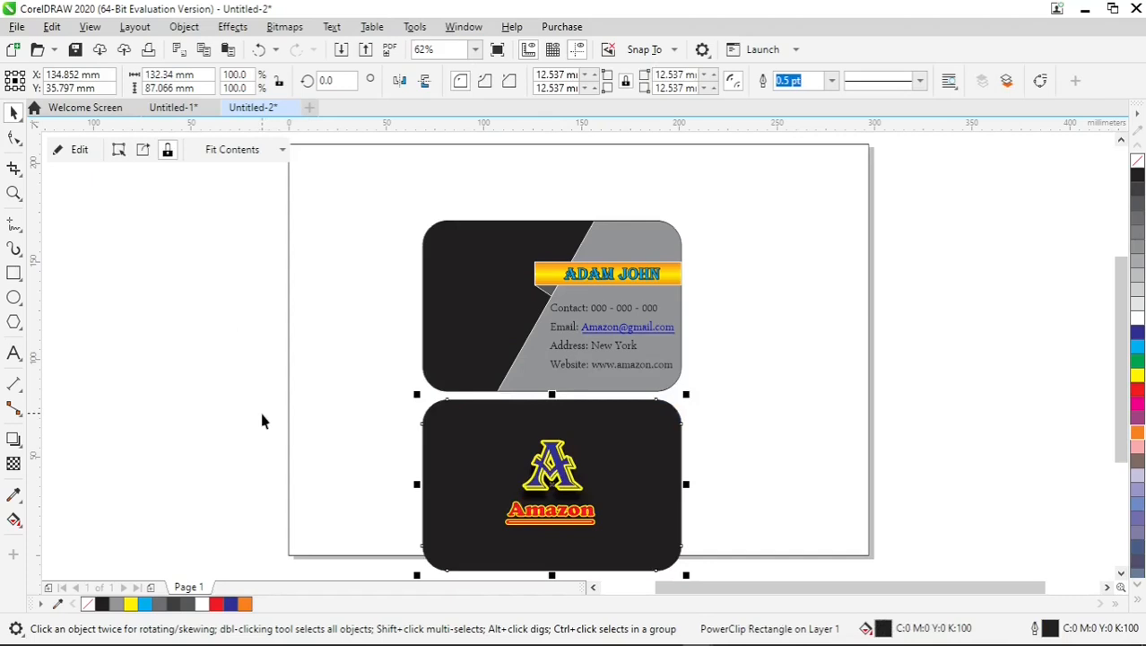
pyautogui.hotkey('ctrl', 'z')
# Group the "A" letter, the "Amazon" text, the underline and the shadow on the upper card.
pyautogui.moveTo(251, 215); pyautogui.dragTo(547, 341)
pyautogui.rightClick(476, 286)
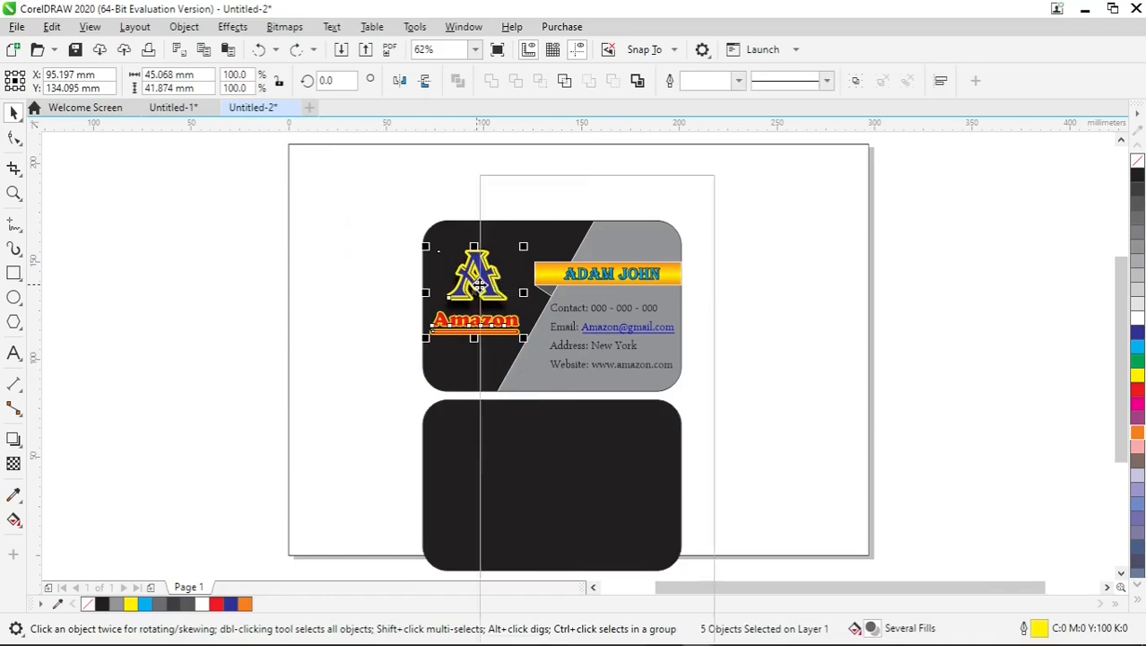
pyautogui.click(520, 243)
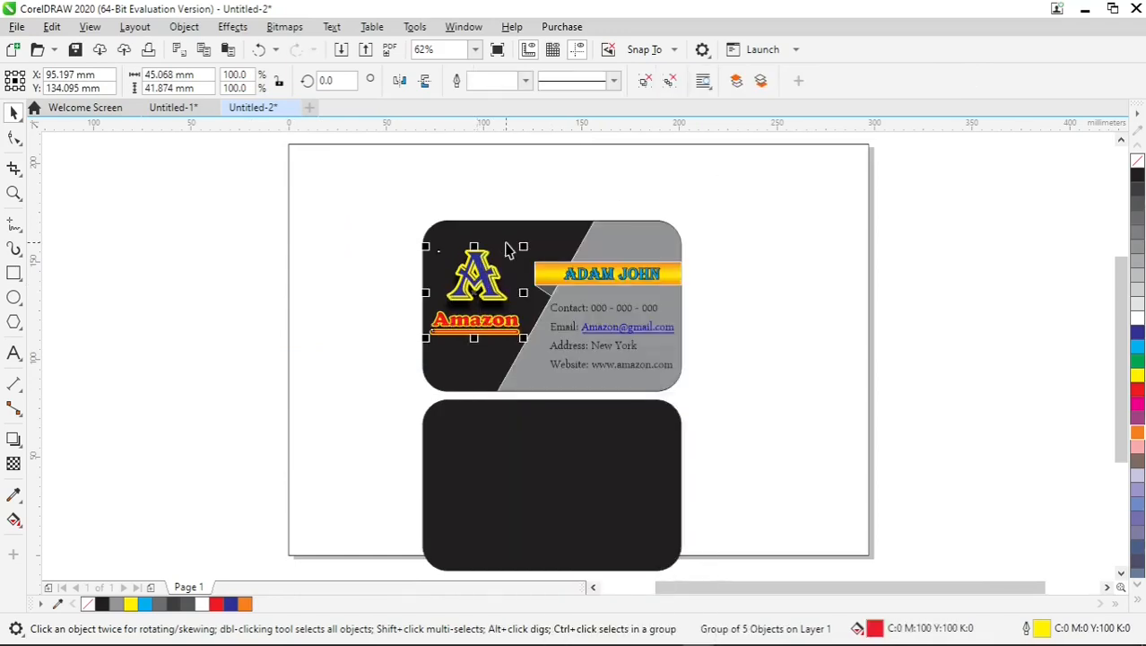
# Place a copy of the grouped Amazon logo near the centre of the lower black card, keeping the original on the upper card.
pyautogui.moveTo(491, 294); pyautogui.dragTo(557, 481)
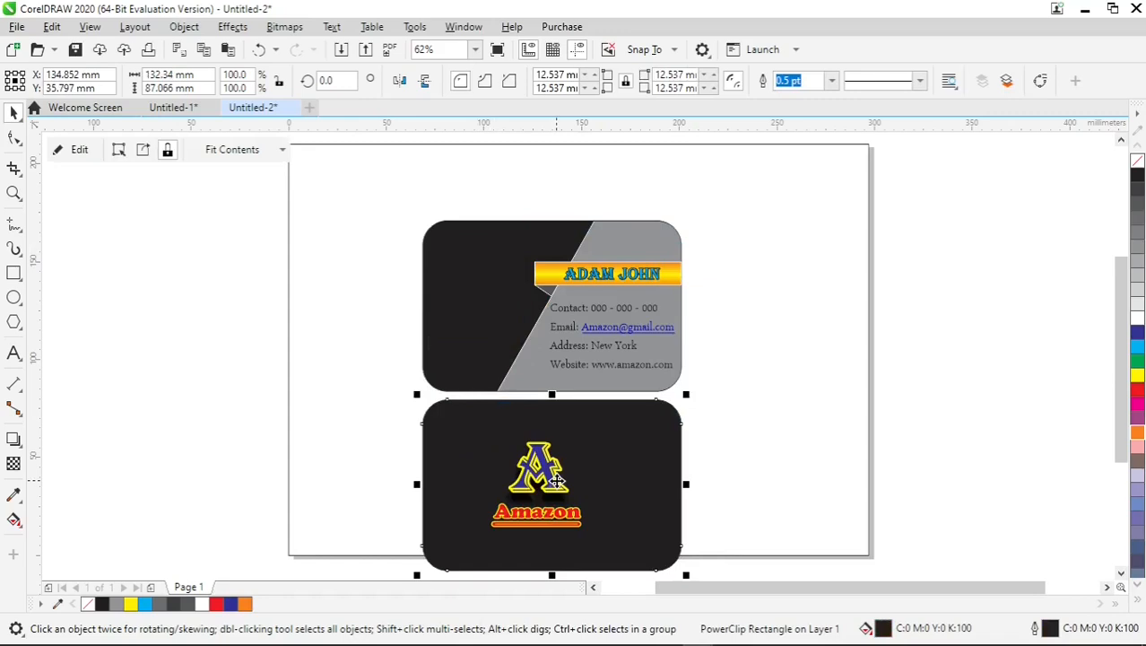
pyautogui.hotkey('ctrl', 'z')
pyautogui.click(492, 296)
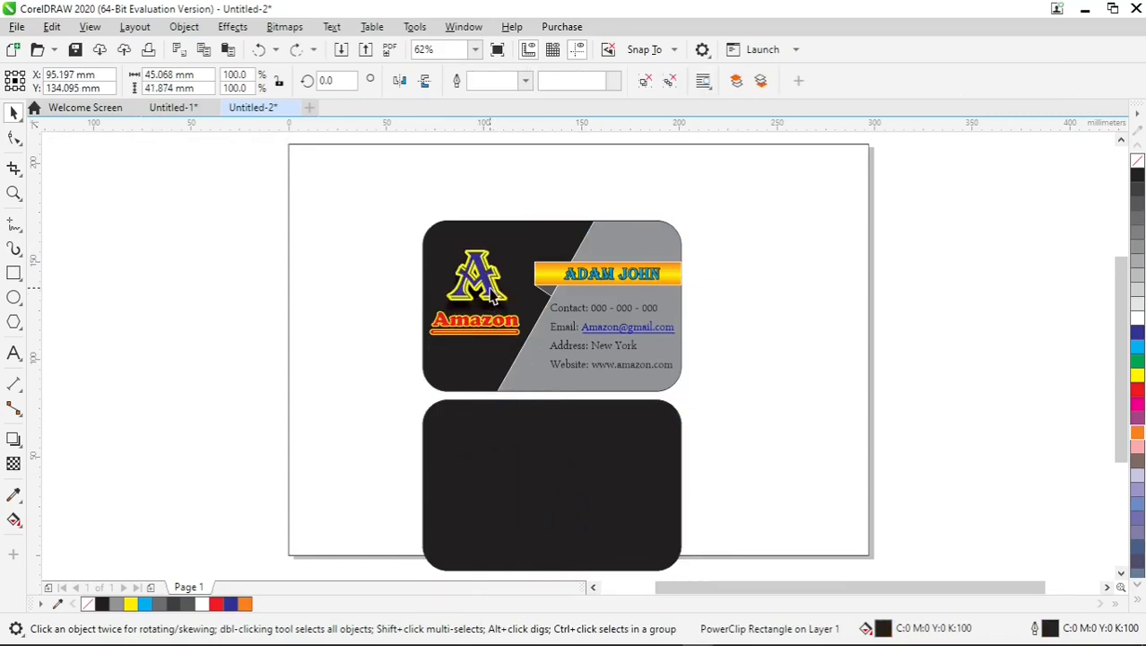
pyautogui.click(491, 293)
pyautogui.moveTo(490, 288); pyautogui.dragTo(567, 485)
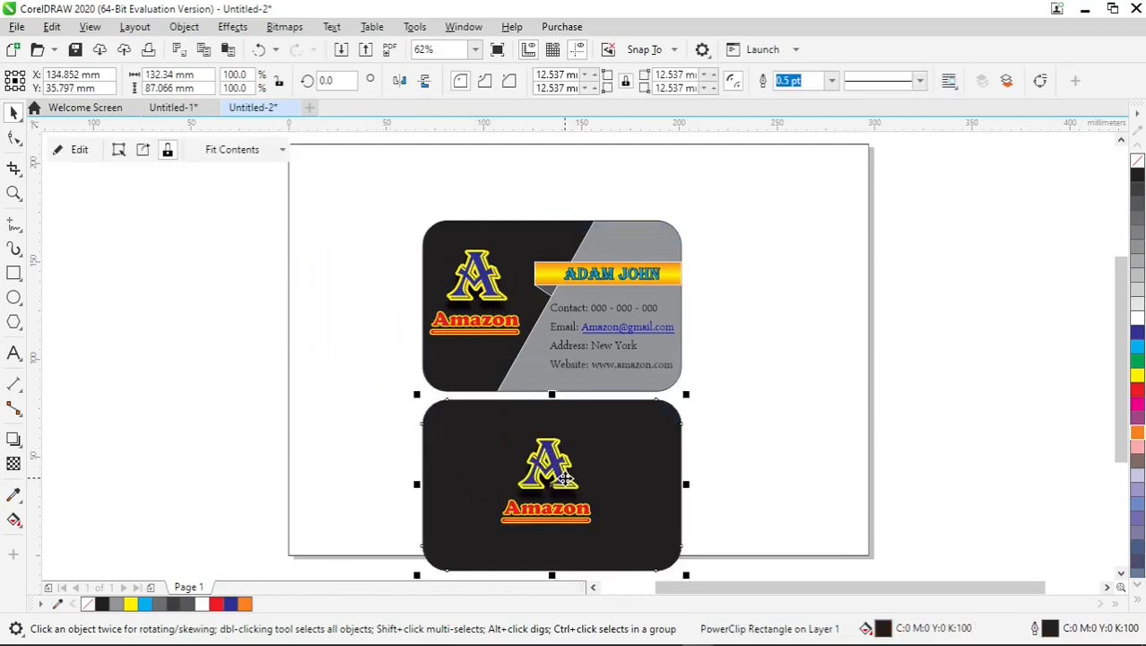
# Shift the lower black card together with its logo about 1.7 mm to the right.
pyautogui.click(713, 449)
pyautogui.click(557, 468)
pyautogui.click(305, 456)
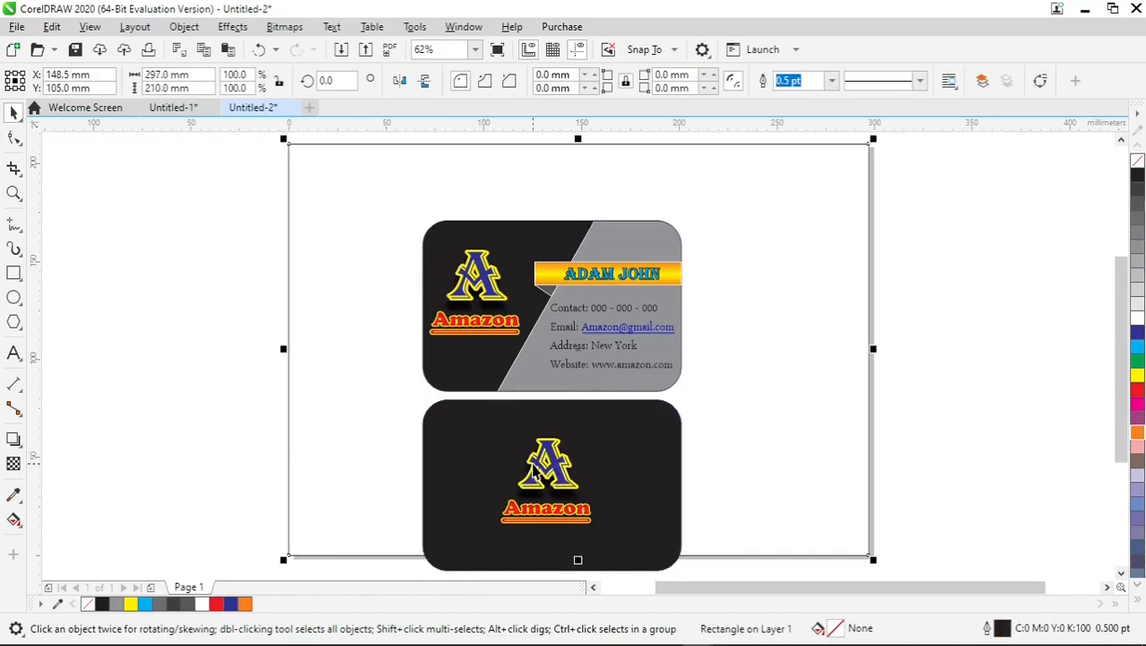
pyautogui.click(538, 471)
pyautogui.moveTo(541, 469); pyautogui.dragTo(545, 469)
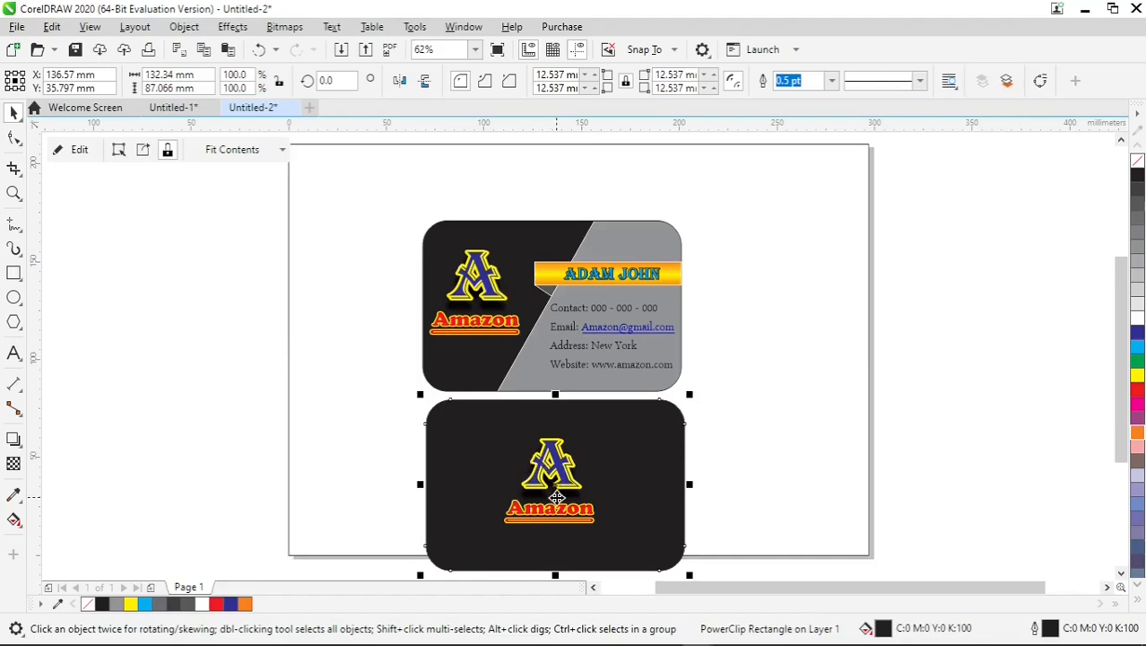
pyautogui.scroll(2, 557, 497)
pyautogui.click(822, 417)
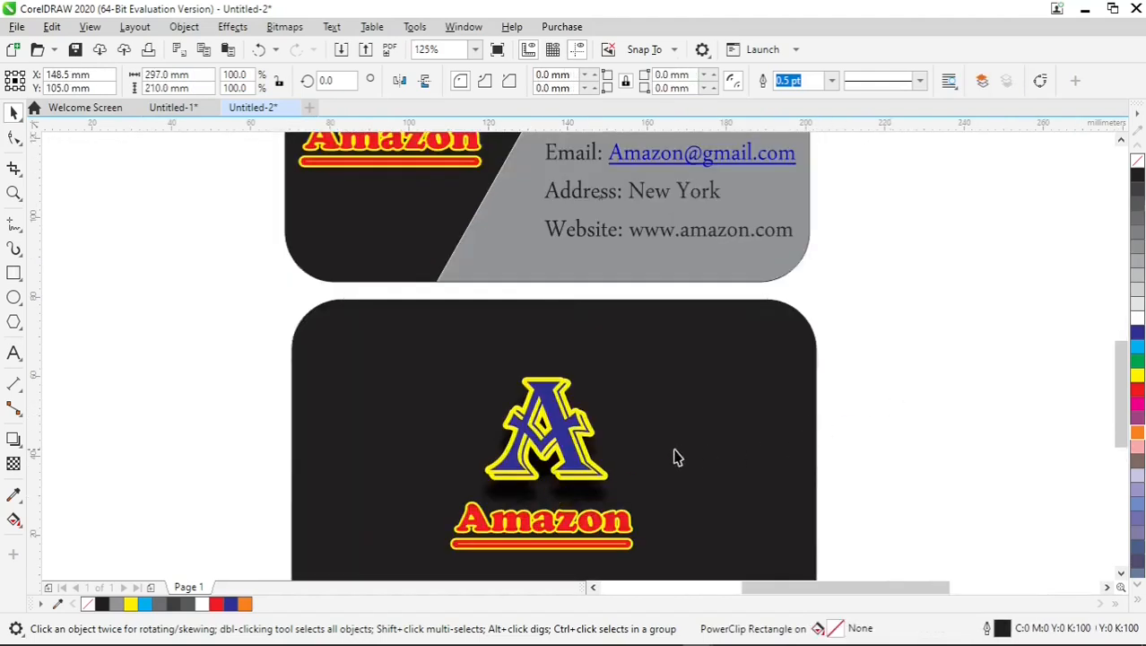
pyautogui.click(583, 473)
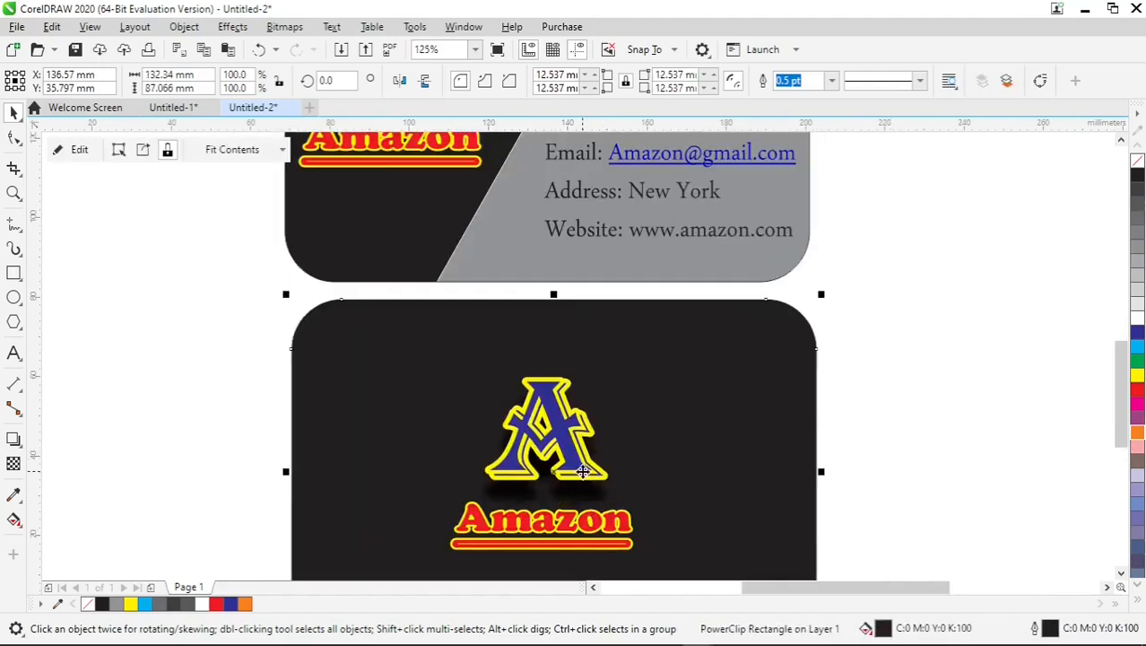
pyautogui.scroll(-2, 627, 397)
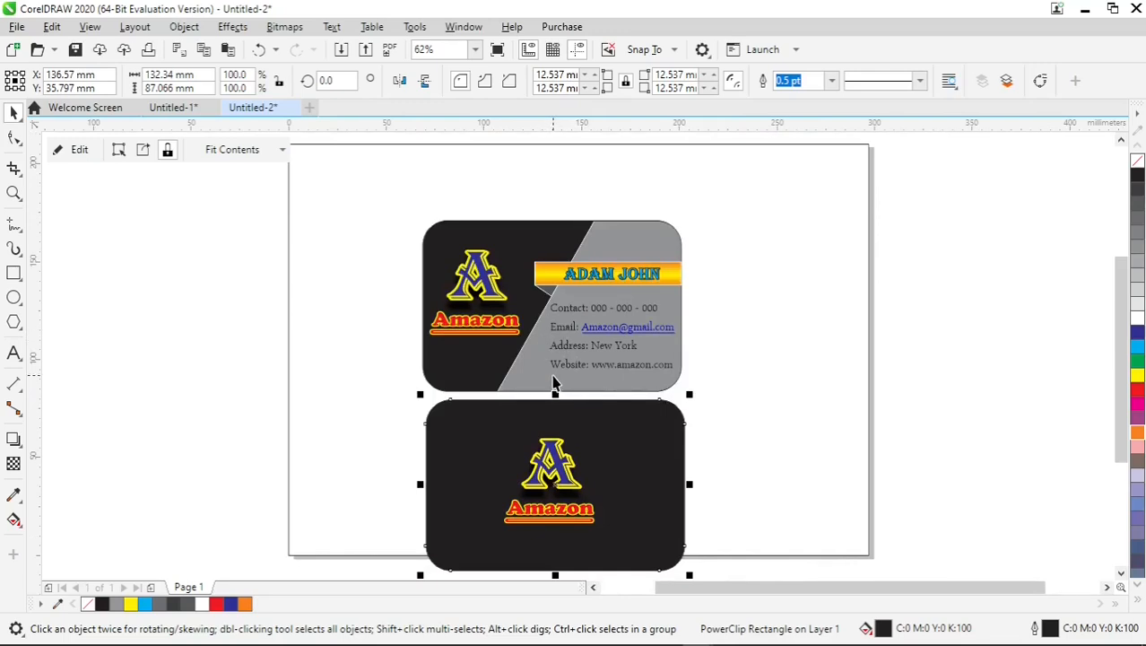
pyautogui.click(342, 409)
pyautogui.click(238, 399)
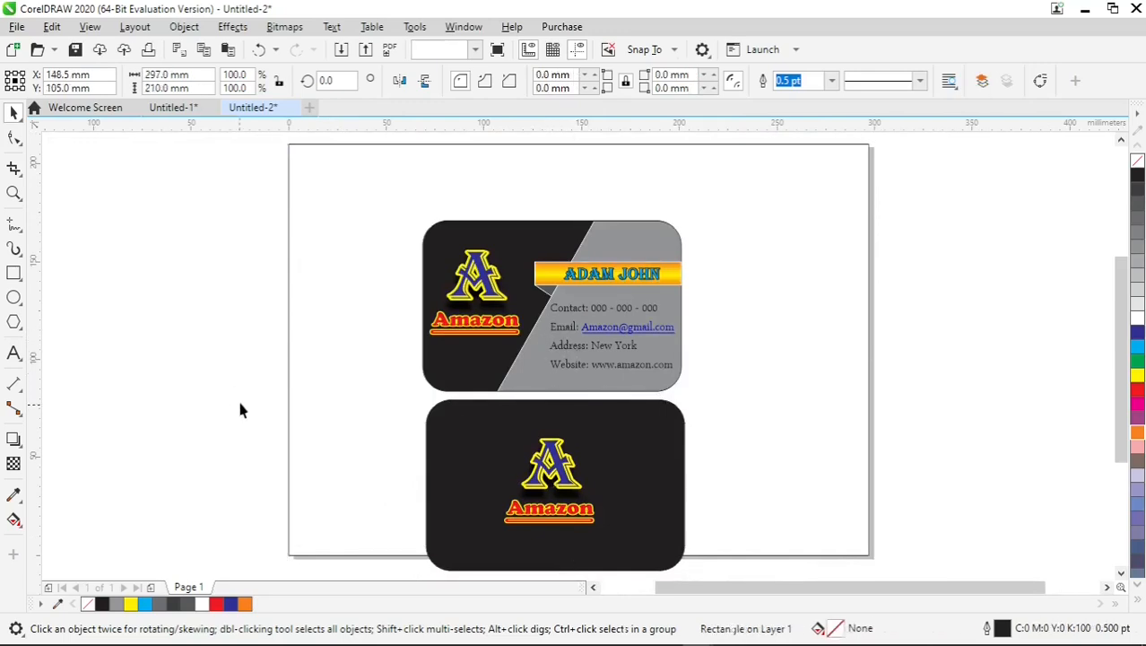
pyautogui.moveTo(246, 371); pyautogui.dragTo(708, 556)
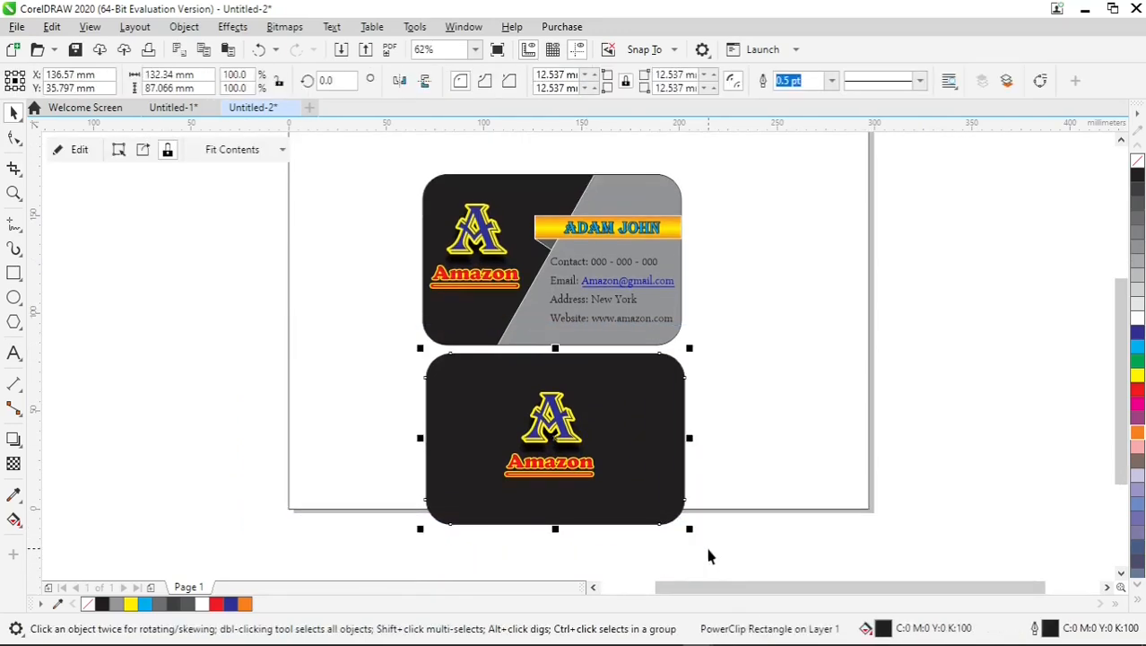
pyautogui.click(709, 476)
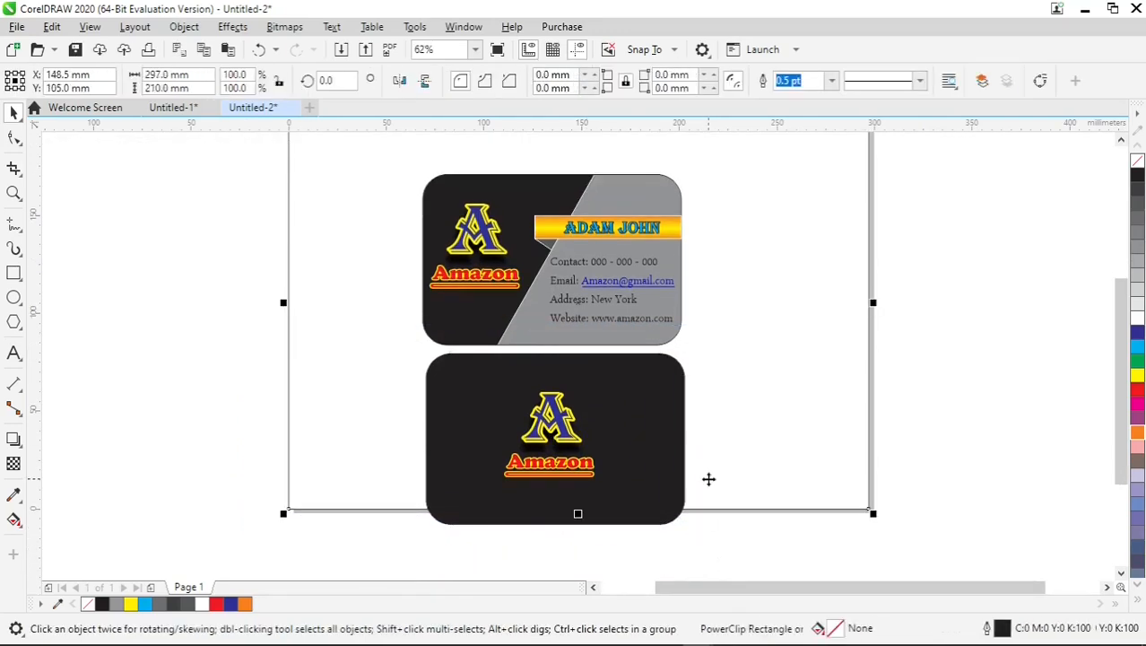
pyautogui.click(555, 467)
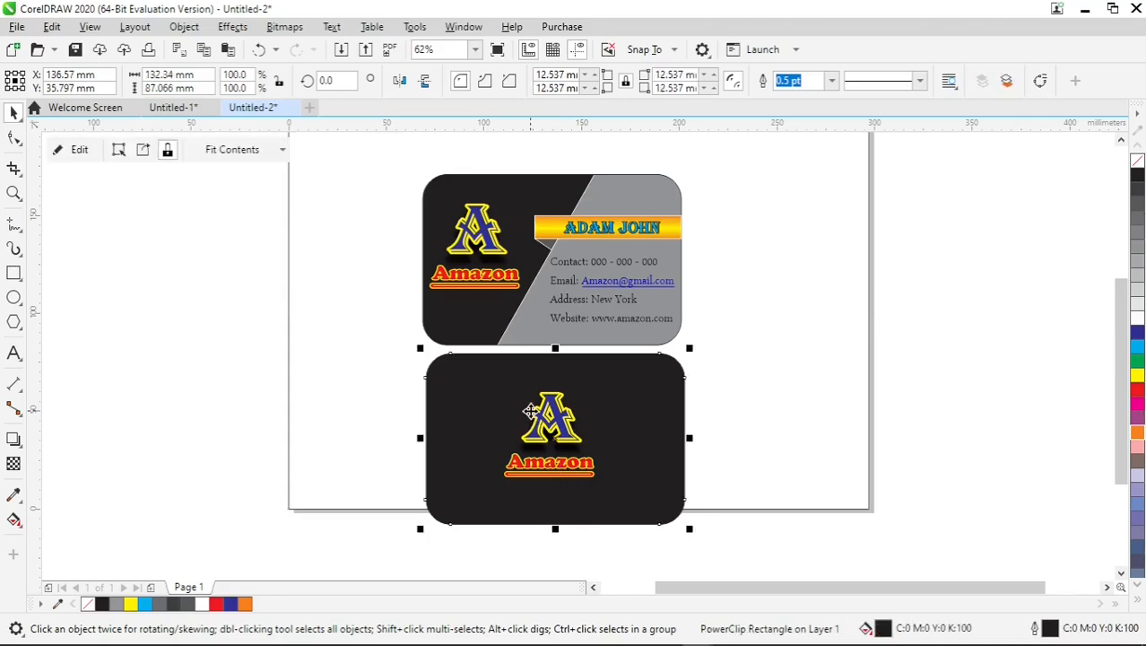
pyautogui.scroll(1, 531, 411)
pyautogui.click(783, 312)
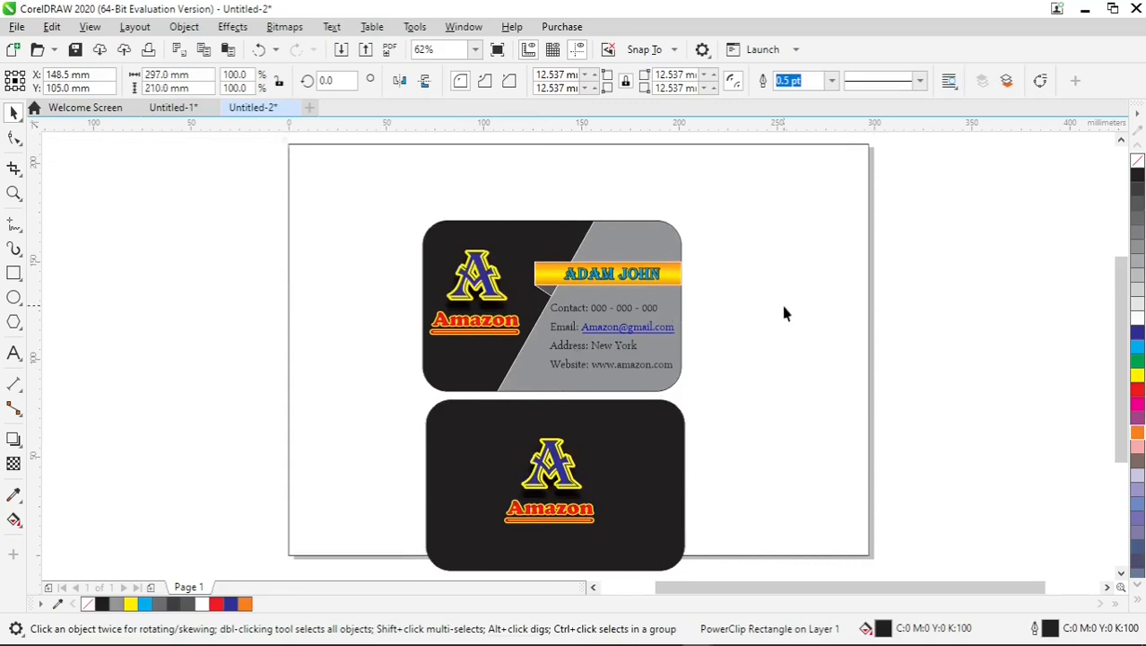
pyautogui.click(946, 263)
# Set the upper card's outline to sit behind the fill and scale with the object, using round corners and round line caps.
pyautogui.click(661, 238)
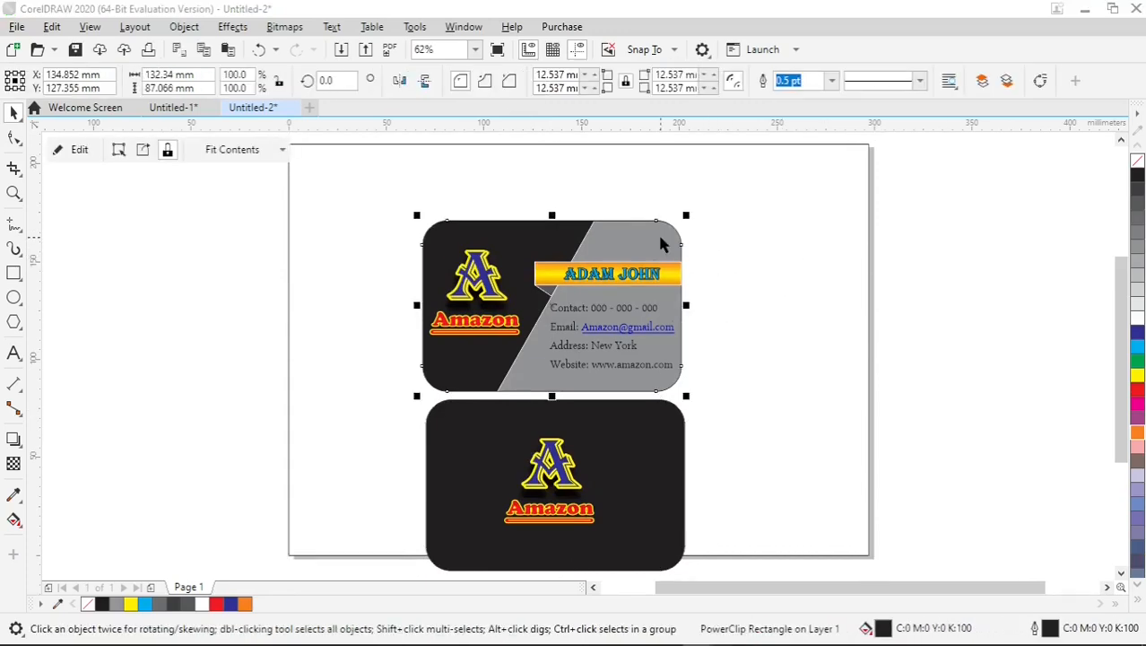
pyautogui.press('F12')
pyautogui.moveTo(642, 191); pyautogui.dragTo(373, 155)
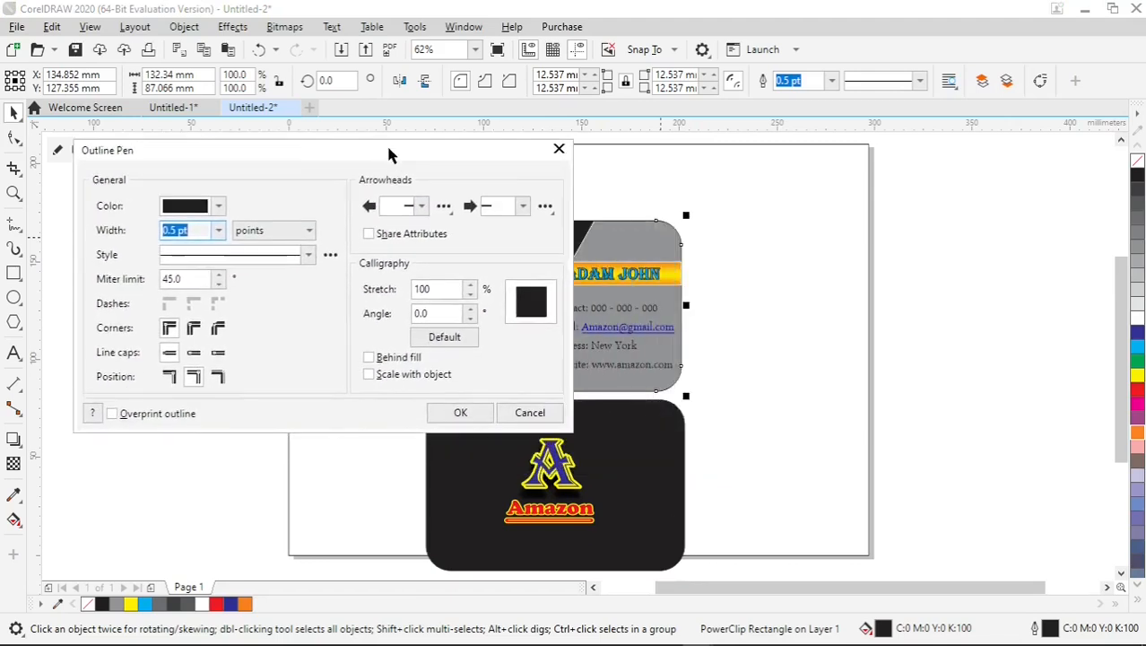
pyautogui.click(387, 359)
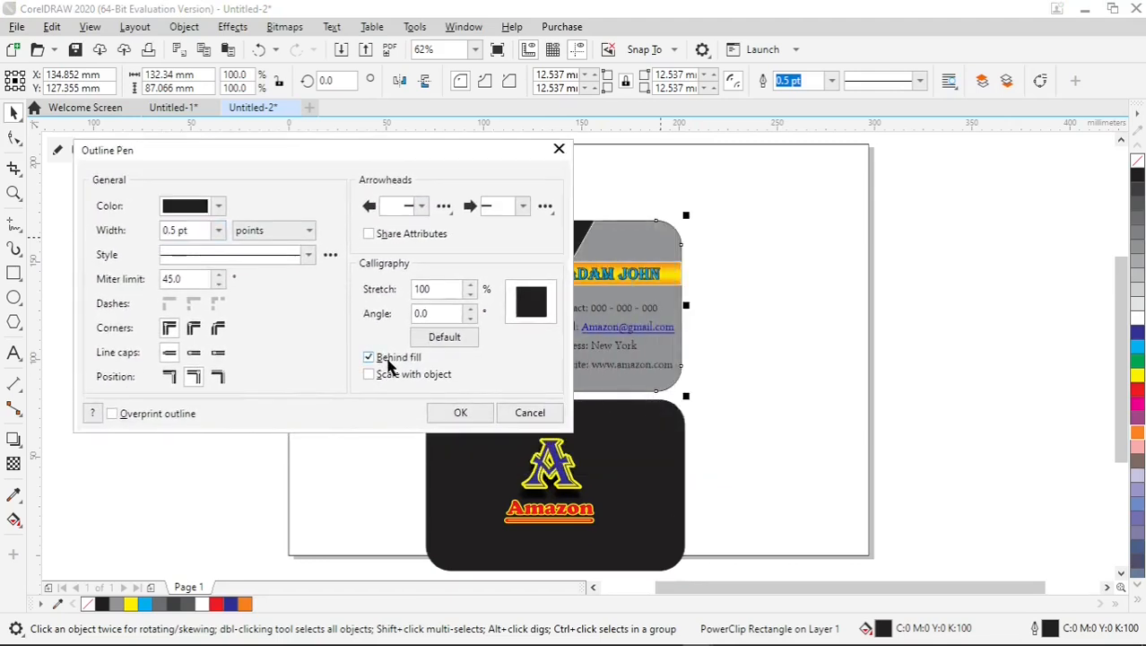
pyautogui.click(193, 352)
pyautogui.click(193, 328)
# Set the upper card's outline width to 4.0 pt and apply the outline settings.
pyautogui.click(217, 233)
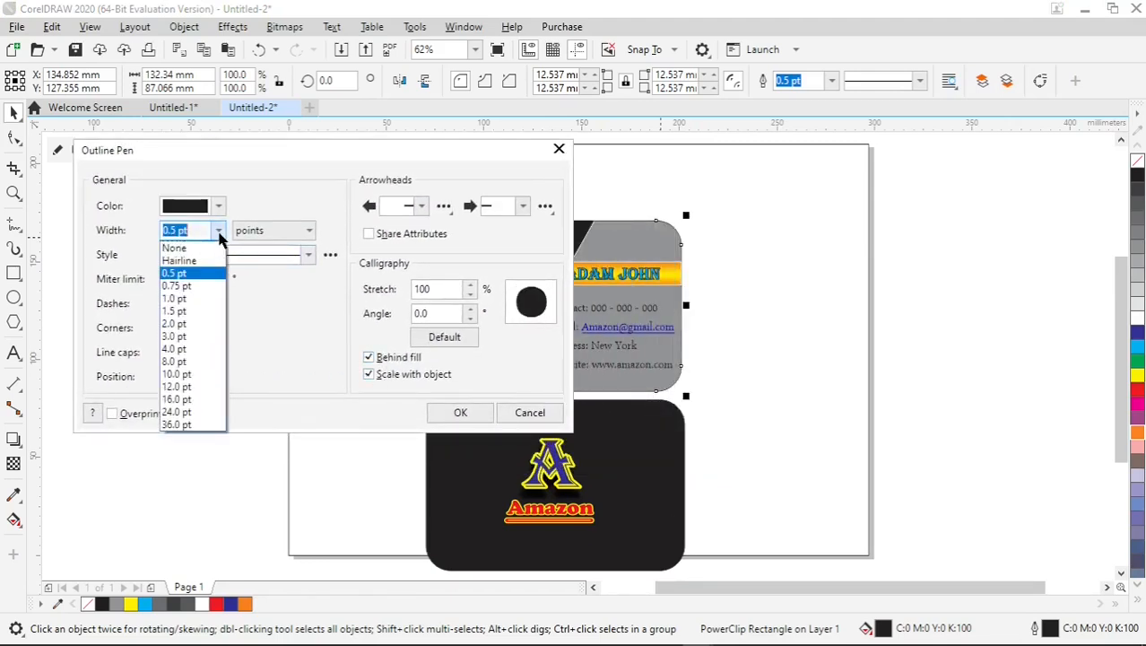
pyautogui.click(191, 337)
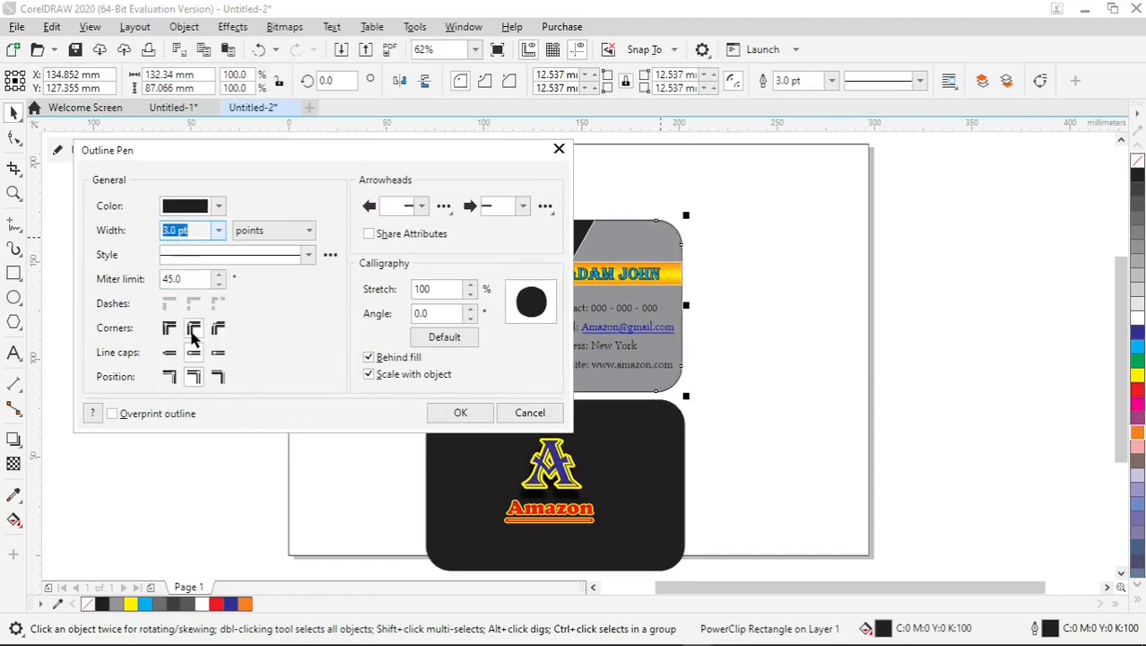
pyautogui.click(215, 232)
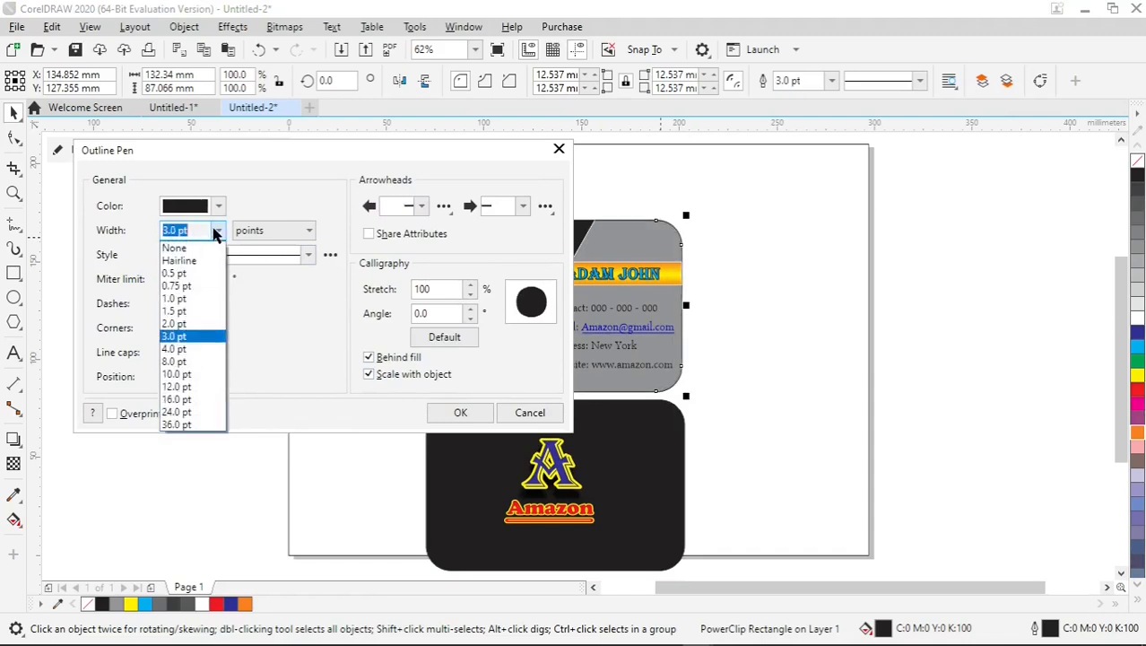
pyautogui.click(191, 349)
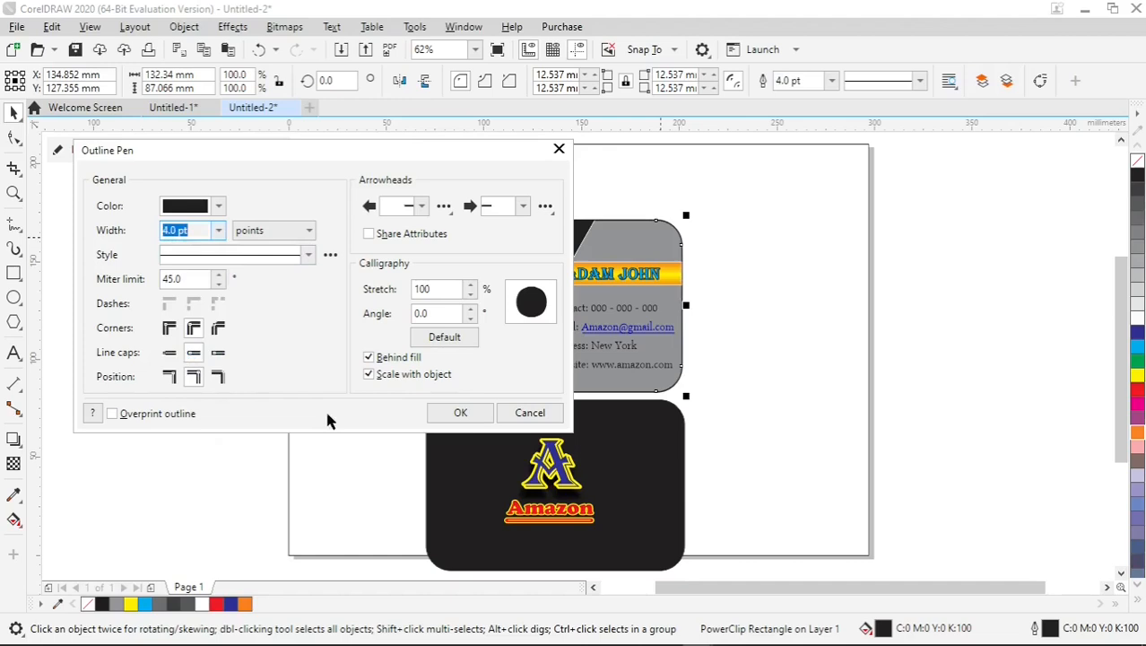
pyautogui.click(451, 414)
pyautogui.click(951, 368)
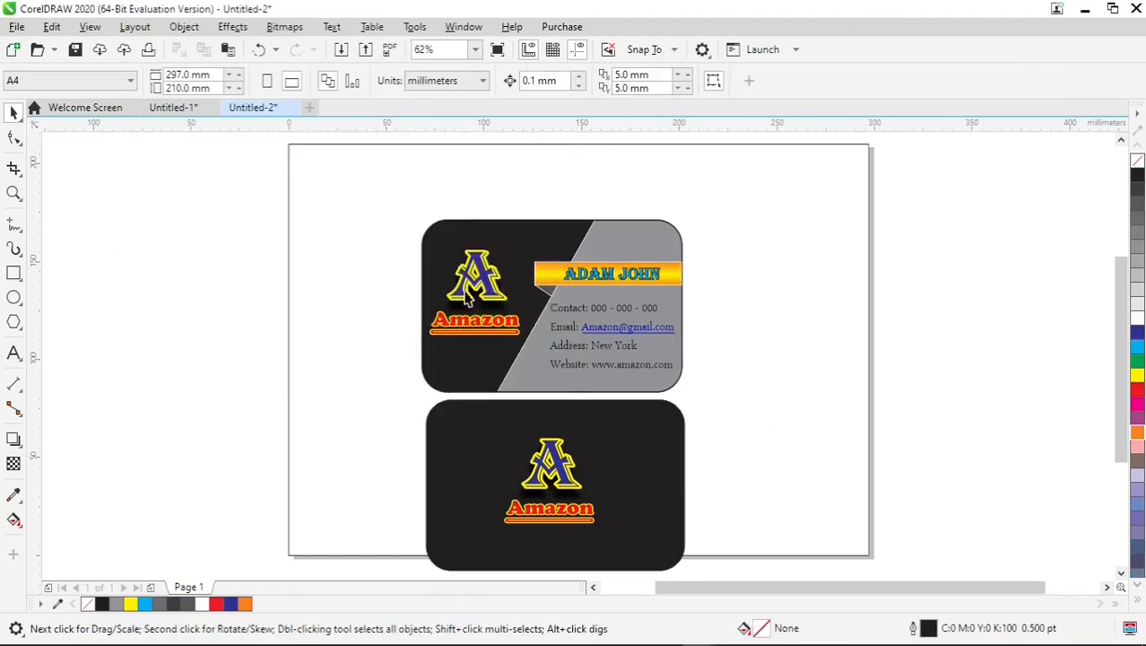
# Group the upper card's background with its logo, name ribbon and contact text.
pyautogui.moveTo(219, 177); pyautogui.dragTo(779, 428)
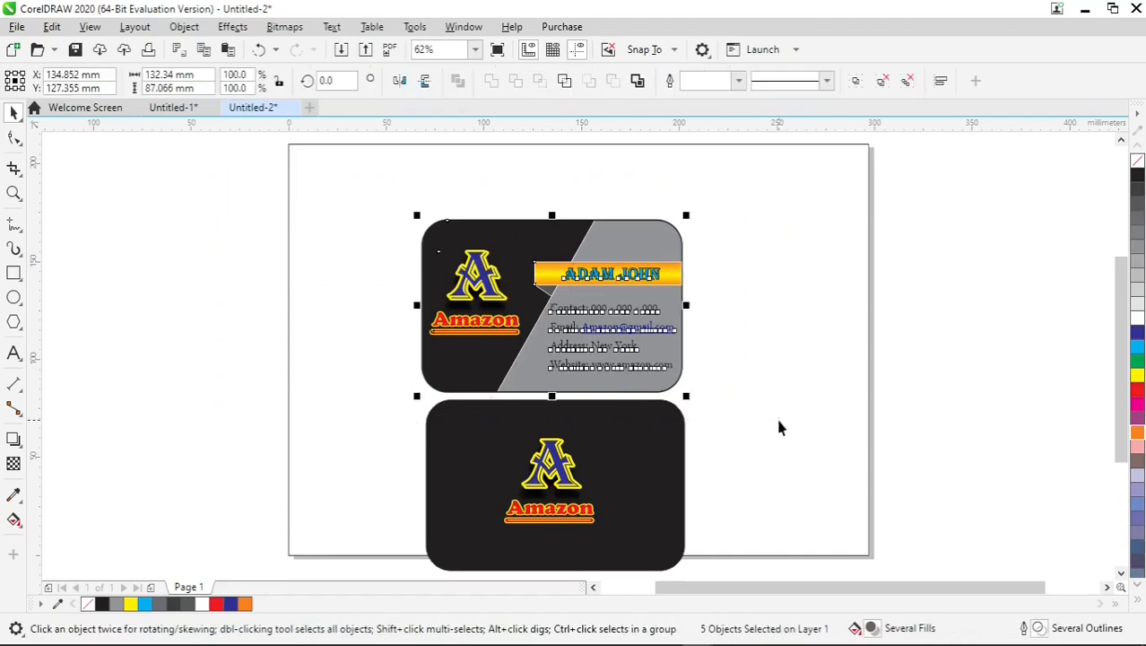
pyautogui.rightClick(573, 238)
pyautogui.click(585, 265)
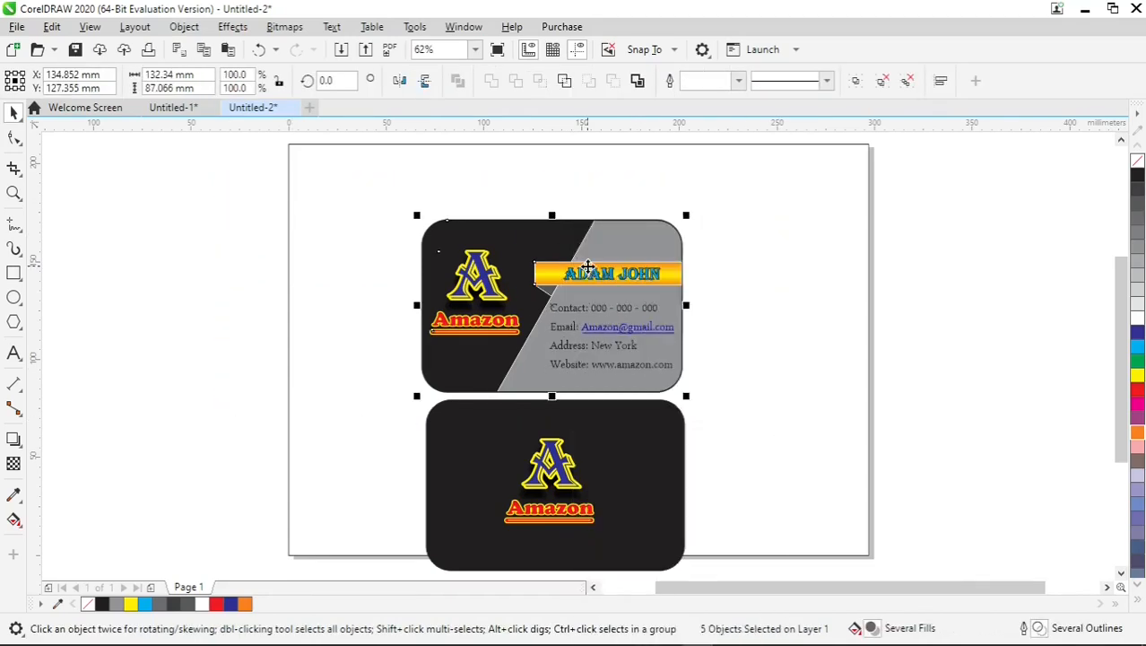
# Delete the lower black card together with its Amazon logo.
pyautogui.moveTo(267, 366); pyautogui.dragTo(745, 528)
pyautogui.rightClick(640, 440)
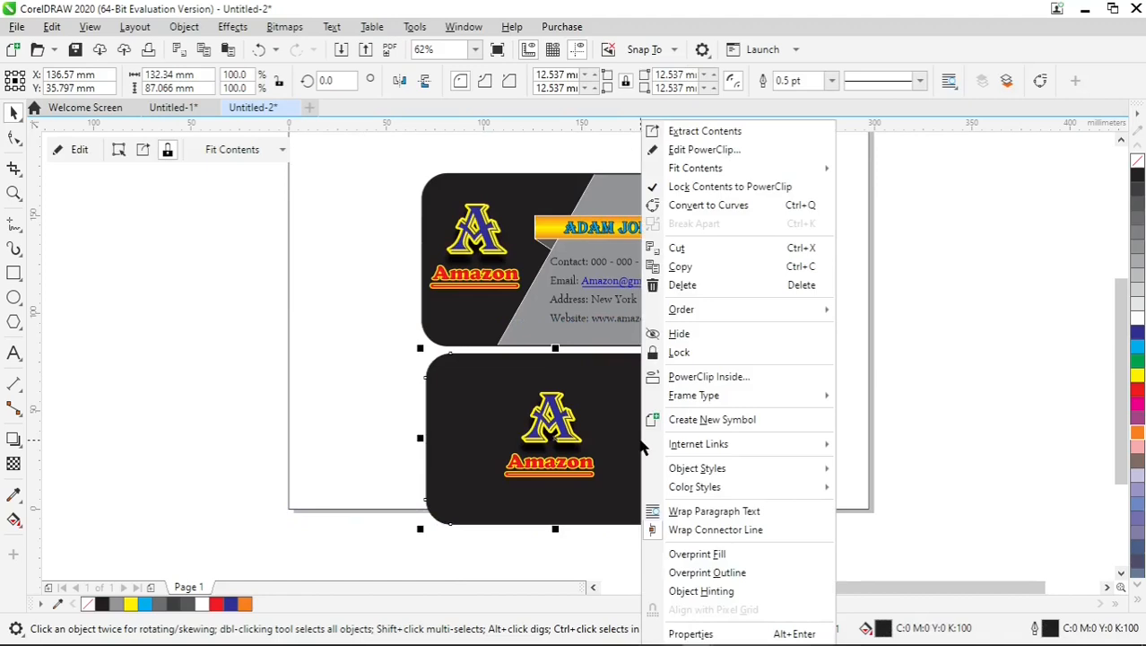
pyautogui.click(604, 436)
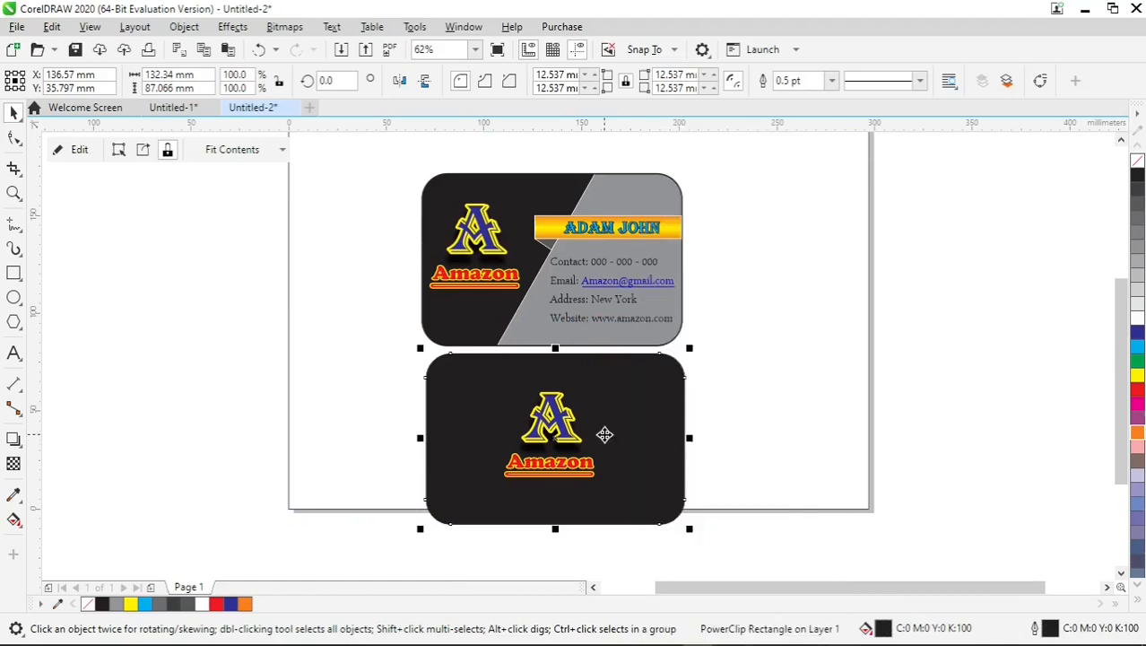
pyautogui.rightClick(604, 435)
pyautogui.click(633, 285)
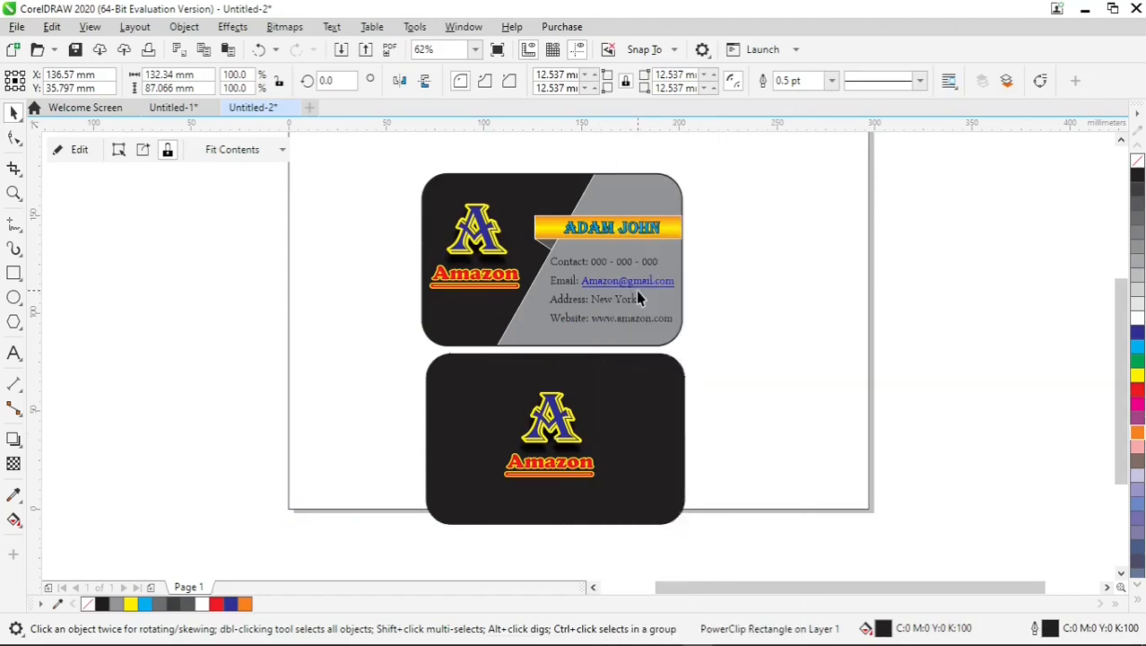
# Ungroup all objects of the upper card.
pyautogui.click(613, 197)
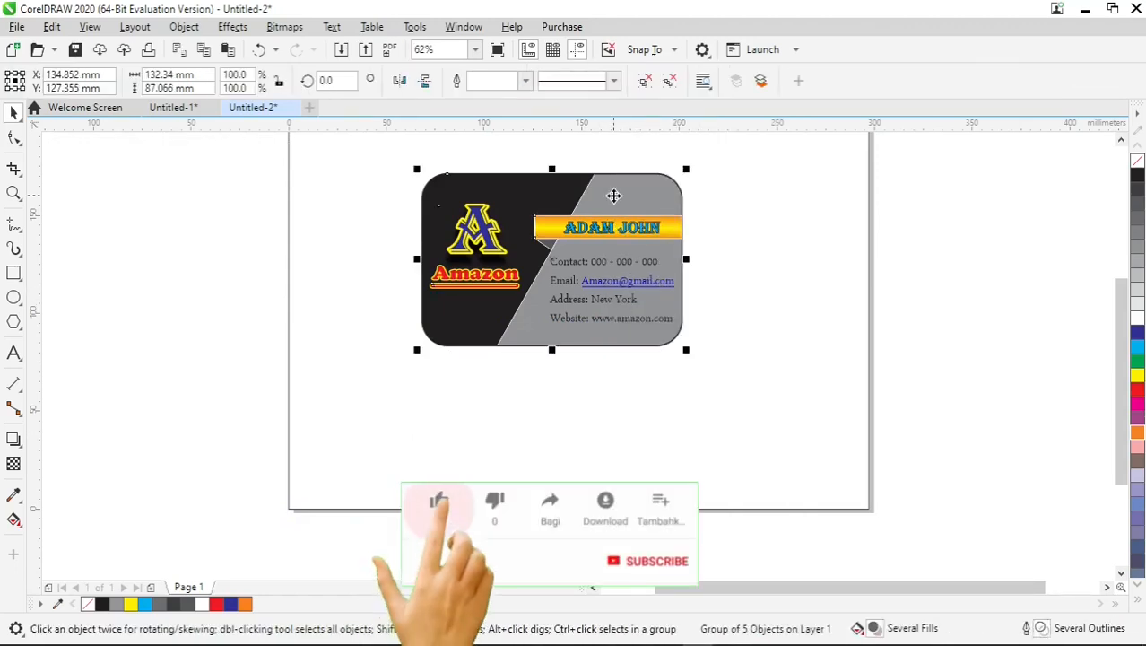
pyautogui.click(671, 83)
pyautogui.click(837, 169)
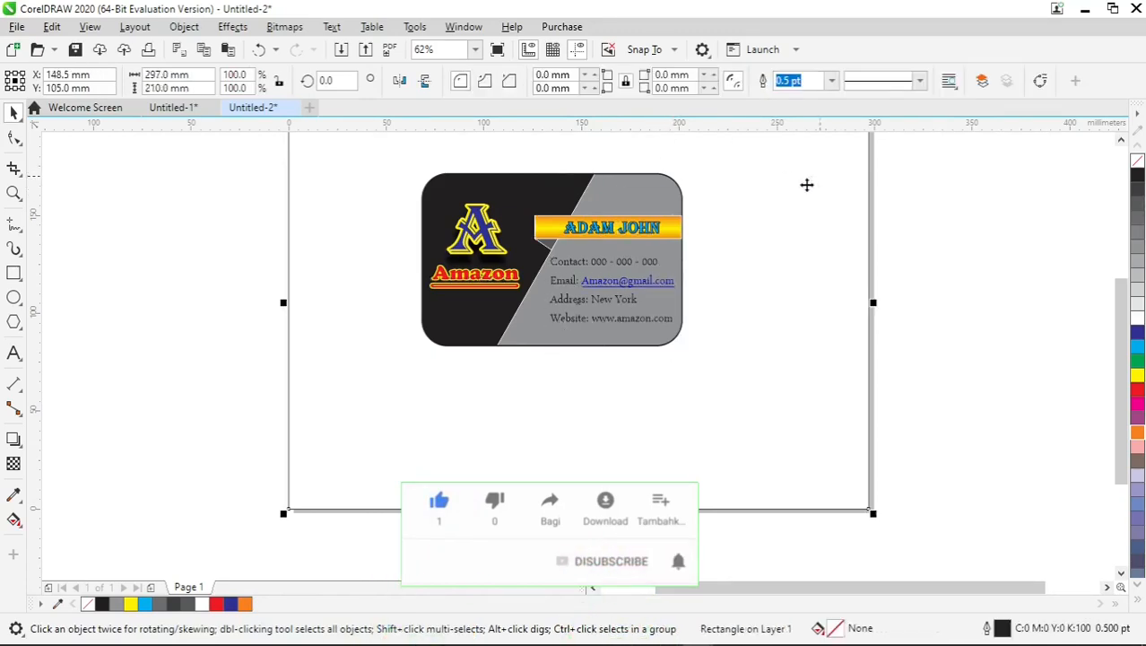
# Duplicate the outlined card background directly below the original and delete the slanted grey shape from inside the copy's PowerClip.
pyautogui.click(656, 201)
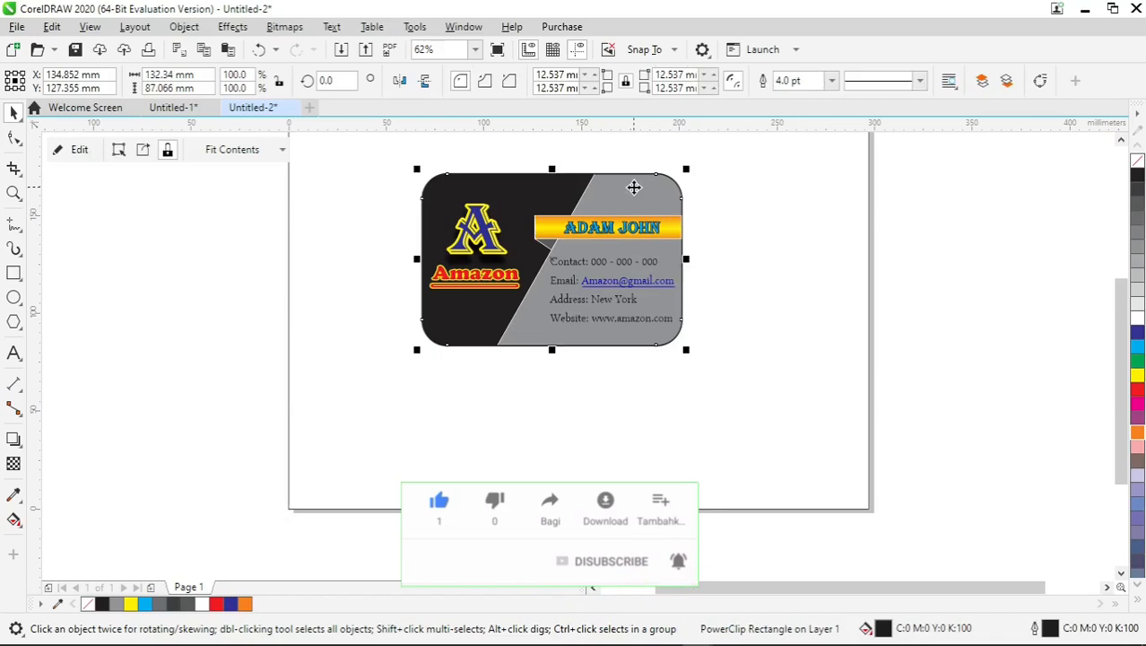
pyautogui.moveTo(634, 187); pyautogui.dragTo(634, 380)
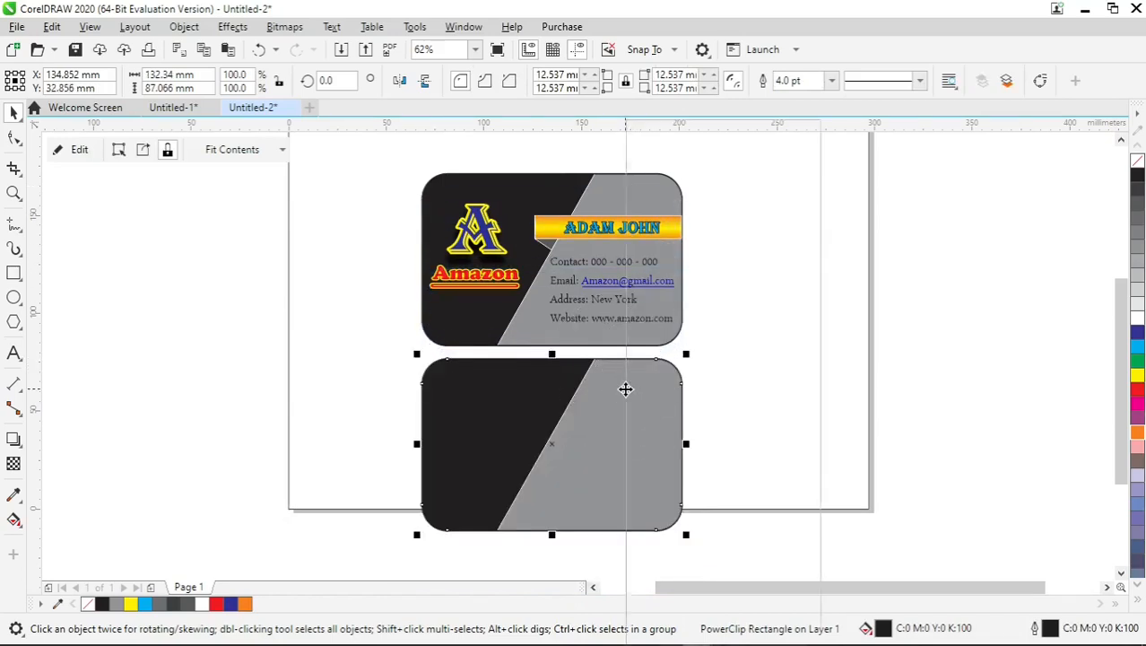
pyautogui.rightClick(626, 388)
pyautogui.click(664, 153)
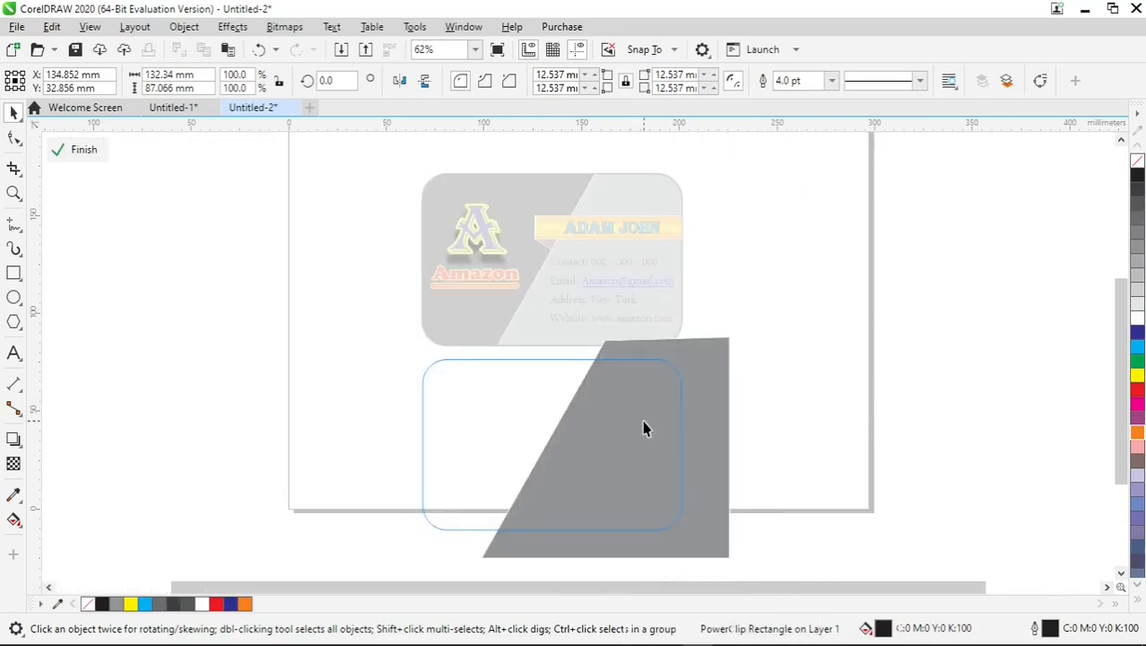
pyautogui.click(645, 423)
pyautogui.rightClick(644, 421)
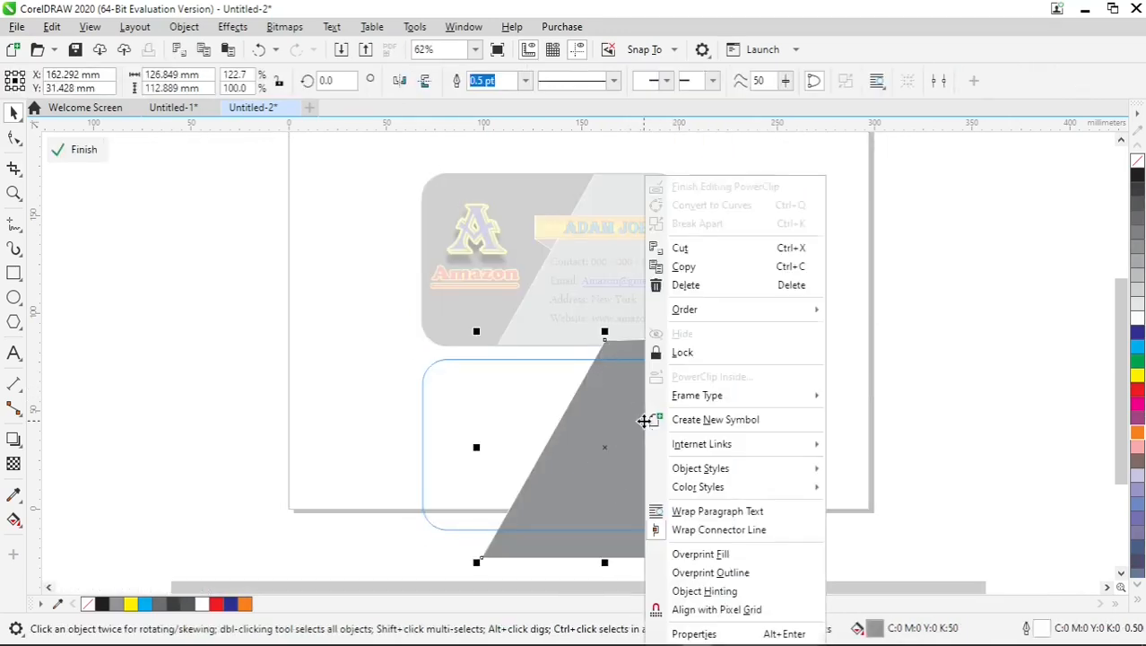
pyautogui.click(671, 285)
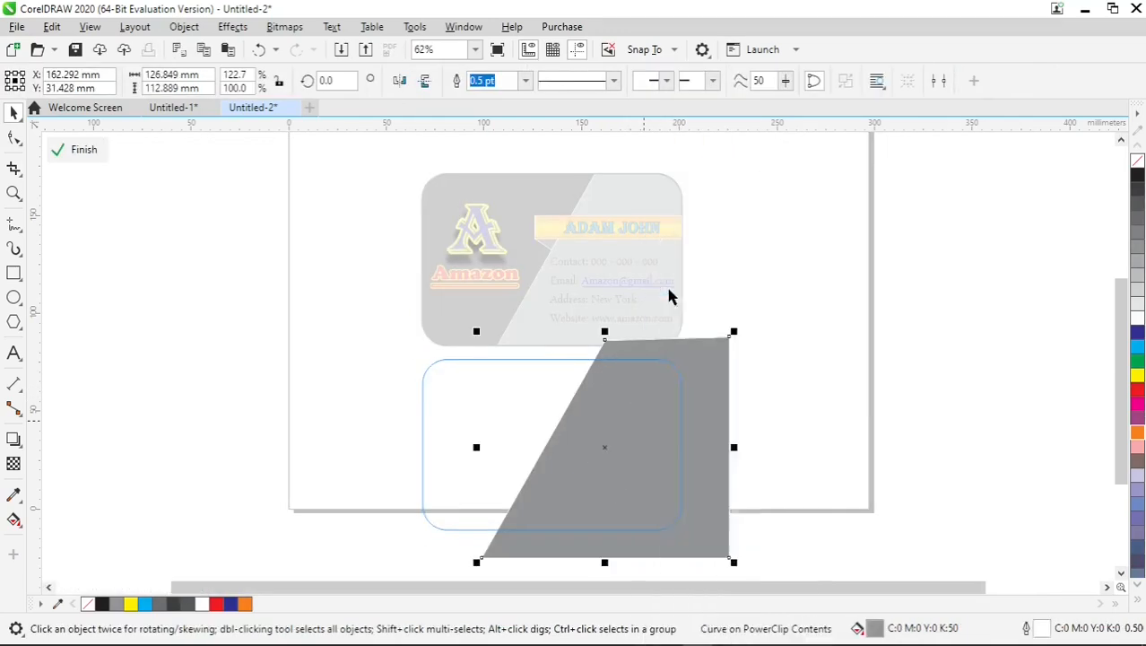
pyautogui.click(86, 152)
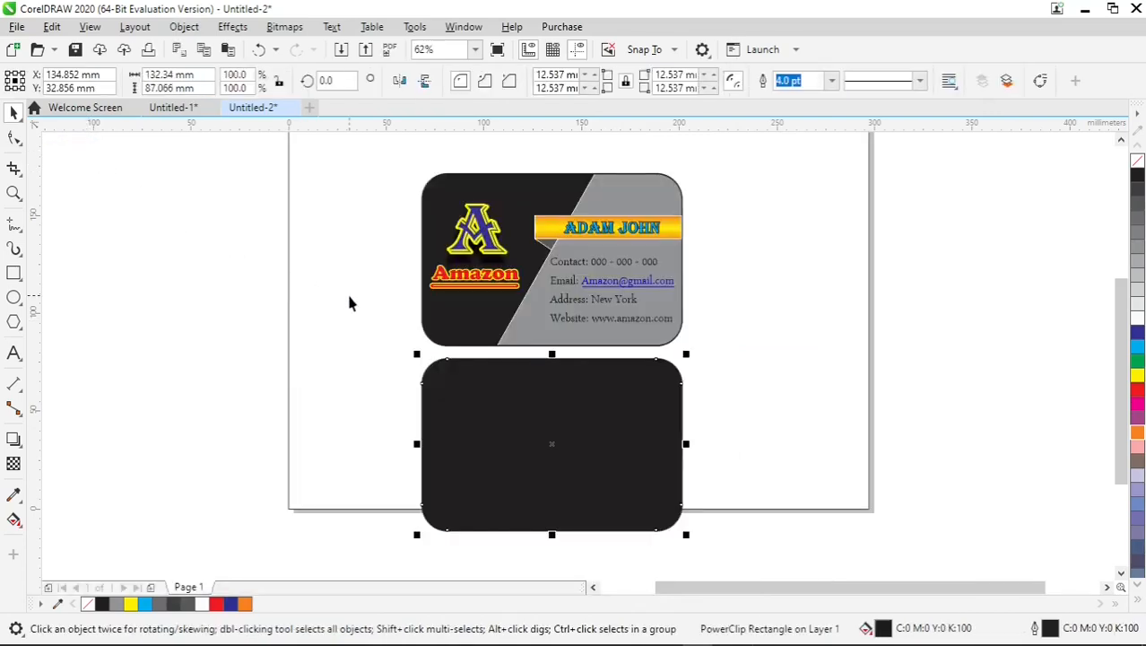
# Group the "A" letter, the "Amazon" text, the underline and the shadow on the upper card.
pyautogui.click(478, 229)
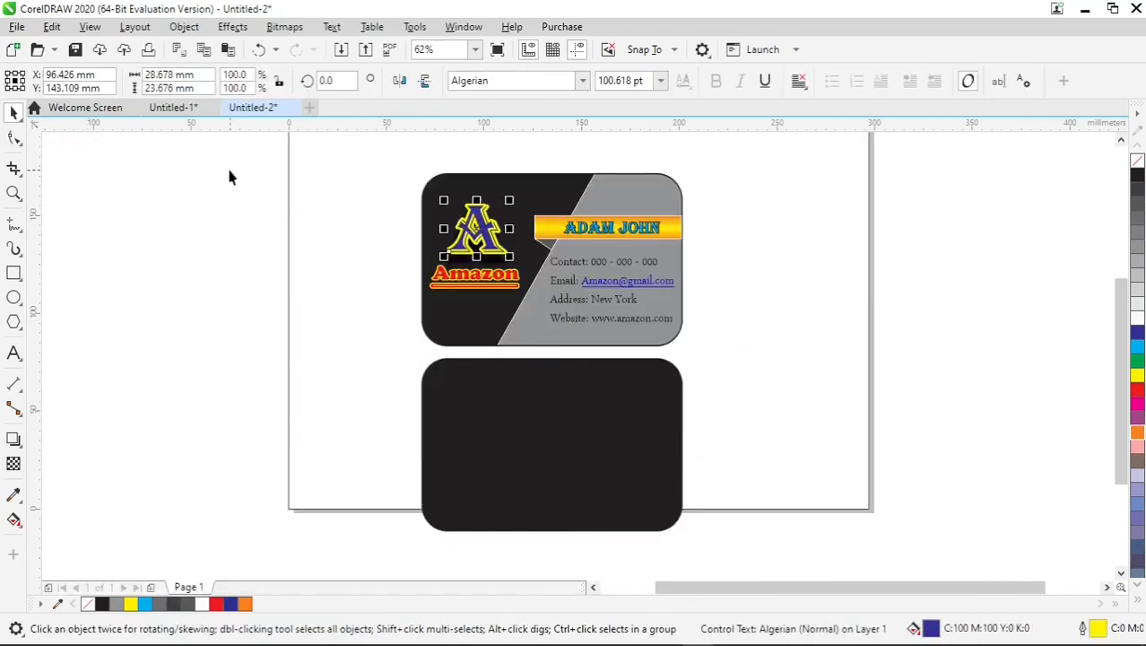
pyautogui.moveTo(231, 154); pyautogui.dragTo(531, 311)
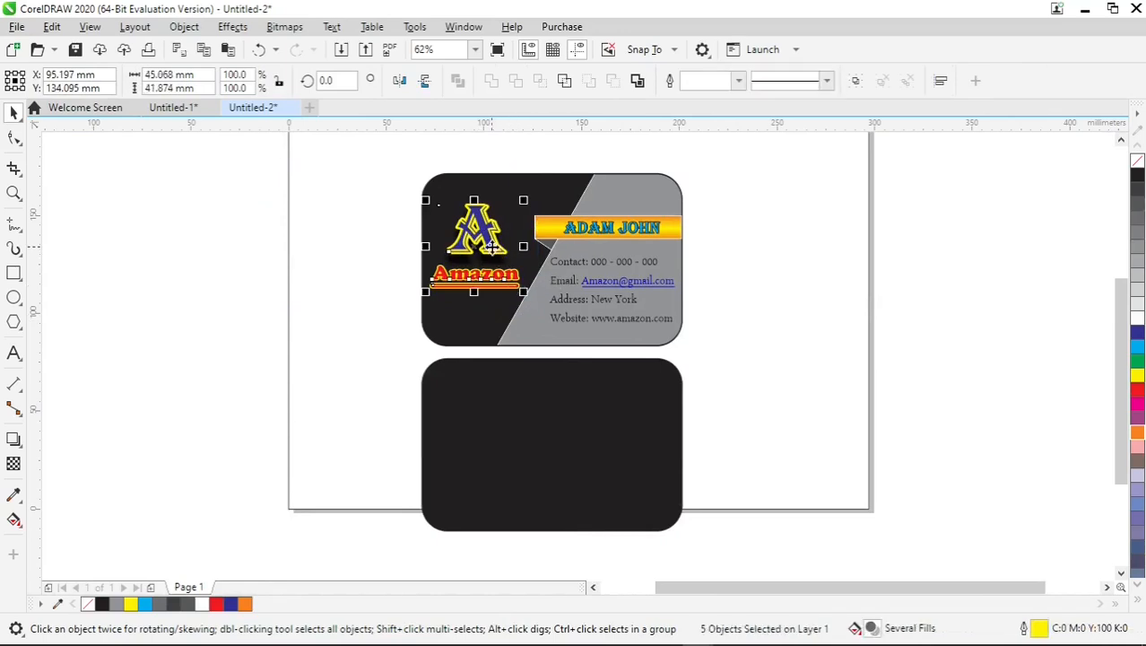
pyautogui.rightClick(491, 247)
pyautogui.click(534, 242)
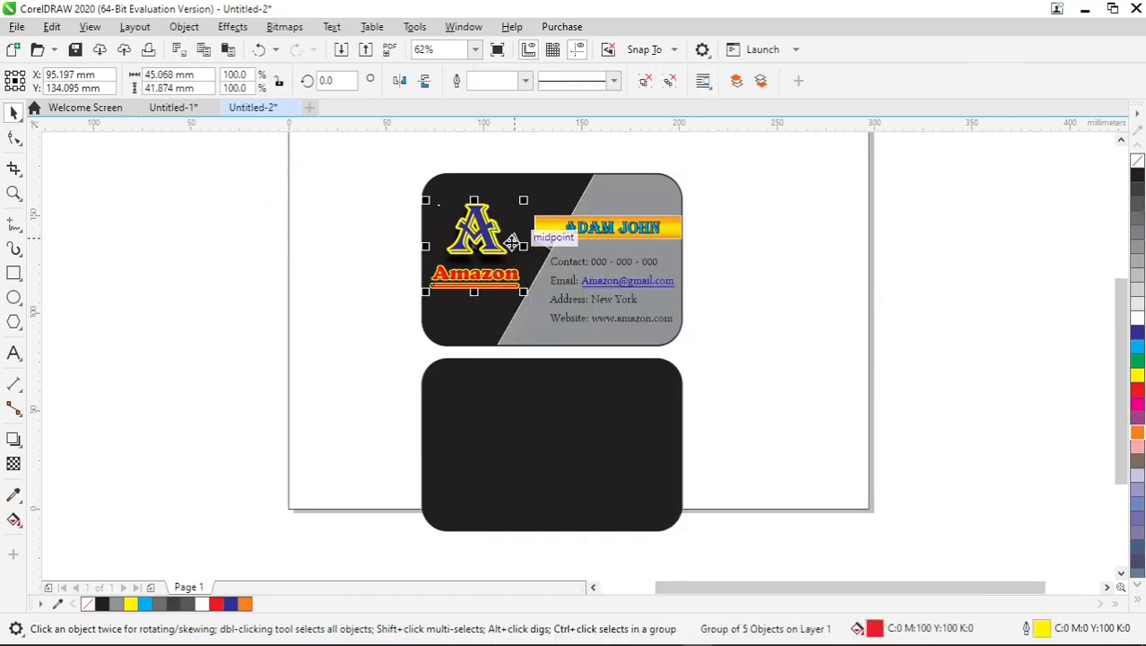
pyautogui.click(320, 333)
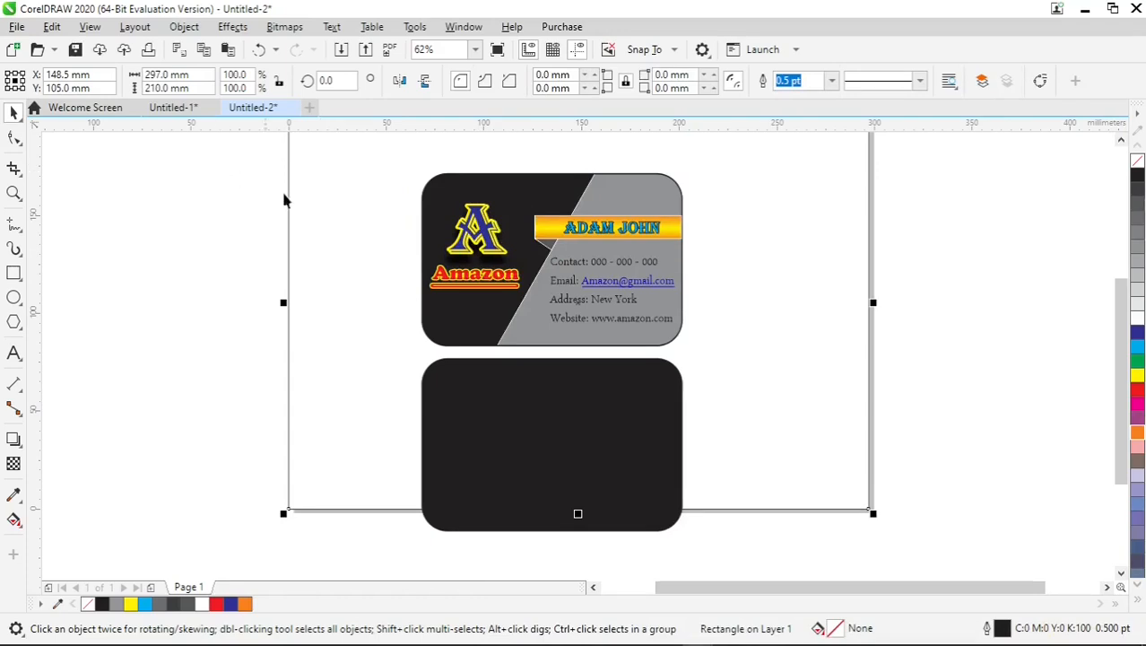
# Make a copy of the grouped Amazon logo and place it near the centre of the lower black card.
pyautogui.click(487, 241)
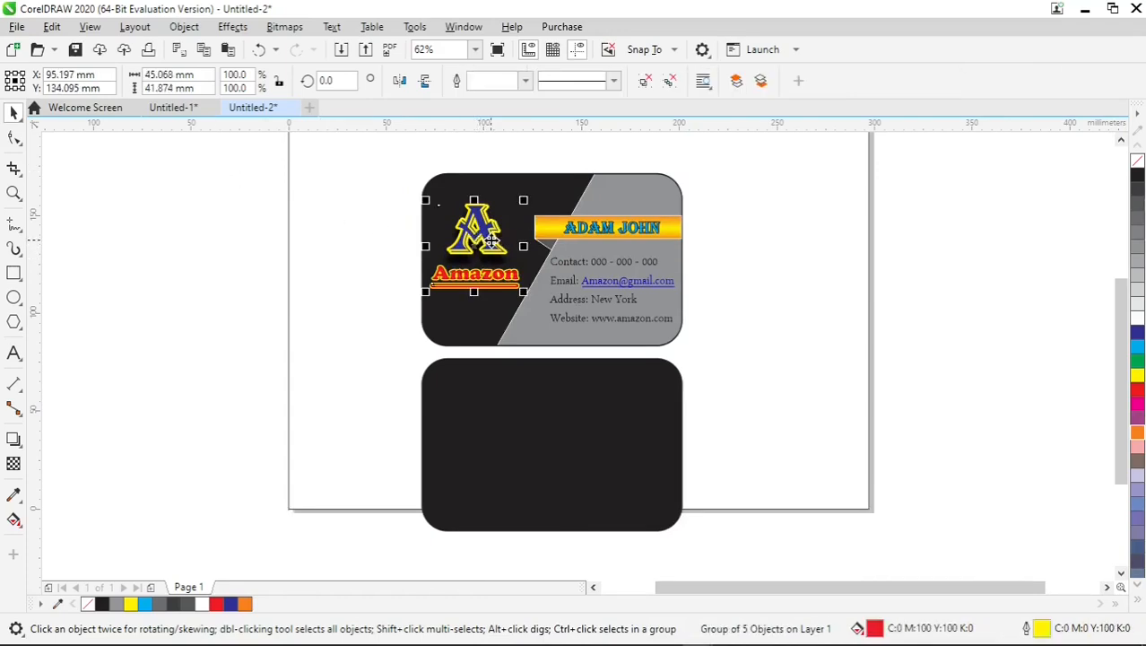
pyautogui.moveTo(491, 240); pyautogui.dragTo(387, 314)
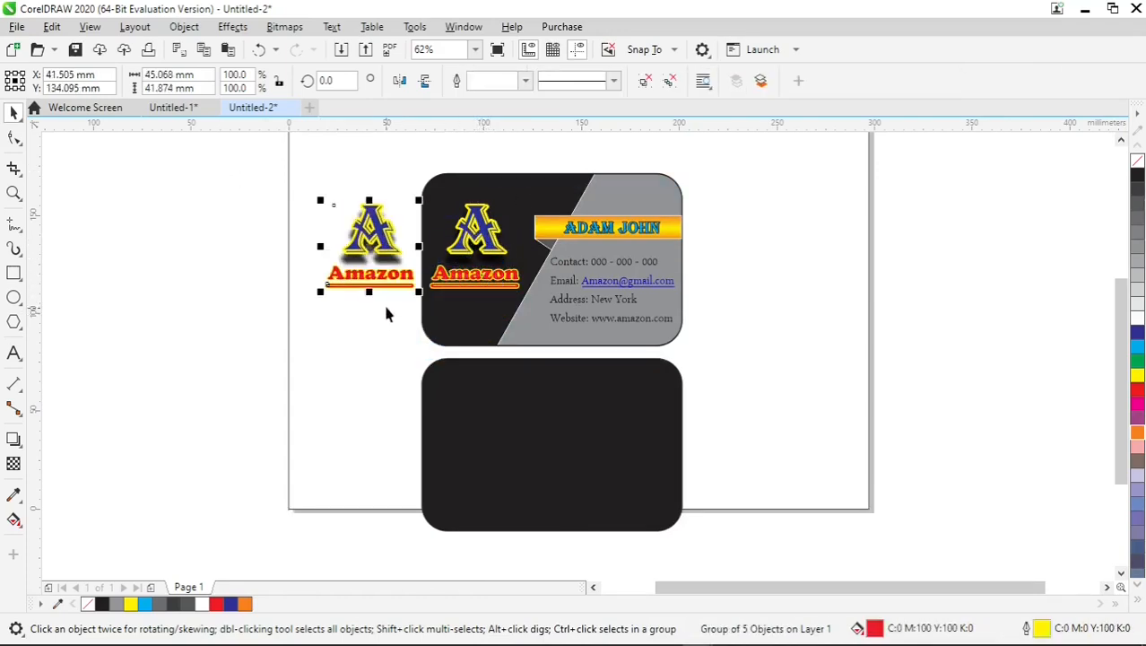
pyautogui.click(250, 242)
pyautogui.click(374, 244)
pyautogui.moveTo(372, 246); pyautogui.dragTo(547, 425)
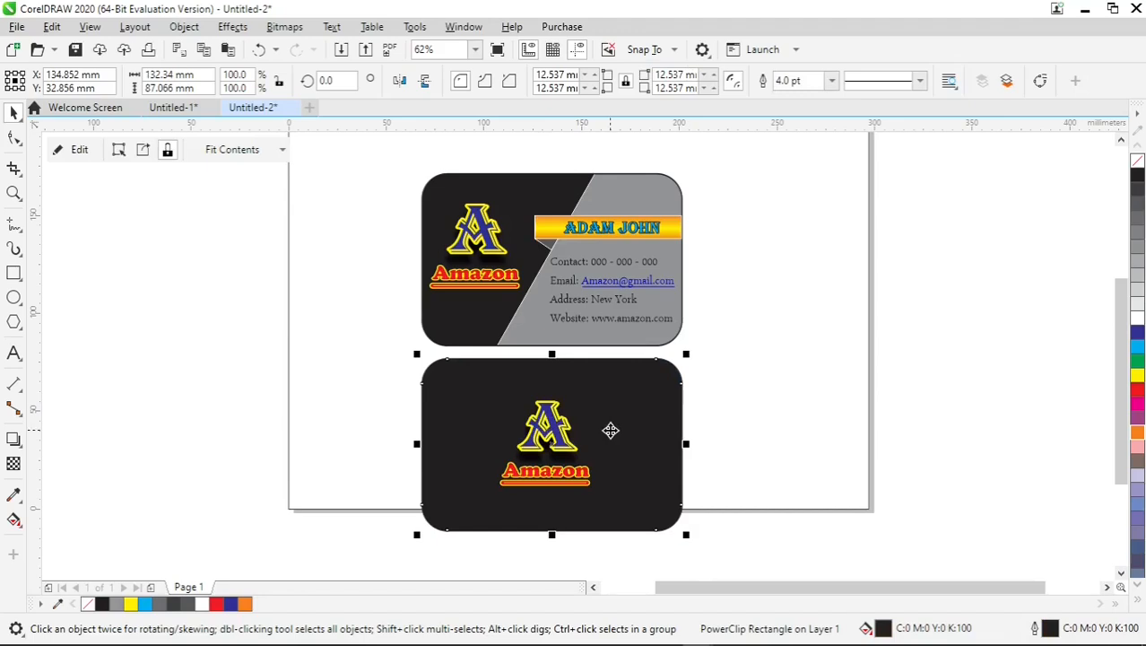
# Shift the lower black card together with its logo about 1.9 mm to the right.
pyautogui.press('Right')
pyautogui.press('Right')
pyautogui.press('Right')
pyautogui.press('Right')
pyautogui.press('Right')
pyautogui.press('Right')
pyautogui.press('Right')
pyautogui.press('Right')
pyautogui.press('Right')
pyautogui.press('Right')
pyautogui.press('Right')
pyautogui.press('Right')
pyautogui.press('Right')
pyautogui.press('Right')
pyautogui.press('Right')
pyautogui.press('Right')
pyautogui.press('Right')
pyautogui.press('Right')
pyautogui.press('Right')
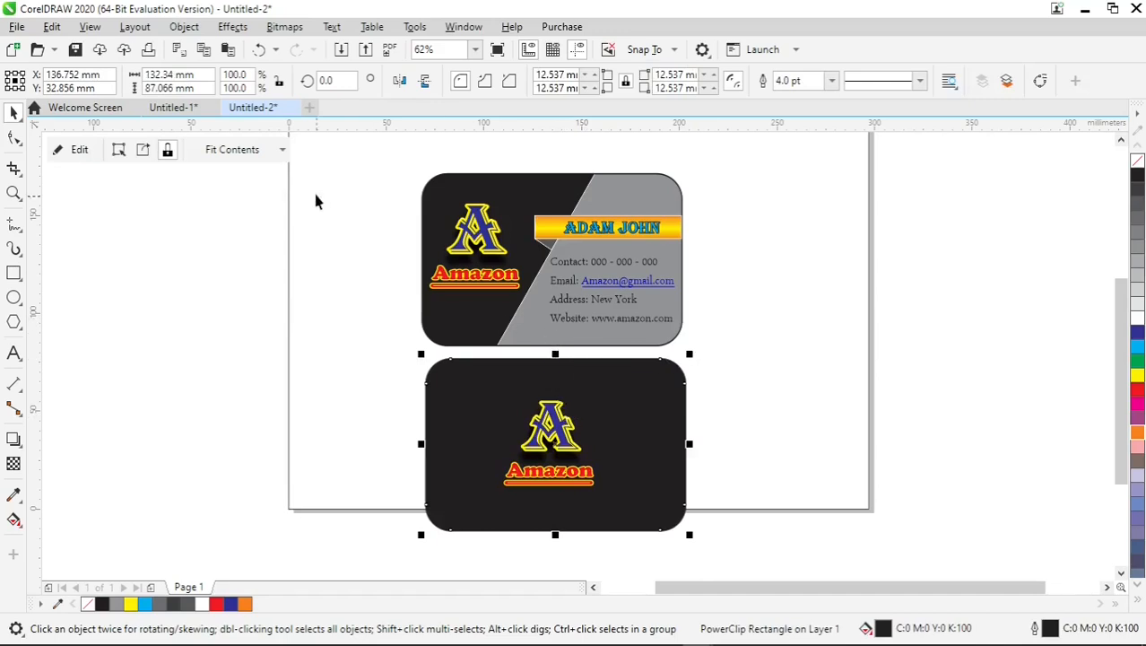
# Group both cards with all their contents and centre the group on the page.
pyautogui.moveTo(757, 550); pyautogui.dragTo(330, 163)
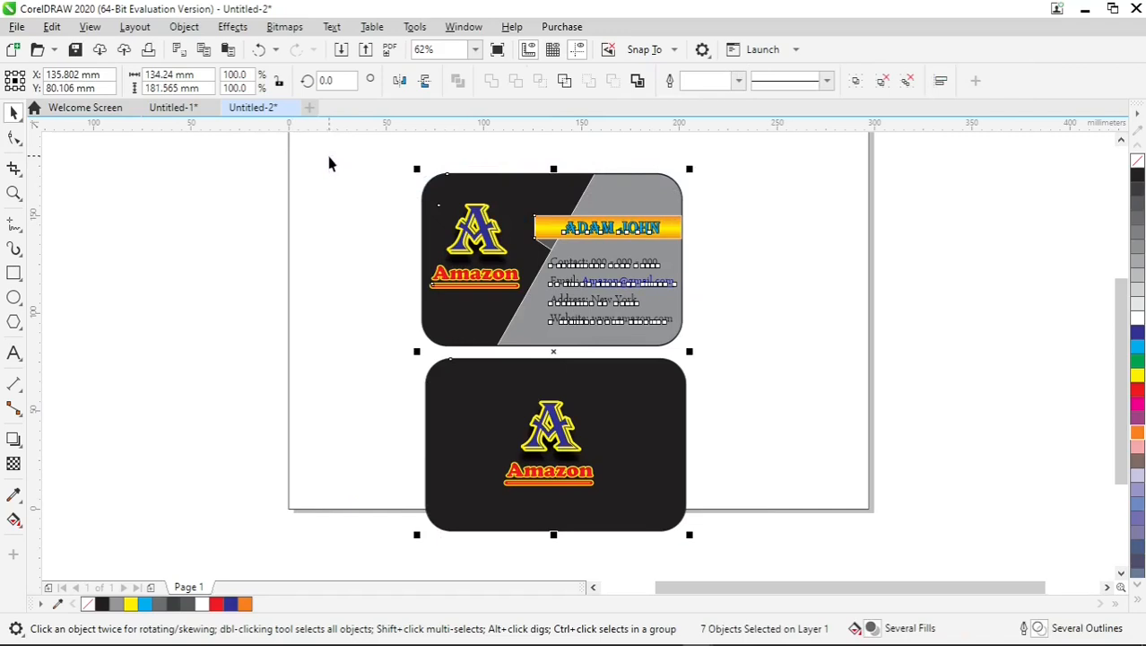
pyautogui.rightClick(499, 392)
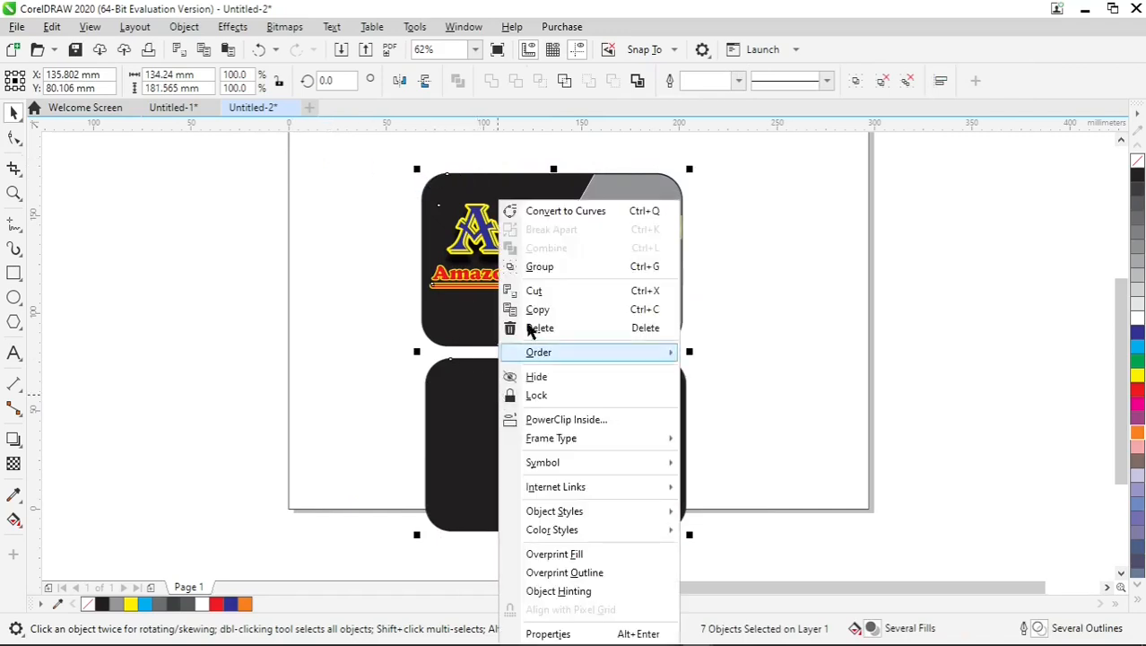
pyautogui.click(536, 266)
pyautogui.press('p')
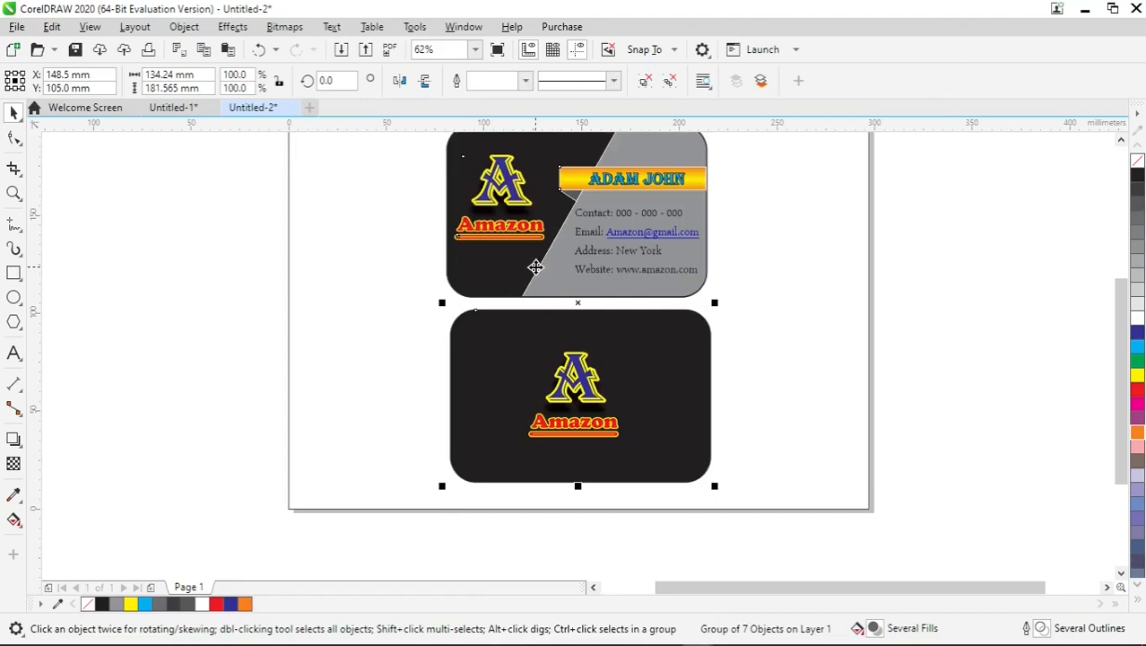
pyautogui.hotkey('shift', 'F4')
# Fill the page-sized background rectangle behind the cards with cyan (C:100 M:0 Y:0 K:0).
pyautogui.click(838, 307)
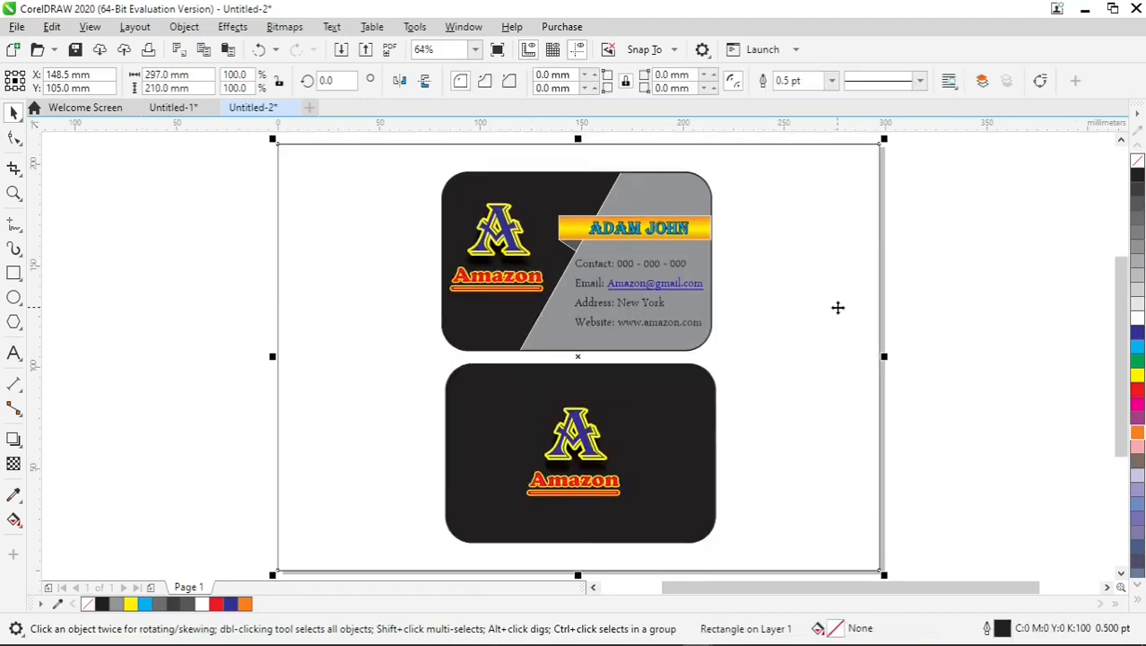
pyautogui.click(1138, 348)
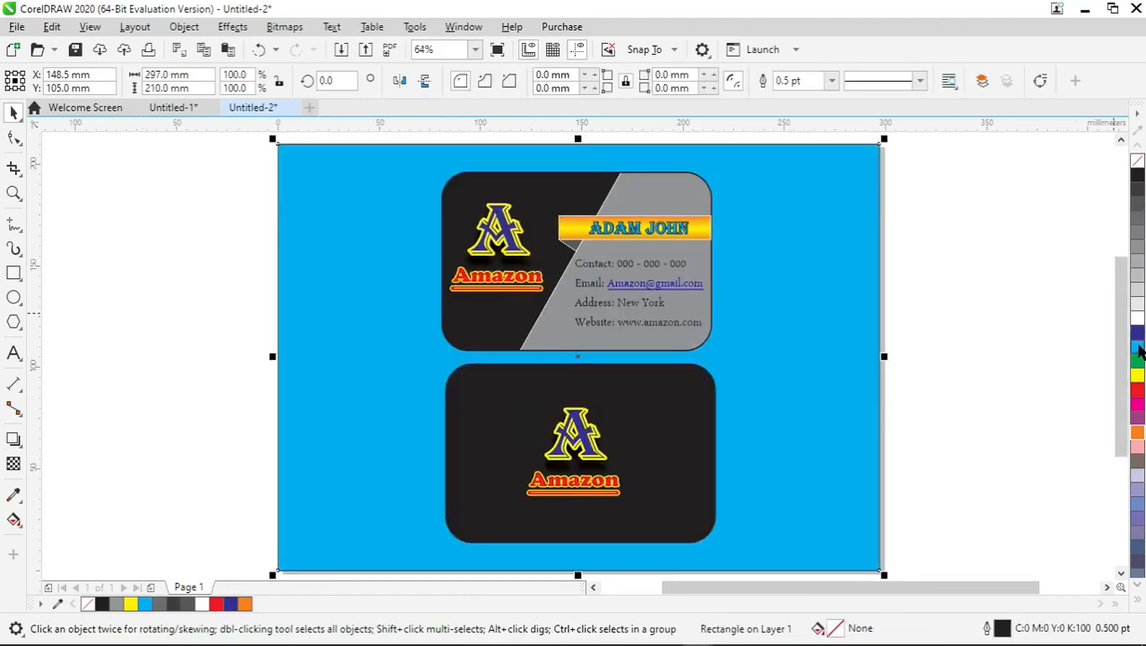
pyautogui.click(991, 337)
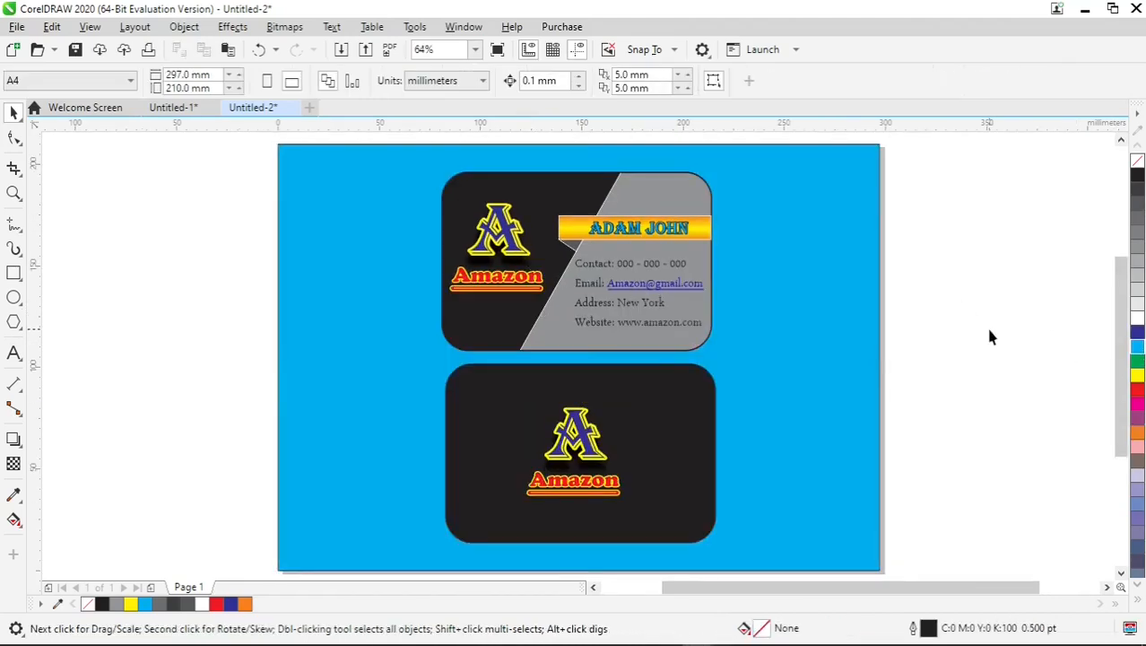
# Apply a black drop shadow around the grouped cards, with opacity 100 and feathering 15.
pyautogui.click(13, 439)
pyautogui.click(457, 359)
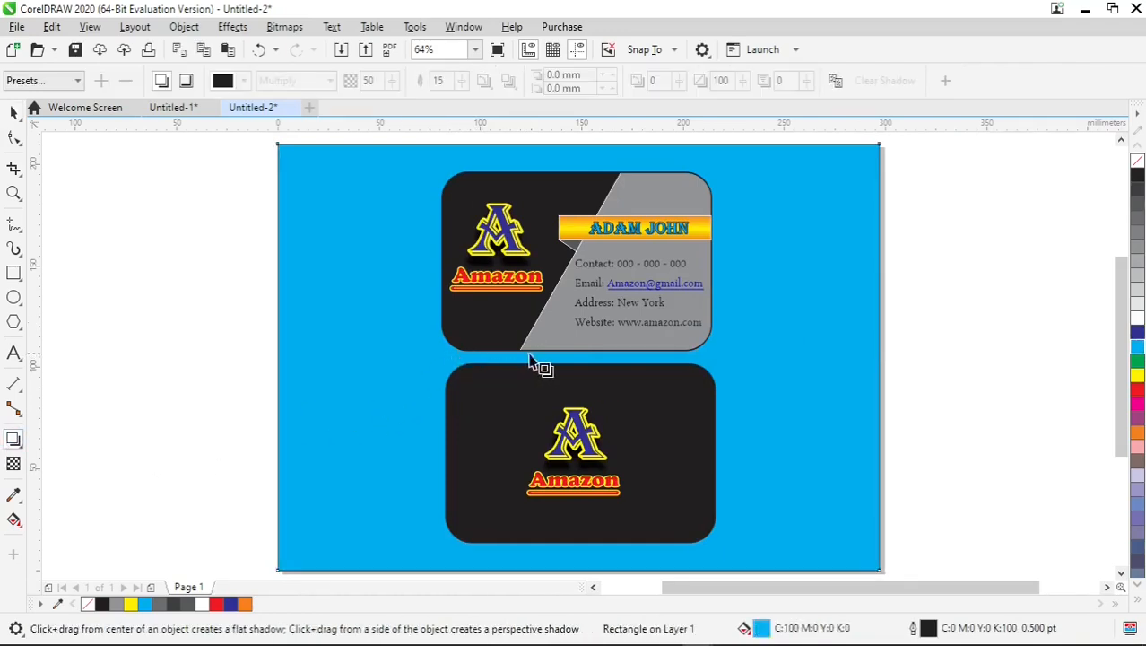
pyautogui.click(496, 349)
pyautogui.moveTo(441, 358); pyautogui.dragTo(726, 355)
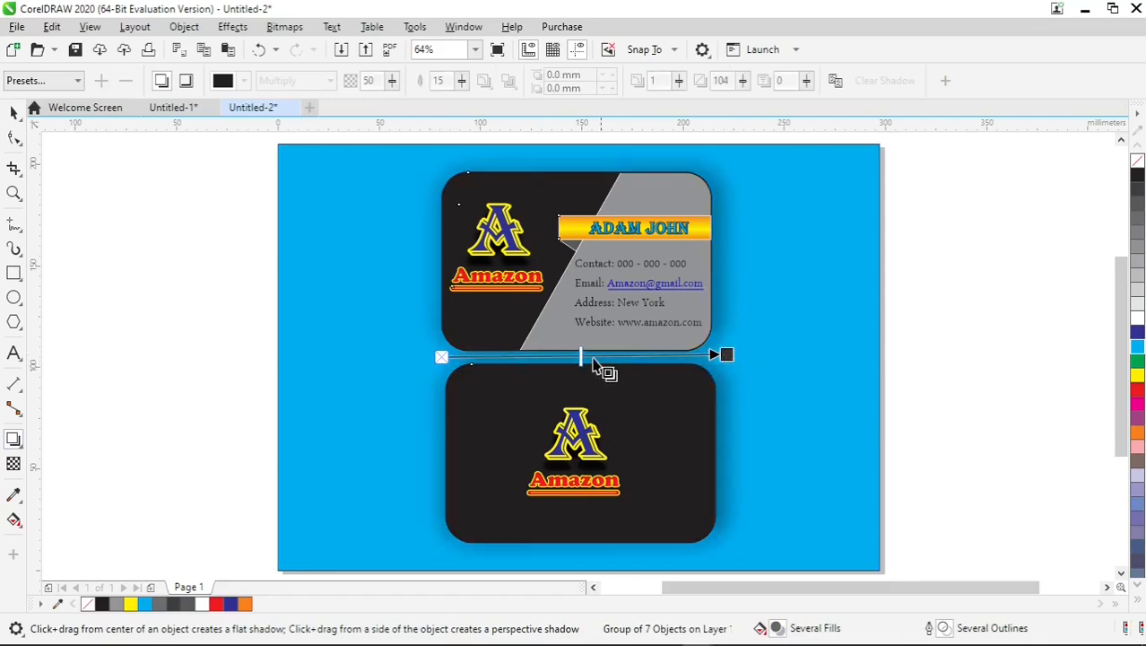
pyautogui.moveTo(577, 355); pyautogui.dragTo(725, 357)
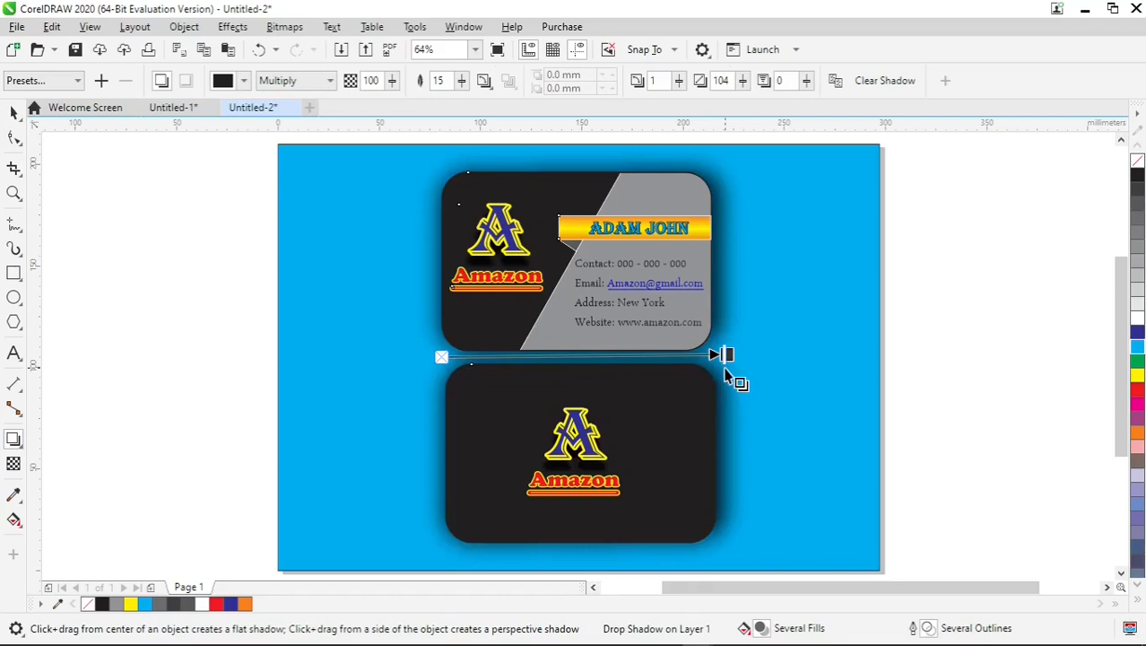
pyautogui.click(14, 112)
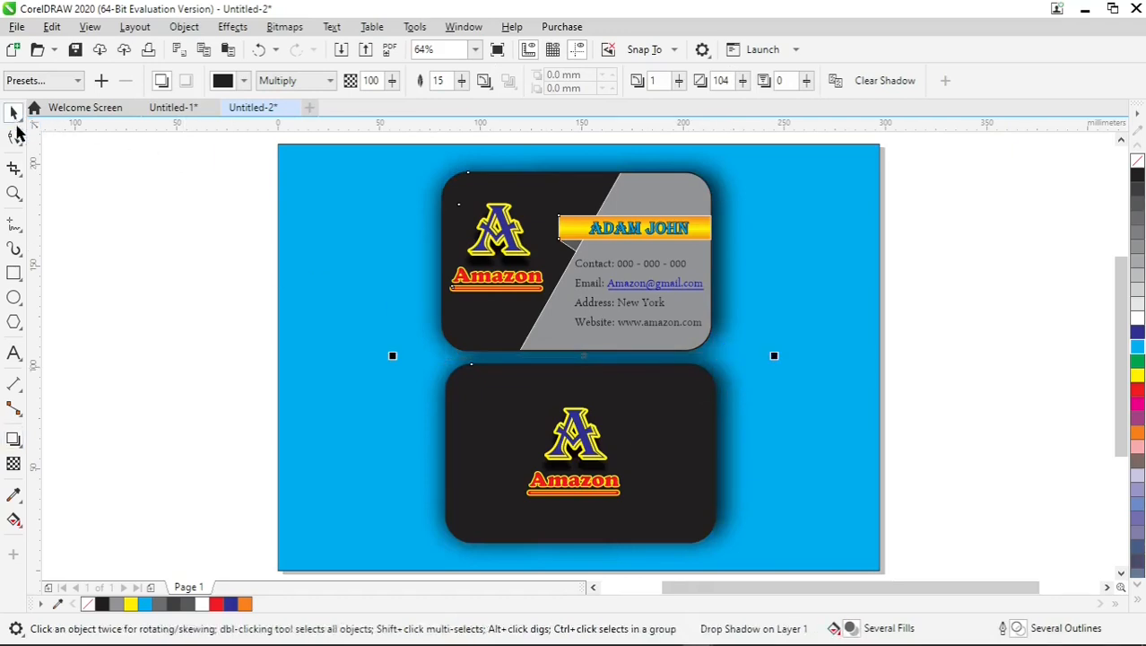
# Change the background rectangle's solid cyan fill to an elliptical fountain fill, white in the middle and cyan outside.
pyautogui.click(14, 520)
pyautogui.click(336, 462)
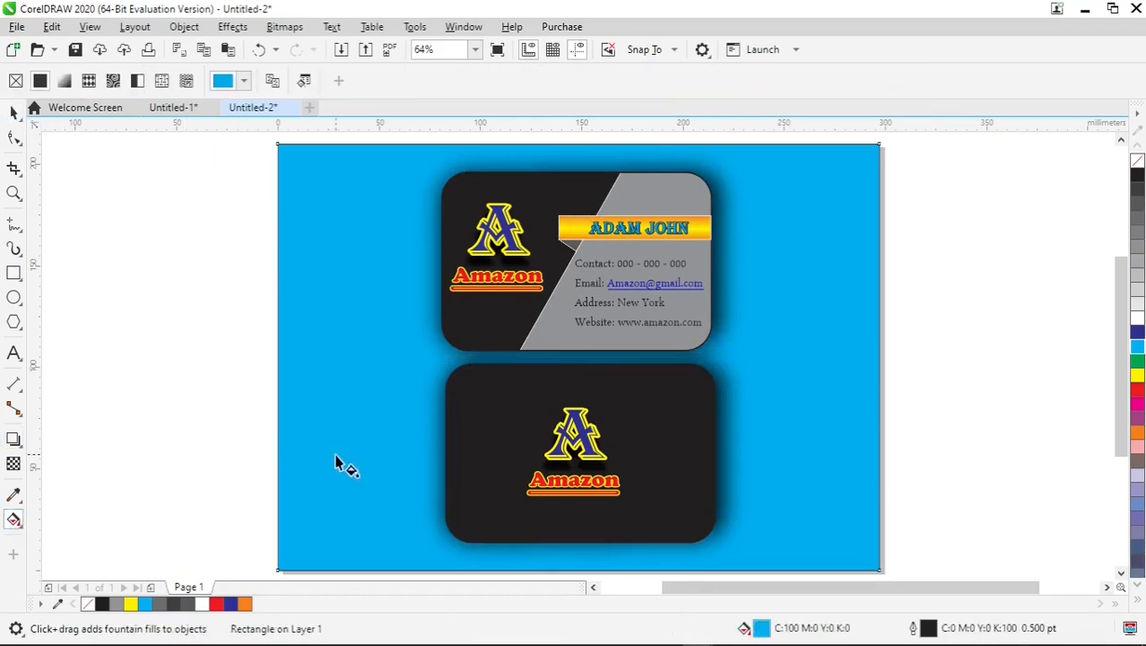
pyautogui.moveTo(323, 486); pyautogui.dragTo(370, 384)
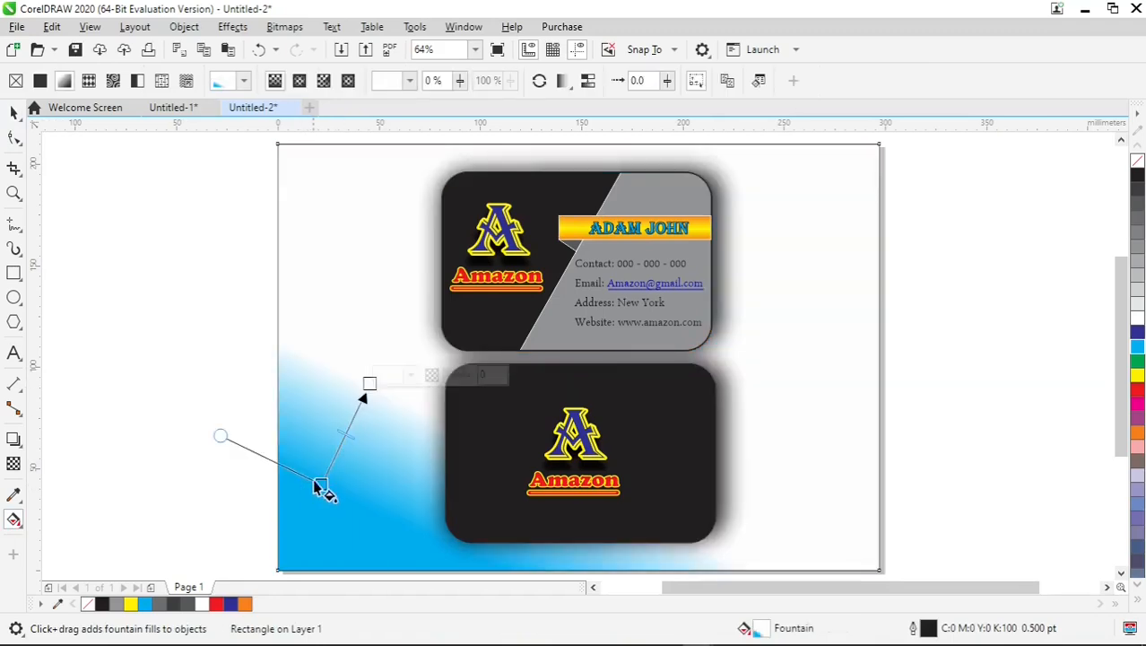
pyautogui.moveTo(321, 483); pyautogui.dragTo(563, 355)
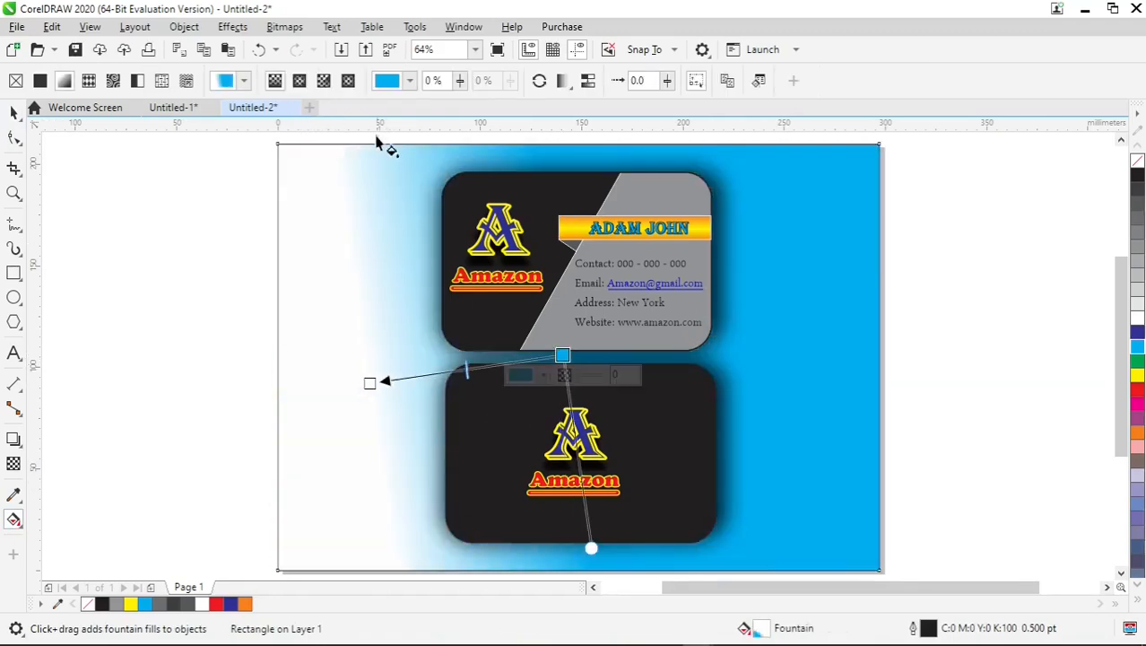
pyautogui.click(298, 81)
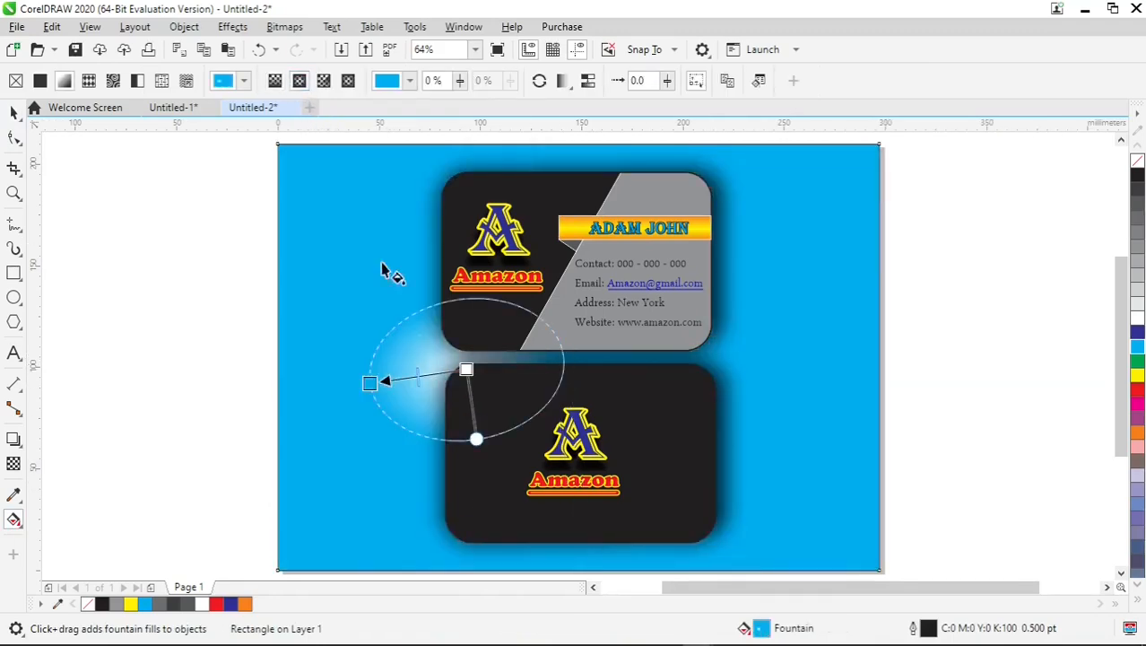
# Centre the elliptical fountain fill between the two cards and enlarge it until its ellipse extends past the page edges.
pyautogui.moveTo(467, 369); pyautogui.dragTo(583, 342)
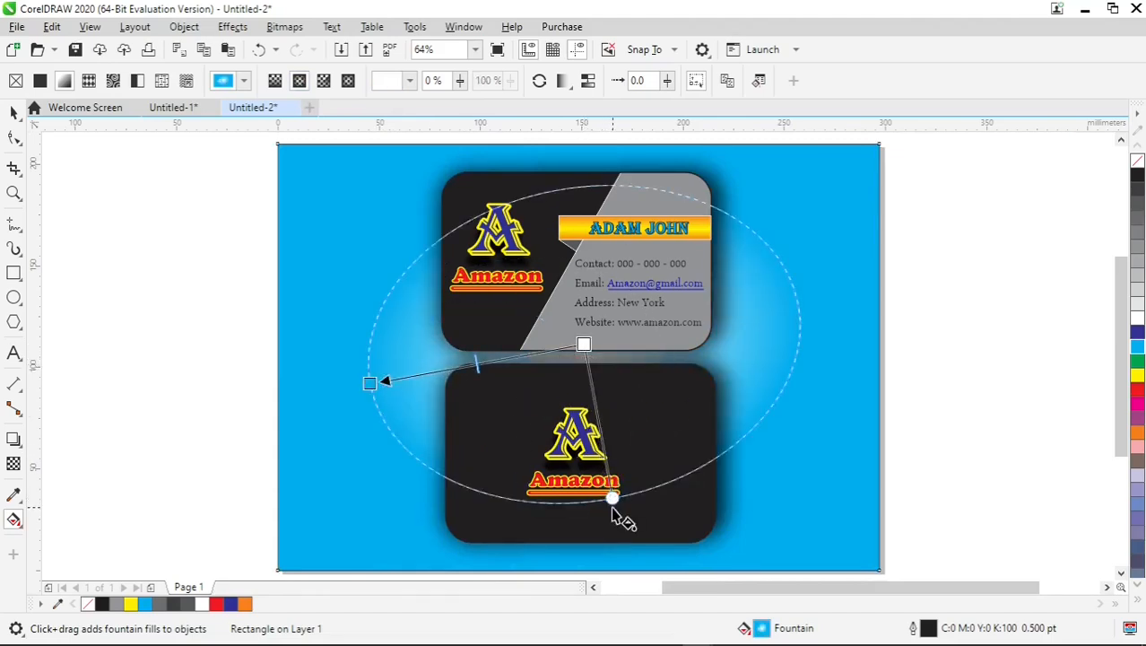
pyautogui.moveTo(614, 501); pyautogui.dragTo(632, 508)
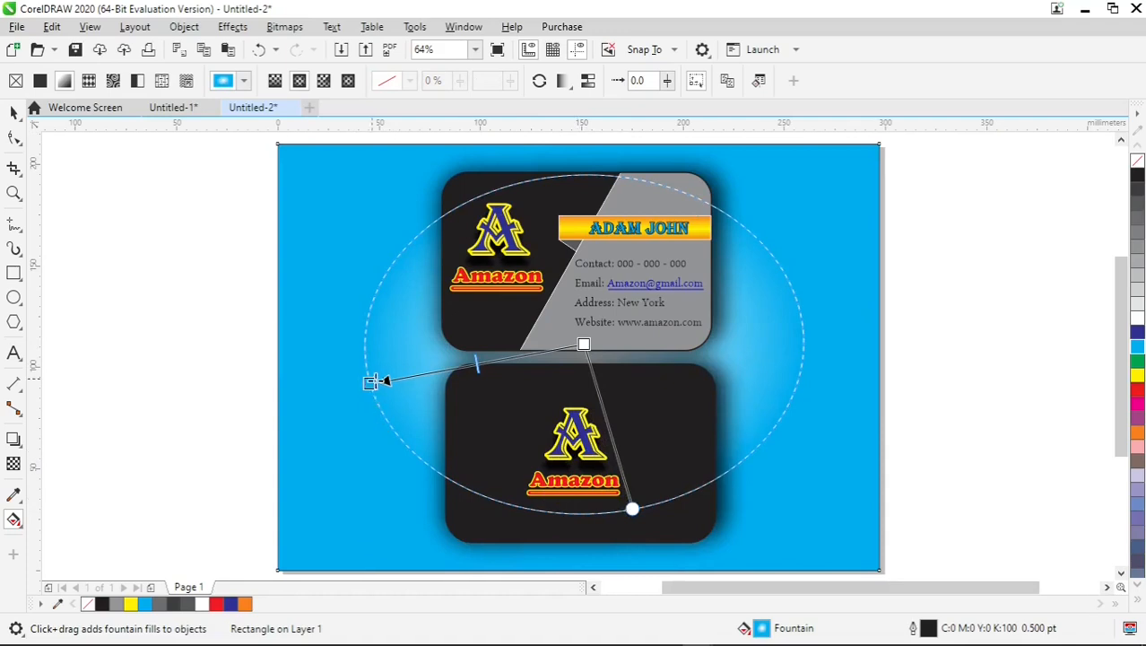
pyautogui.moveTo(377, 381); pyautogui.dragTo(230, 432)
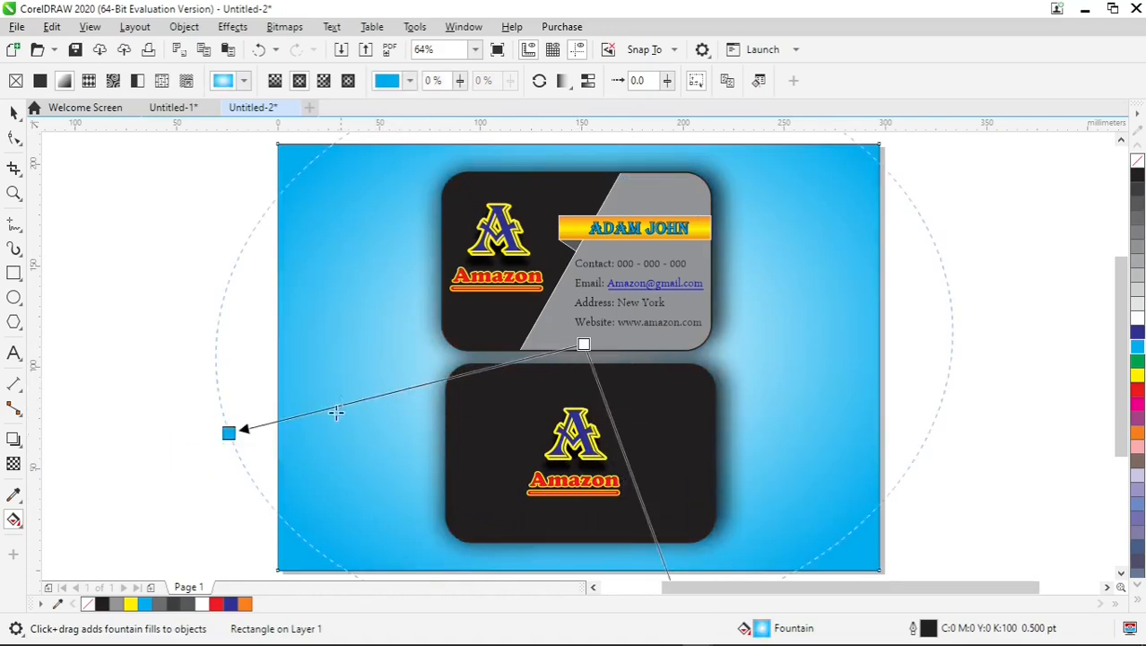
# Shift the background gradient's midpoint toward its cyan end to widen the light area, and deselect the rectangle.
pyautogui.moveTo(316, 416); pyautogui.dragTo(315, 414)
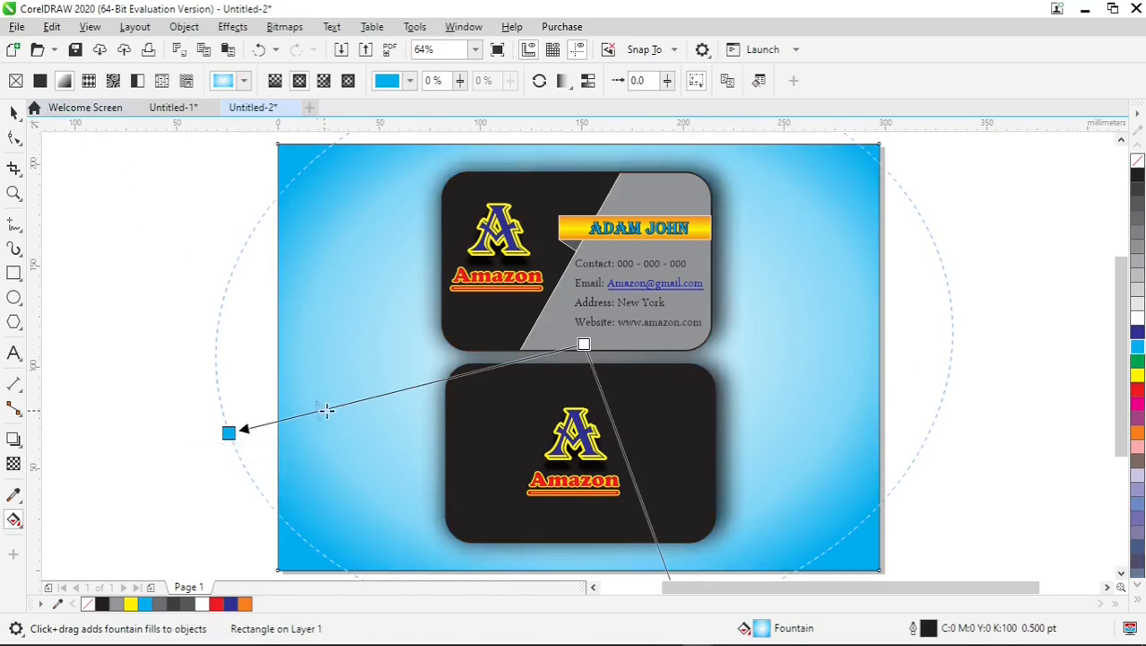
pyautogui.moveTo(361, 405); pyautogui.dragTo(352, 404)
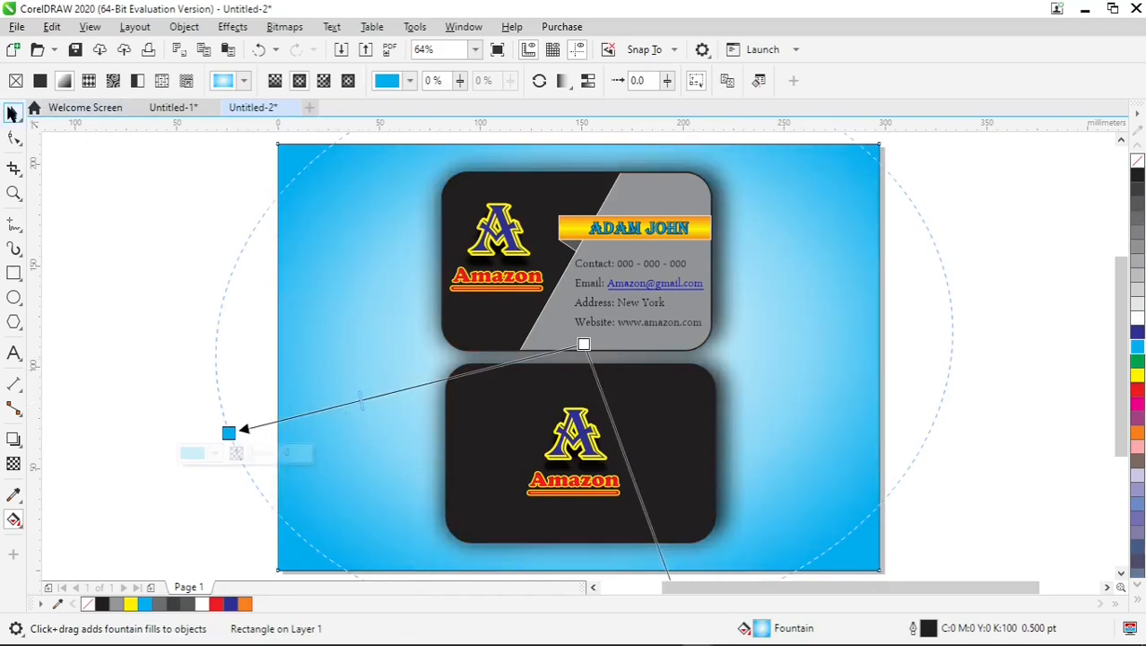
pyautogui.click(11, 112)
pyautogui.click(959, 329)
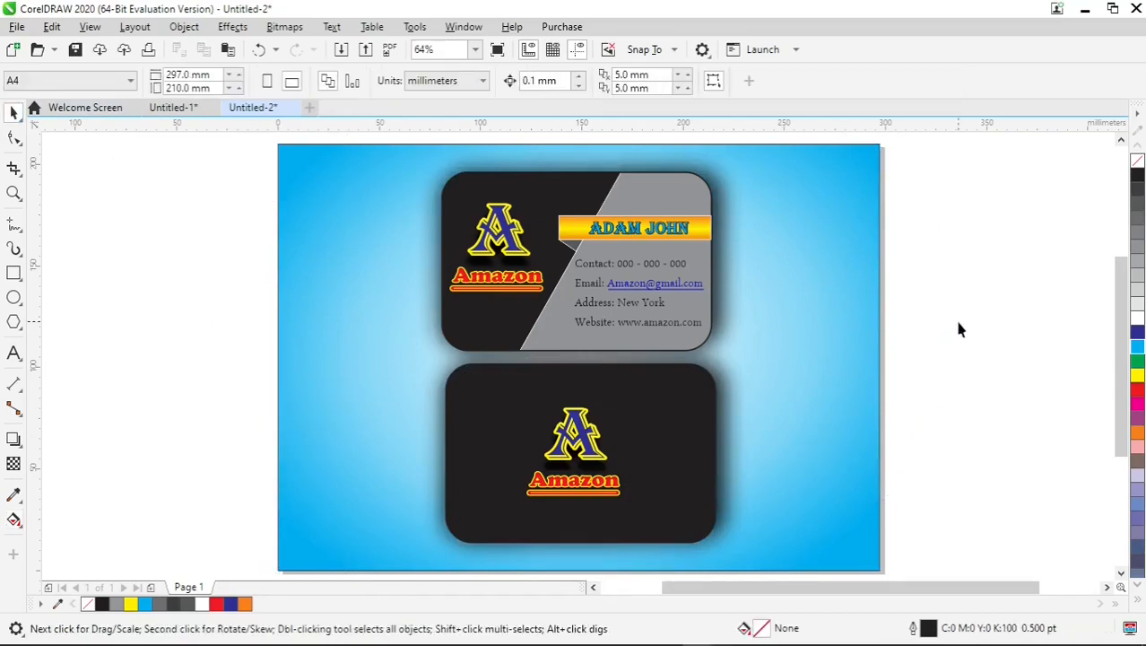